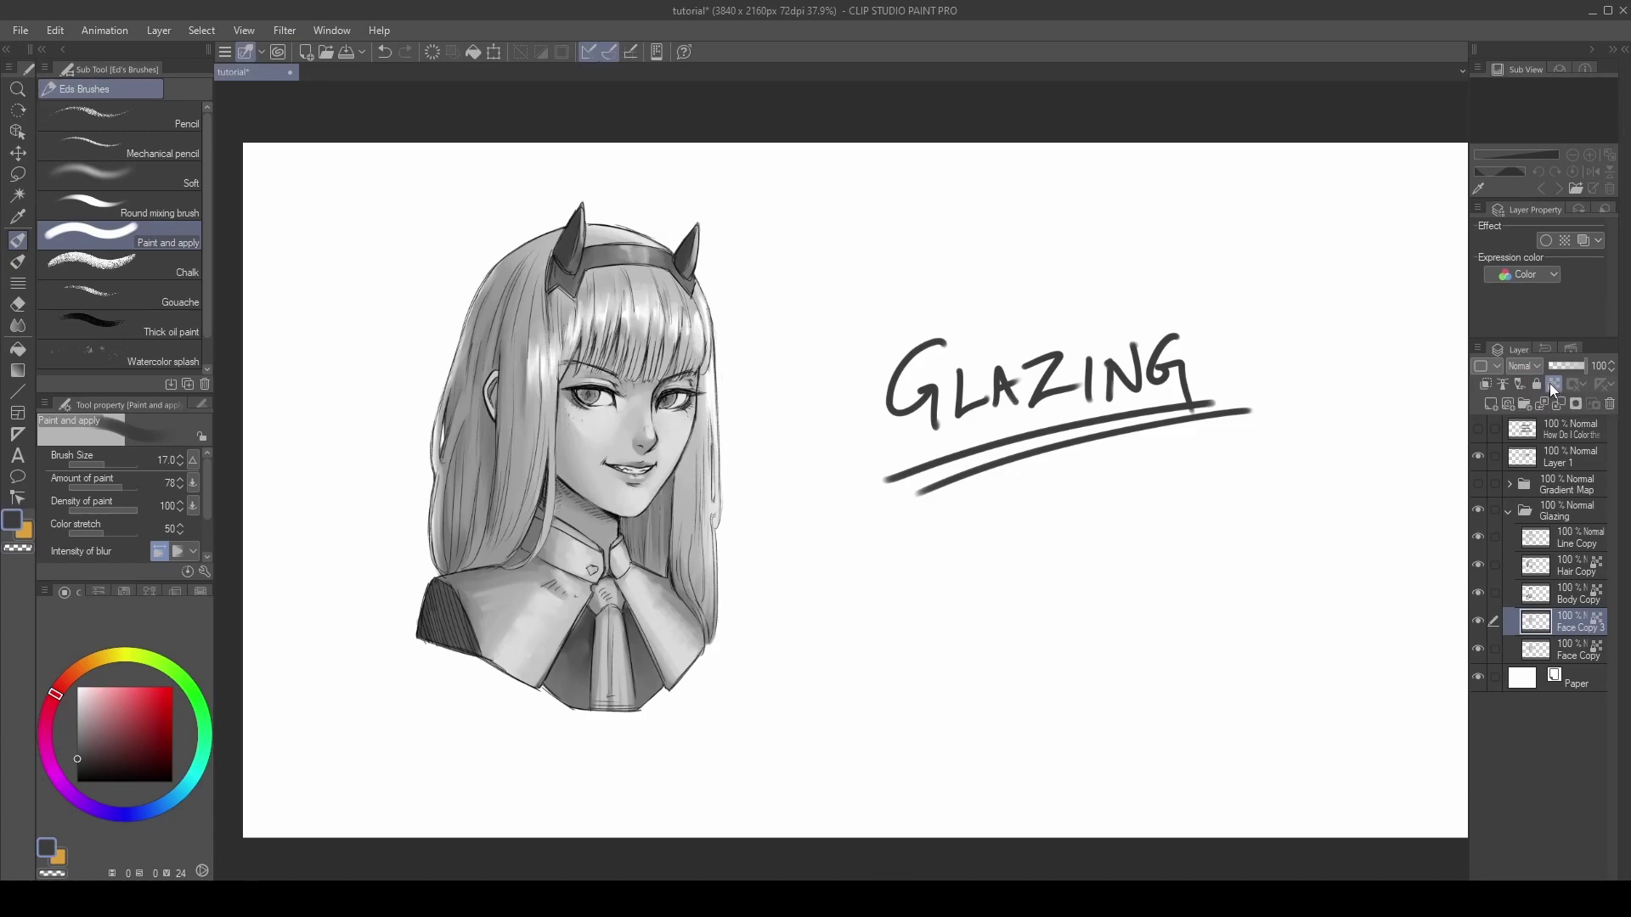
Paint a red test stroke over the face at brush size 100 to try out the layer's transparent-pixel lock.
{"action": "left_click", "coordinate": [161, 686]}
{"action": "left_click", "coordinate": [112, 465]}
{"action": "left_click_drag", "start_coordinate": [586, 459], "coordinate": [684, 388]}
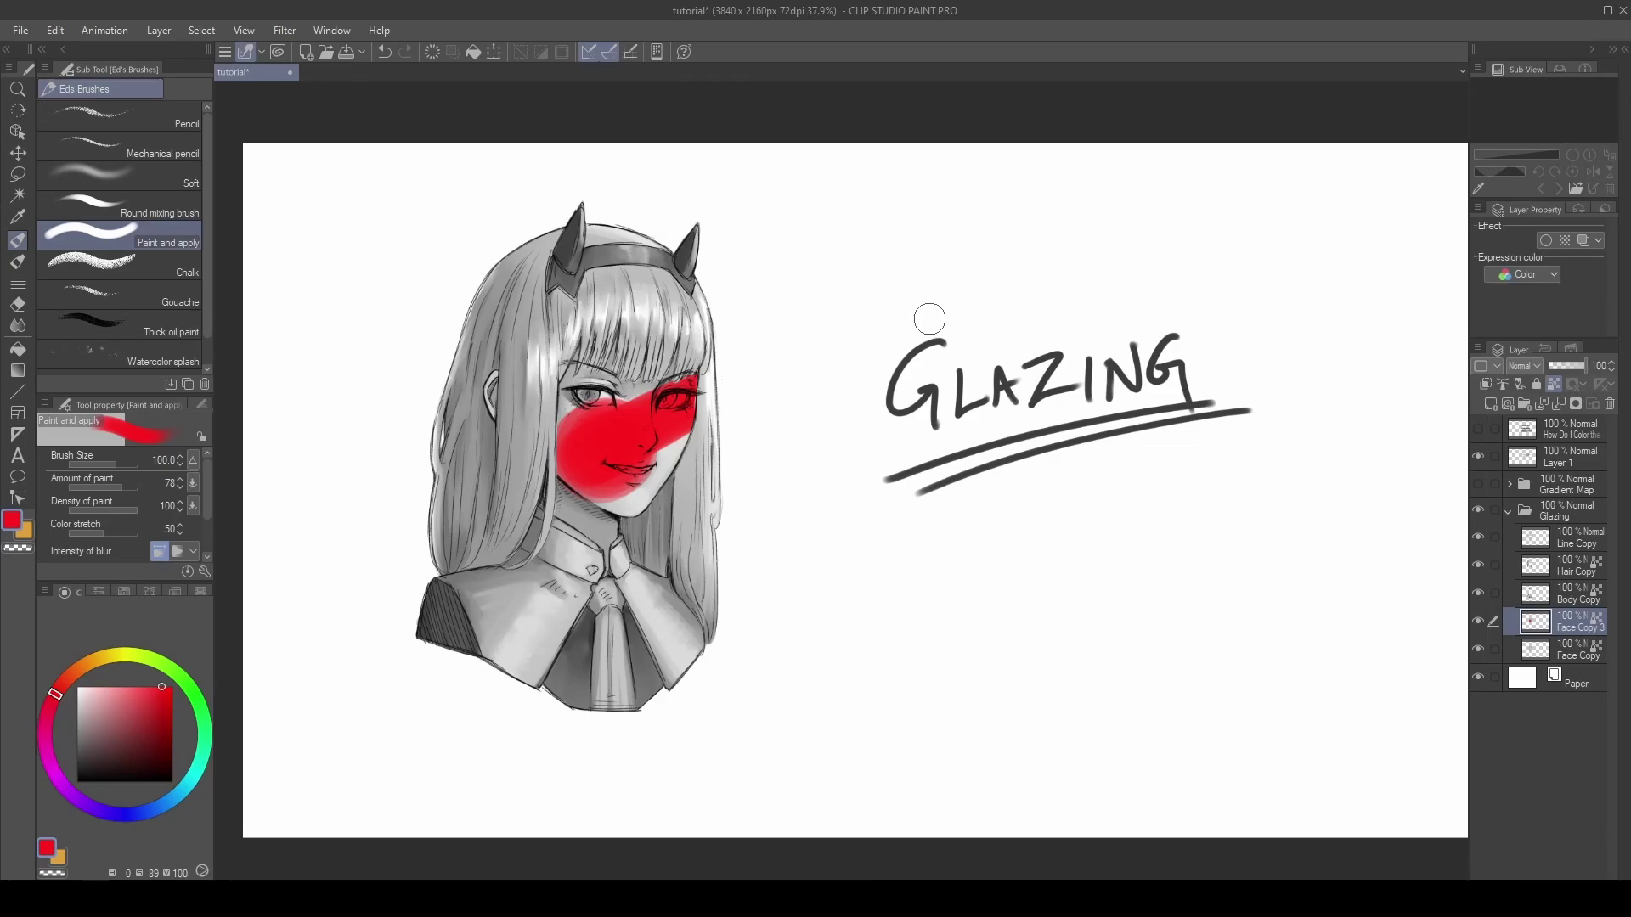
{"action": "mouse_move", "coordinate": [612, 429]}
{"action": "left_mouse_down"}
{"action": "mouse_move", "coordinate": [752, 367]}
{"action": "mouse_move", "coordinate": [900, 335]}
{"action": "left_mouse_up"}
{"action": "key", "text": "ctrl+z"}
{"action": "left_click", "coordinate": [1555, 384]}
Rename the duplicated face layer as Face Color.
{"action": "double_click", "coordinate": [1580, 627]}
{"action": "type", "text": "Face Color"}
{"action": "key", "text": "Return"}
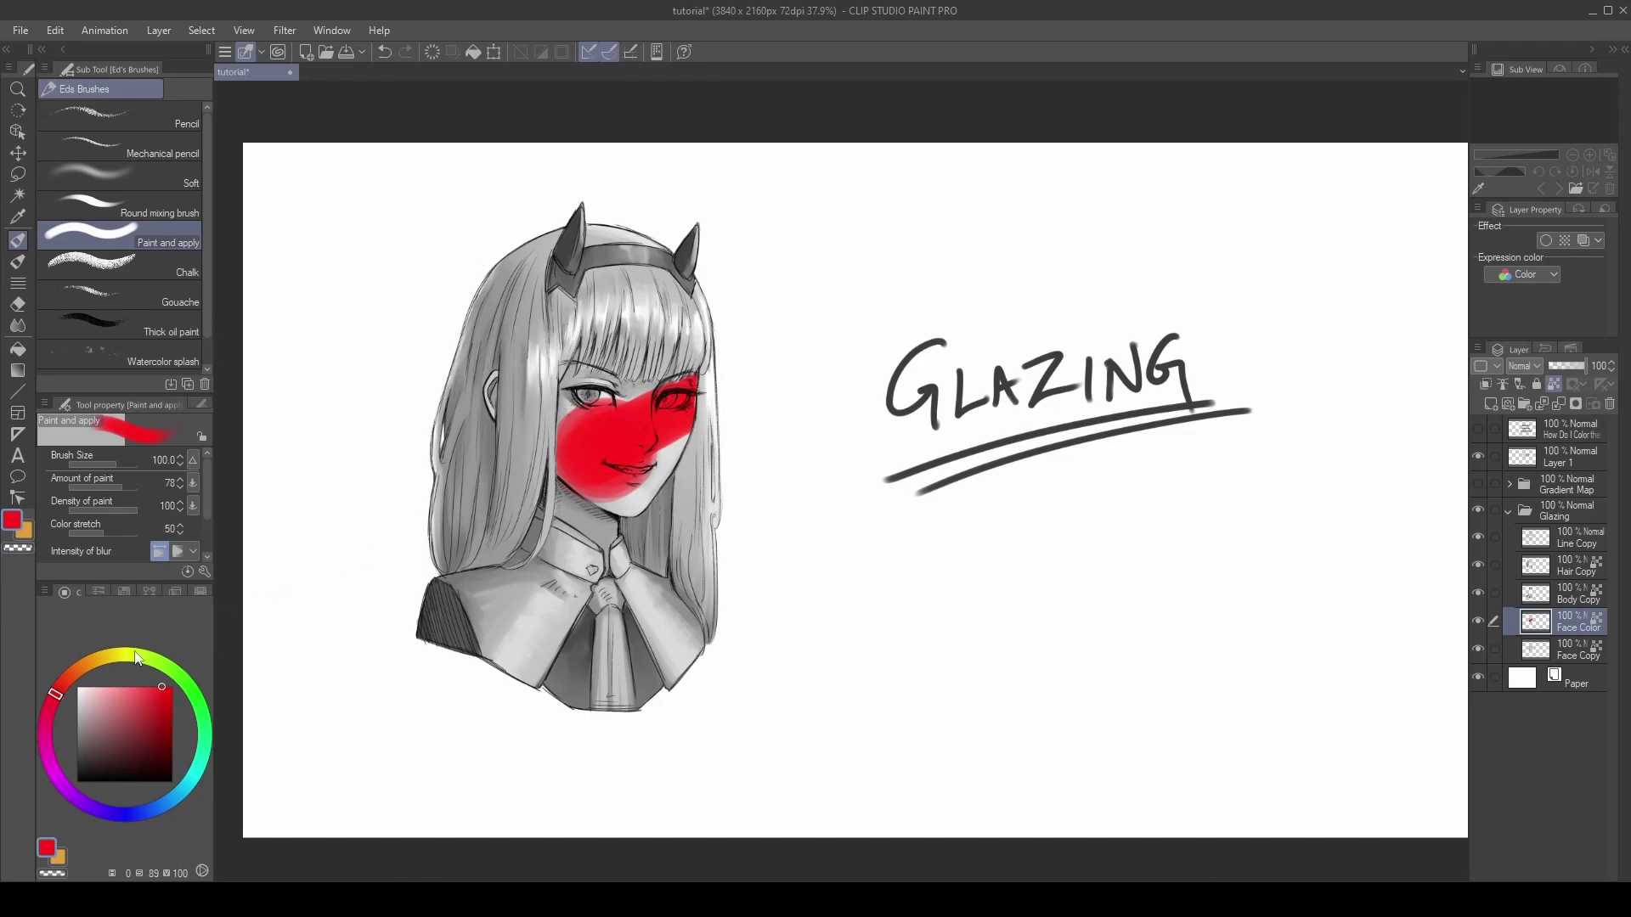
Paint the whole face and neck in a light orange skin tone, and toggle the Face Color layer's visibility to compare.
{"action": "left_click_drag", "start_coordinate": [150, 654], "coordinate": [94, 665]}
{"action": "left_click", "coordinate": [110, 693]}
{"action": "mouse_move", "coordinate": [563, 454]}
{"action": "left_mouse_down"}
{"action": "mouse_move", "coordinate": [593, 408]}
{"action": "mouse_move", "coordinate": [595, 586]}
{"action": "left_mouse_up"}
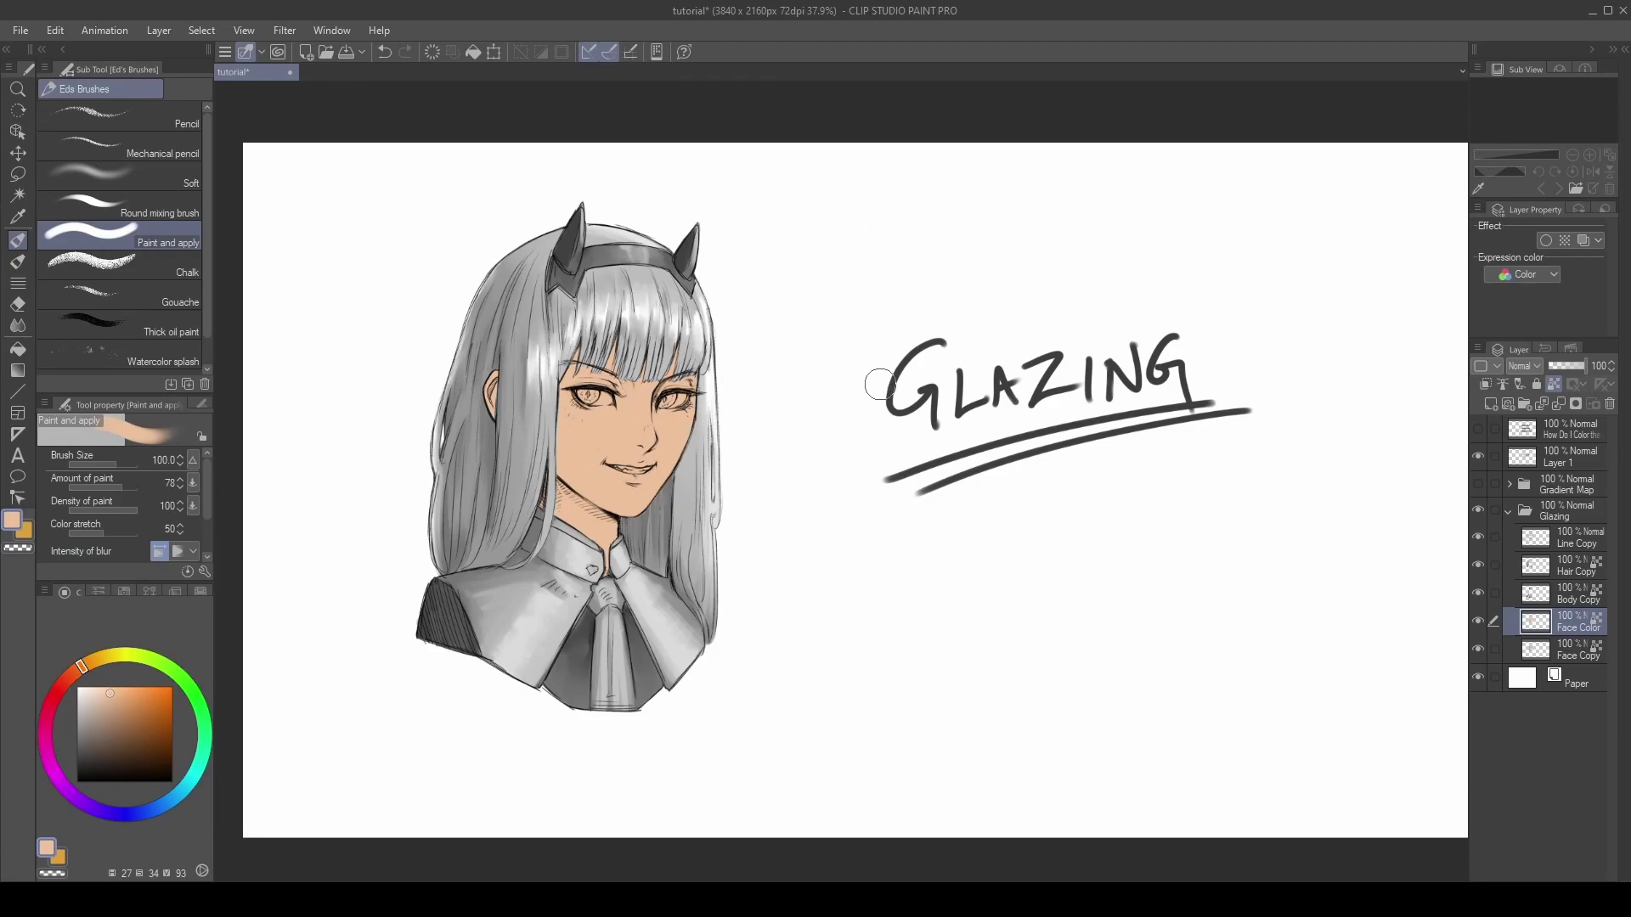
{"action": "left_click", "coordinate": [1478, 621]}
{"action": "left_click", "coordinate": [1478, 621]}
Try the Multiply and Overlay blending modes on the Face Color layer.
{"action": "left_click", "coordinate": [1534, 367]}
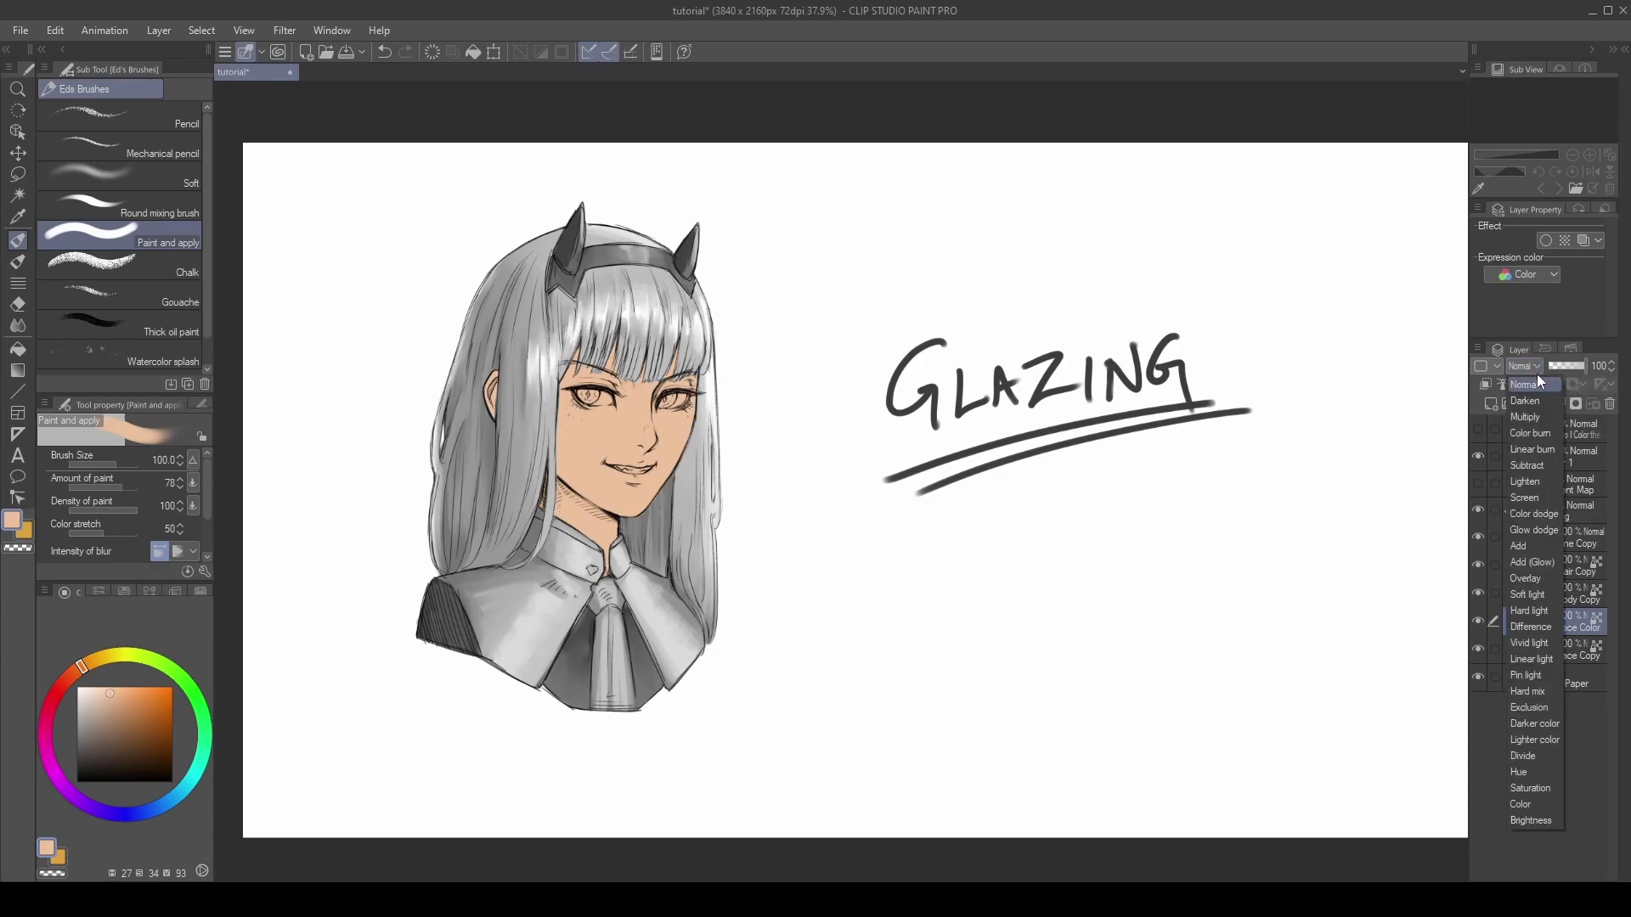
{"action": "left_click", "coordinate": [1530, 418]}
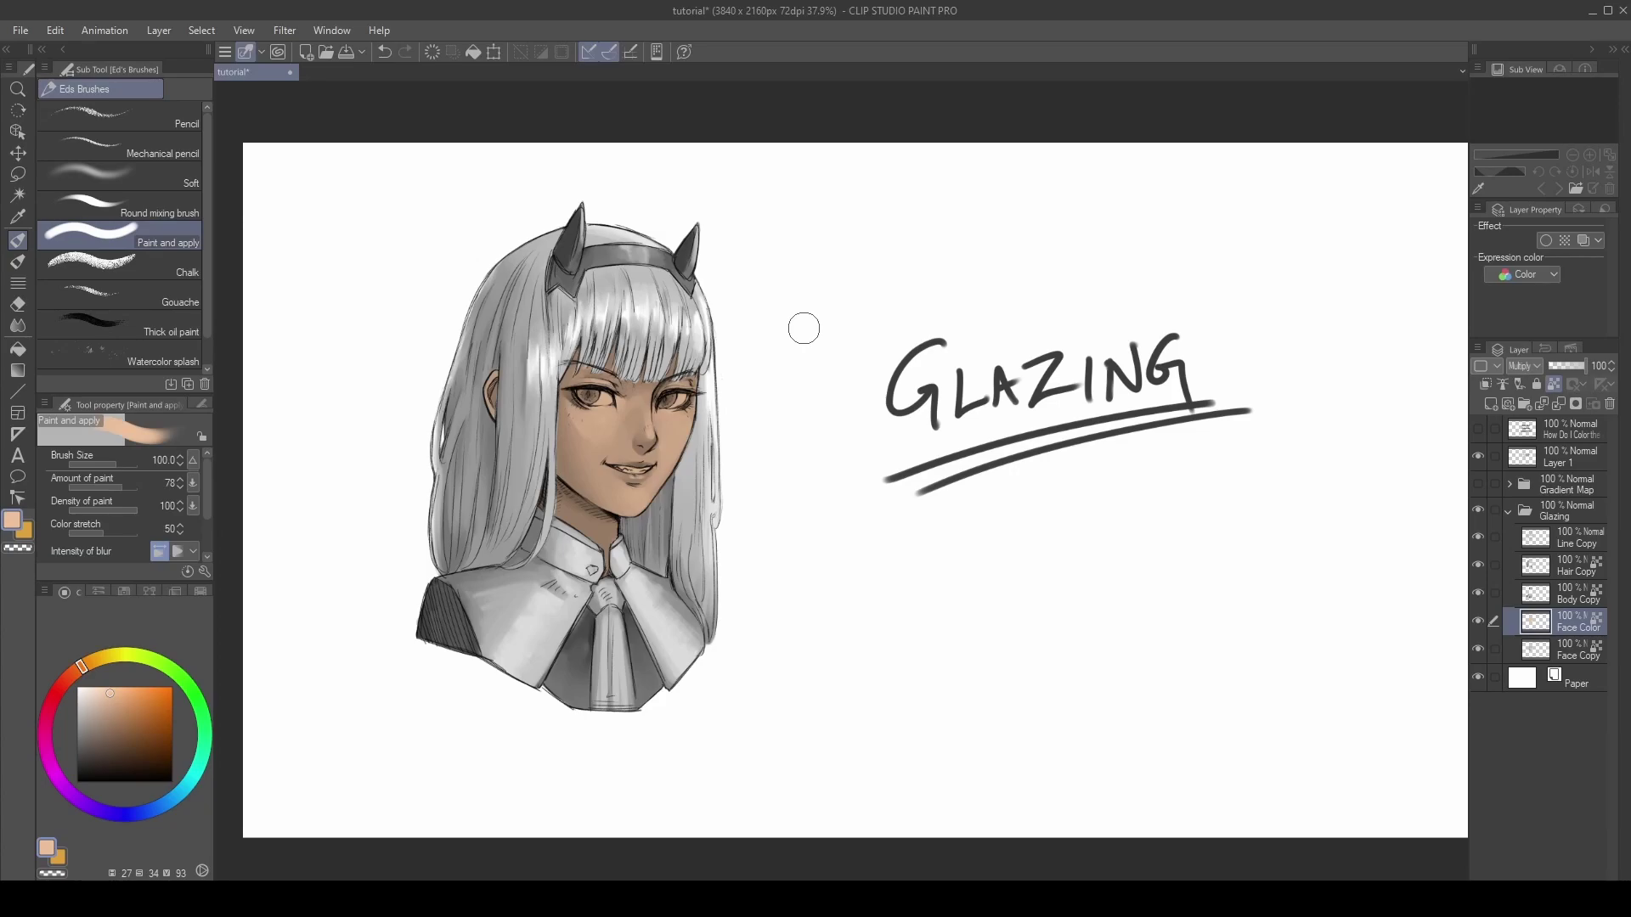
{"action": "left_click", "coordinate": [1524, 367]}
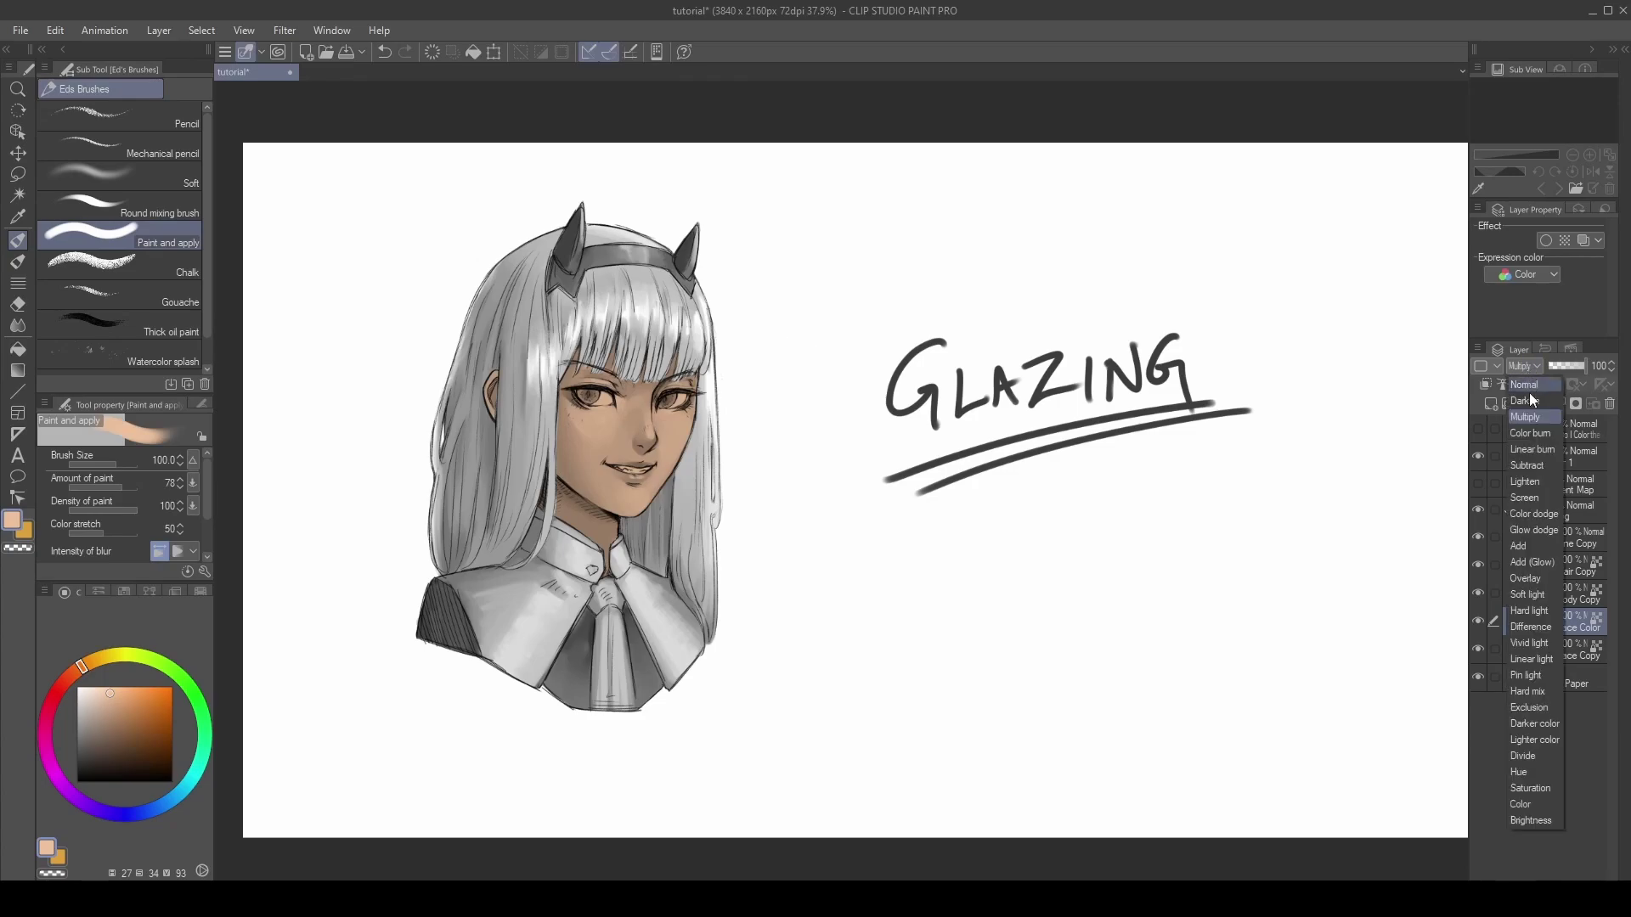
{"action": "left_click", "coordinate": [1531, 578]}
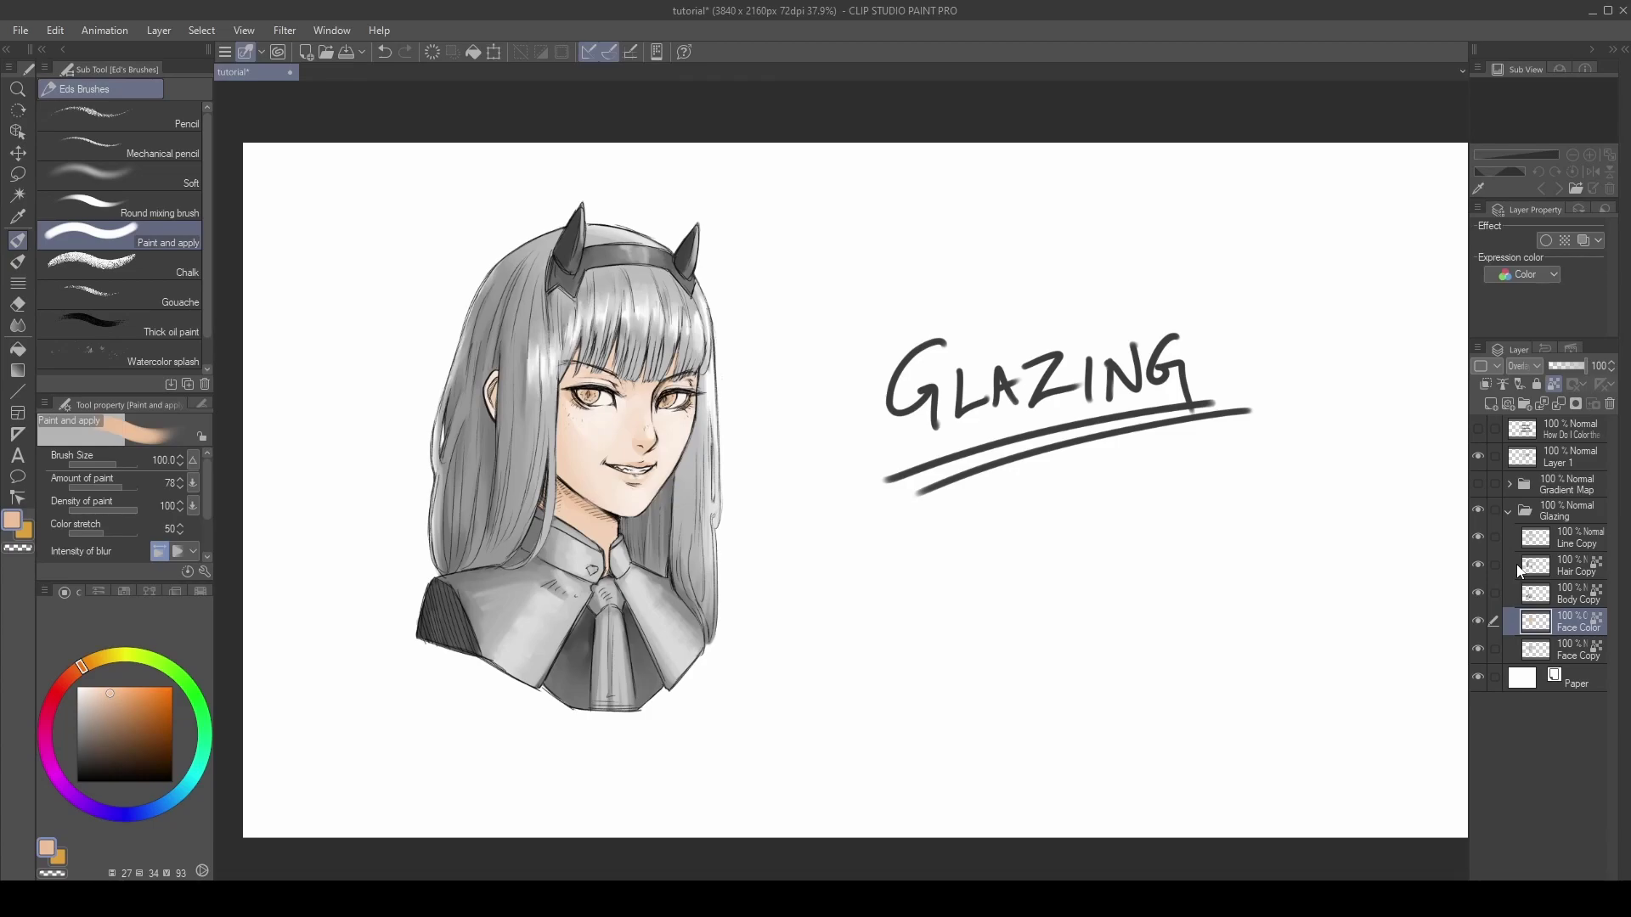
Repaint the face in a darker skin tone and switch the Face Color layer's blending mode to Color.
{"action": "left_click", "coordinate": [112, 713]}
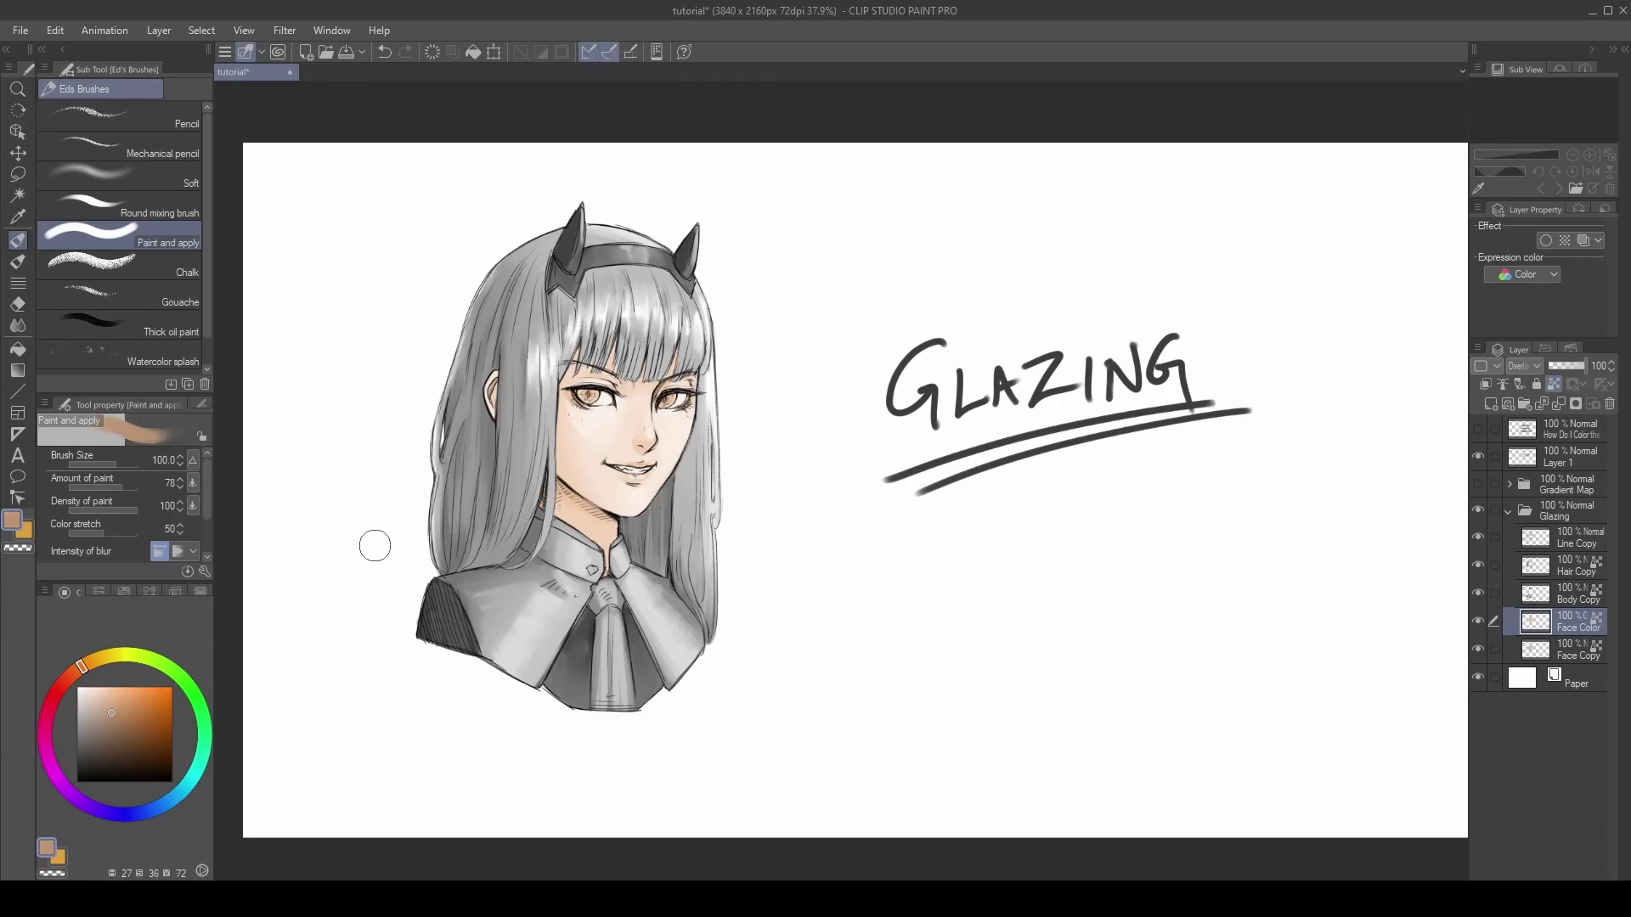
{"action": "mouse_move", "coordinate": [521, 365]}
{"action": "left_mouse_down"}
{"action": "mouse_move", "coordinate": [515, 456]}
{"action": "mouse_move", "coordinate": [672, 425]}
{"action": "mouse_move", "coordinate": [668, 465]}
{"action": "left_mouse_up"}
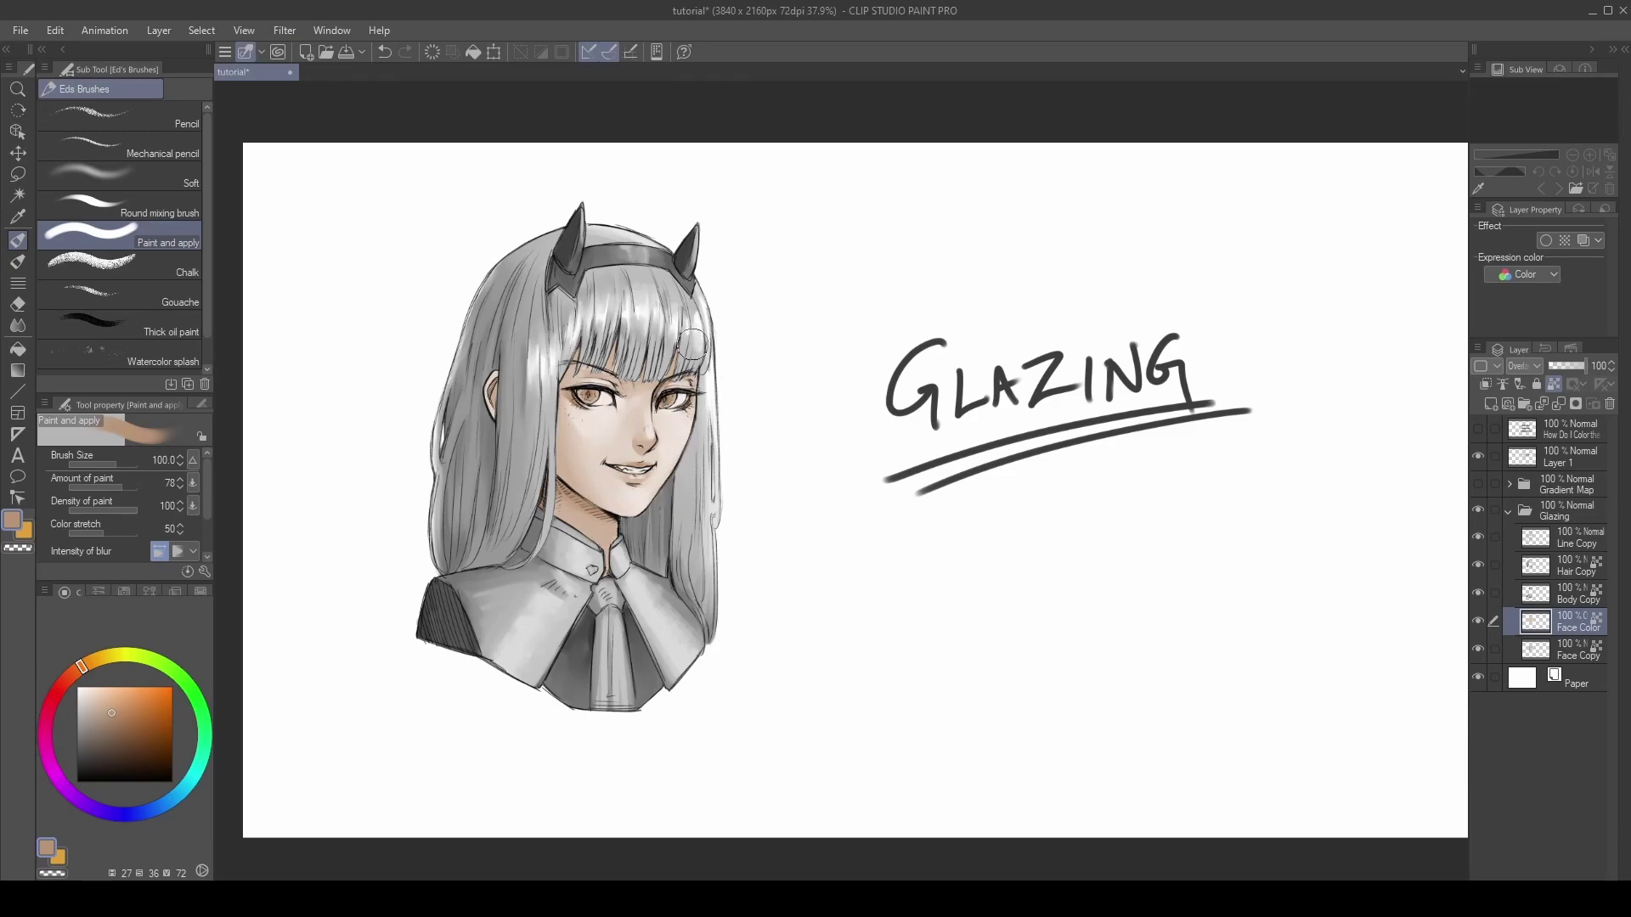
{"action": "left_click", "coordinate": [1529, 366]}
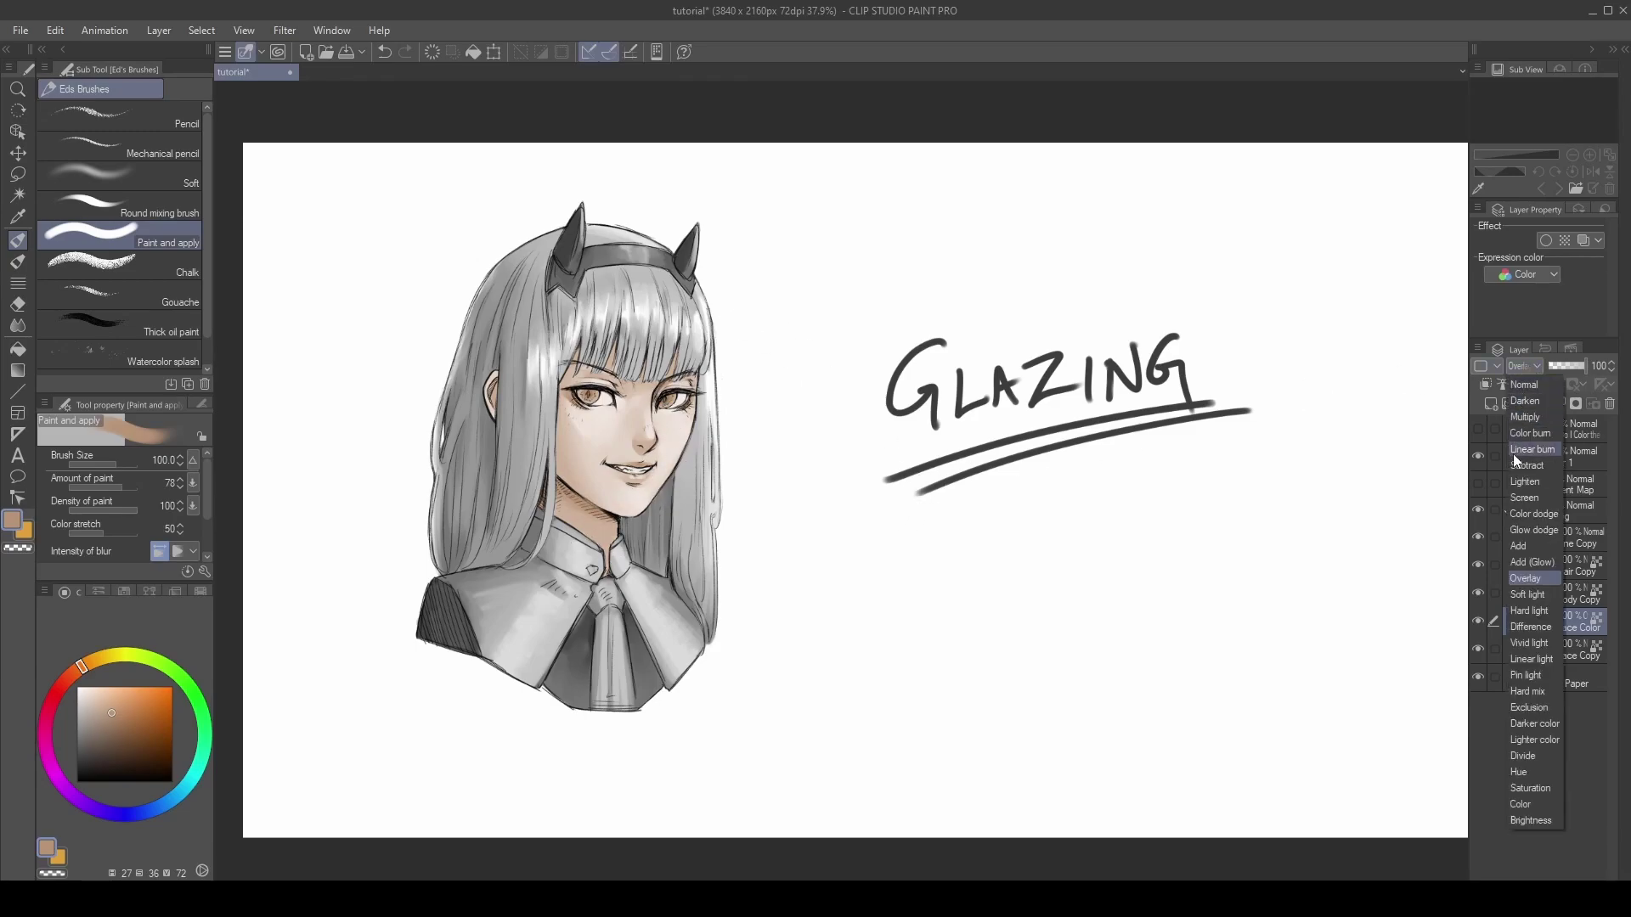
{"action": "left_click", "coordinate": [1536, 802]}
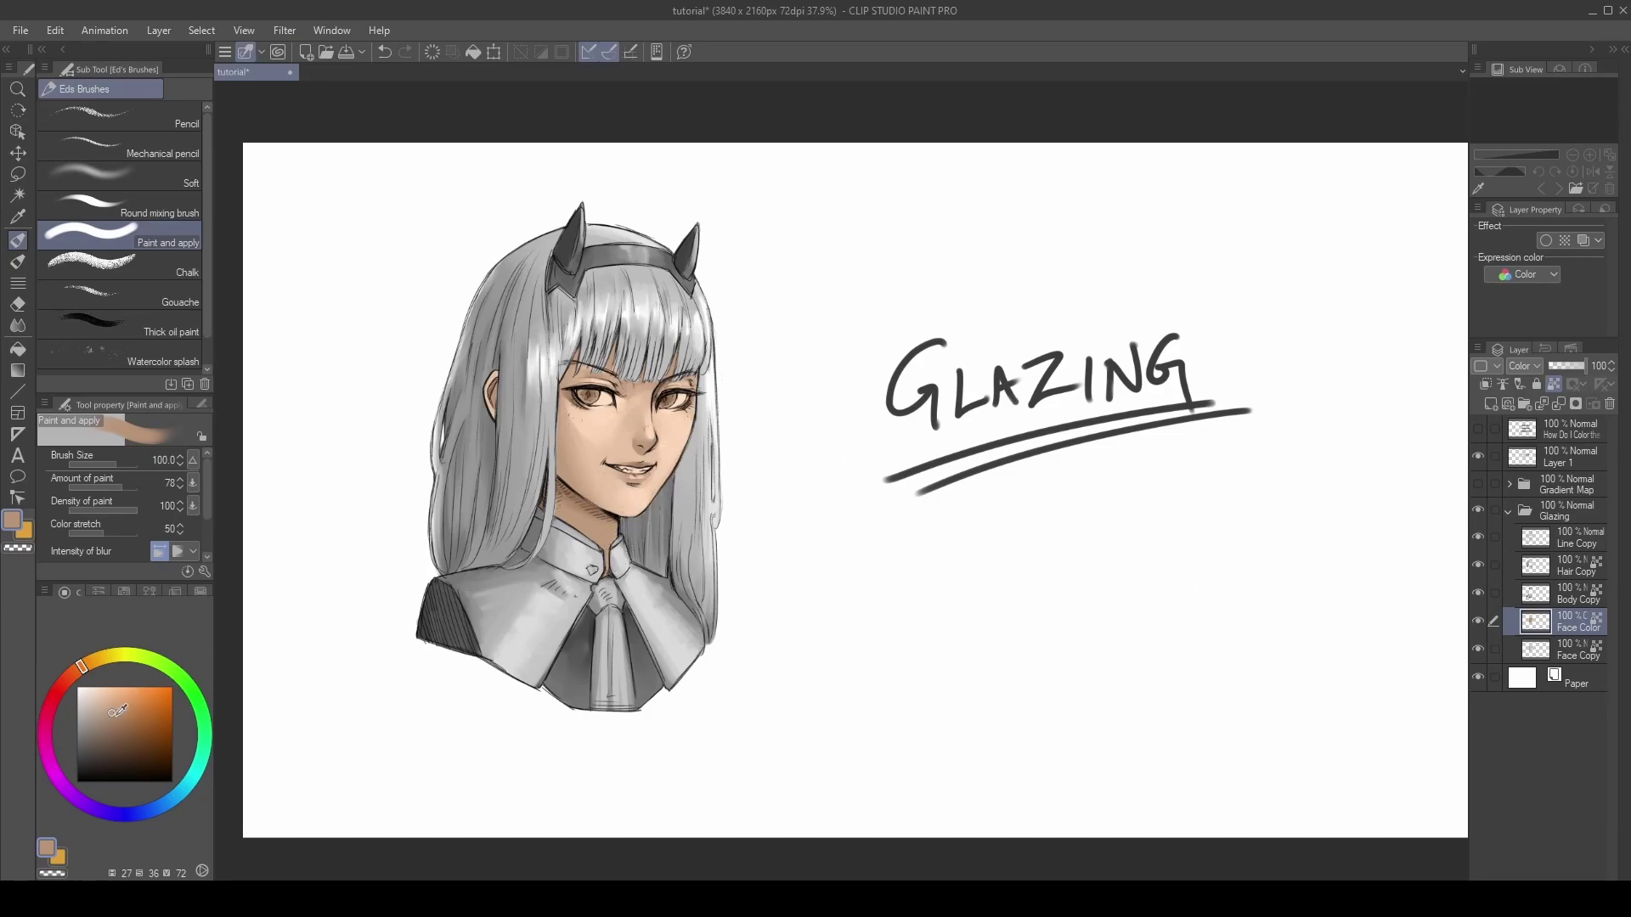
Repaint the face in a brighter, more saturated skin tone in Normal mode, and set the Face Color layer's blending mode to Color.
{"action": "left_click", "coordinate": [1525, 366]}
{"action": "left_click", "coordinate": [1526, 384]}
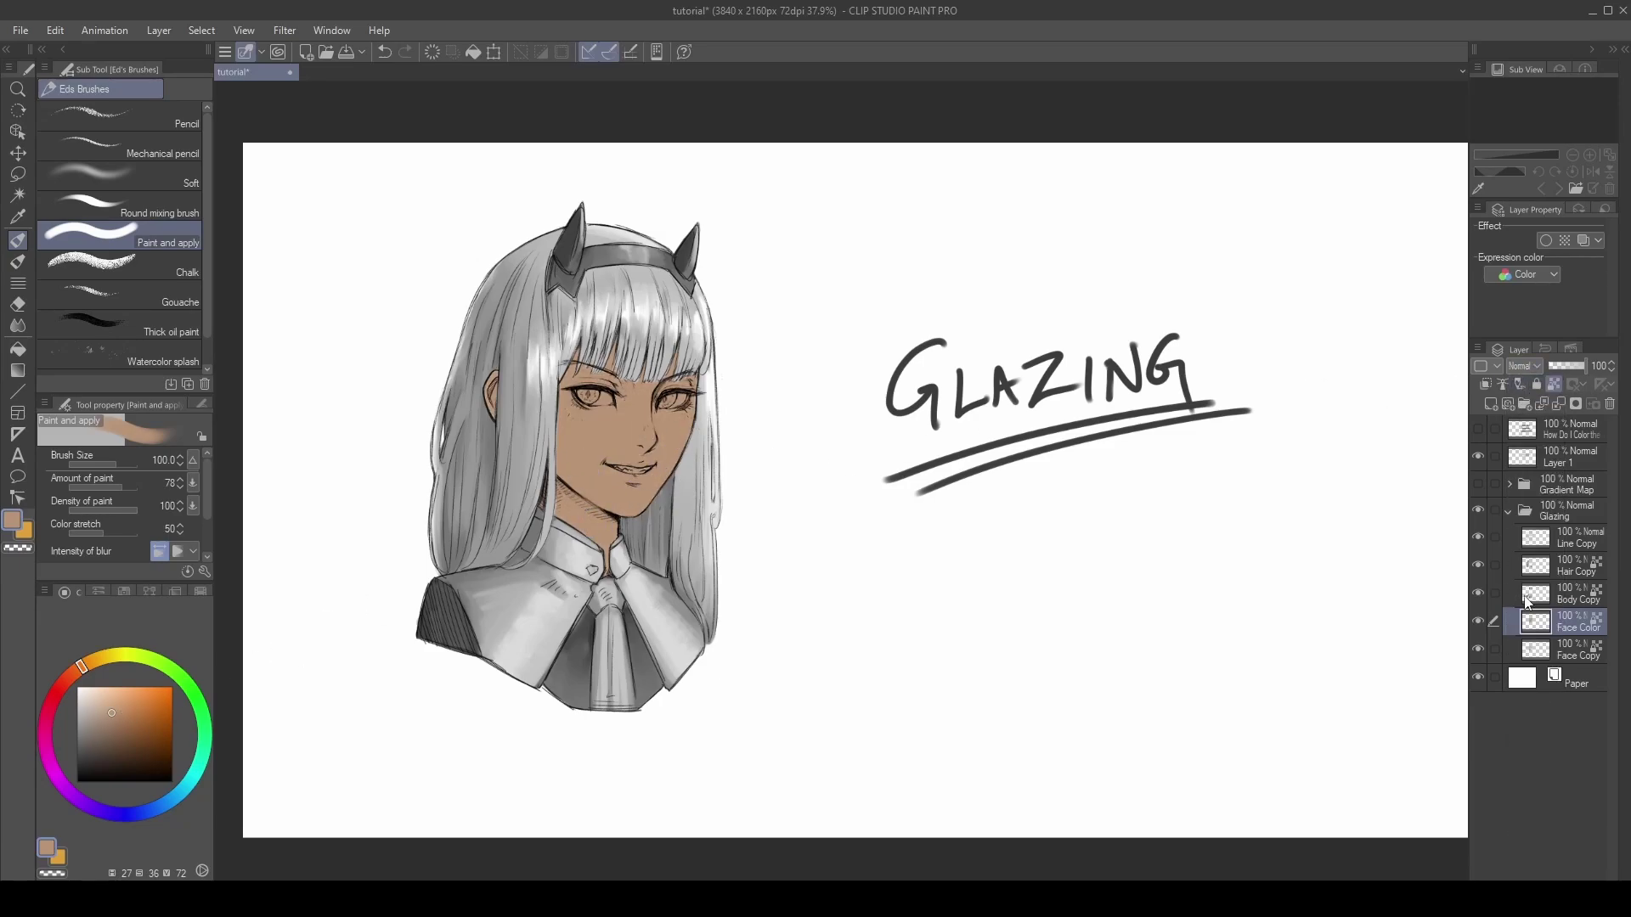
{"action": "left_click", "coordinate": [1525, 366]}
{"action": "left_click", "coordinate": [1474, 768]}
{"action": "left_click", "coordinate": [486, 522], "text": "alt"}
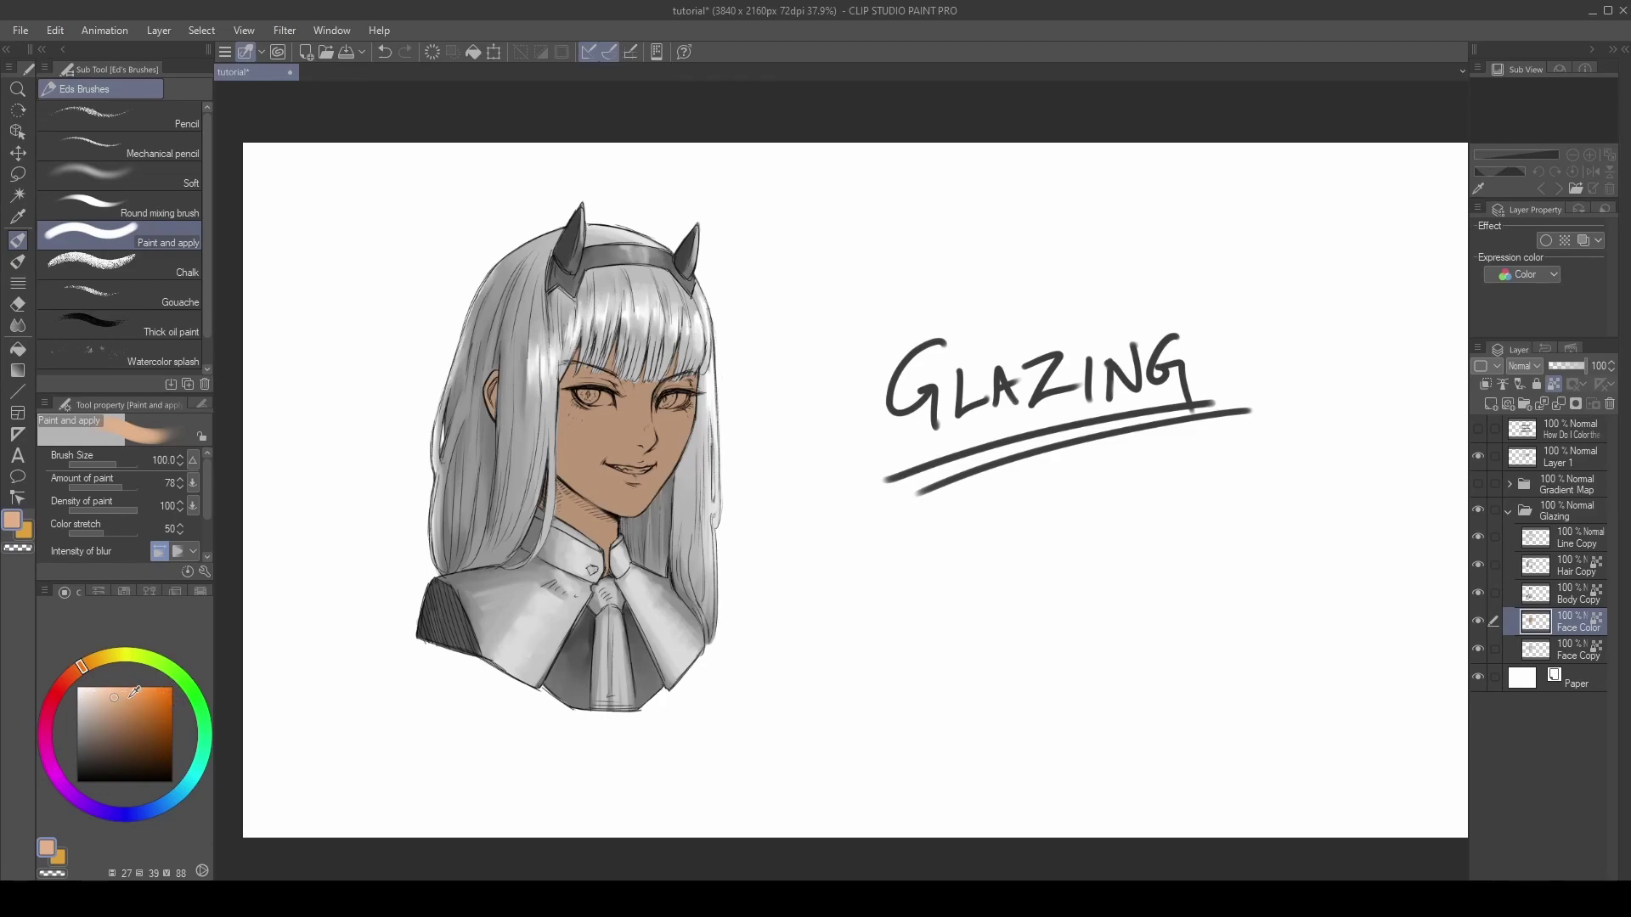
{"action": "left_click", "coordinate": [120, 697]}
{"action": "mouse_move", "coordinate": [561, 425]}
{"action": "left_mouse_down"}
{"action": "mouse_move", "coordinate": [466, 420]}
{"action": "mouse_move", "coordinate": [513, 453]}
{"action": "mouse_move", "coordinate": [725, 341]}
{"action": "mouse_move", "coordinate": [647, 525]}
{"action": "left_mouse_up"}
{"action": "left_click", "coordinate": [1523, 366]}
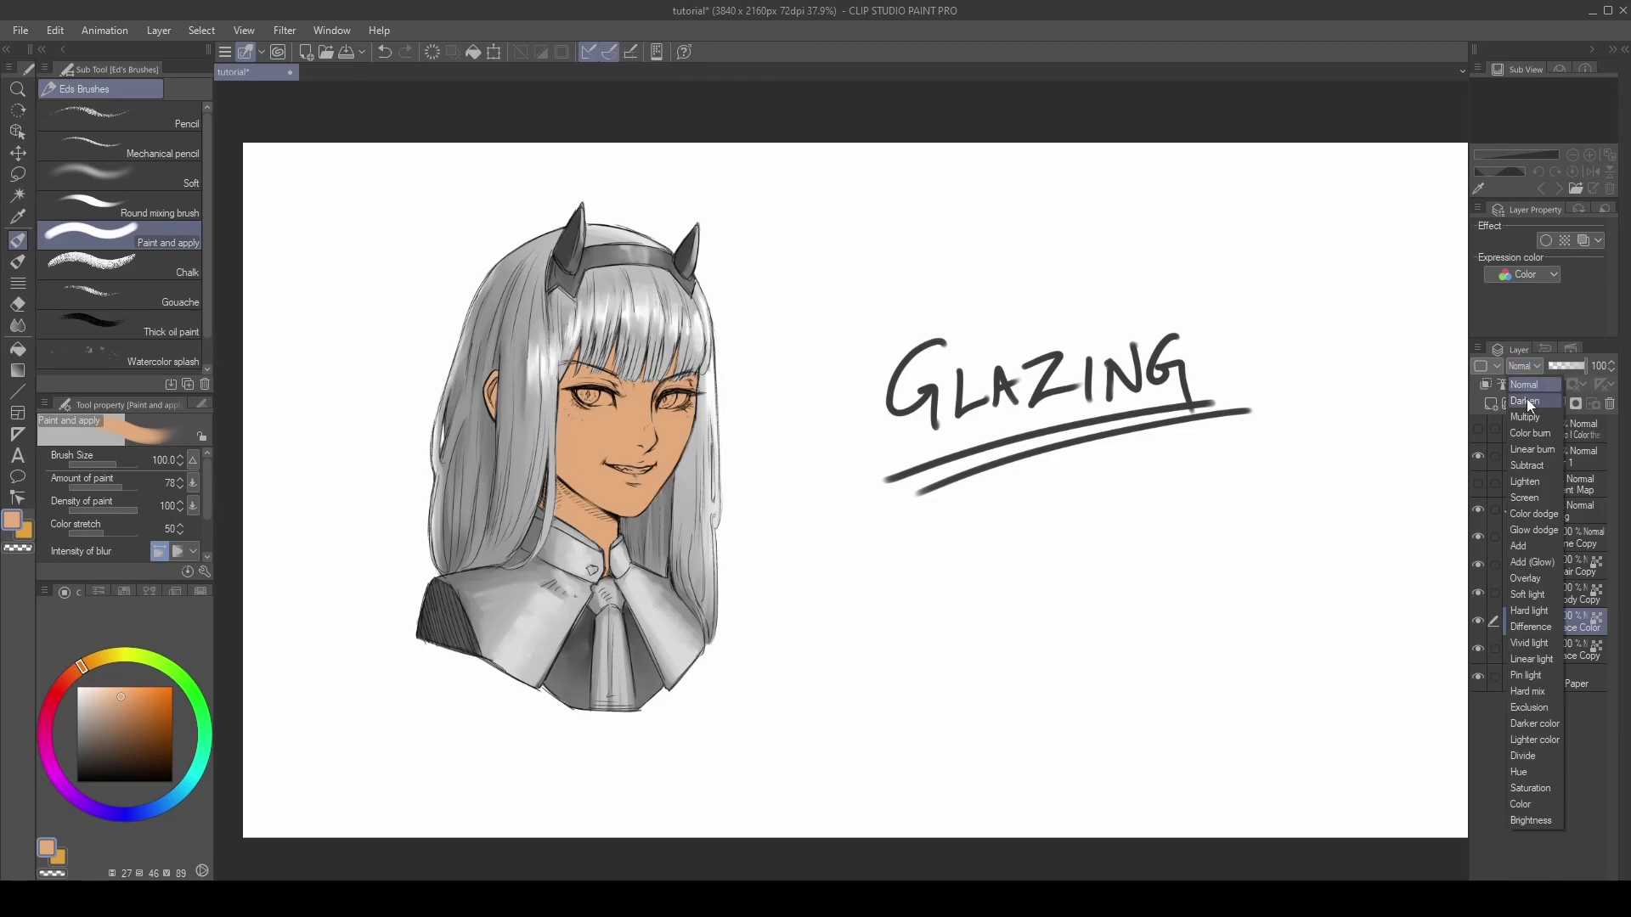
{"action": "left_click", "coordinate": [1529, 804]}
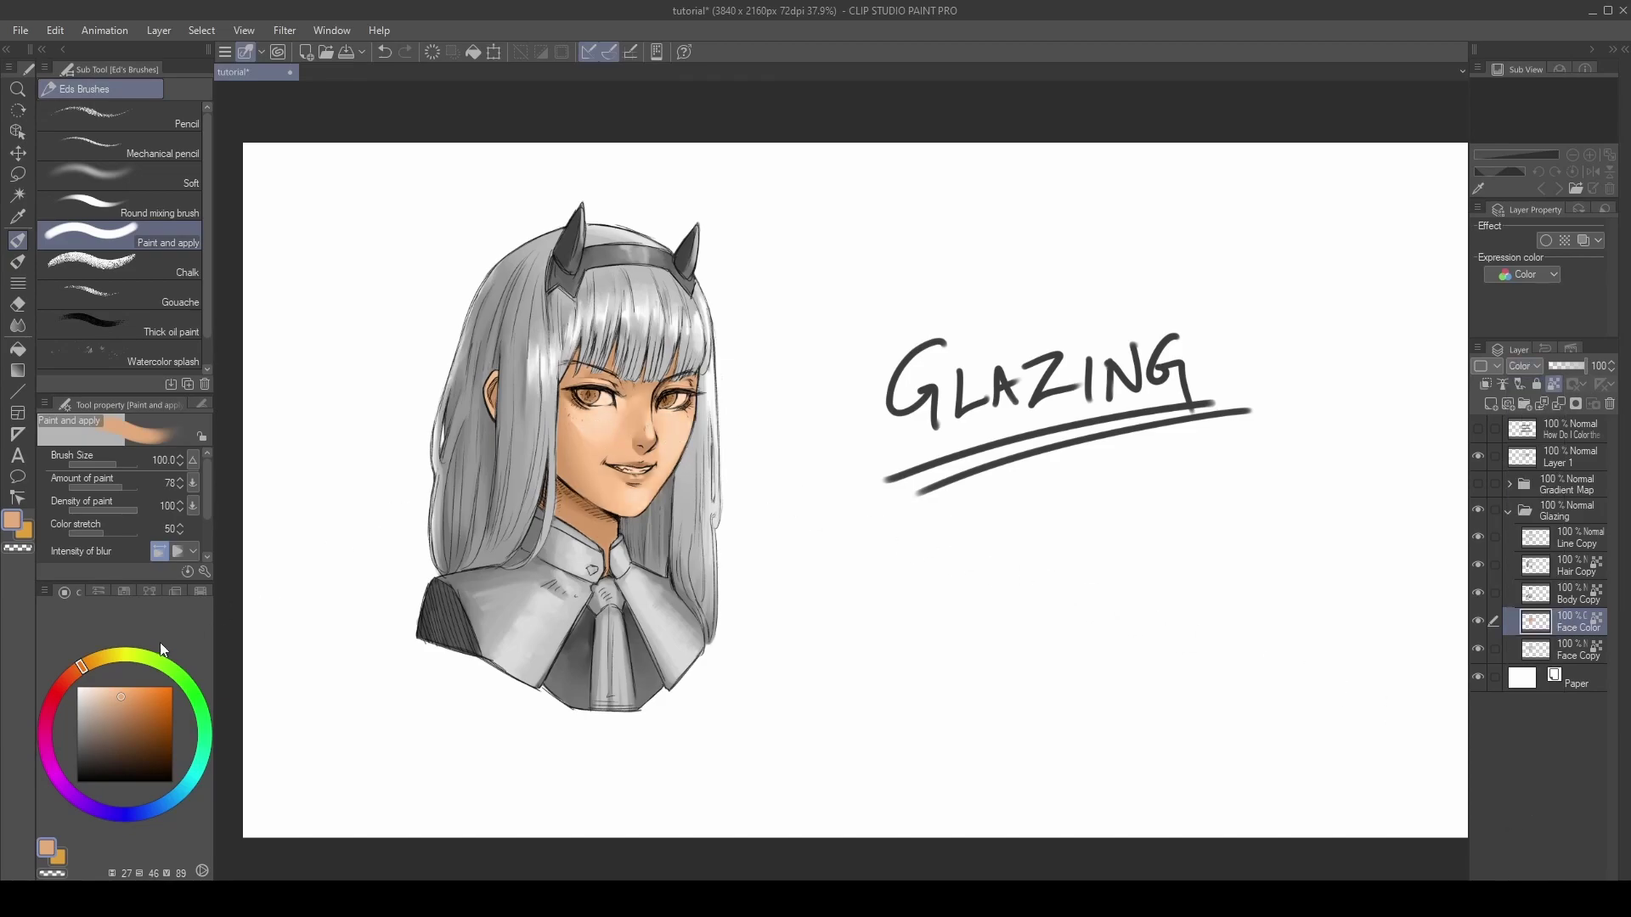
Glaze a reddish skin tone over the neck shadow with the Soft brush, and tint the nose at brush size 20.
{"action": "left_click", "coordinate": [161, 170]}
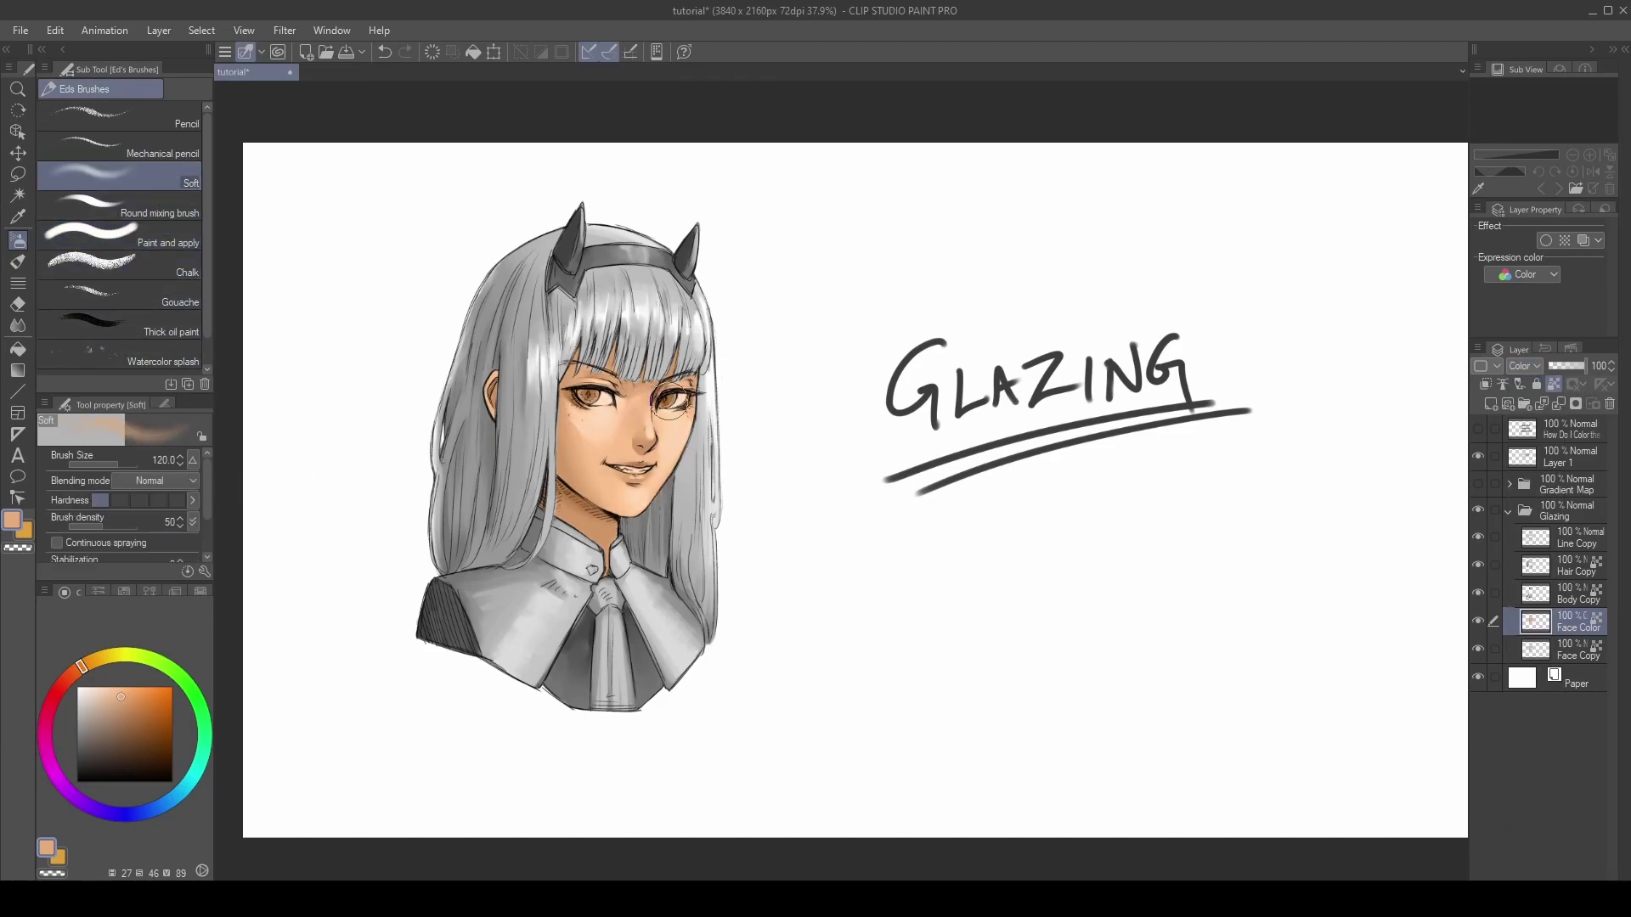
{"action": "left_click", "coordinate": [70, 680]}
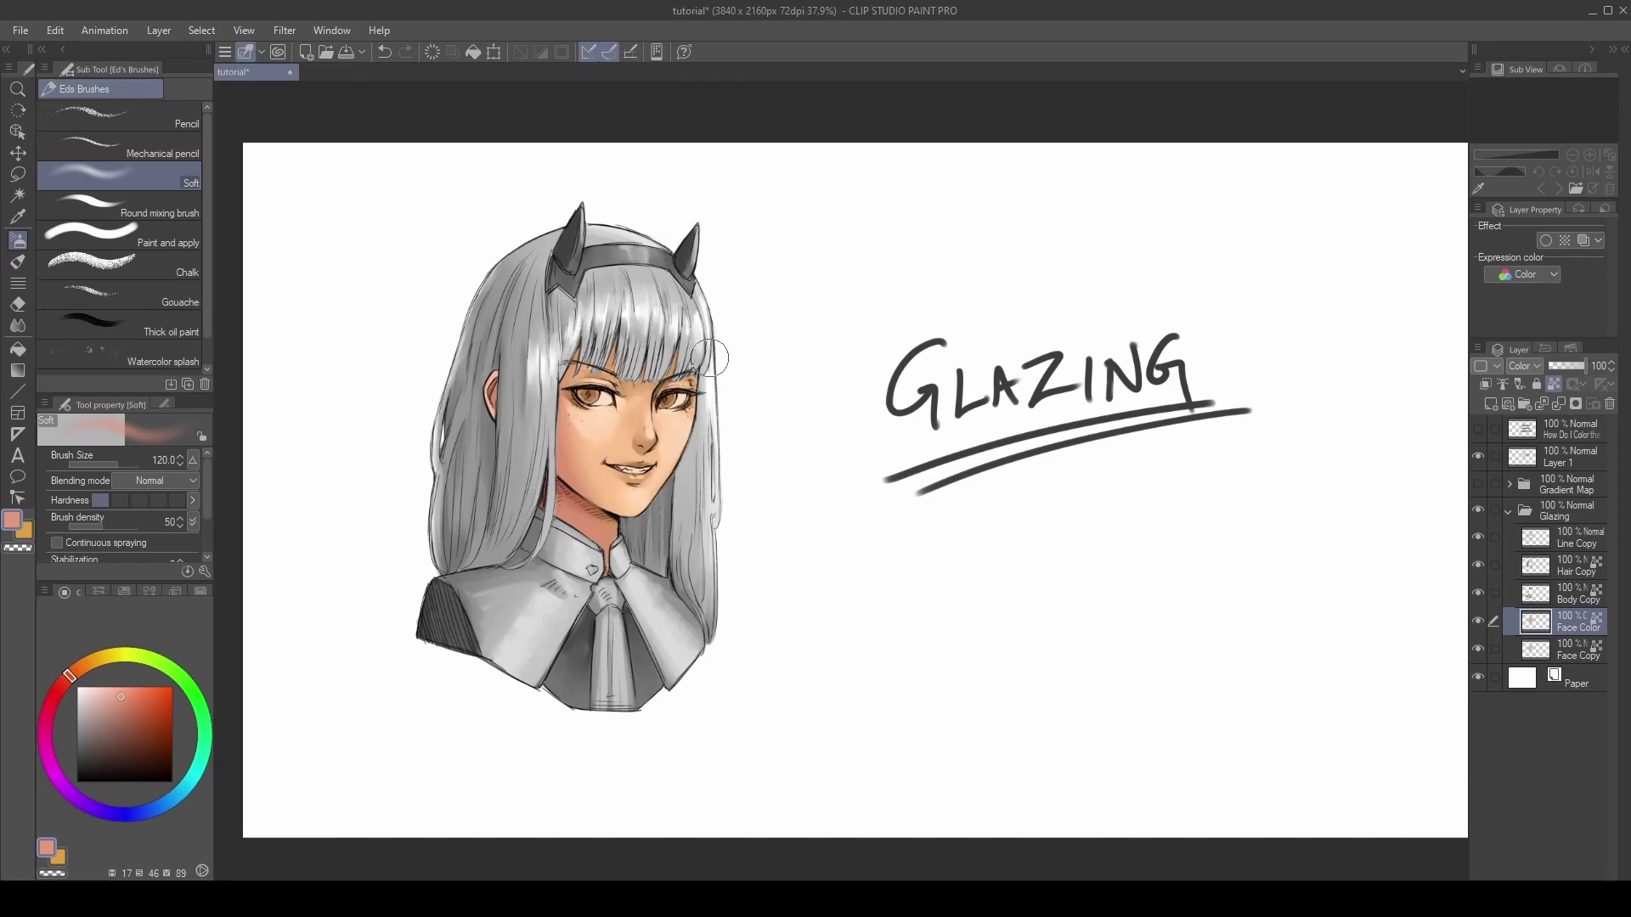
{"action": "key", "text": "bracketleft"}
{"action": "key", "text": "bracketleft"}
{"action": "key", "text": "bracketleft"}
{"action": "key", "text": "bracketleft"}
{"action": "key", "text": "bracketleft"}
{"action": "key", "text": "bracketleft"}
{"action": "key", "text": "bracketleft"}
{"action": "left_click_drag", "start_coordinate": [638, 433], "coordinate": [648, 443]}
Glaze saturated red around the eyes, and hide and show the Face Color layer to compare with the greyscale.
{"action": "left_click", "coordinate": [59, 688]}
{"action": "left_click", "coordinate": [143, 689]}
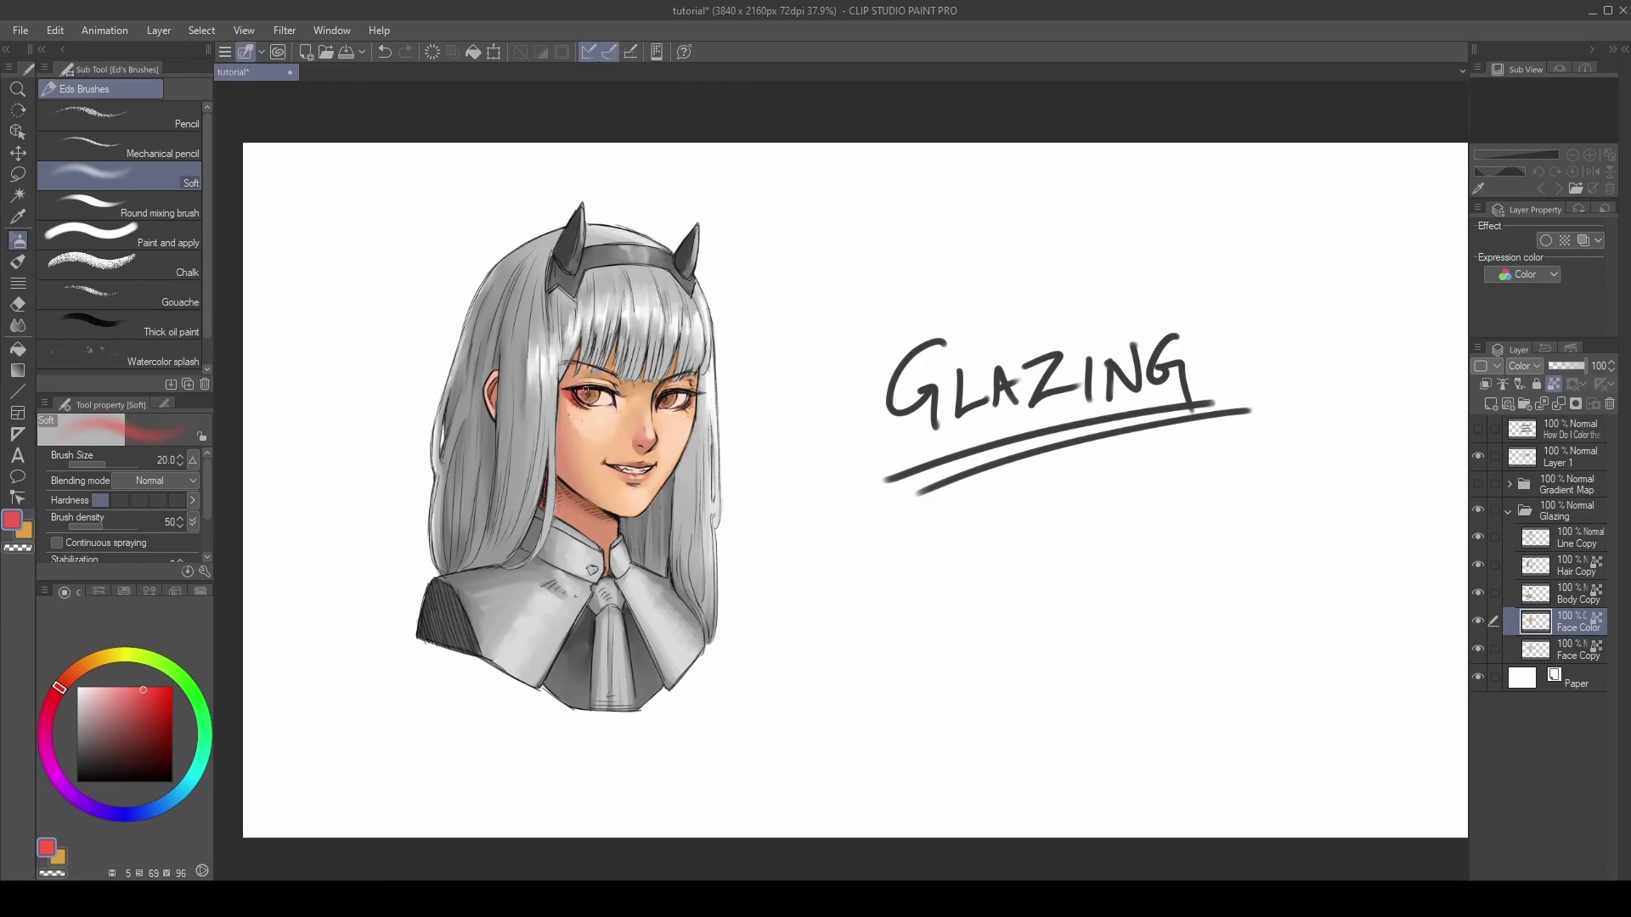
{"action": "left_click", "coordinate": [1478, 620]}
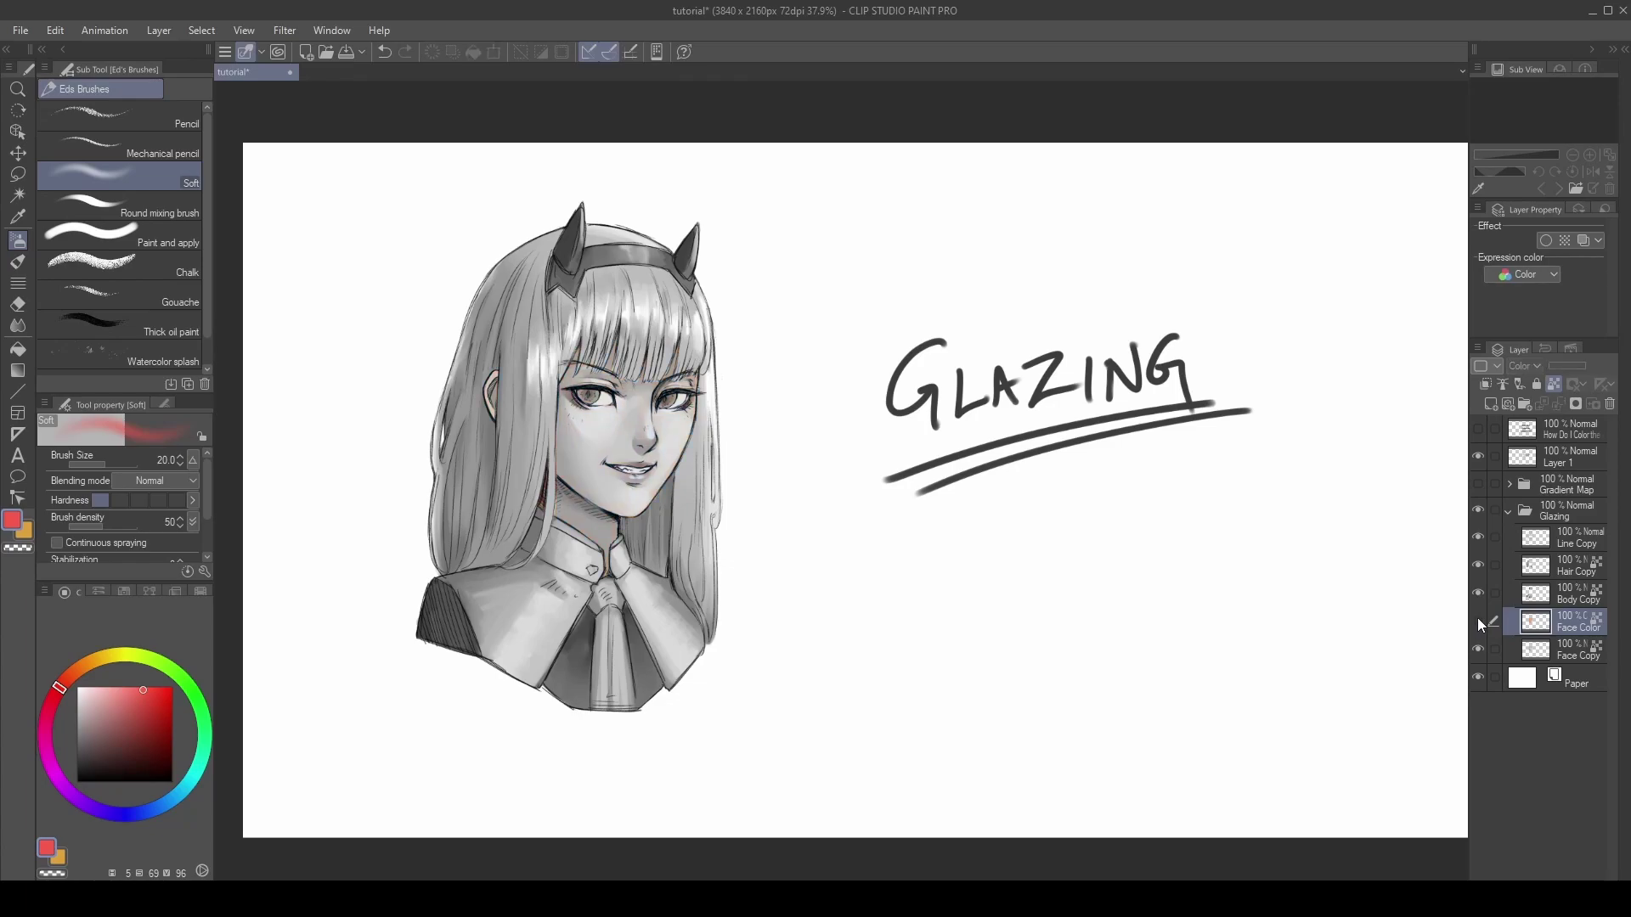
{"action": "left_click", "coordinate": [1477, 621]}
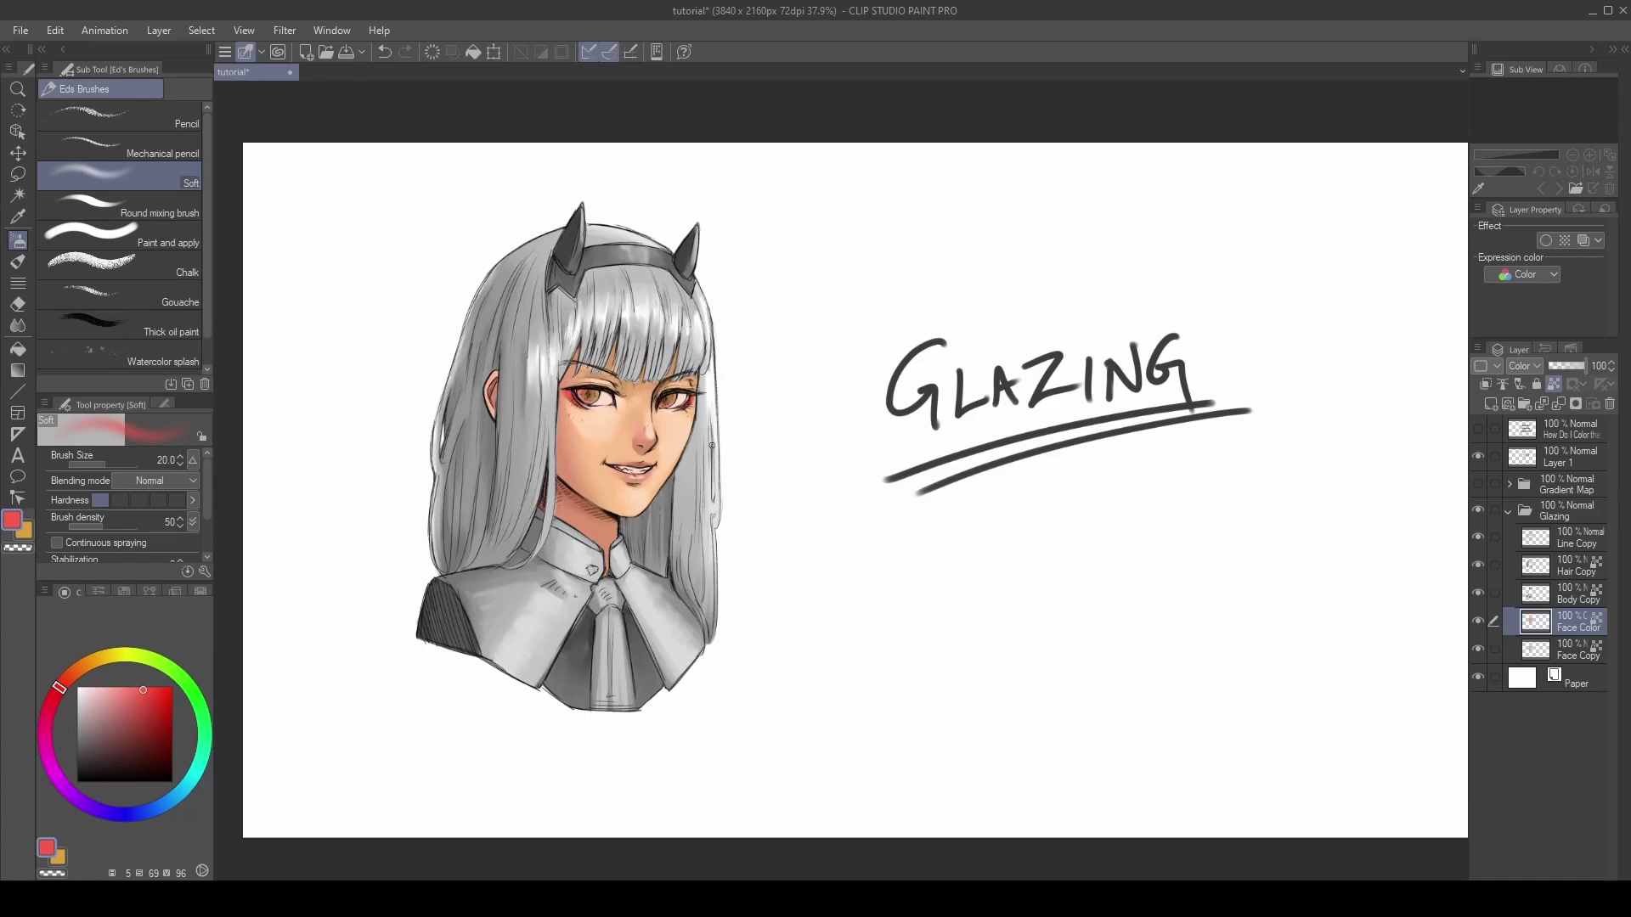
Try orange on the irises and glaze them with a saturated yellow.
{"action": "left_click", "coordinate": [77, 669]}
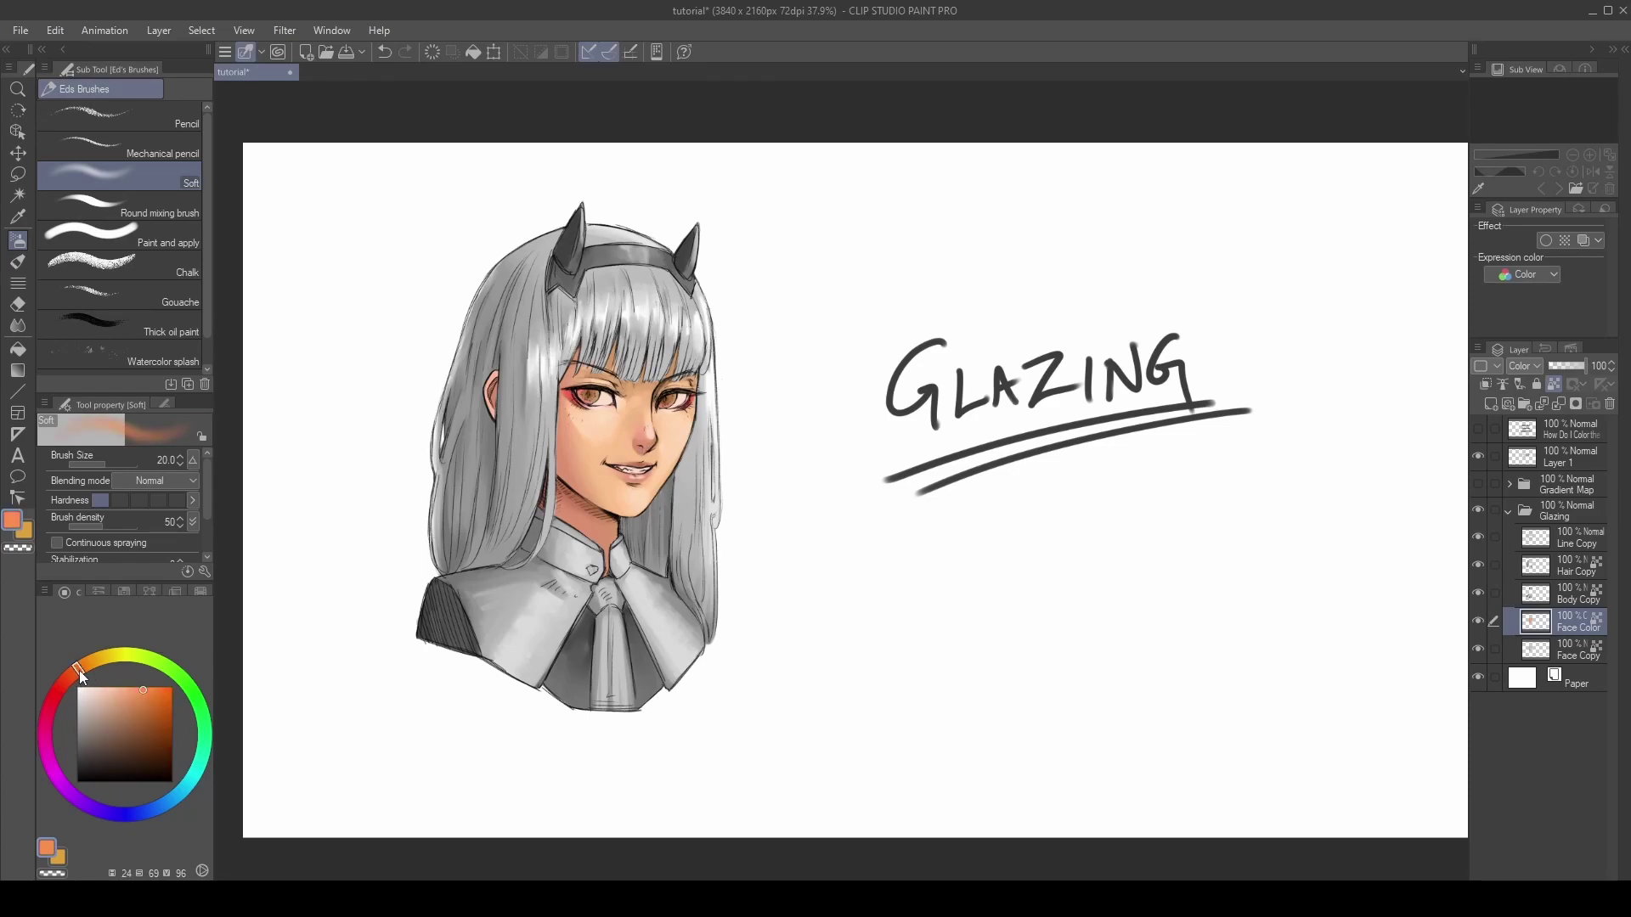
{"action": "left_click", "coordinate": [136, 687]}
{"action": "left_click", "coordinate": [103, 659]}
{"action": "left_click", "coordinate": [150, 687]}
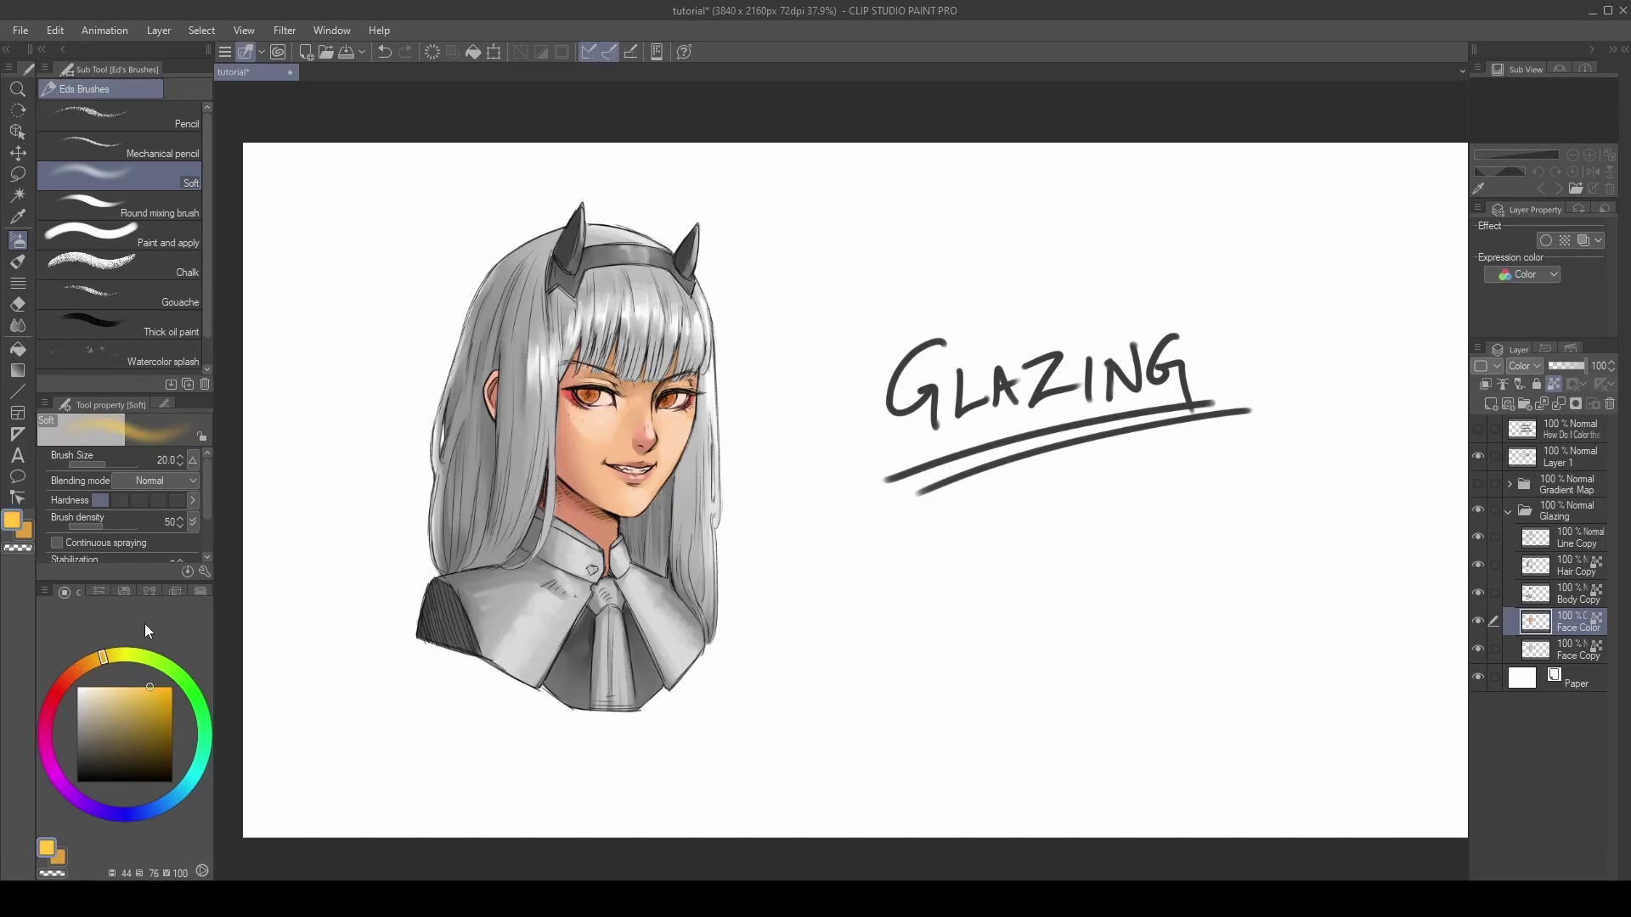
{"action": "left_click", "coordinate": [165, 686]}
{"action": "left_click_drag", "start_coordinate": [669, 397], "coordinate": [667, 403]}
Glaze a strong red over the neck shadow with the Soft brush at size 40.
{"action": "left_click", "coordinate": [78, 671]}
{"action": "key", "text": "bracketright"}
{"action": "key", "text": "bracketright"}
{"action": "key", "text": "bracketright"}
{"action": "mouse_move", "coordinate": [558, 494]}
{"action": "left_mouse_down"}
{"action": "mouse_move", "coordinate": [597, 517]}
{"action": "mouse_move", "coordinate": [542, 489]}
{"action": "left_mouse_up"}
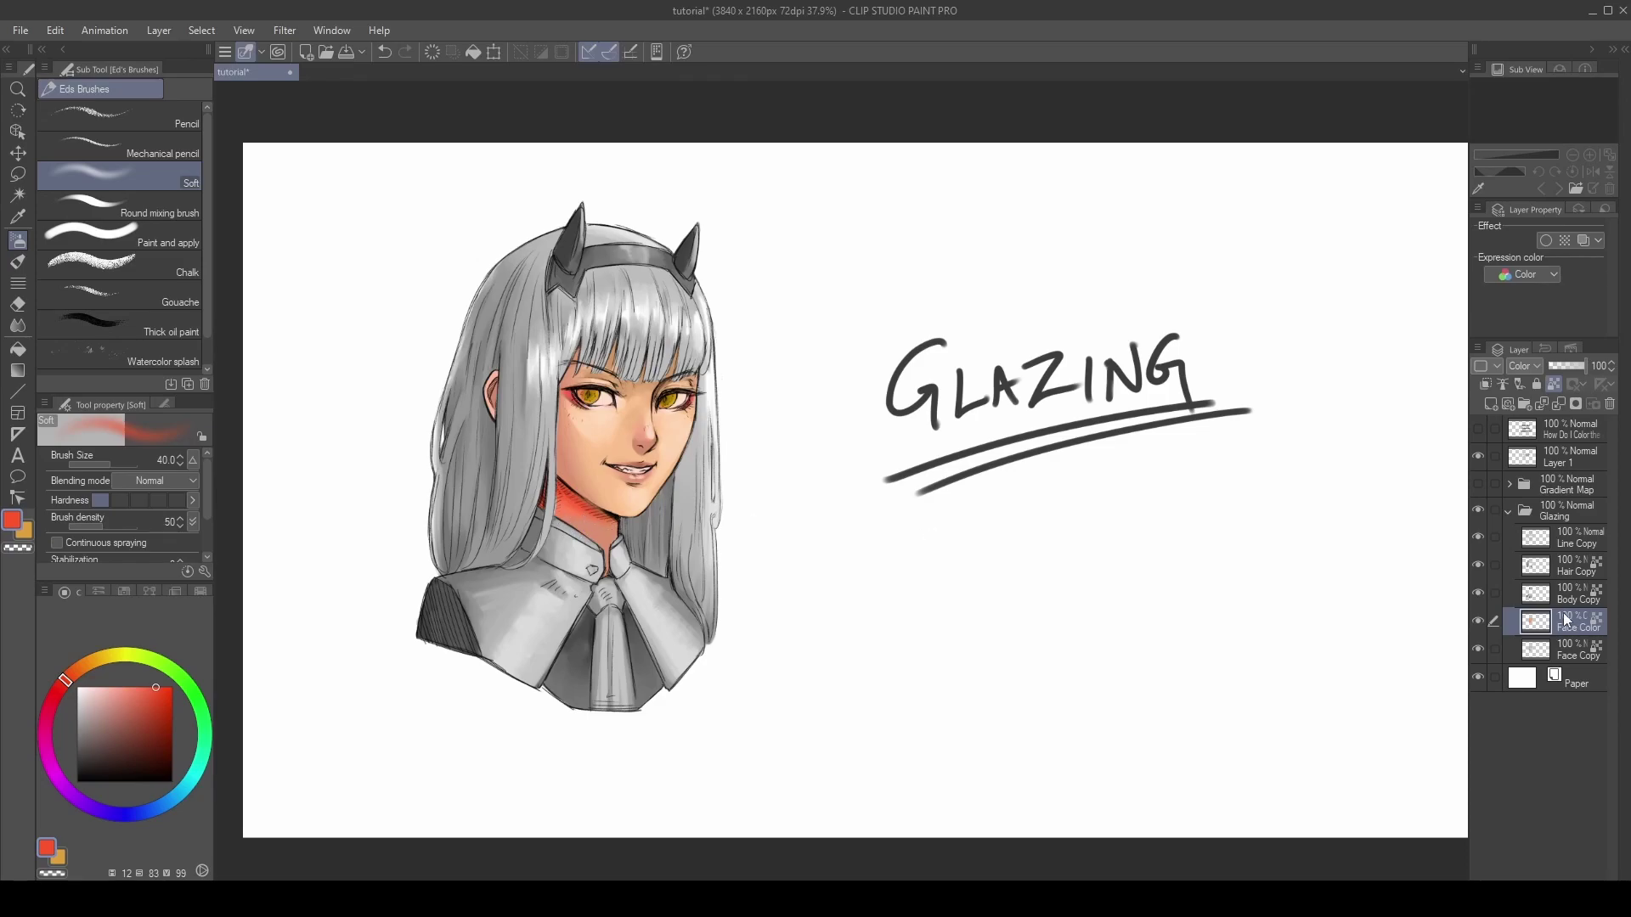
Soften the neck's red with a skin tone sampled in Normal mode, and return the Face Color layer to Color mode.
{"action": "left_click", "coordinate": [1525, 366]}
{"action": "left_click", "coordinate": [1526, 385]}
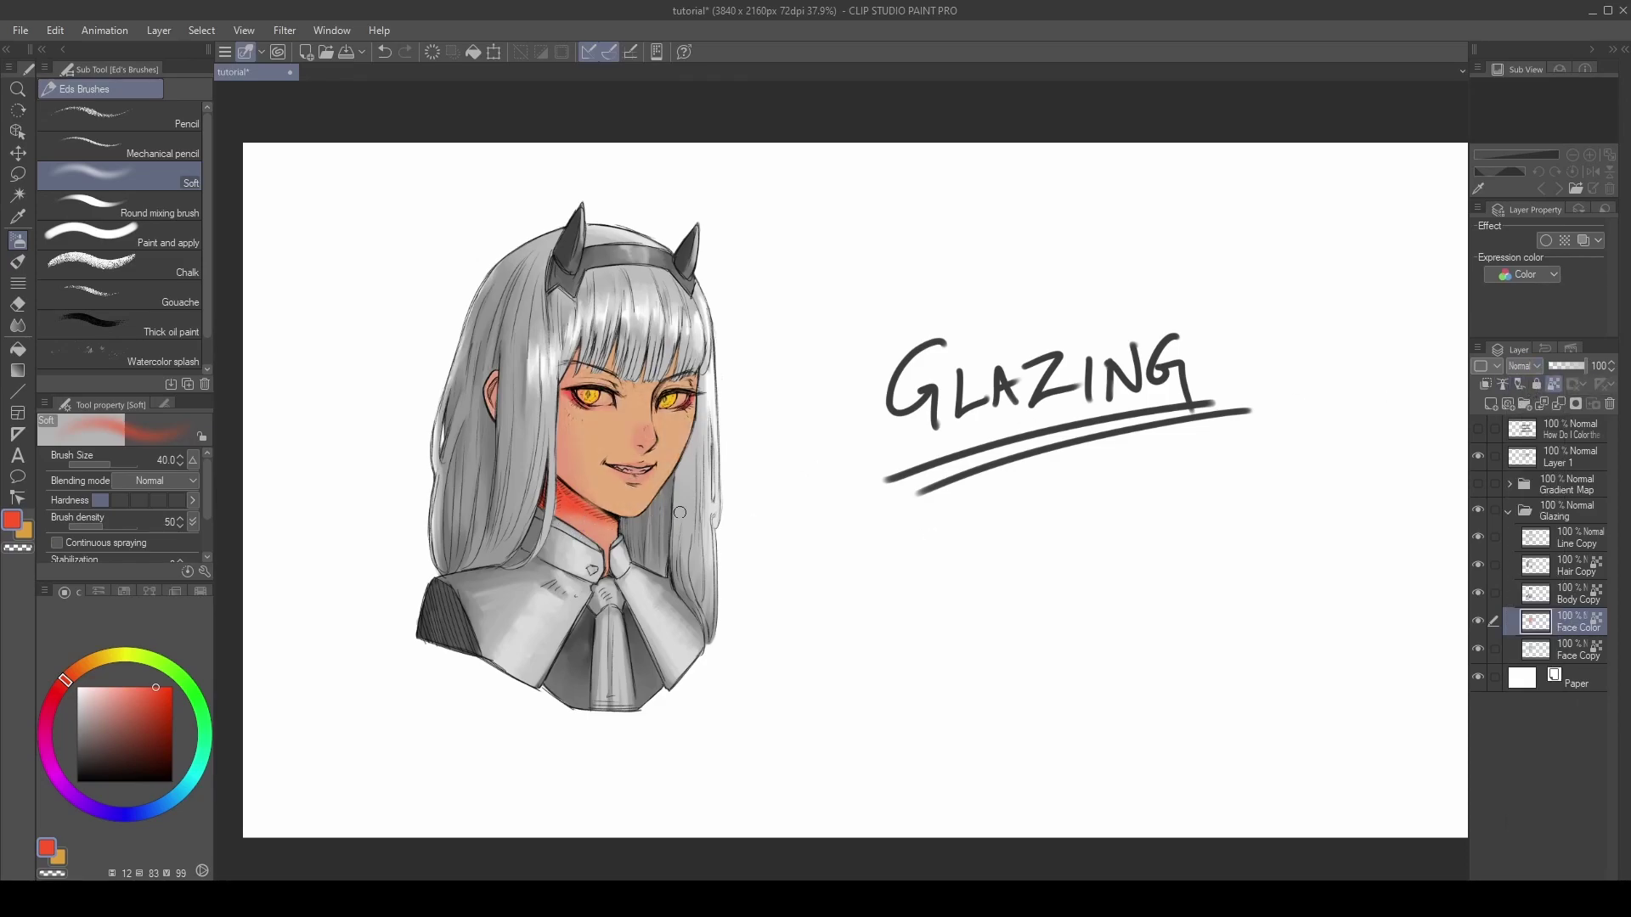
{"action": "key", "text": "alt"}
{"action": "left_click", "coordinate": [606, 527], "text": "alt"}
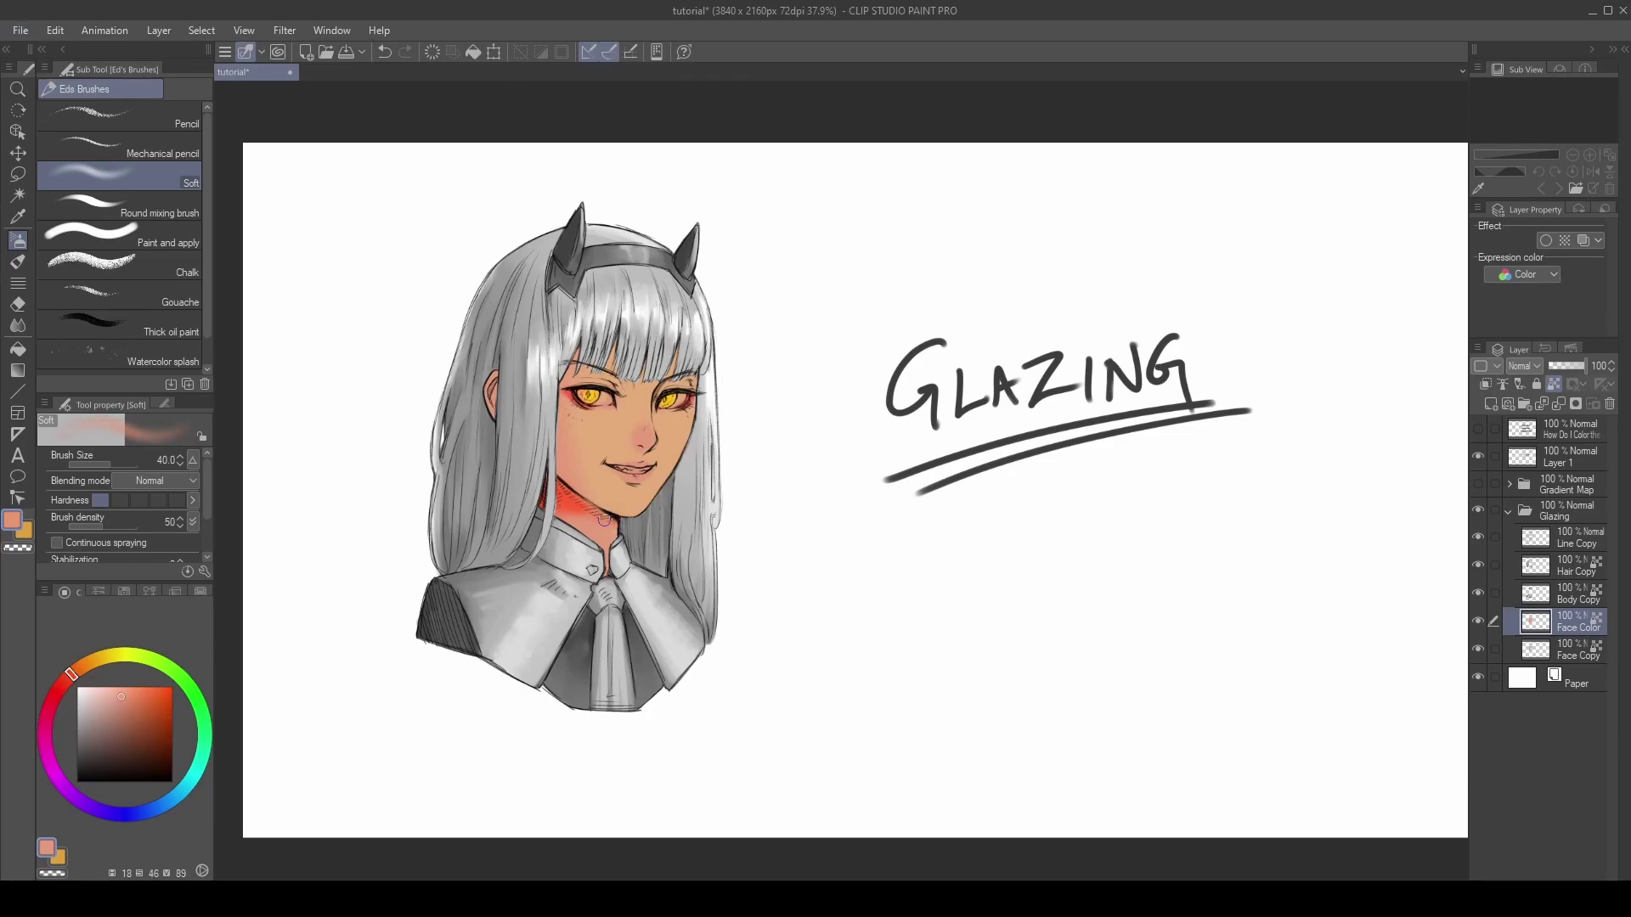
{"action": "left_click_drag", "start_coordinate": [583, 508], "coordinate": [558, 513]}
{"action": "left_click", "coordinate": [1526, 365]}
{"action": "left_click", "coordinate": [1521, 804]}
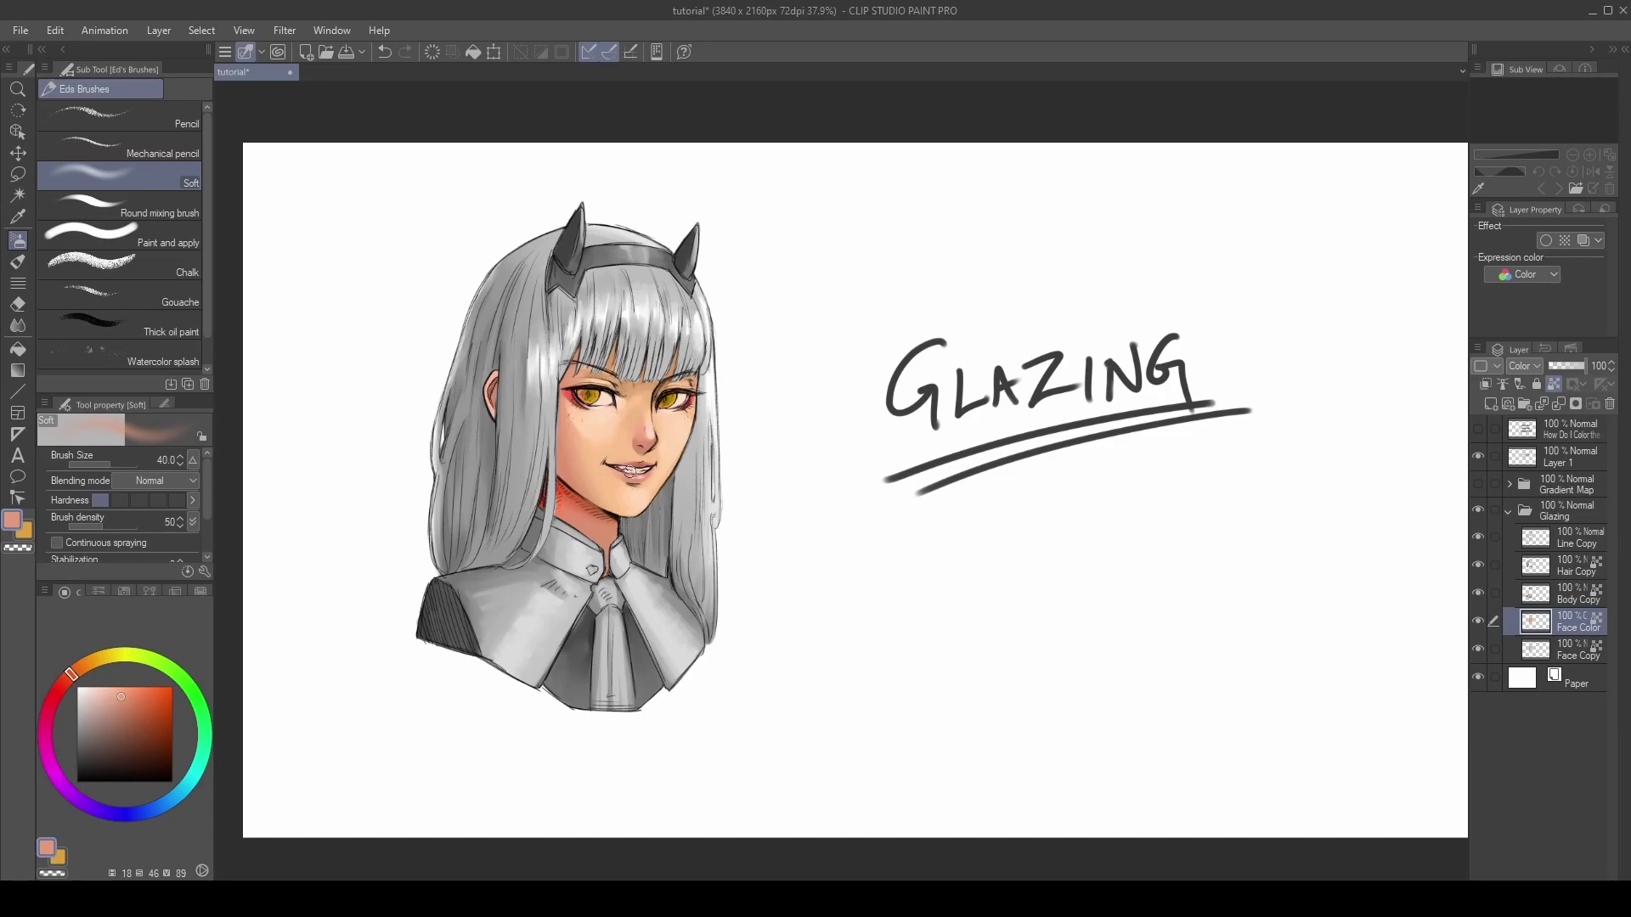
Glaze white sampled from the canvas over the face's small white areas with the Paint and apply brush at size 12.
{"action": "left_click", "coordinate": [118, 237]}
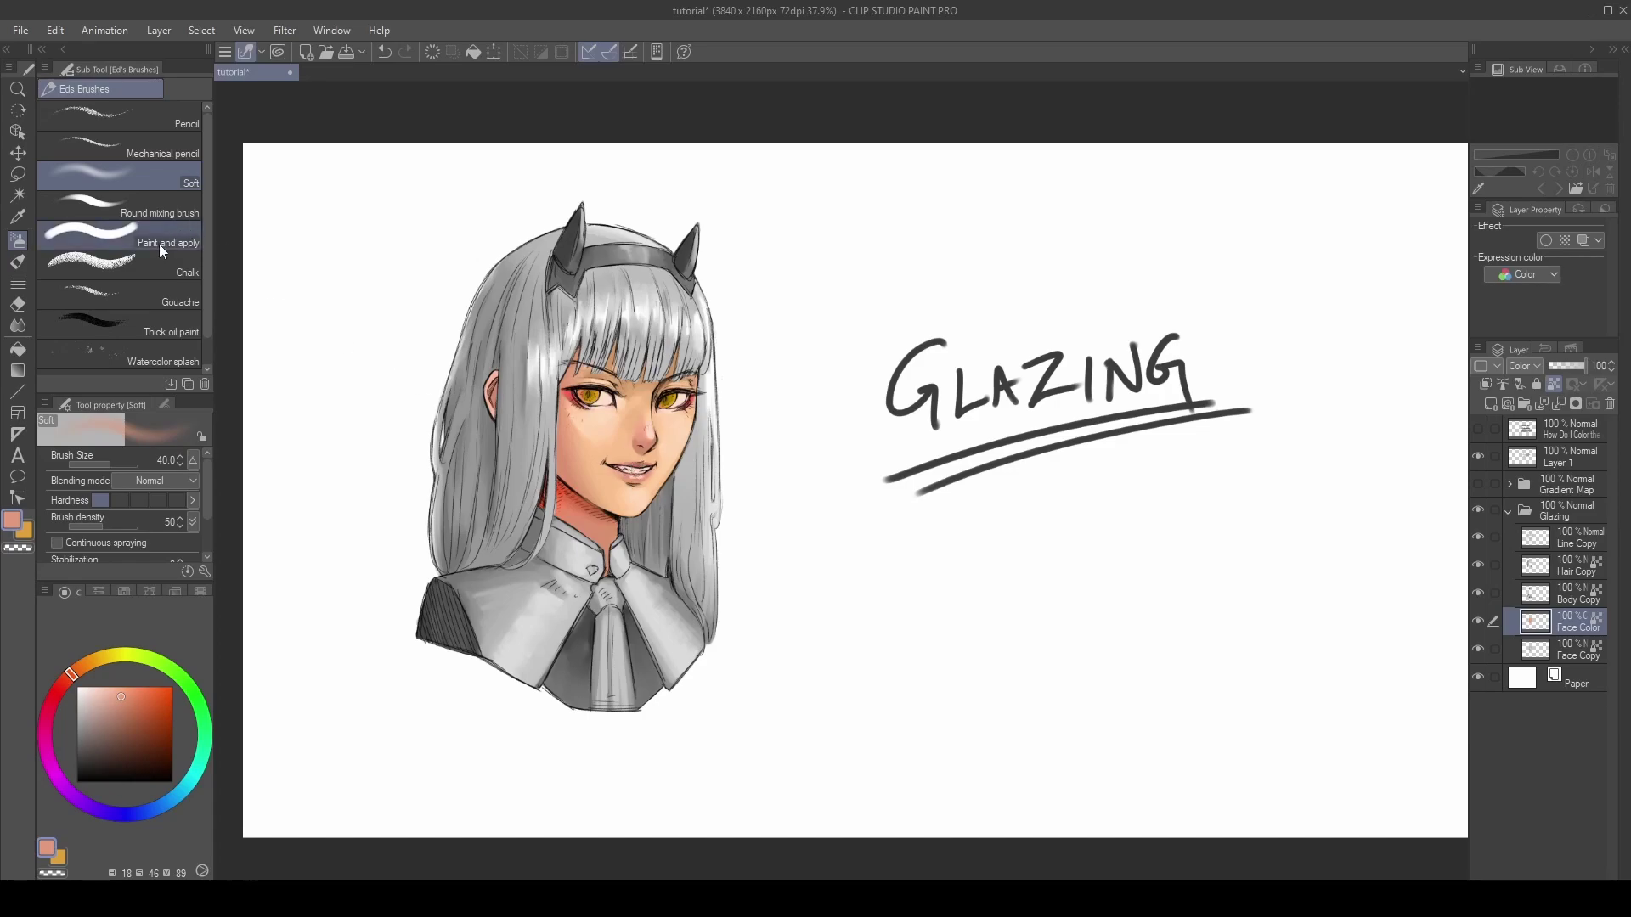
{"action": "key", "text": "bracketleft"}
{"action": "key", "text": "bracketleft"}
{"action": "key", "text": "bracketleft"}
{"action": "key", "text": "bracketleft"}
{"action": "key", "text": "bracketleft"}
{"action": "key", "text": "bracketleft"}
{"action": "key", "text": "bracketleft"}
{"action": "key", "text": "bracketleft"}
{"action": "key", "text": "bracketleft"}
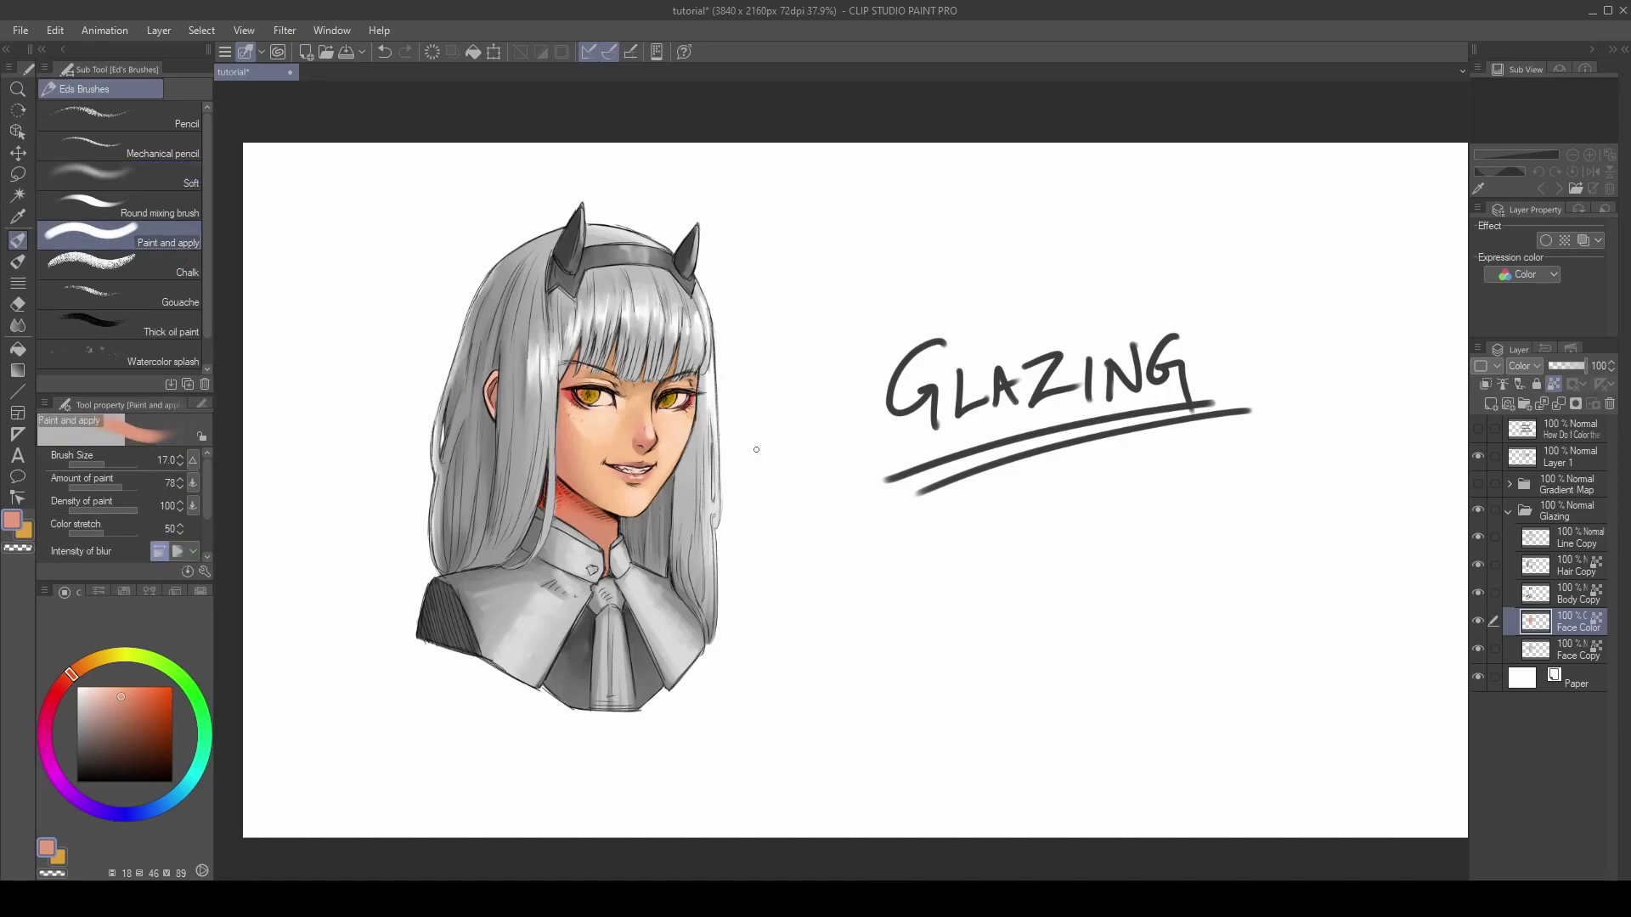
{"action": "left_click", "coordinate": [756, 451], "text": "alt"}
{"action": "key", "text": "bracketleft"}
{"action": "key", "text": "bracketleft"}
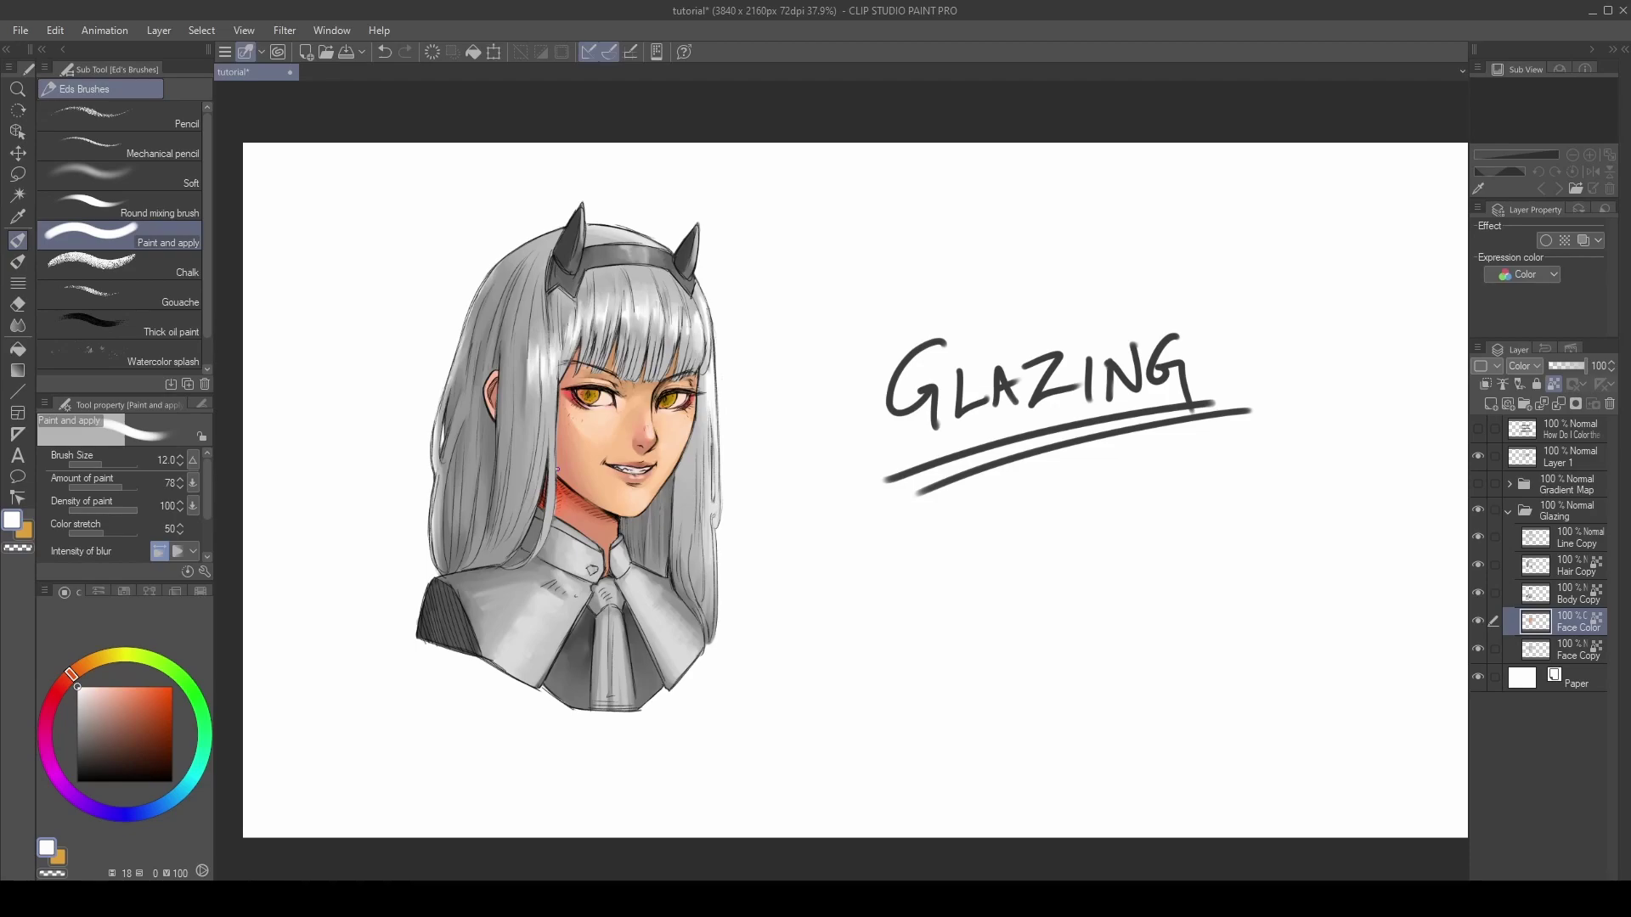
Duplicate the Hair Copy layer and set the duplicate's blending mode to Color.
{"action": "left_click", "coordinate": [1567, 571]}
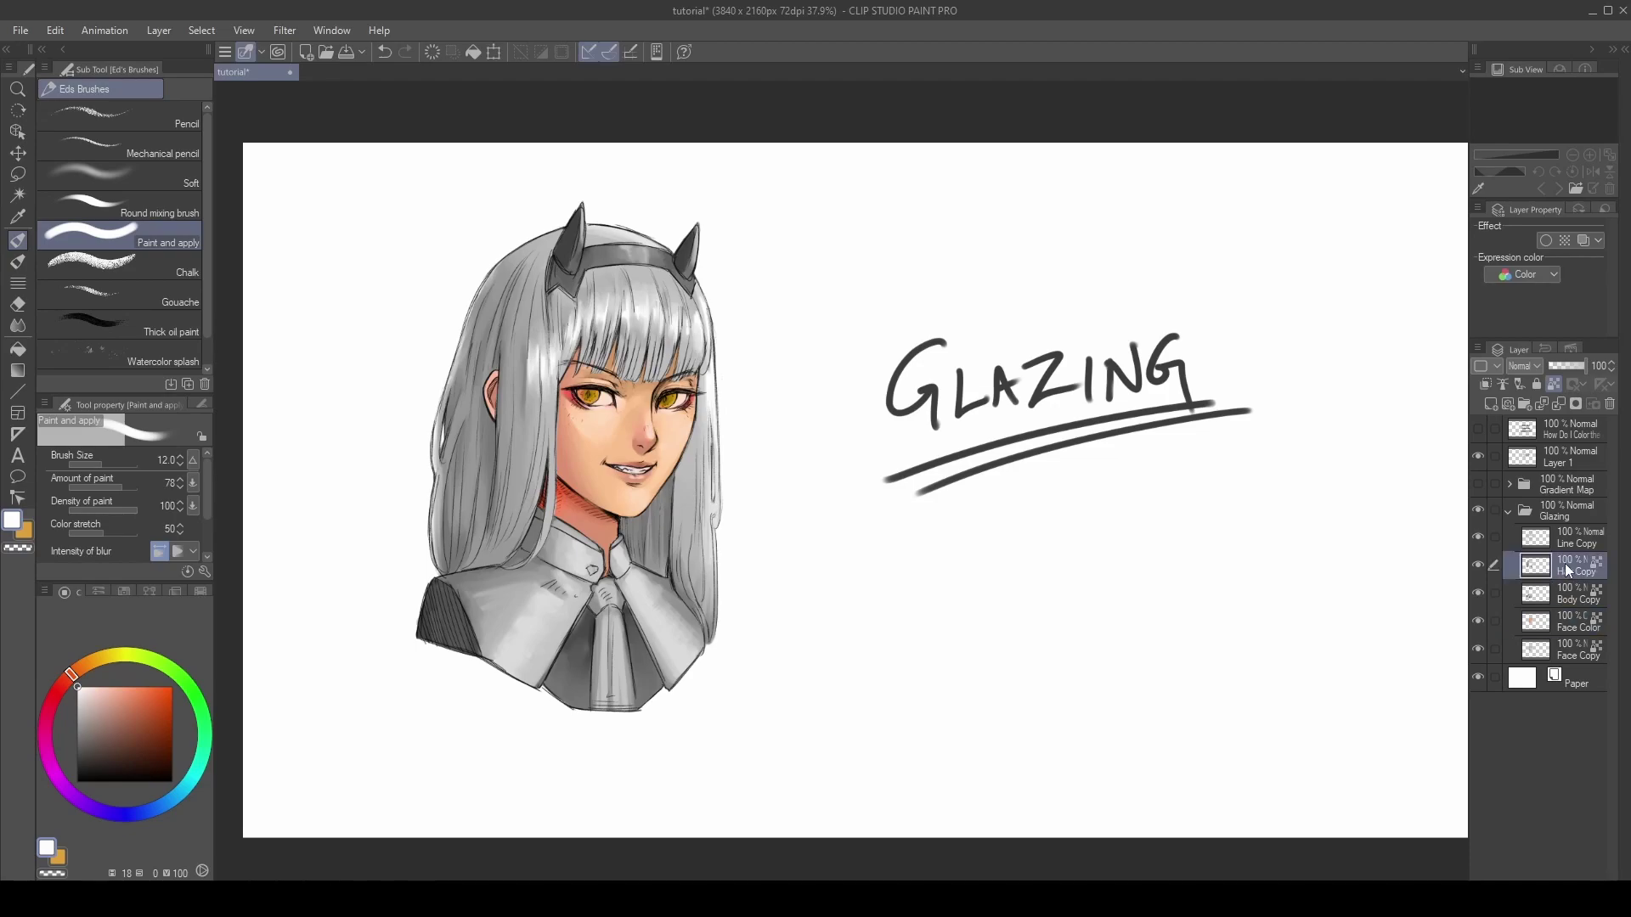
{"action": "key", "text": "ctrl+j"}
{"action": "left_click", "coordinate": [1525, 366]}
{"action": "left_click", "coordinate": [1536, 807]}
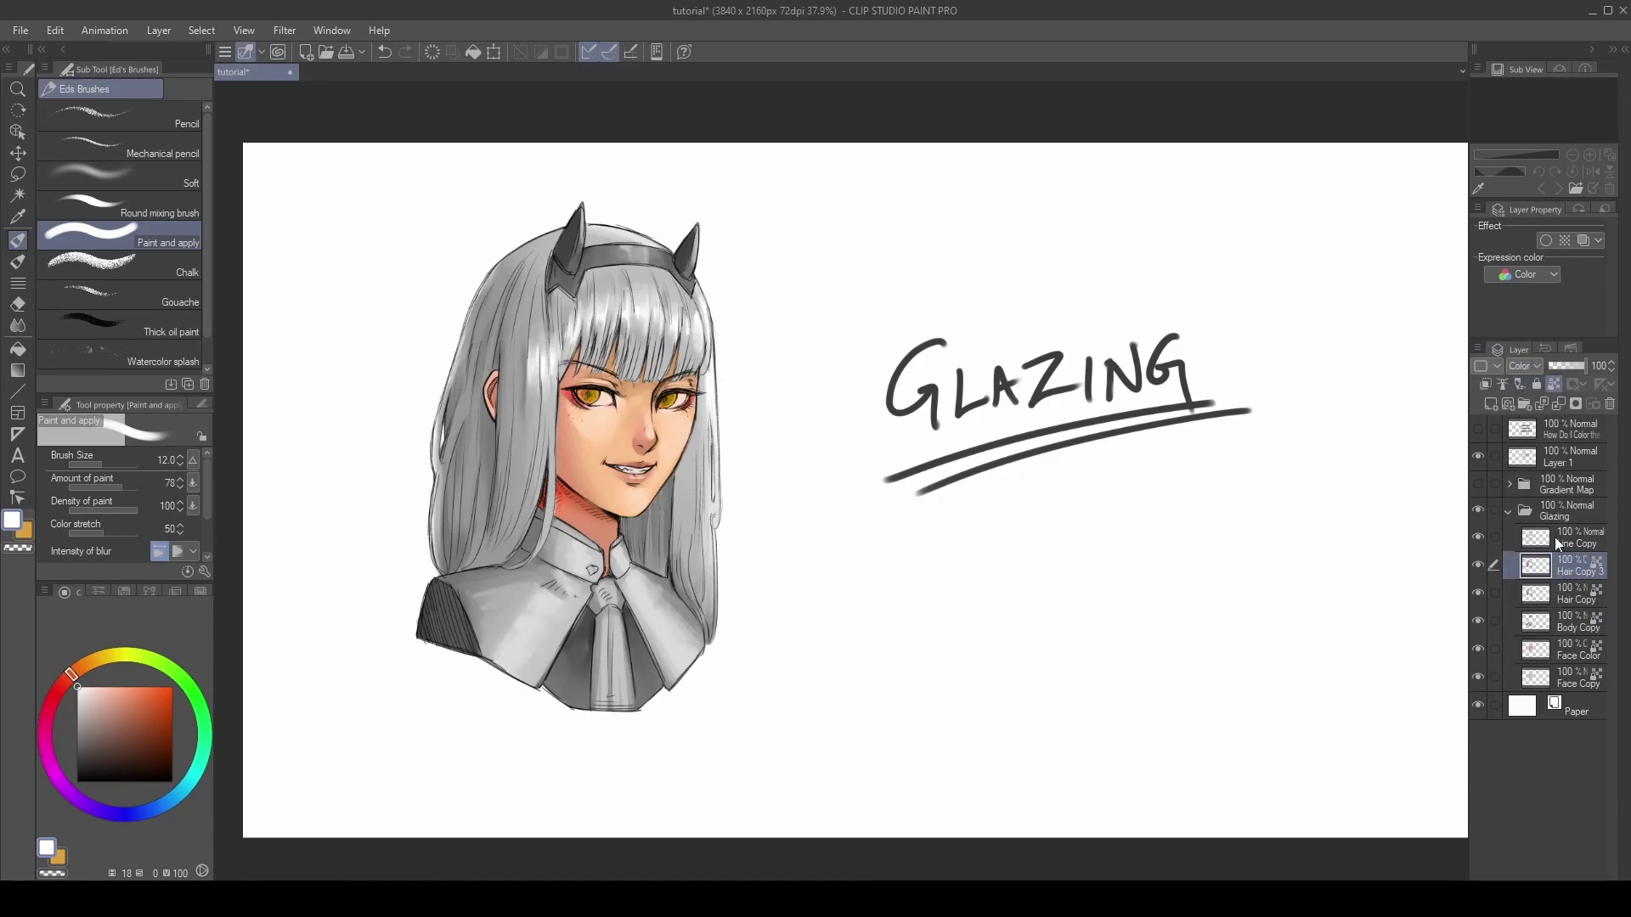
Paint all of the hair golden yellow with the Paint and apply brush at size 300.
{"action": "left_click", "coordinate": [129, 686]}
{"action": "left_click_drag", "start_coordinate": [109, 669], "coordinate": [99, 659]}
{"action": "left_click", "coordinate": [151, 685]}
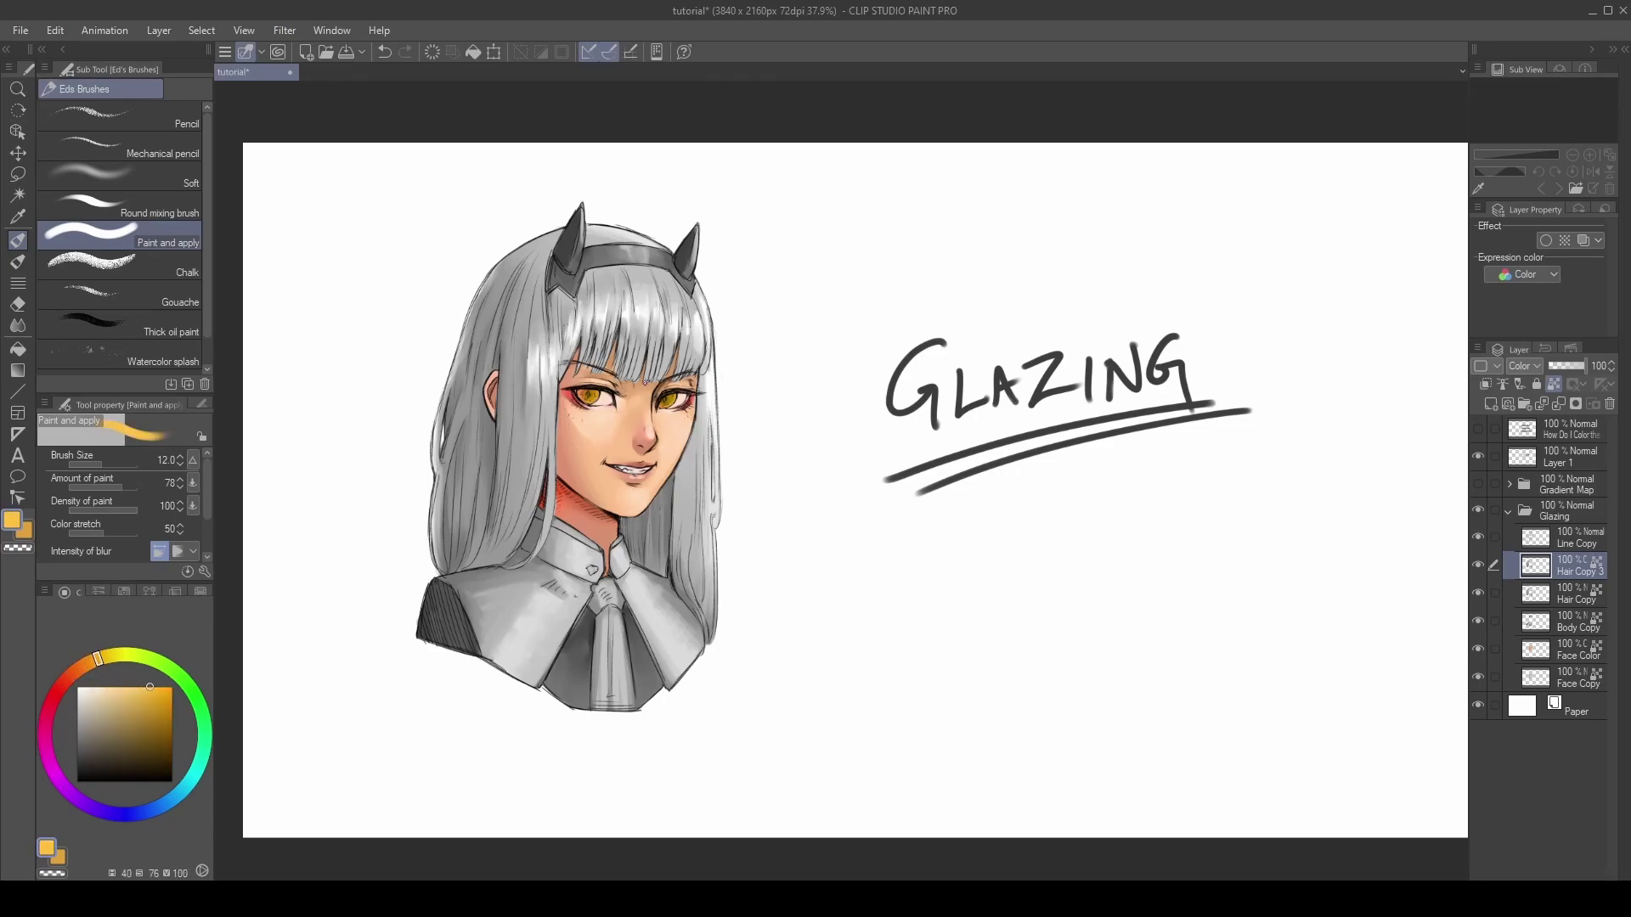
{"action": "mouse_move", "coordinate": [697, 255]}
{"action": "left_mouse_down"}
{"action": "mouse_move", "coordinate": [561, 255]}
{"action": "mouse_move", "coordinate": [481, 314]}
{"action": "mouse_move", "coordinate": [449, 493]}
{"action": "mouse_move", "coordinate": [650, 349]}
{"action": "mouse_move", "coordinate": [684, 501]}
{"action": "mouse_move", "coordinate": [697, 433]}
{"action": "left_mouse_up"}
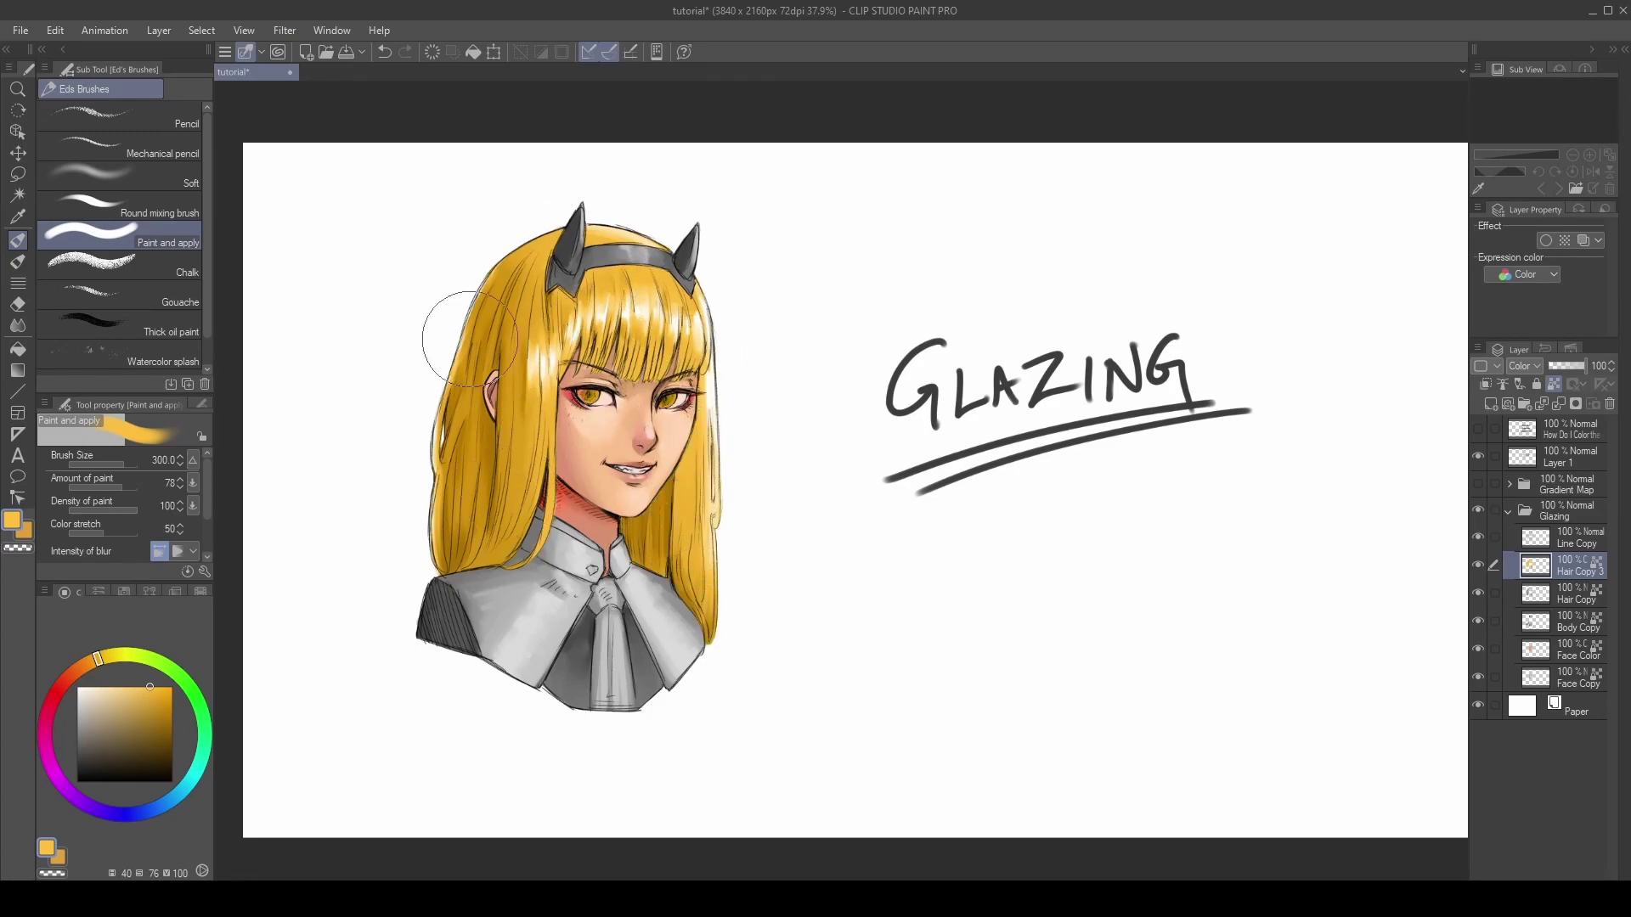
Glaze orange over the hair on the left side of the head with the Soft brush at size 200.
{"action": "left_click", "coordinate": [127, 178]}
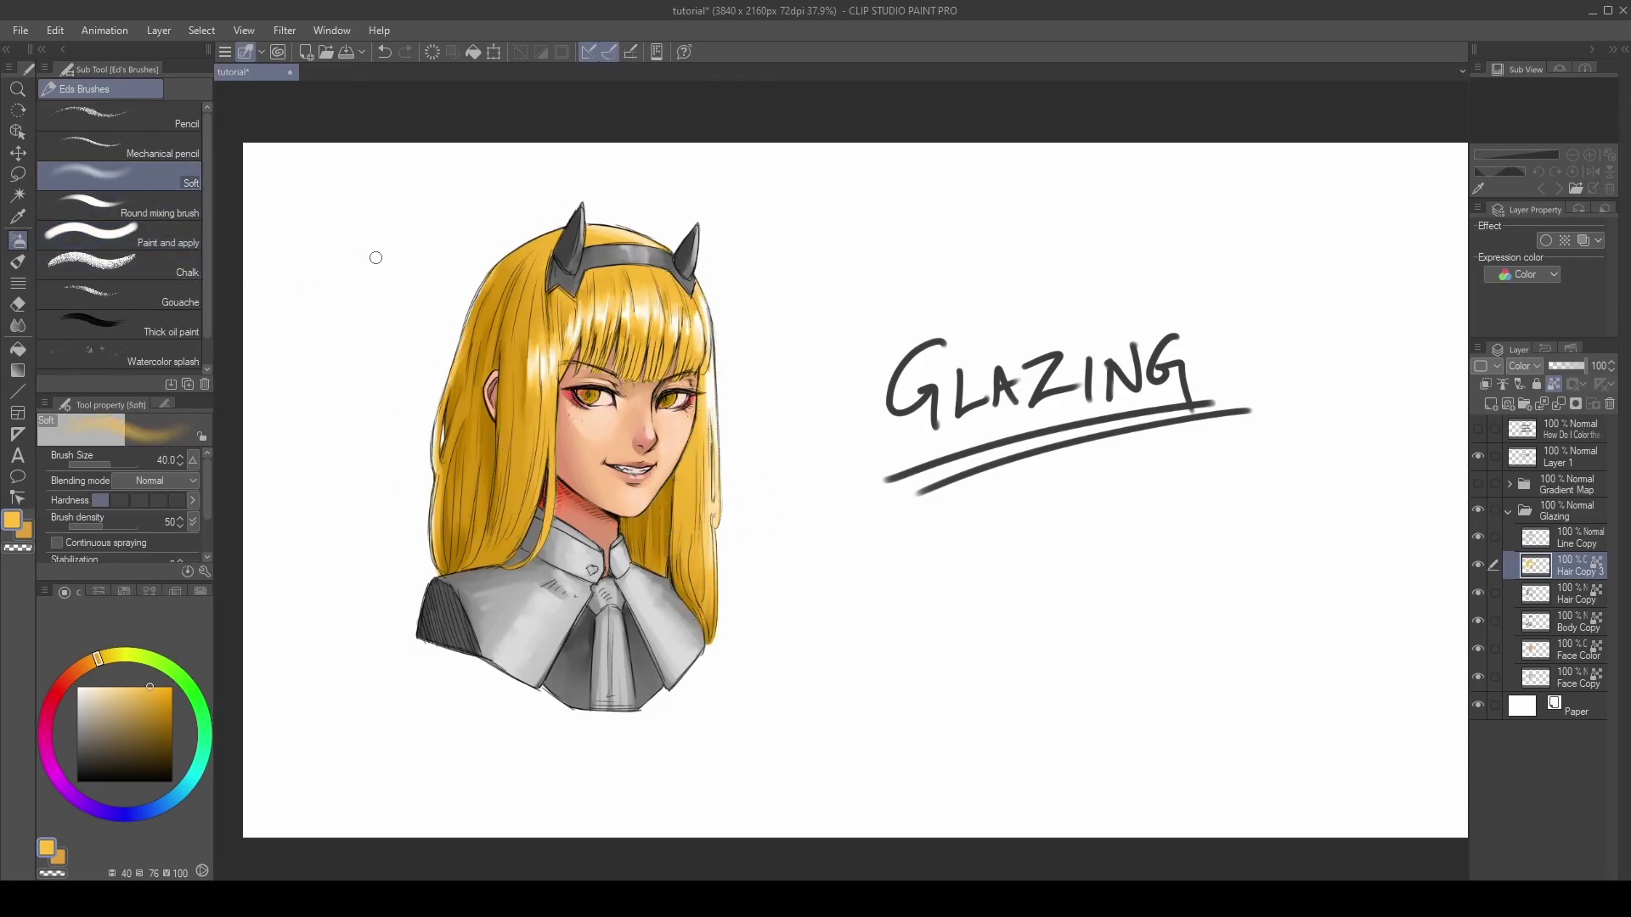
{"action": "key", "text": "bracketright"}
{"action": "key", "text": "bracketright"}
{"action": "key", "text": "bracketright"}
{"action": "key", "text": "bracketright"}
{"action": "key", "text": "bracketright"}
{"action": "key", "text": "bracketright"}
{"action": "key", "text": "bracketright"}
{"action": "key", "text": "bracketright"}
{"action": "key", "text": "bracketright"}
{"action": "left_click_drag", "start_coordinate": [84, 669], "coordinate": [80, 679]}
{"action": "mouse_move", "coordinate": [522, 281]}
{"action": "left_mouse_down"}
{"action": "mouse_move", "coordinate": [491, 333]}
{"action": "mouse_move", "coordinate": [480, 414]}
{"action": "mouse_move", "coordinate": [492, 586]}
{"action": "left_mouse_up"}
{"action": "mouse_move", "coordinate": [526, 250]}
{"action": "left_mouse_down"}
{"action": "mouse_move", "coordinate": [489, 365]}
{"action": "mouse_move", "coordinate": [477, 564]}
{"action": "mouse_move", "coordinate": [495, 350]}
{"action": "mouse_move", "coordinate": [483, 605]}
{"action": "left_mouse_up"}
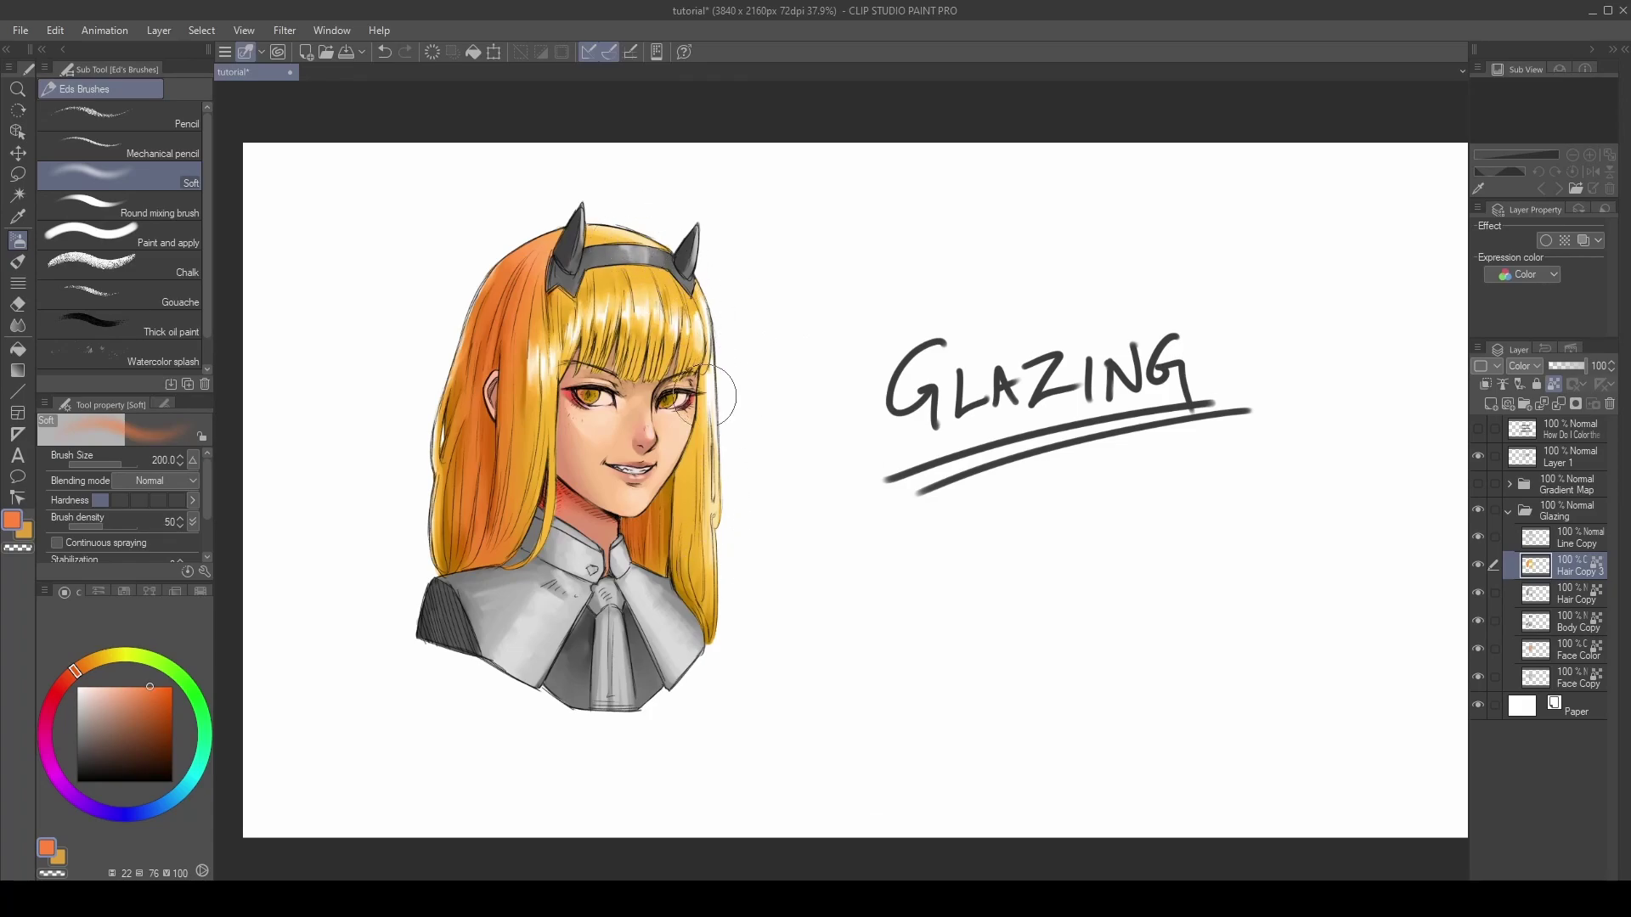
Glaze bright yellow over the fringe and the hair on the right side of the head with the Soft brush at size 200.
{"action": "left_click", "coordinate": [131, 661]}
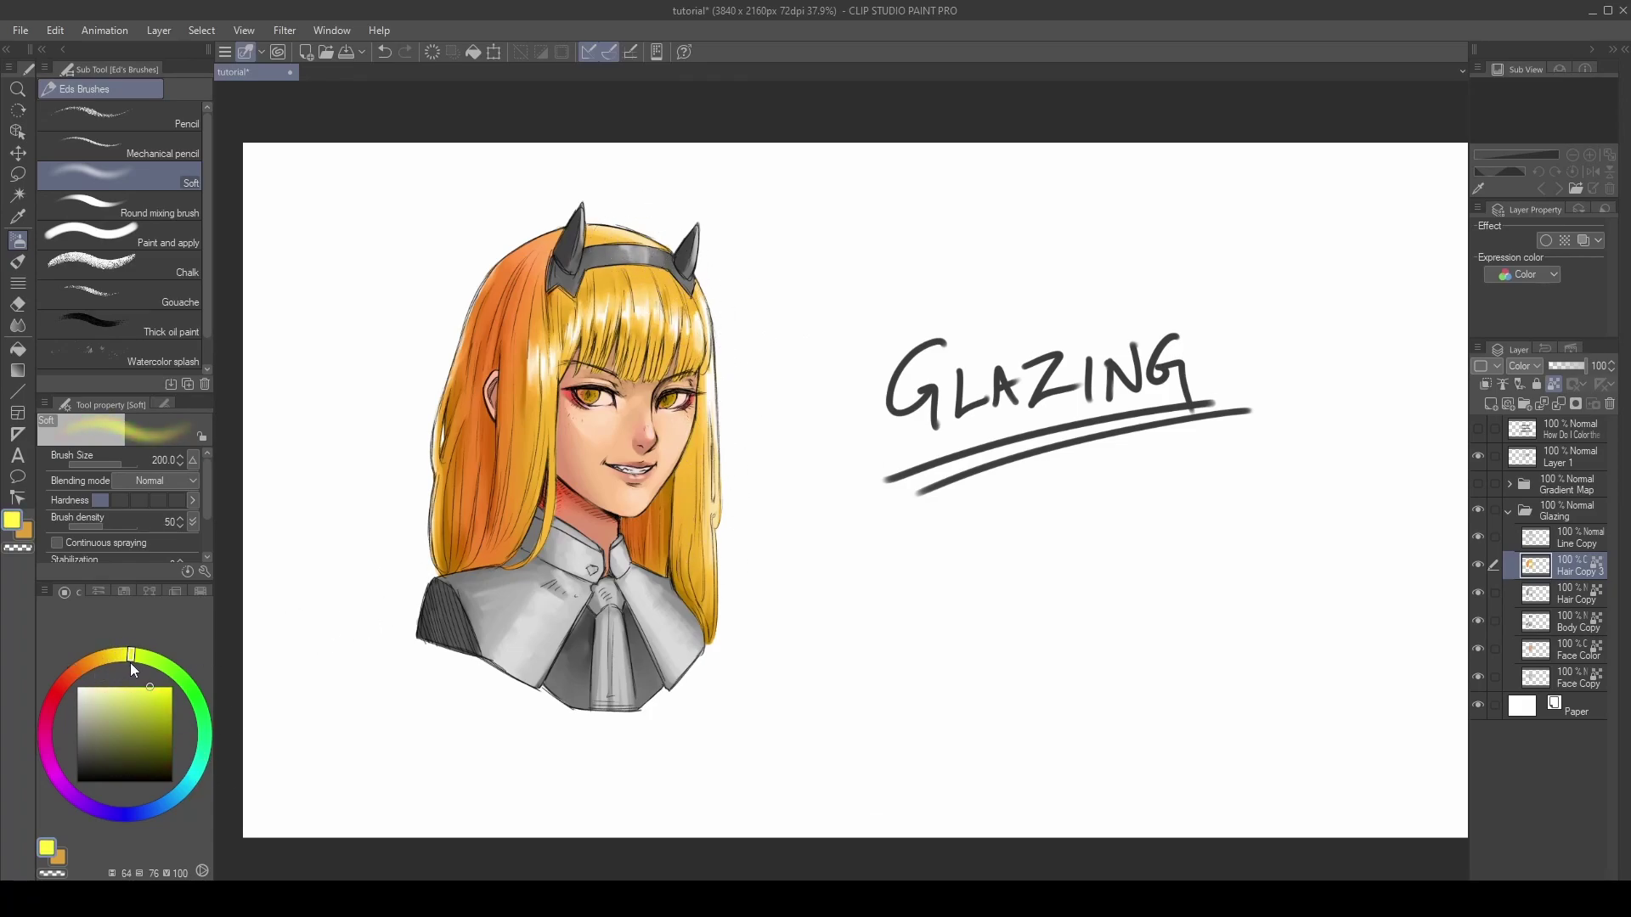
{"action": "left_click", "coordinate": [133, 661]}
{"action": "left_click_drag", "start_coordinate": [688, 278], "coordinate": [718, 411]}
{"action": "left_click", "coordinate": [120, 659]}
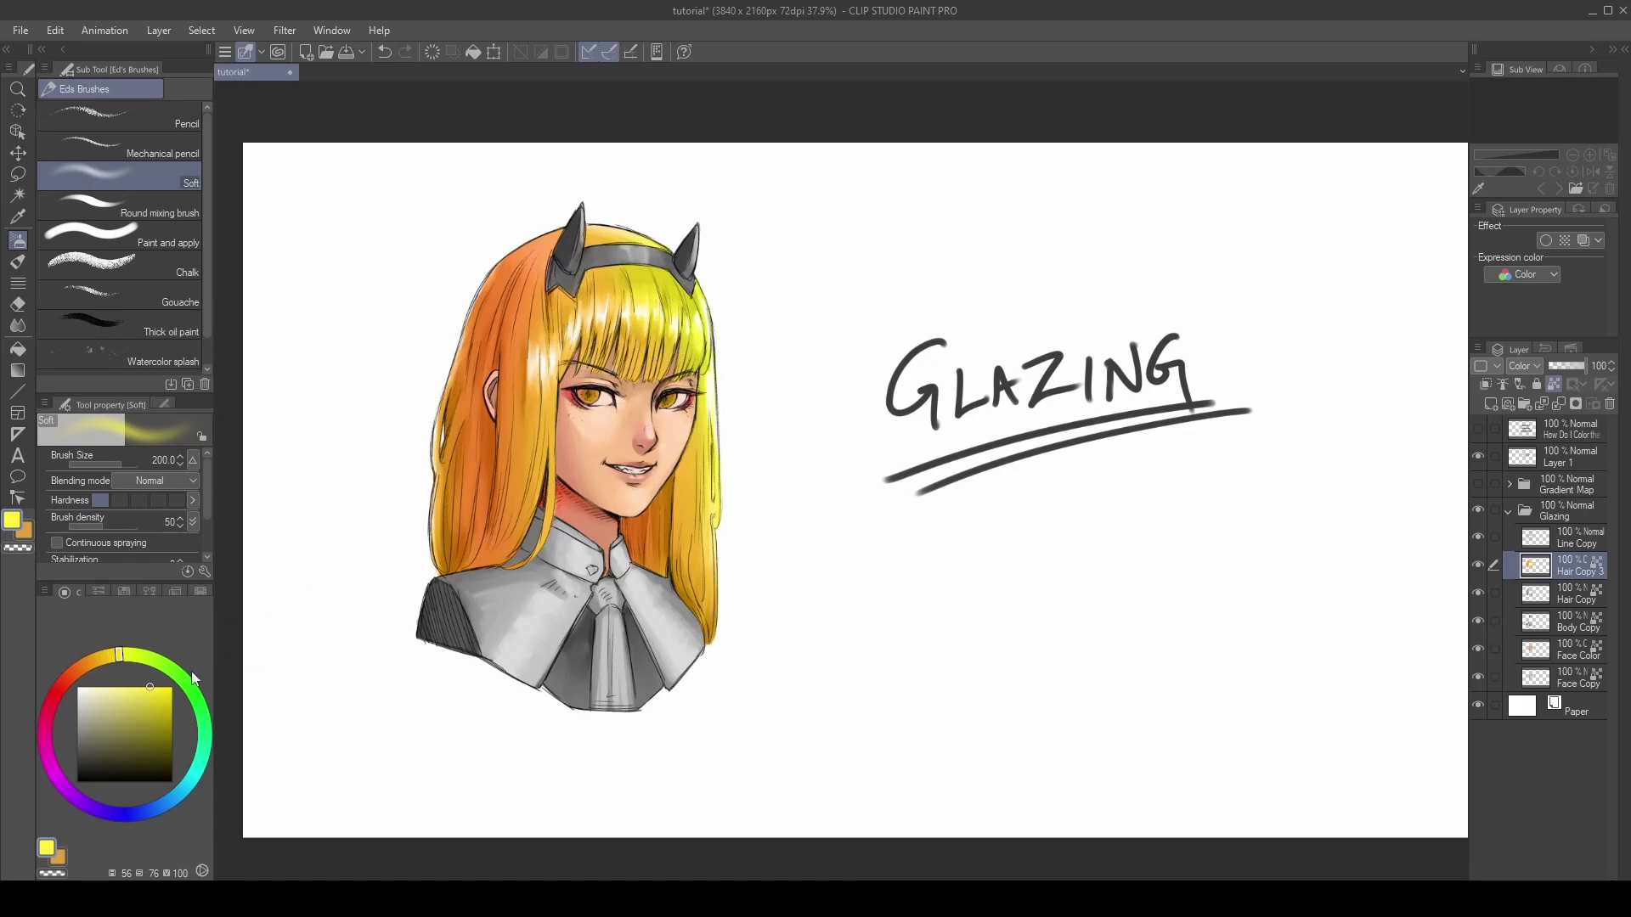
{"action": "left_click", "coordinate": [108, 656]}
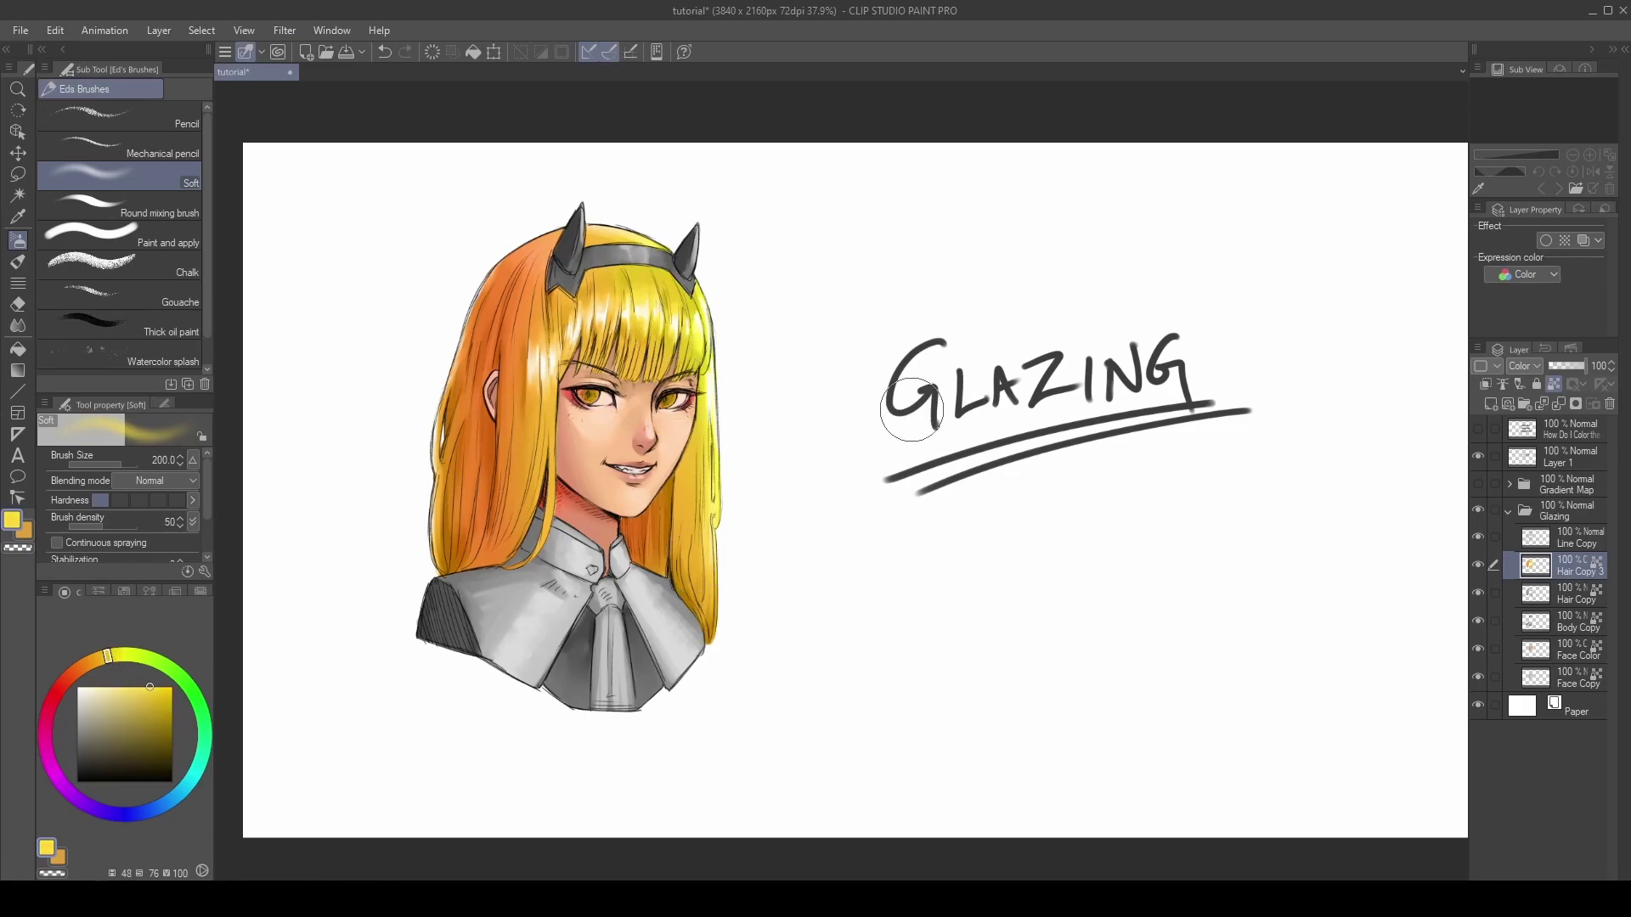
{"action": "left_click", "coordinate": [1481, 565]}
{"action": "left_click", "coordinate": [1483, 565]}
Duplicate the Body Copy layer and set the duplicate's blending mode to Color.
{"action": "left_click", "coordinate": [1563, 621]}
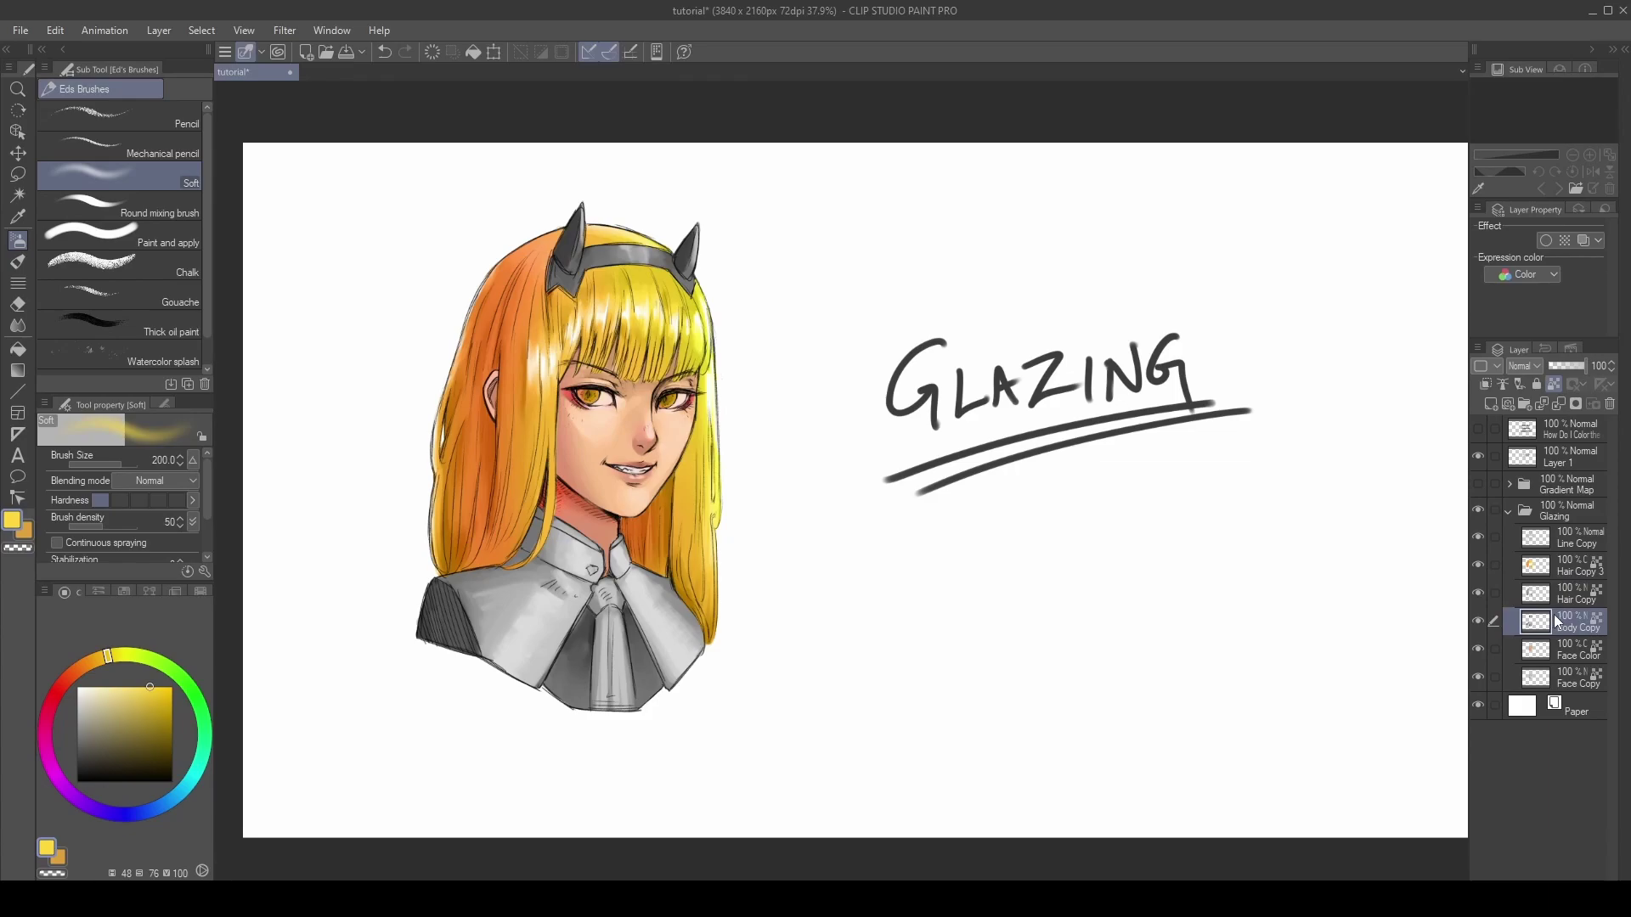
{"action": "key", "text": "ctrl+j"}
{"action": "left_click", "coordinate": [1517, 368]}
{"action": "left_click", "coordinate": [1520, 725]}
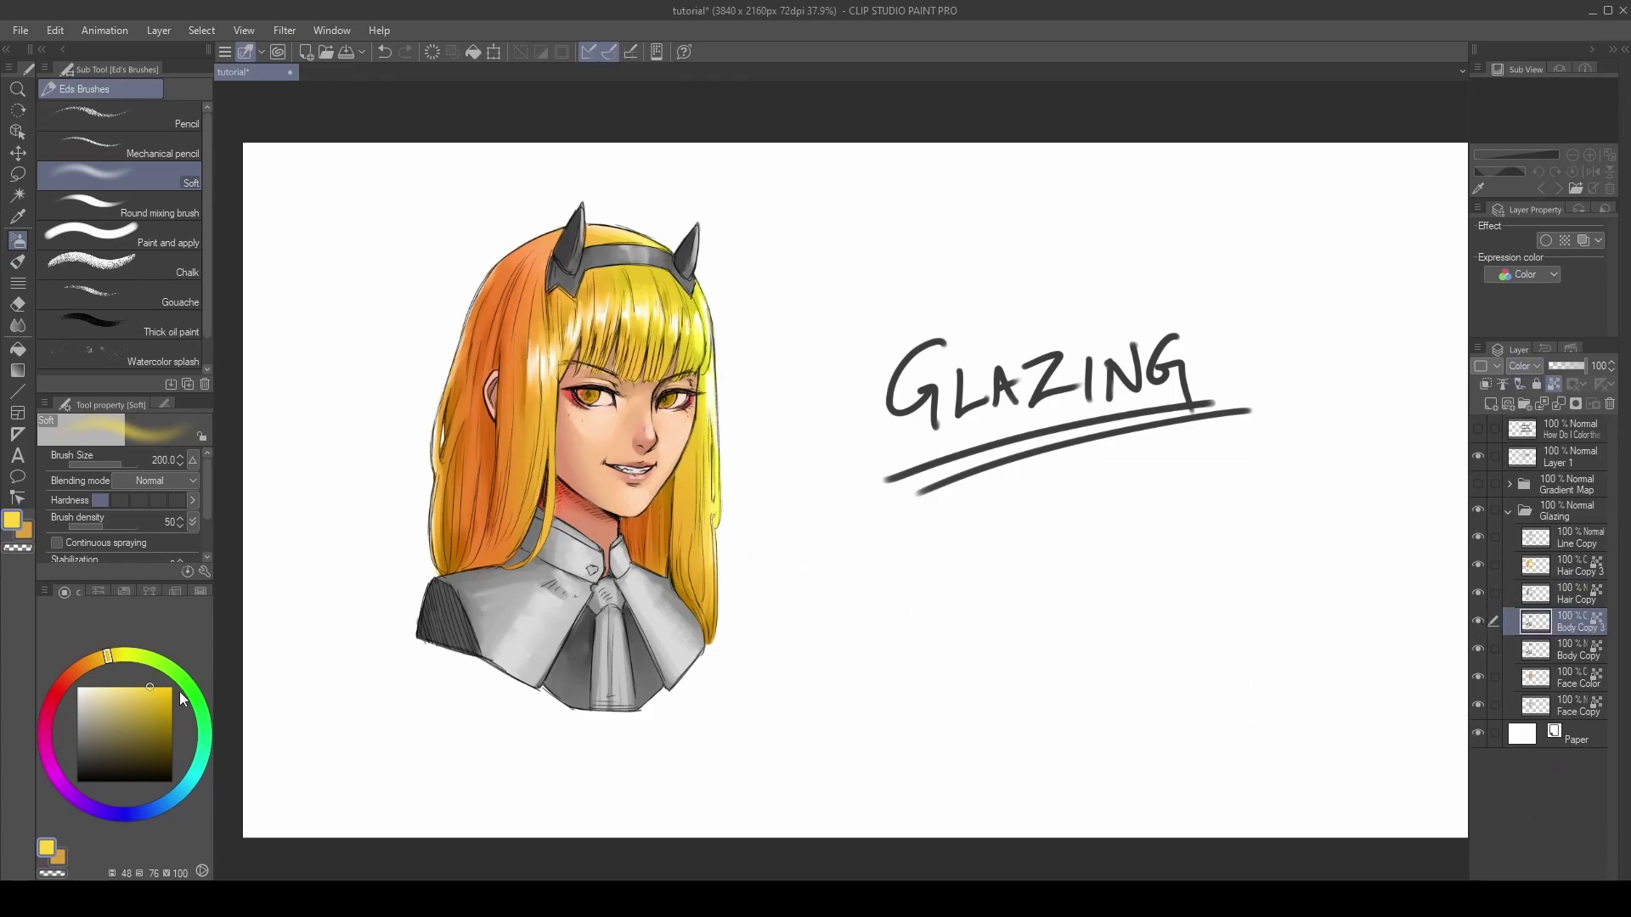
Paint the clothing, headband and horns turquoise with the Soft brush at size 200.
{"action": "left_click", "coordinate": [194, 775]}
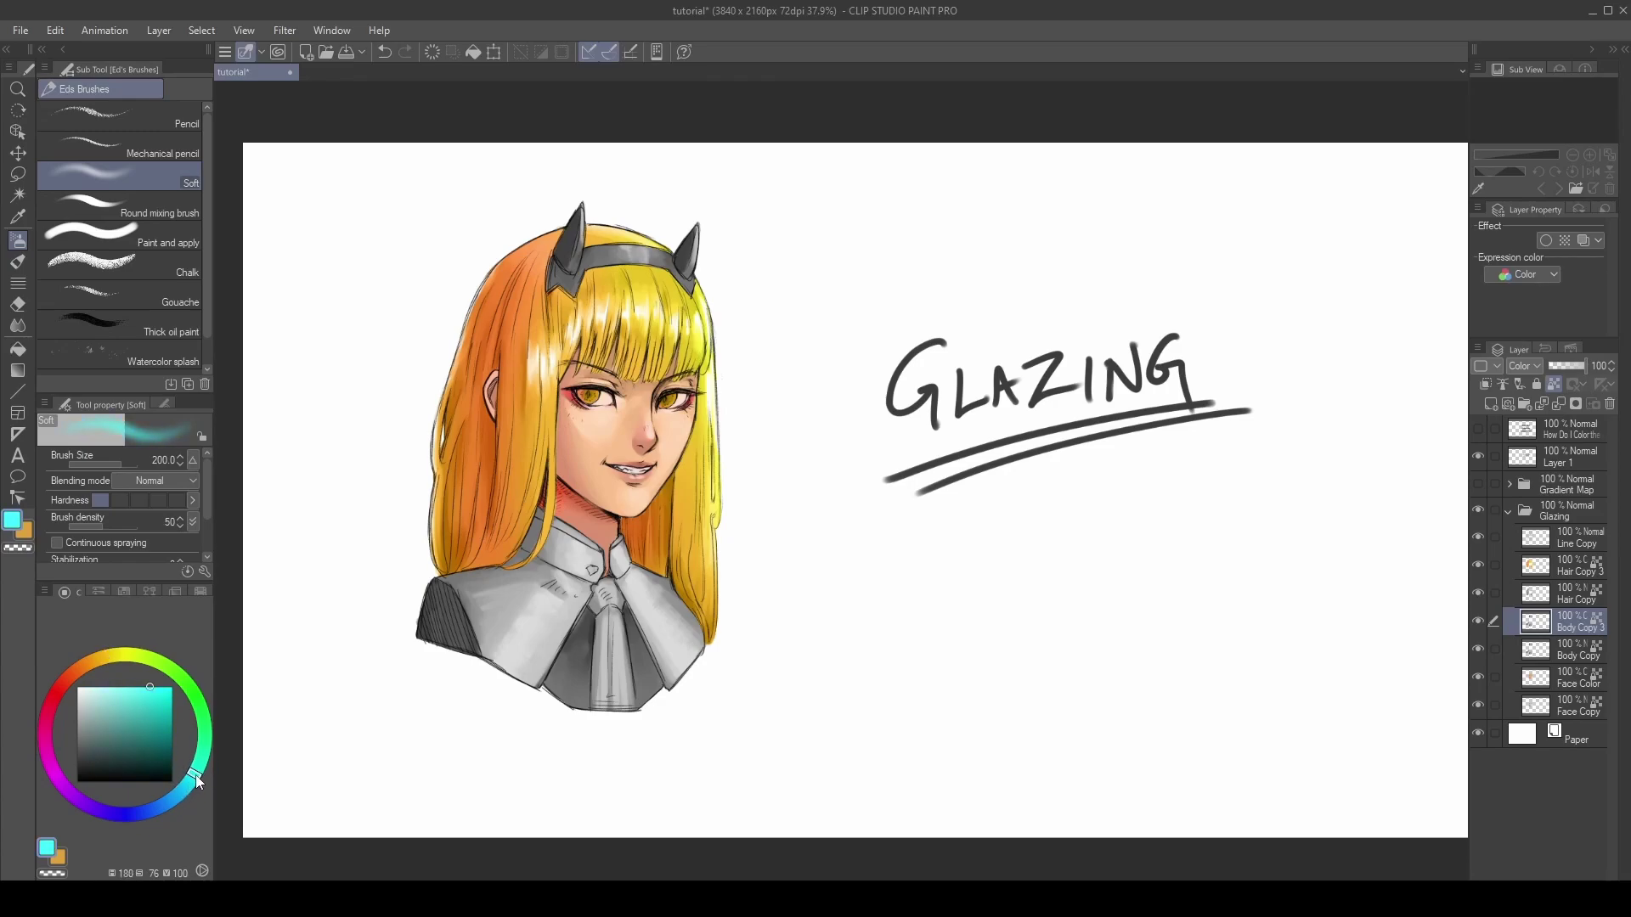
{"action": "left_click", "coordinate": [147, 688]}
{"action": "mouse_move", "coordinate": [510, 543]}
{"action": "left_mouse_down"}
{"action": "mouse_move", "coordinate": [527, 683]}
{"action": "mouse_move", "coordinate": [676, 565]}
{"action": "mouse_move", "coordinate": [615, 717]}
{"action": "left_mouse_up"}
{"action": "left_click_drag", "start_coordinate": [560, 271], "coordinate": [684, 247]}
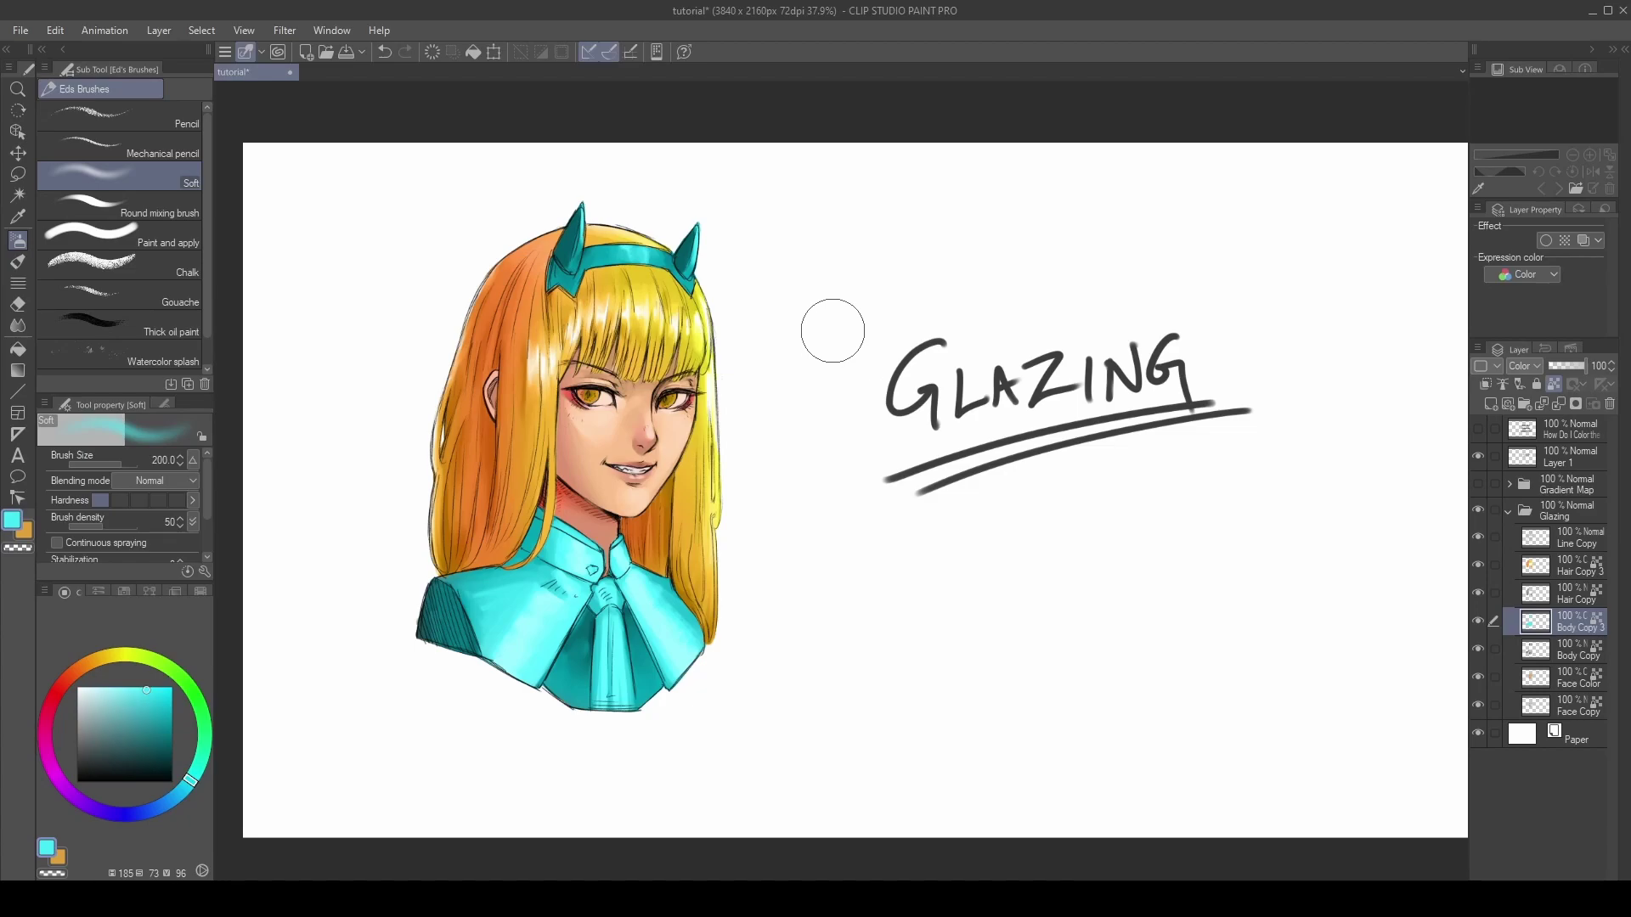
Glaze a paler, less saturated cyan over the clothing and headband with the Soft brush at size 200.
{"action": "left_click", "coordinate": [110, 687]}
{"action": "left_click", "coordinate": [107, 686]}
{"action": "mouse_move", "coordinate": [479, 610]}
{"action": "left_mouse_down"}
{"action": "mouse_move", "coordinate": [489, 545]}
{"action": "mouse_move", "coordinate": [659, 552]}
{"action": "mouse_move", "coordinate": [587, 635]}
{"action": "mouse_move", "coordinate": [455, 597]}
{"action": "mouse_move", "coordinate": [600, 657]}
{"action": "mouse_move", "coordinate": [635, 700]}
{"action": "mouse_move", "coordinate": [458, 597]}
{"action": "mouse_move", "coordinate": [597, 563]}
{"action": "left_mouse_up"}
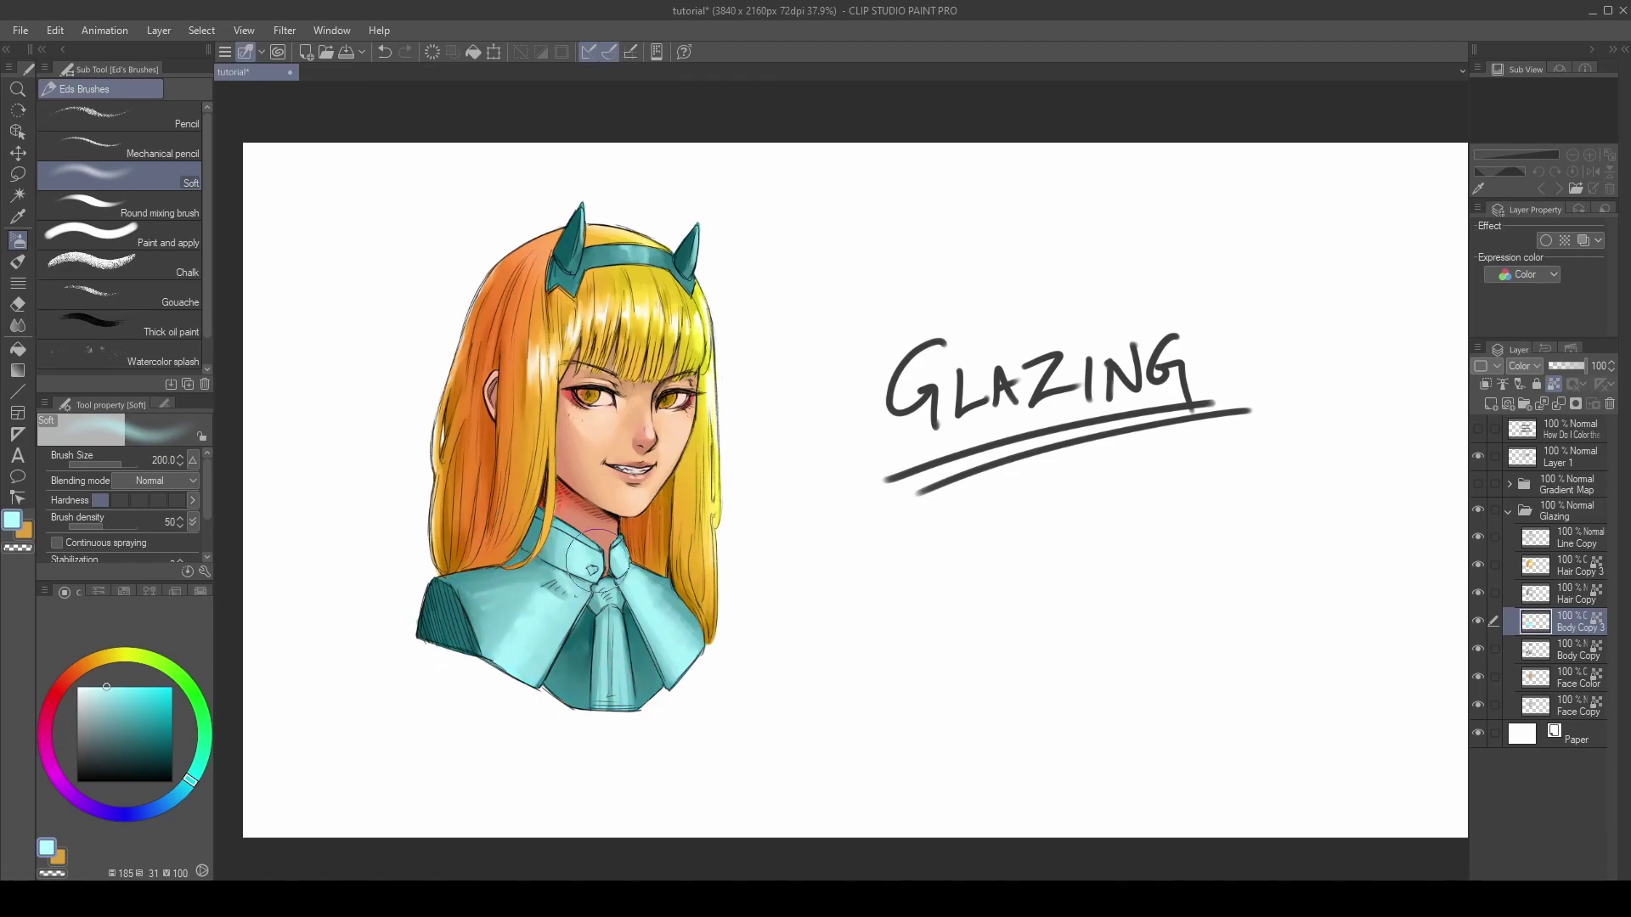
Glaze a near-white blue over the cape and the middle of the headband with the Soft brush.
{"action": "left_click", "coordinate": [91, 681]}
{"action": "key", "text": "bracketleft"}
{"action": "key", "text": "bracketleft"}
{"action": "key", "text": "bracketleft"}
{"action": "key", "text": "bracketleft"}
{"action": "key", "text": "bracketleft"}
{"action": "key", "text": "bracketleft"}
{"action": "key", "text": "bracketleft"}
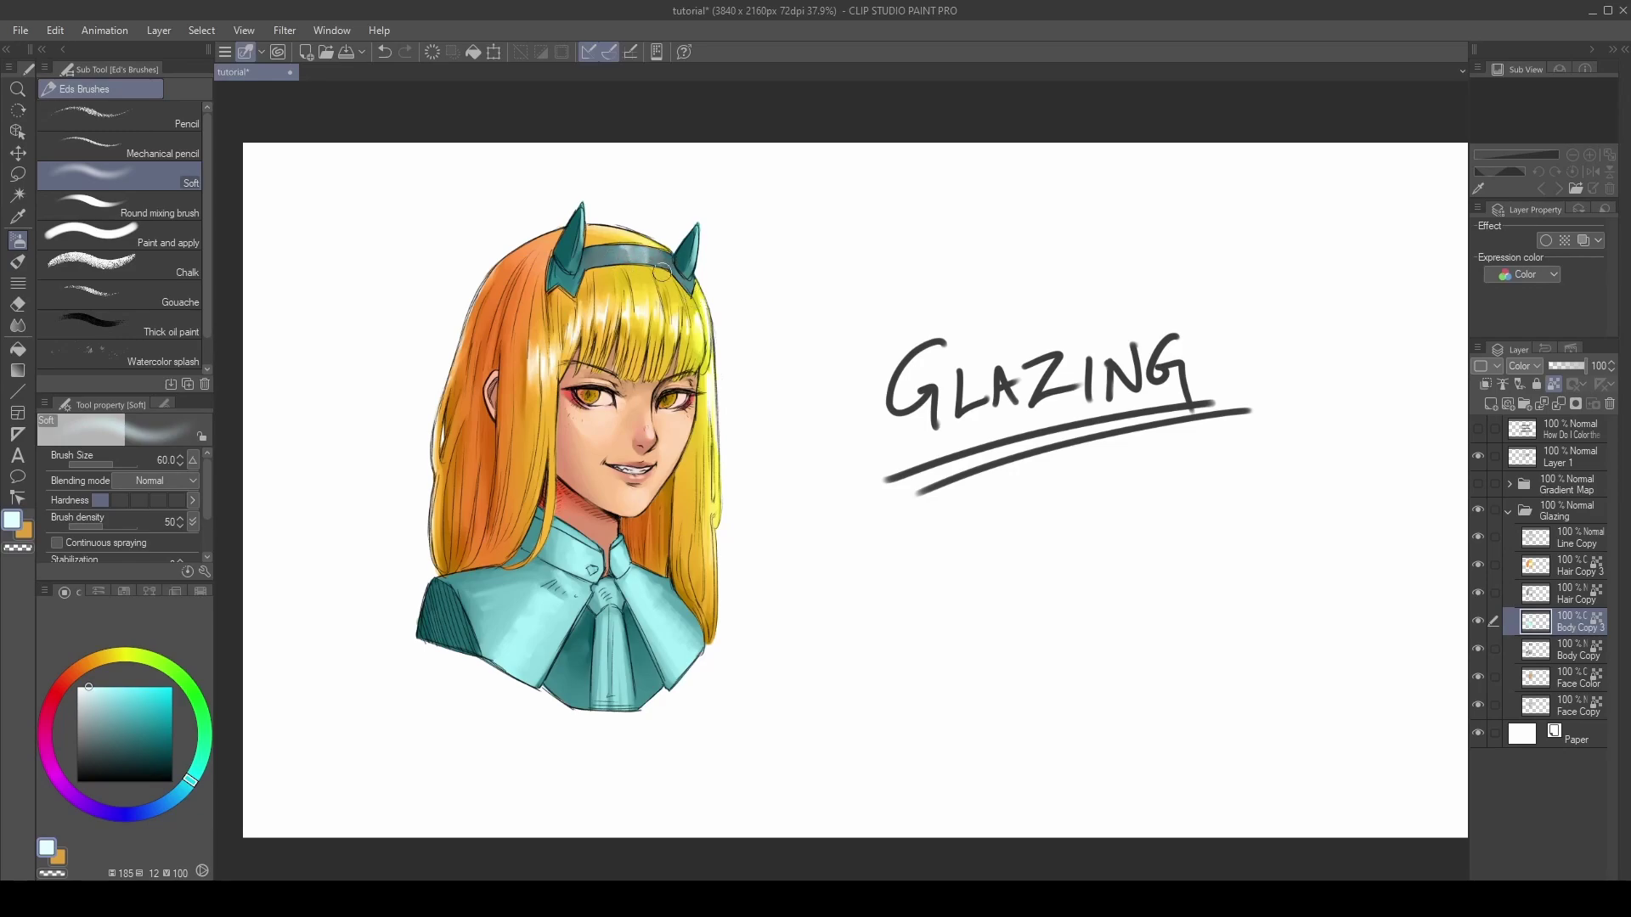
{"action": "key", "text": "bracketright"}
{"action": "key", "text": "bracketright"}
{"action": "key", "text": "bracketright"}
{"action": "key", "text": "bracketright"}
{"action": "mouse_move", "coordinate": [529, 657]}
{"action": "left_mouse_down"}
{"action": "mouse_move", "coordinate": [511, 585]}
{"action": "mouse_move", "coordinate": [634, 562]}
{"action": "mouse_move", "coordinate": [643, 611]}
{"action": "mouse_move", "coordinate": [539, 589]}
{"action": "mouse_move", "coordinate": [507, 646]}
{"action": "mouse_move", "coordinate": [665, 608]}
{"action": "mouse_move", "coordinate": [569, 714]}
{"action": "mouse_move", "coordinate": [610, 648]}
{"action": "mouse_move", "coordinate": [589, 617]}
{"action": "mouse_move", "coordinate": [624, 643]}
{"action": "left_mouse_up"}
{"action": "key", "text": "bracketleft"}
{"action": "key", "text": "bracketleft"}
{"action": "key", "text": "bracketleft"}
{"action": "key", "text": "bracketleft"}
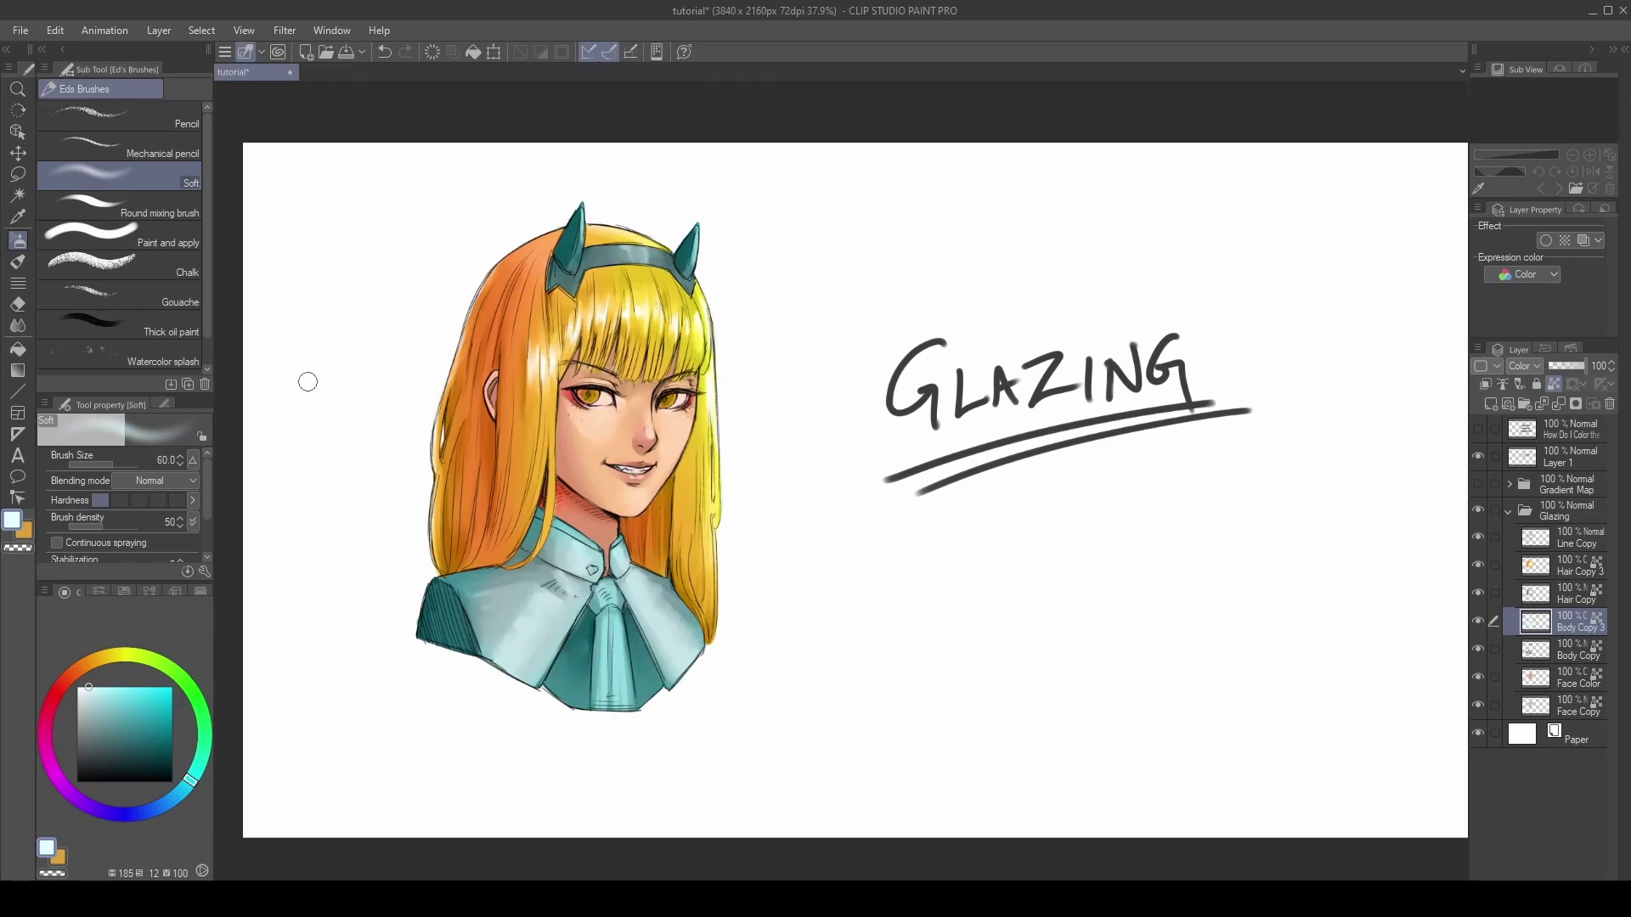
Paint the shirt beneath the cape golden yellow with the Paint and apply brush at about size 15 to 20.
{"action": "left_click", "coordinate": [119, 238]}
{"action": "left_click", "coordinate": [105, 657]}
{"action": "left_click", "coordinate": [123, 686]}
{"action": "key", "text": "bracketleft"}
{"action": "key", "text": "bracketleft"}
{"action": "mouse_move", "coordinate": [583, 638]}
{"action": "left_mouse_down"}
{"action": "mouse_move", "coordinate": [542, 687]}
{"action": "mouse_move", "coordinate": [557, 698]}
{"action": "left_mouse_up"}
{"action": "key", "text": "bracketright"}
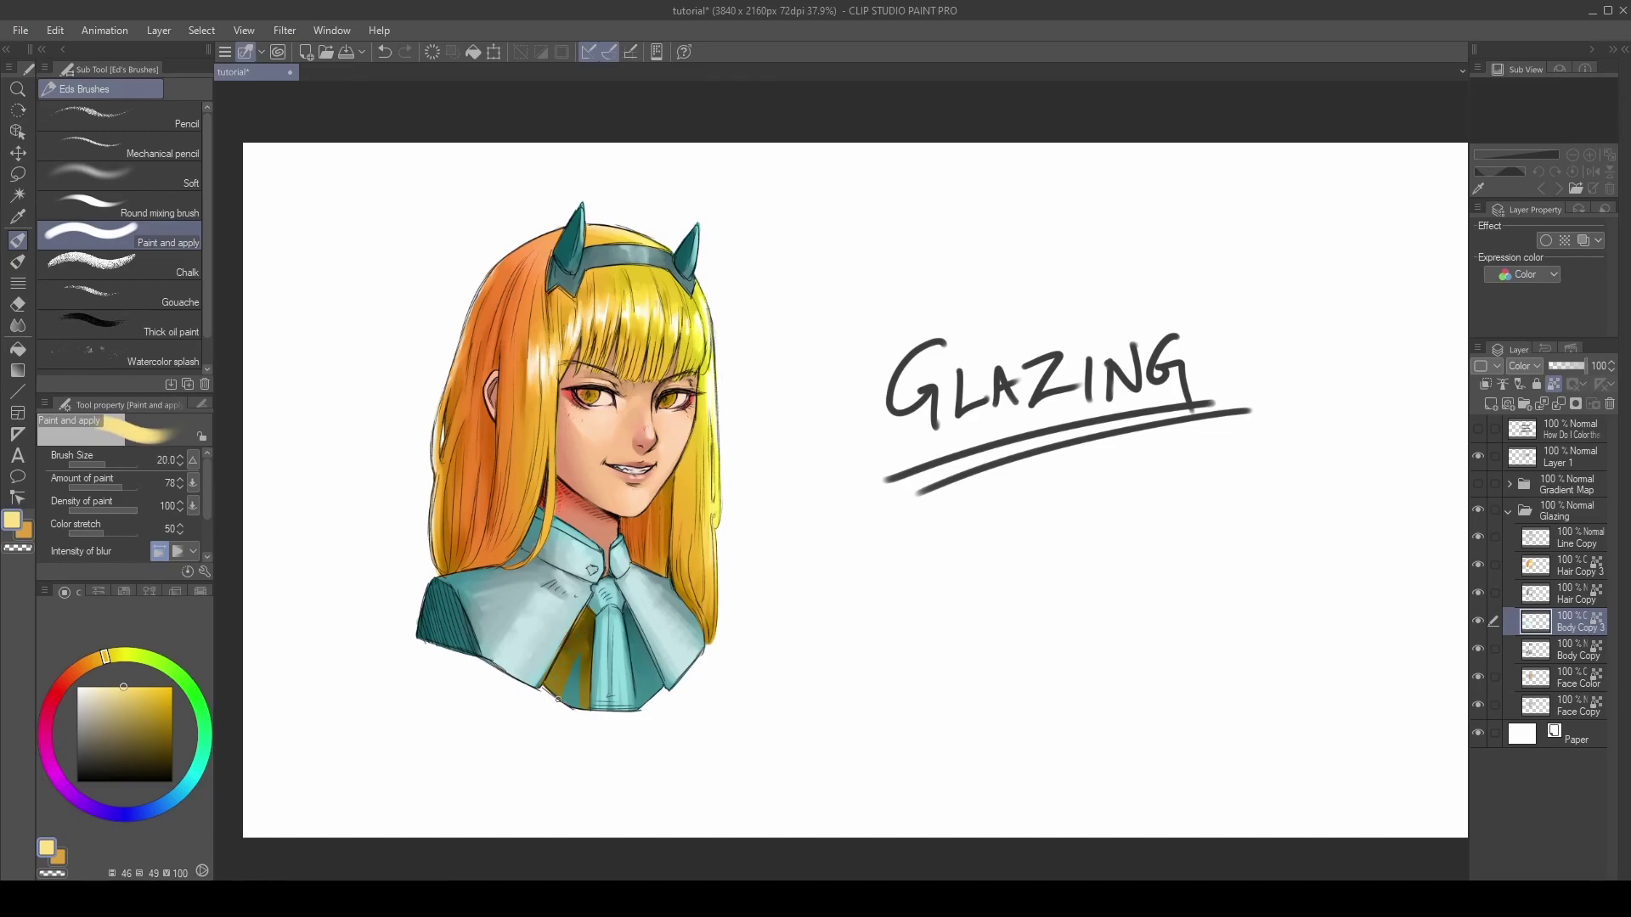
{"action": "key", "text": "bracketleft"}
{"action": "key", "text": "bracketleft"}
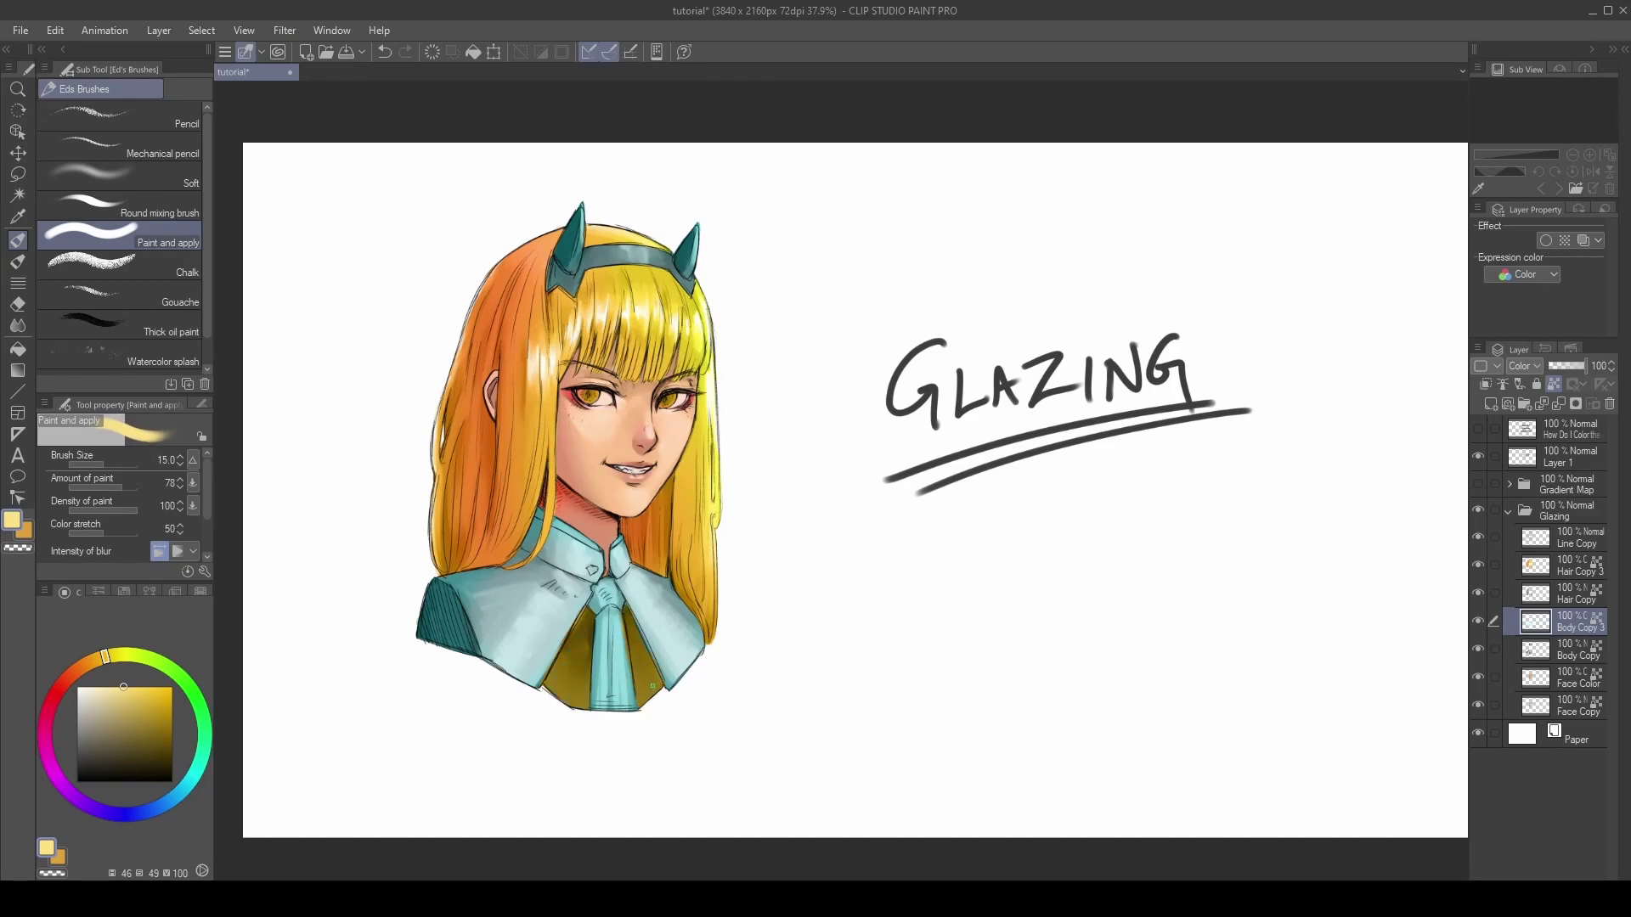
Paint the tie light red with the Paint and apply brush at size 25.
{"action": "left_click_drag", "start_coordinate": [96, 665], "coordinate": [64, 681]}
{"action": "key", "text": "bracketright"}
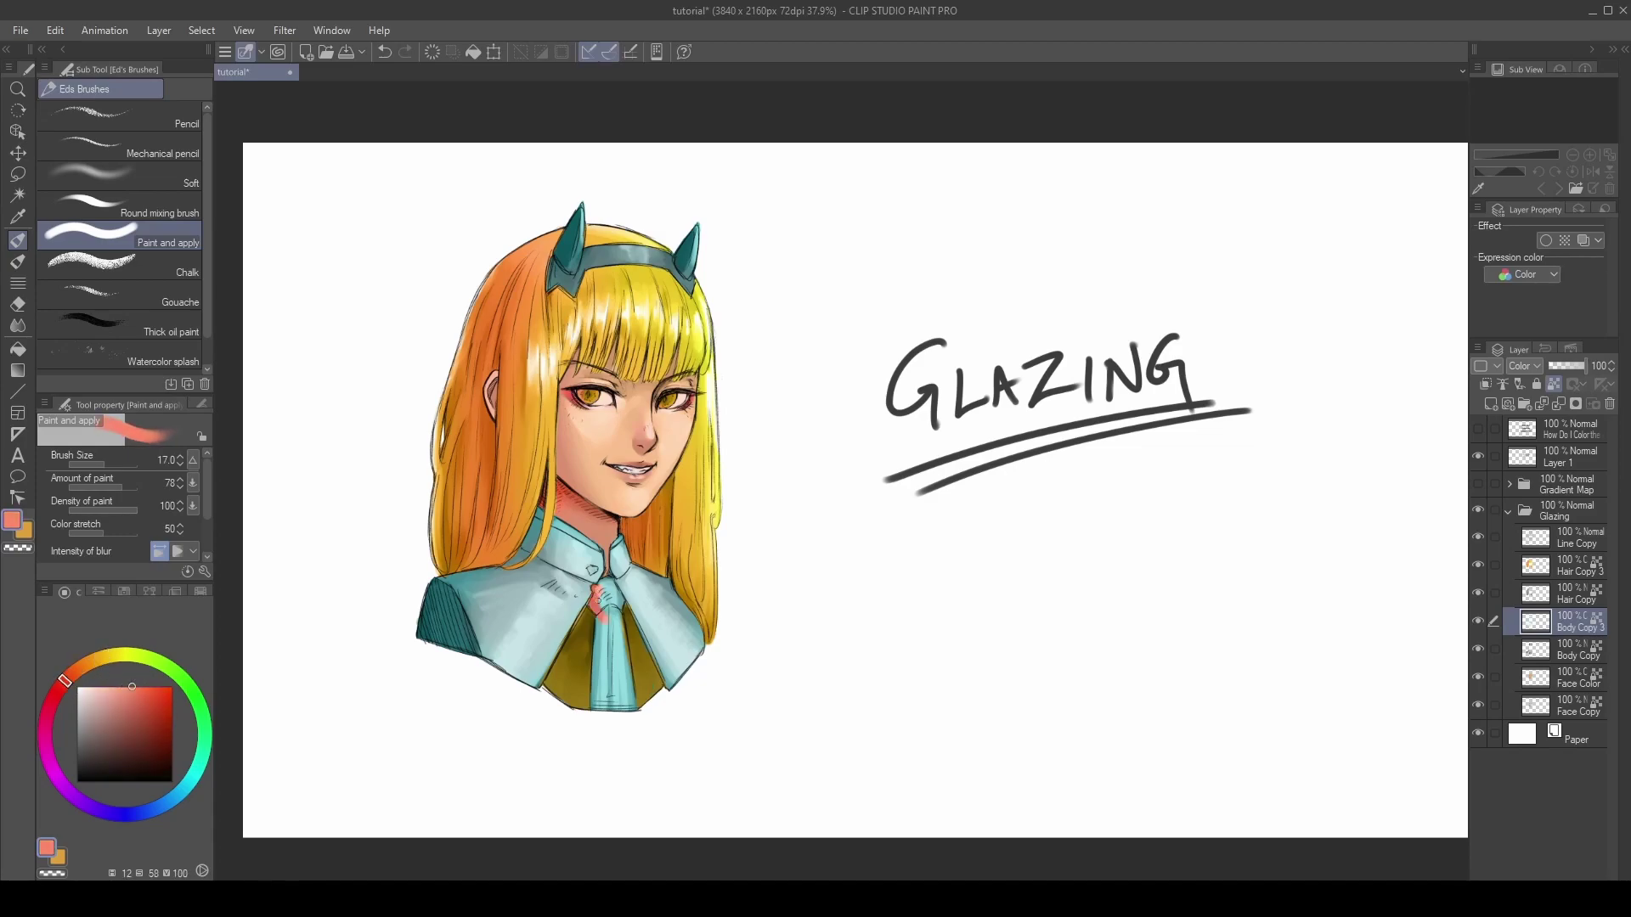
{"action": "key", "text": "bracketright"}
{"action": "key", "text": "bracketright"}
{"action": "mouse_move", "coordinate": [605, 612]}
{"action": "left_mouse_down"}
{"action": "mouse_move", "coordinate": [599, 707]}
{"action": "mouse_move", "coordinate": [627, 710]}
{"action": "left_mouse_up"}
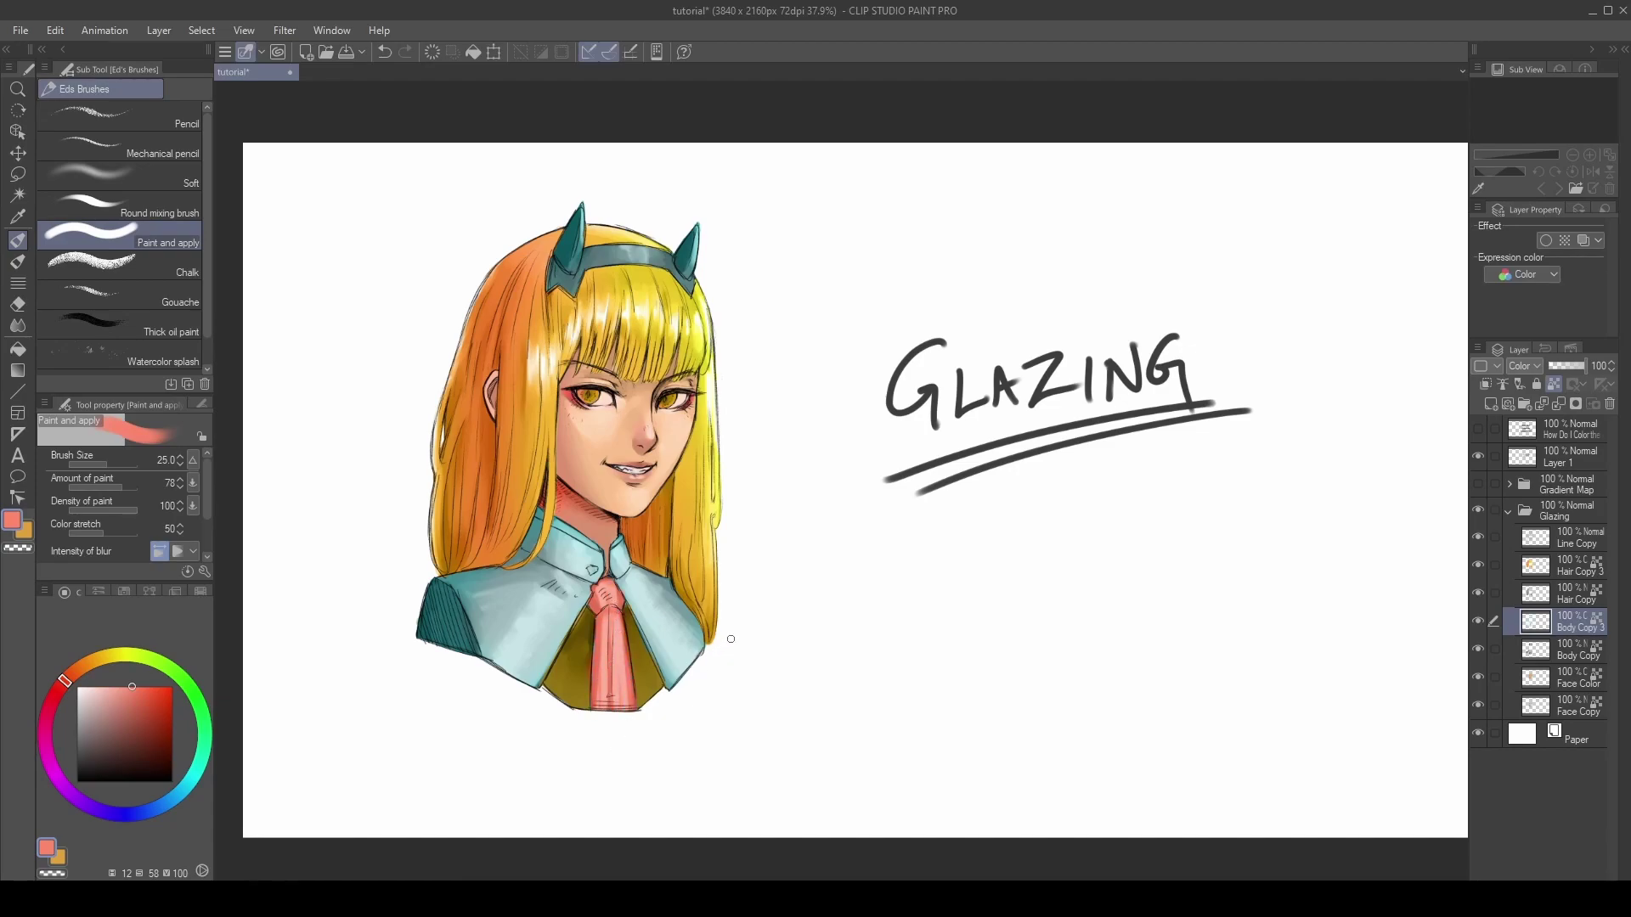
Paint the tie golden yellow with the Paint and apply brush at size 25.
{"action": "left_click", "coordinate": [107, 655]}
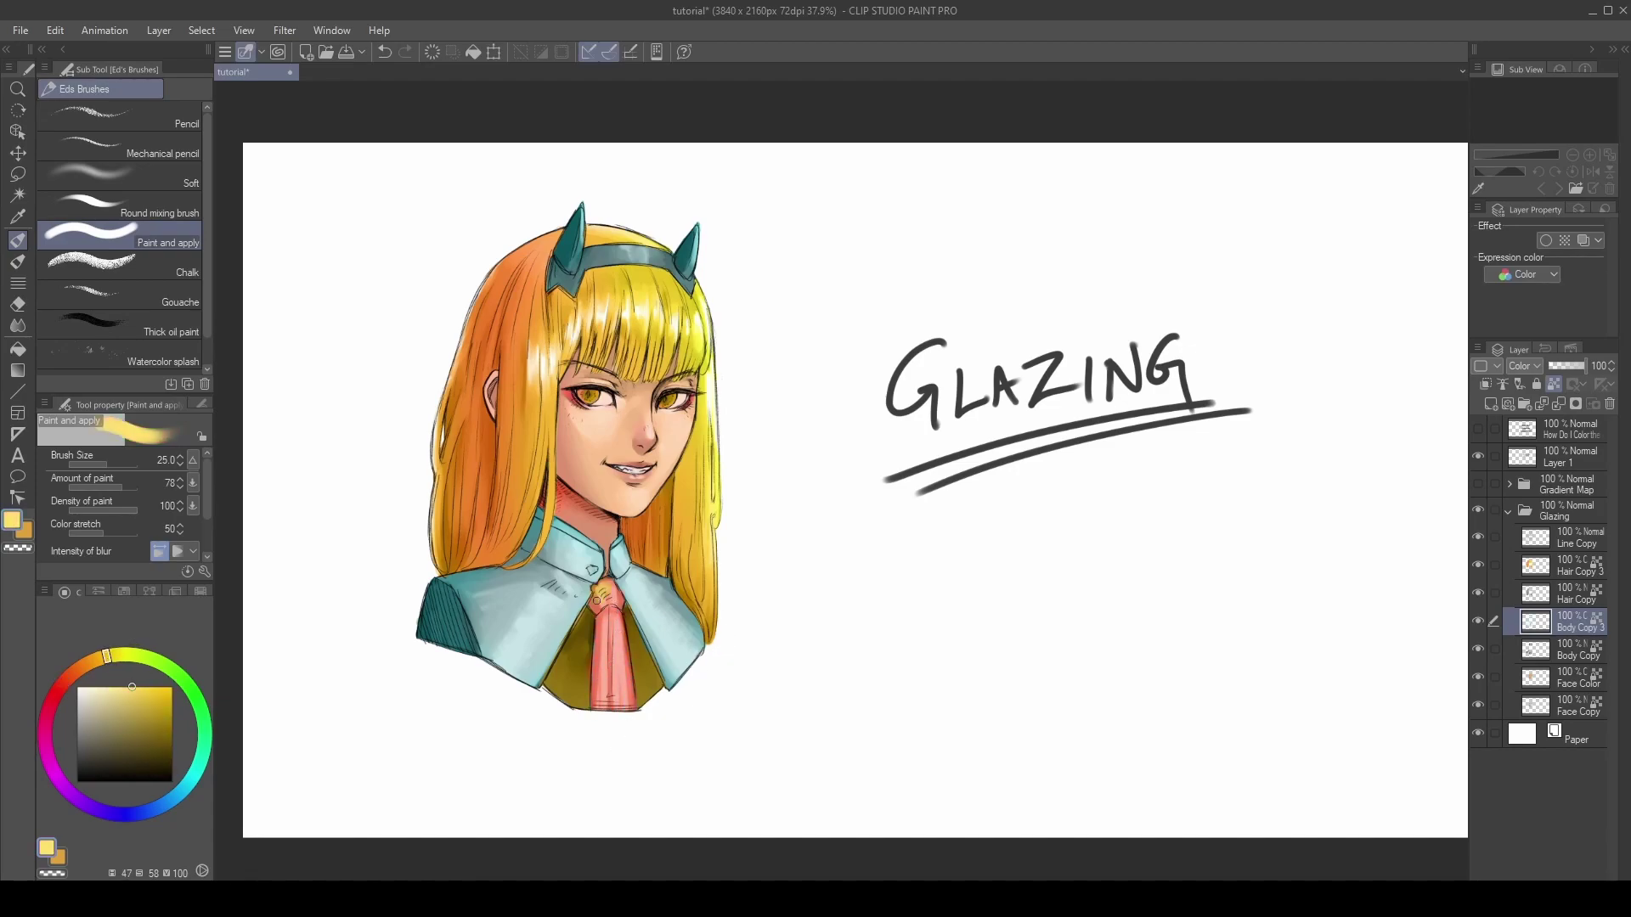
{"action": "left_click_drag", "start_coordinate": [602, 617], "coordinate": [599, 696]}
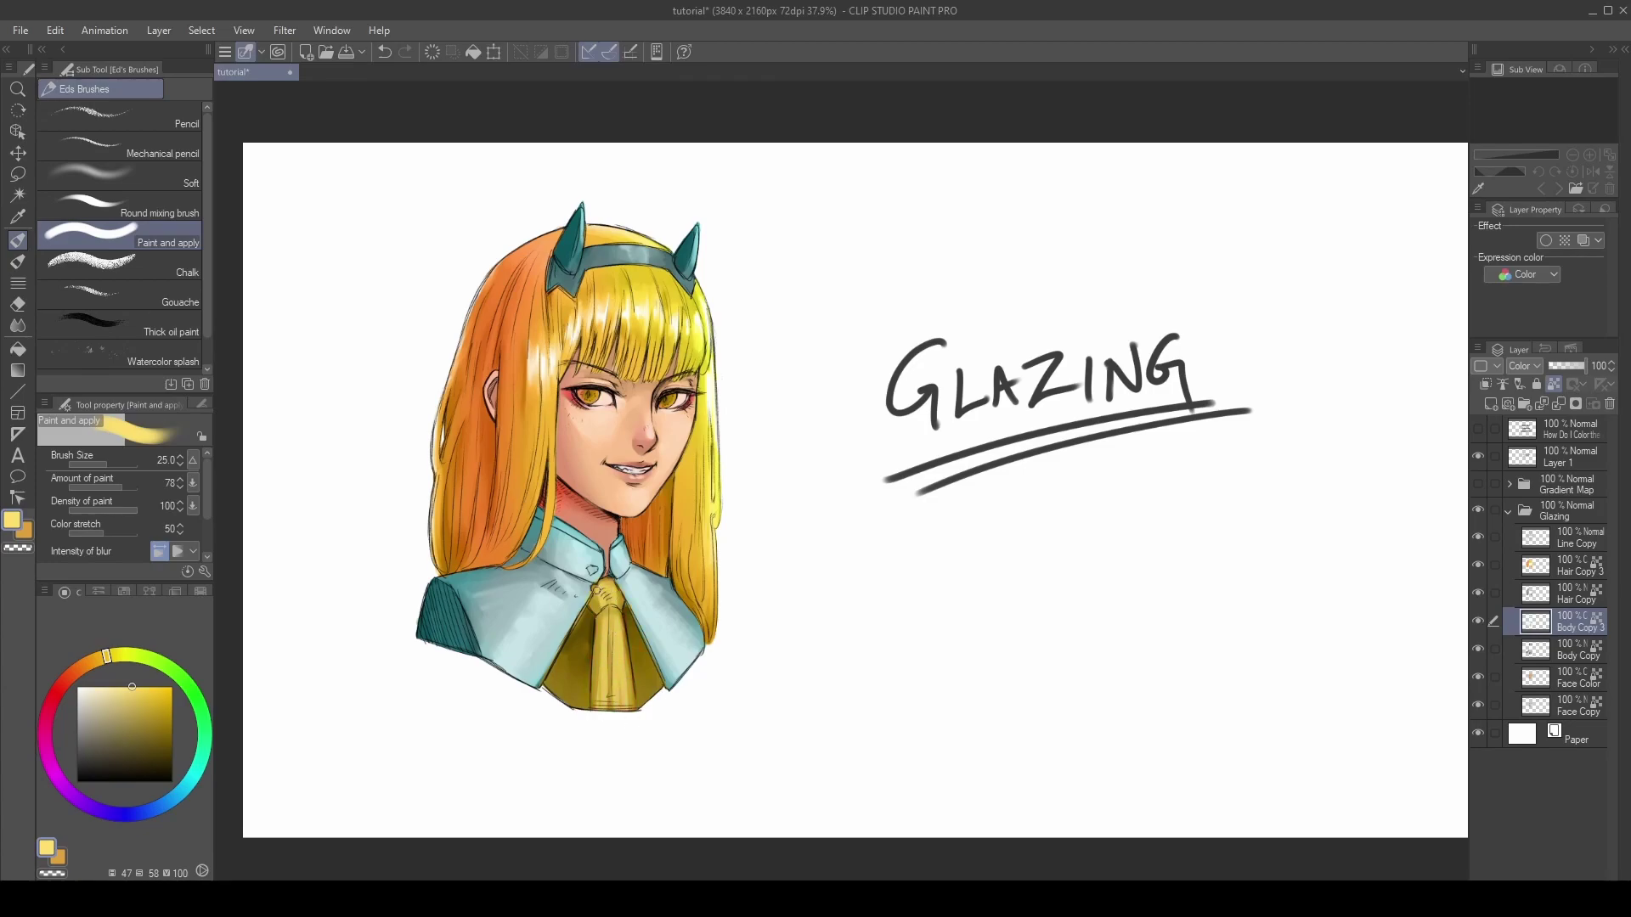
{"action": "key", "text": "bracketleft"}
Paint the shirt beneath the cape muted blue with the Paint and apply brush at size 25.
{"action": "left_click", "coordinate": [179, 796]}
{"action": "left_click", "coordinate": [128, 727]}
{"action": "key", "text": "bracketright"}
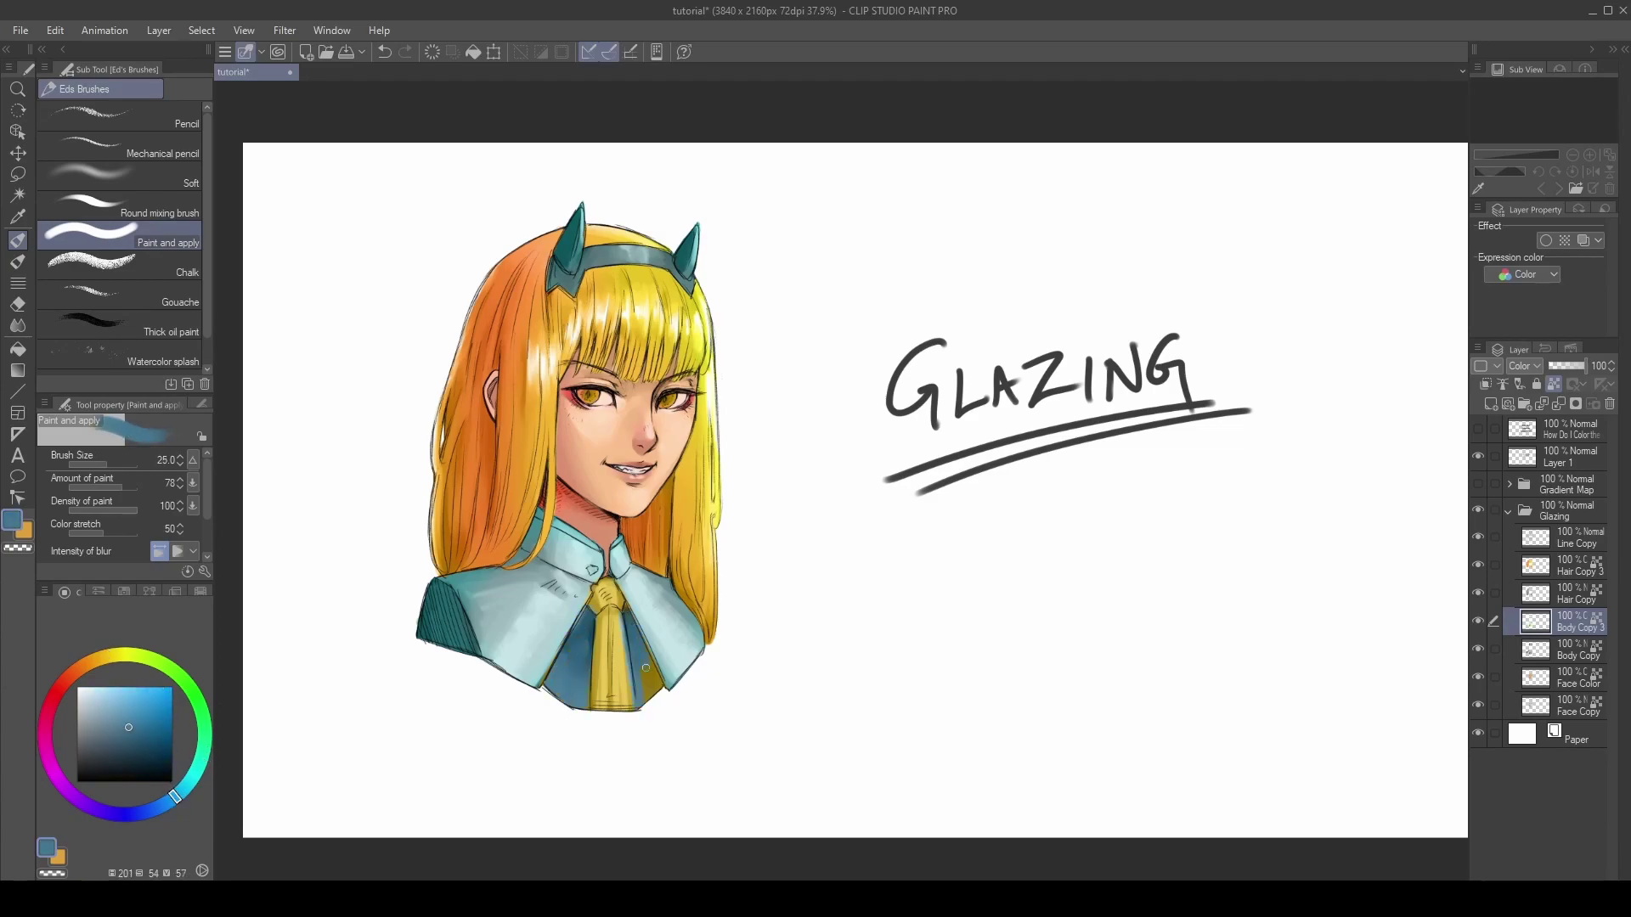
{"action": "key", "text": "bracketleft"}
{"action": "key", "text": "bracketleft"}
Set the body color layer to Normal blending and clean up the left edges of the tie and shirt with sampled canvas colors.
{"action": "left_click", "coordinate": [1527, 371]}
{"action": "left_click", "coordinate": [1529, 384]}
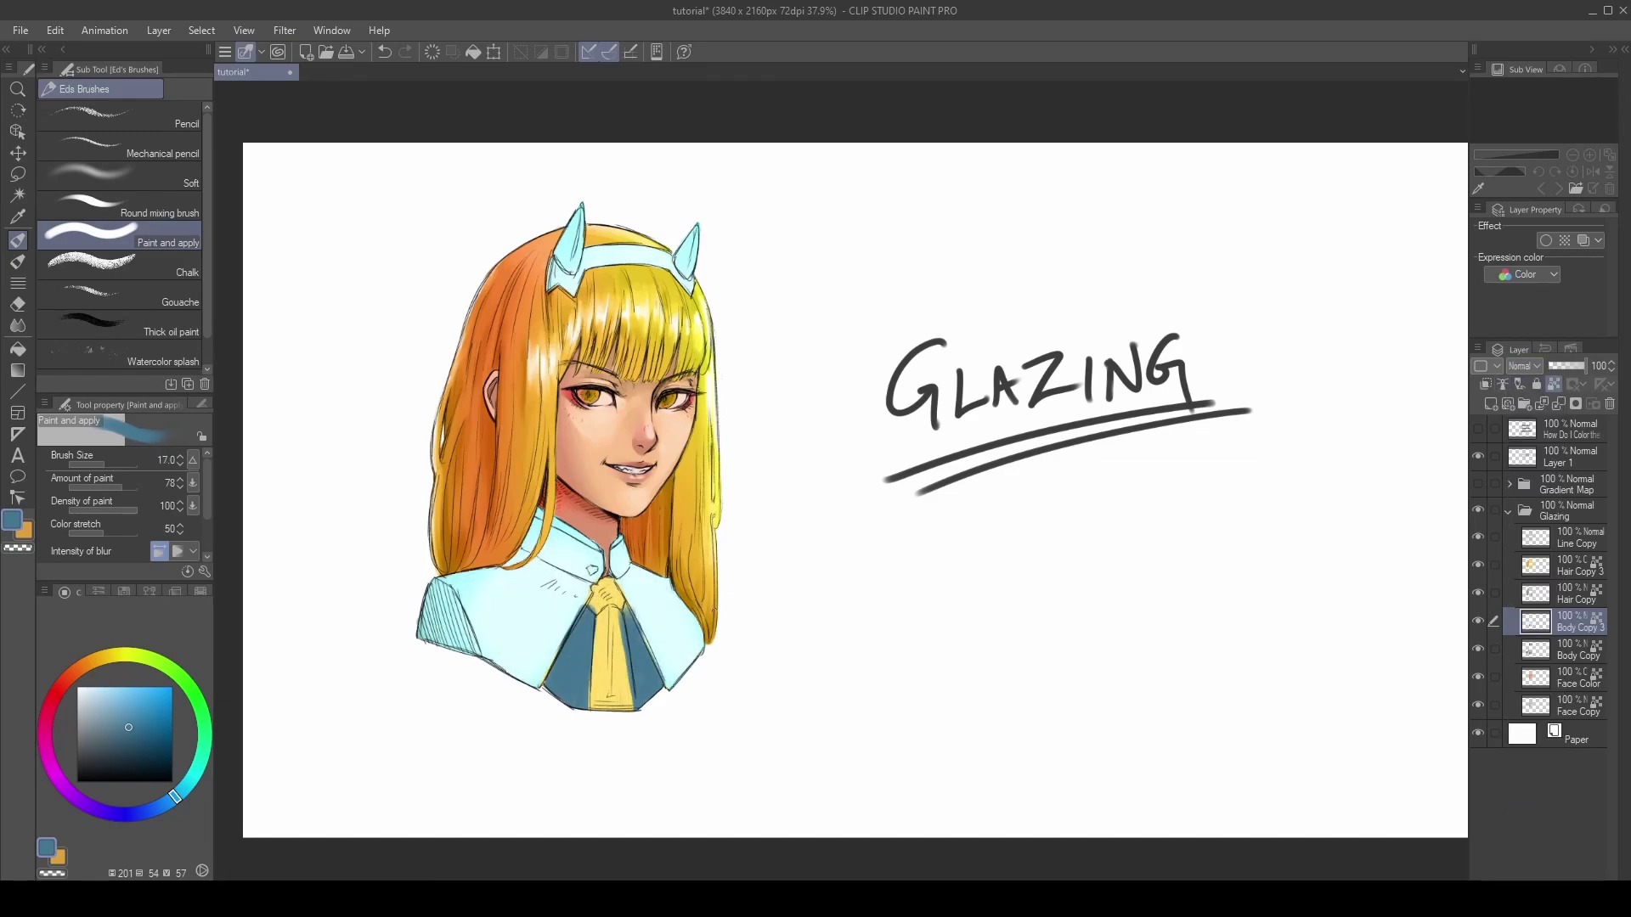
{"action": "left_click", "coordinate": [624, 656], "text": "alt"}
{"action": "left_click", "coordinate": [584, 600], "text": "alt"}
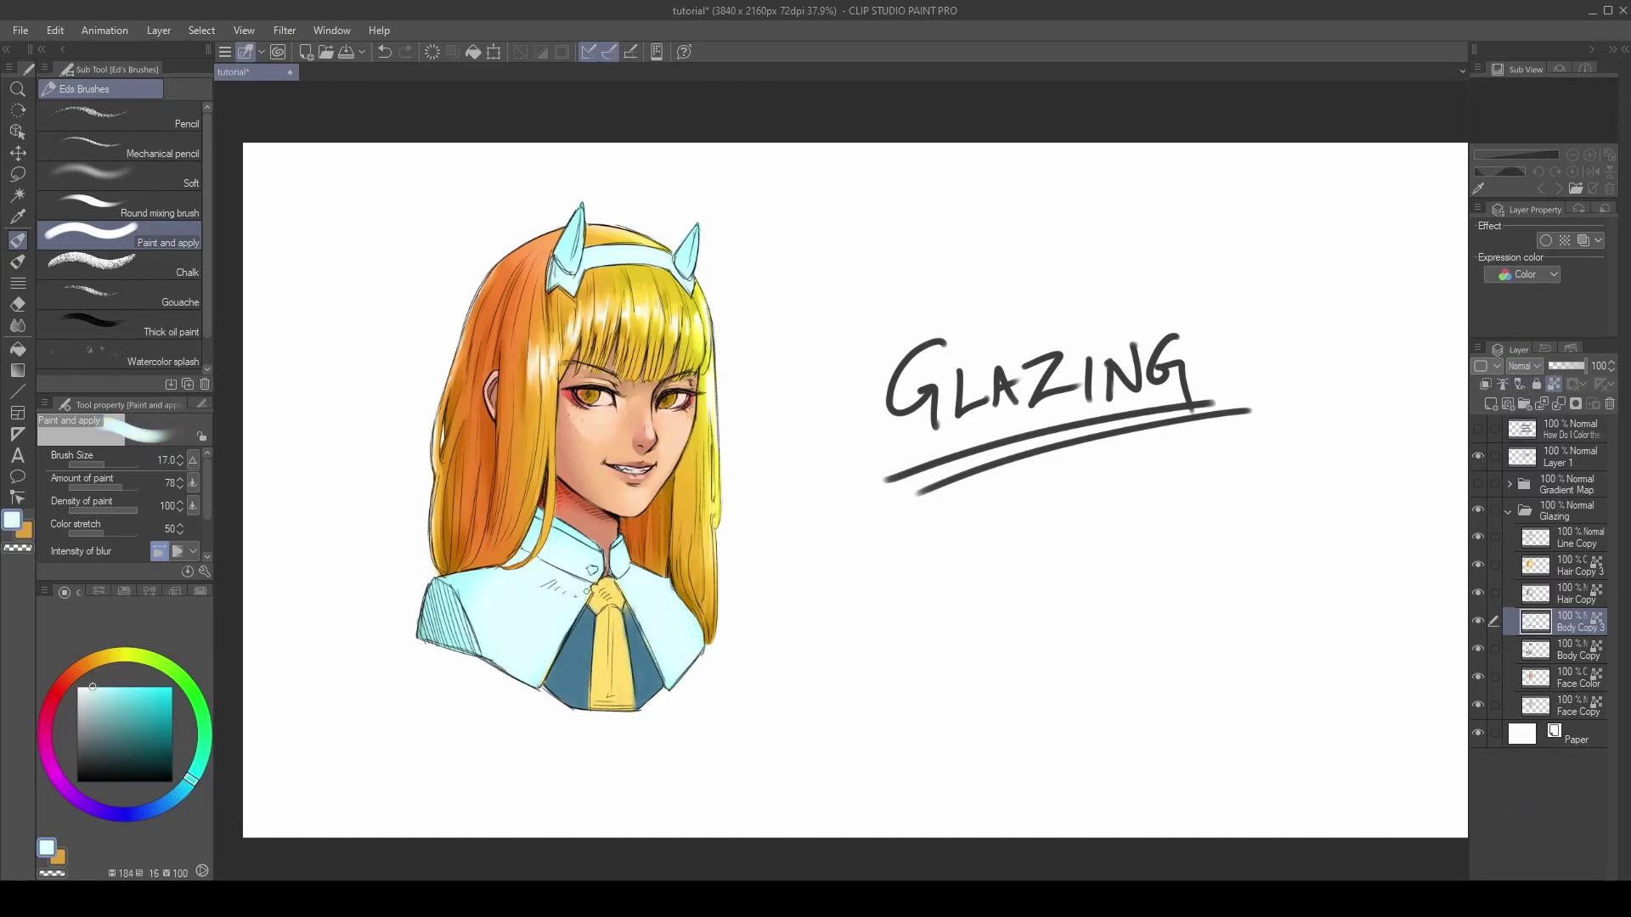
{"action": "left_click", "coordinate": [654, 649], "text": "alt"}
{"action": "left_click", "coordinate": [661, 675], "text": "alt"}
{"action": "left_click", "coordinate": [595, 680], "text": "alt"}
{"action": "left_click", "coordinate": [562, 695], "text": "alt"}
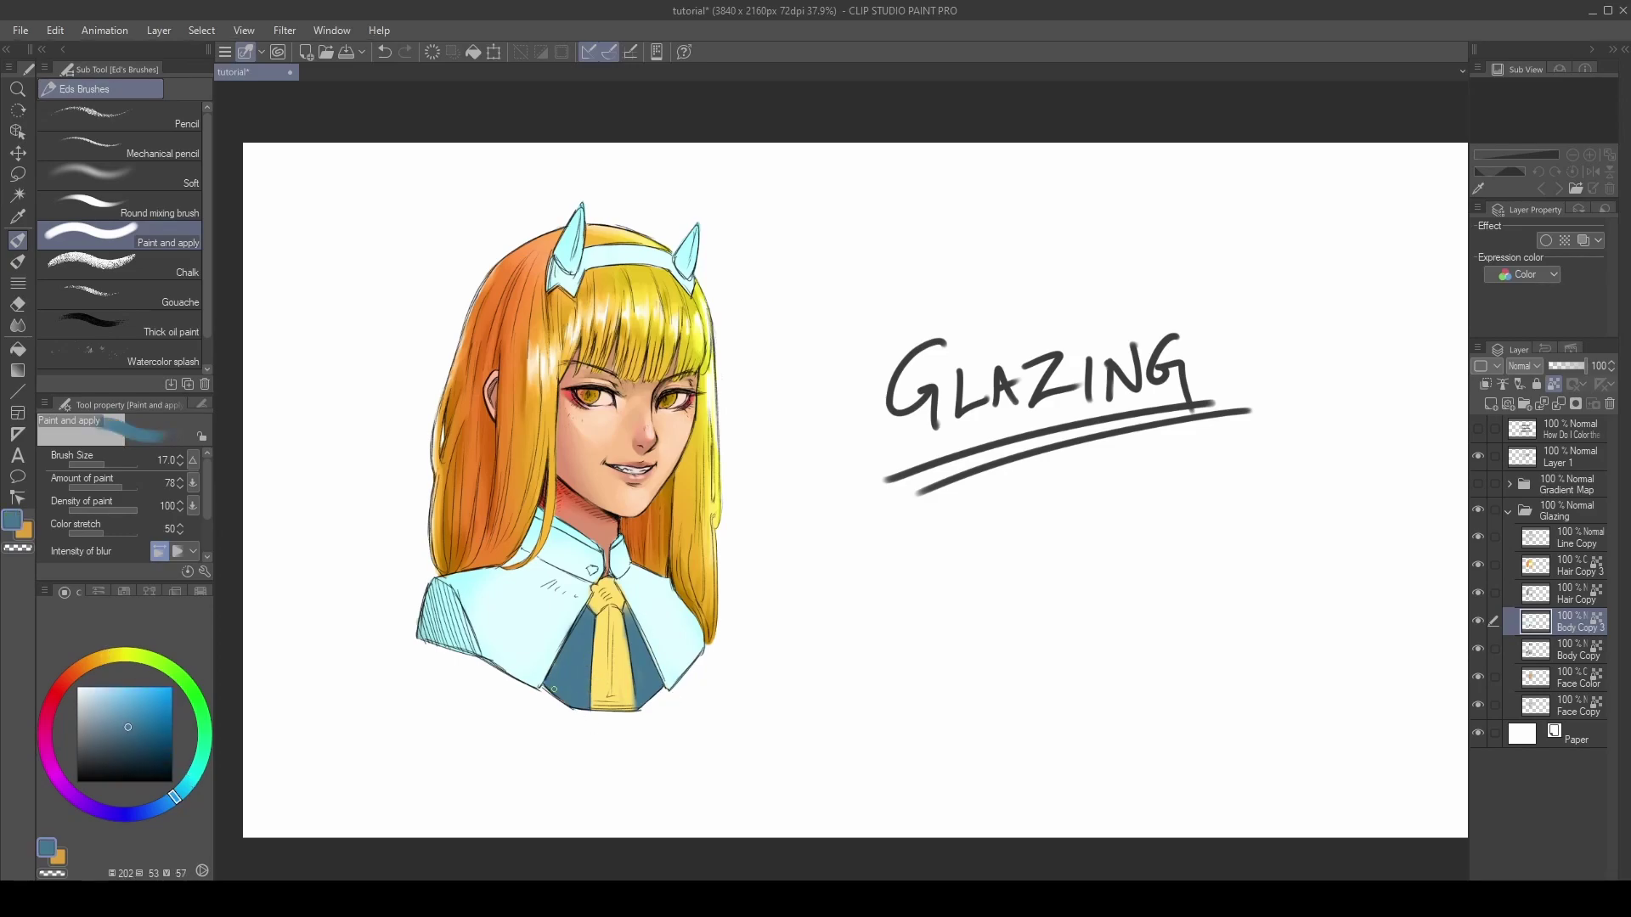
Touch up the remaining tie, shirt and collar edges with sampled colors and return the body color layer to Color blending.
{"action": "left_click", "coordinate": [643, 670], "text": "alt"}
{"action": "left_click", "coordinate": [632, 695], "text": "alt"}
{"action": "left_click", "coordinate": [623, 635], "text": "alt"}
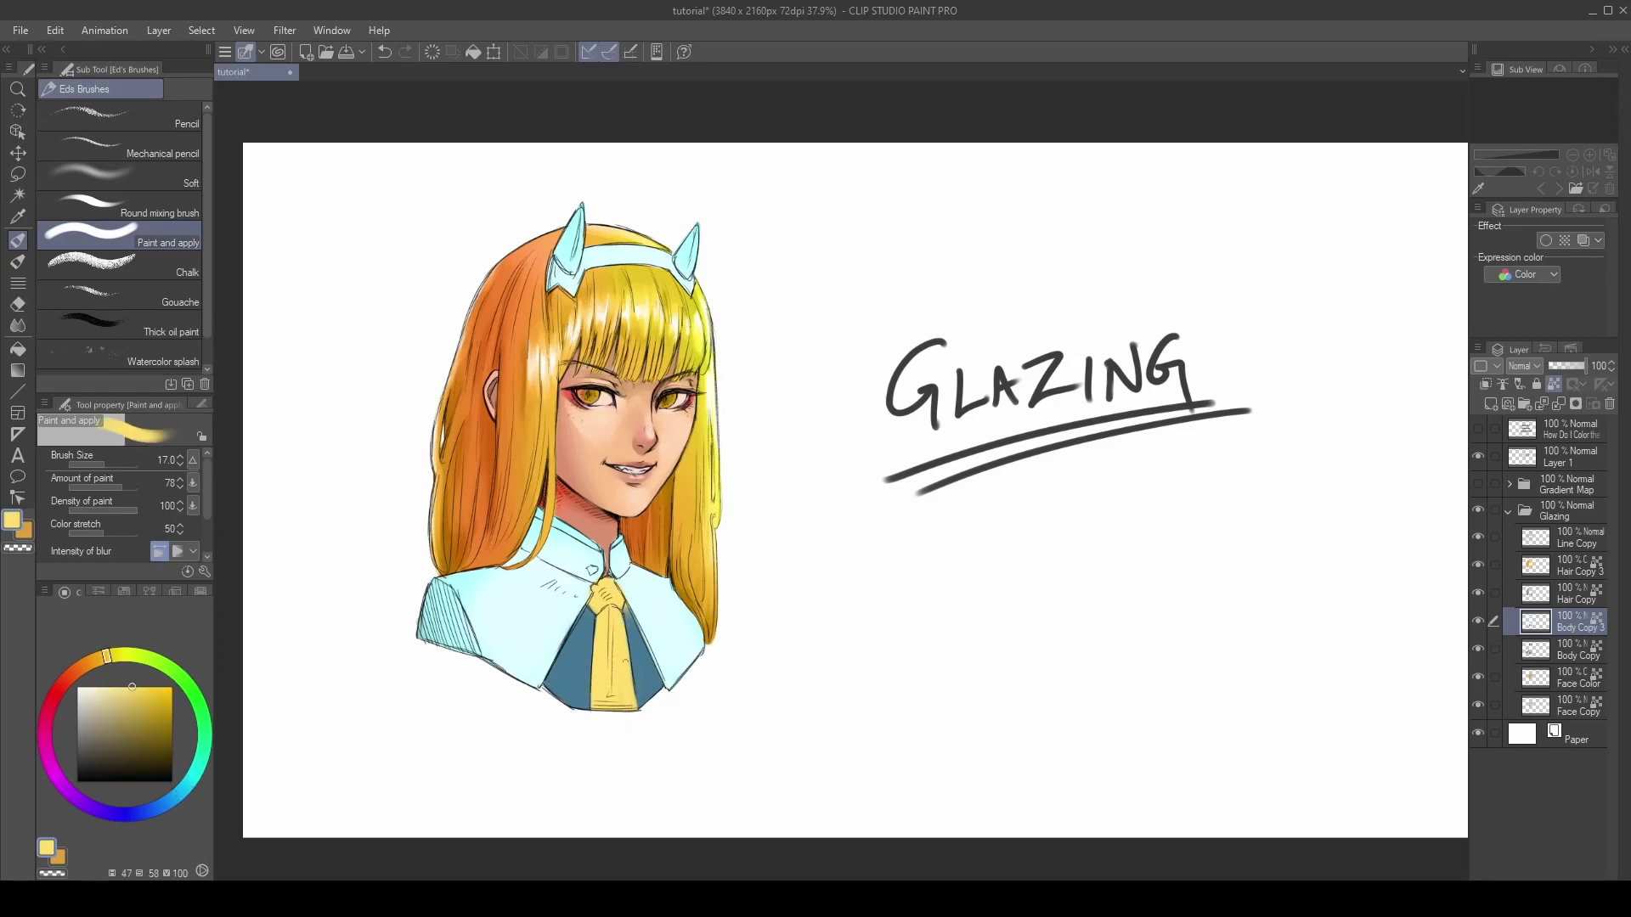
{"action": "left_click", "coordinate": [625, 605], "text": "alt"}
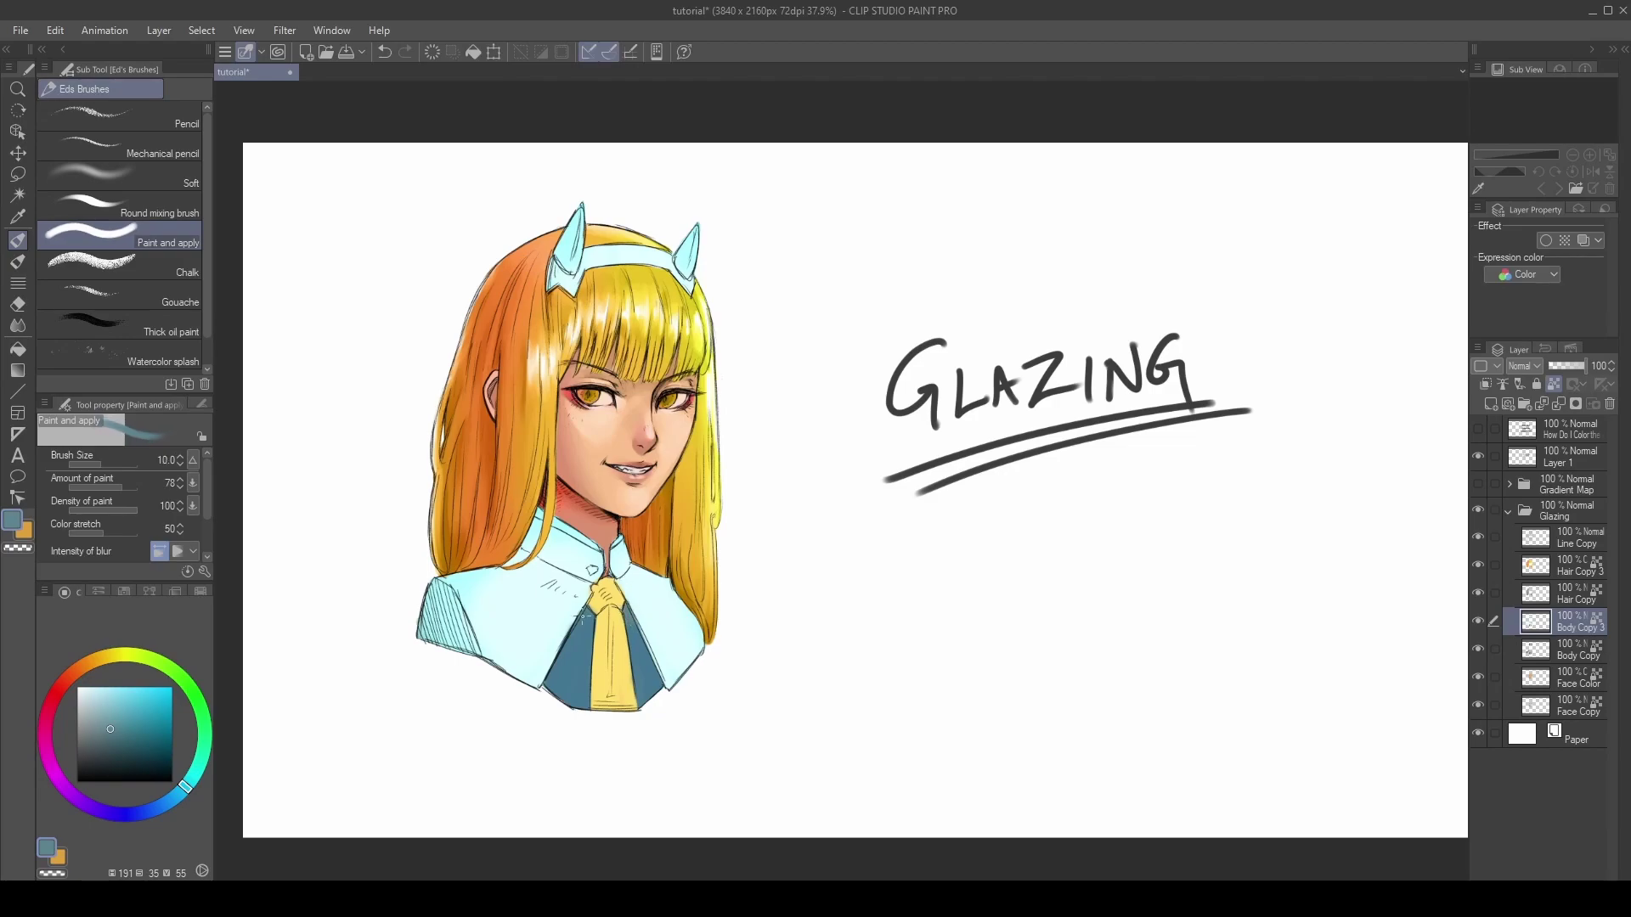
{"action": "left_click", "coordinate": [617, 580], "text": "alt"}
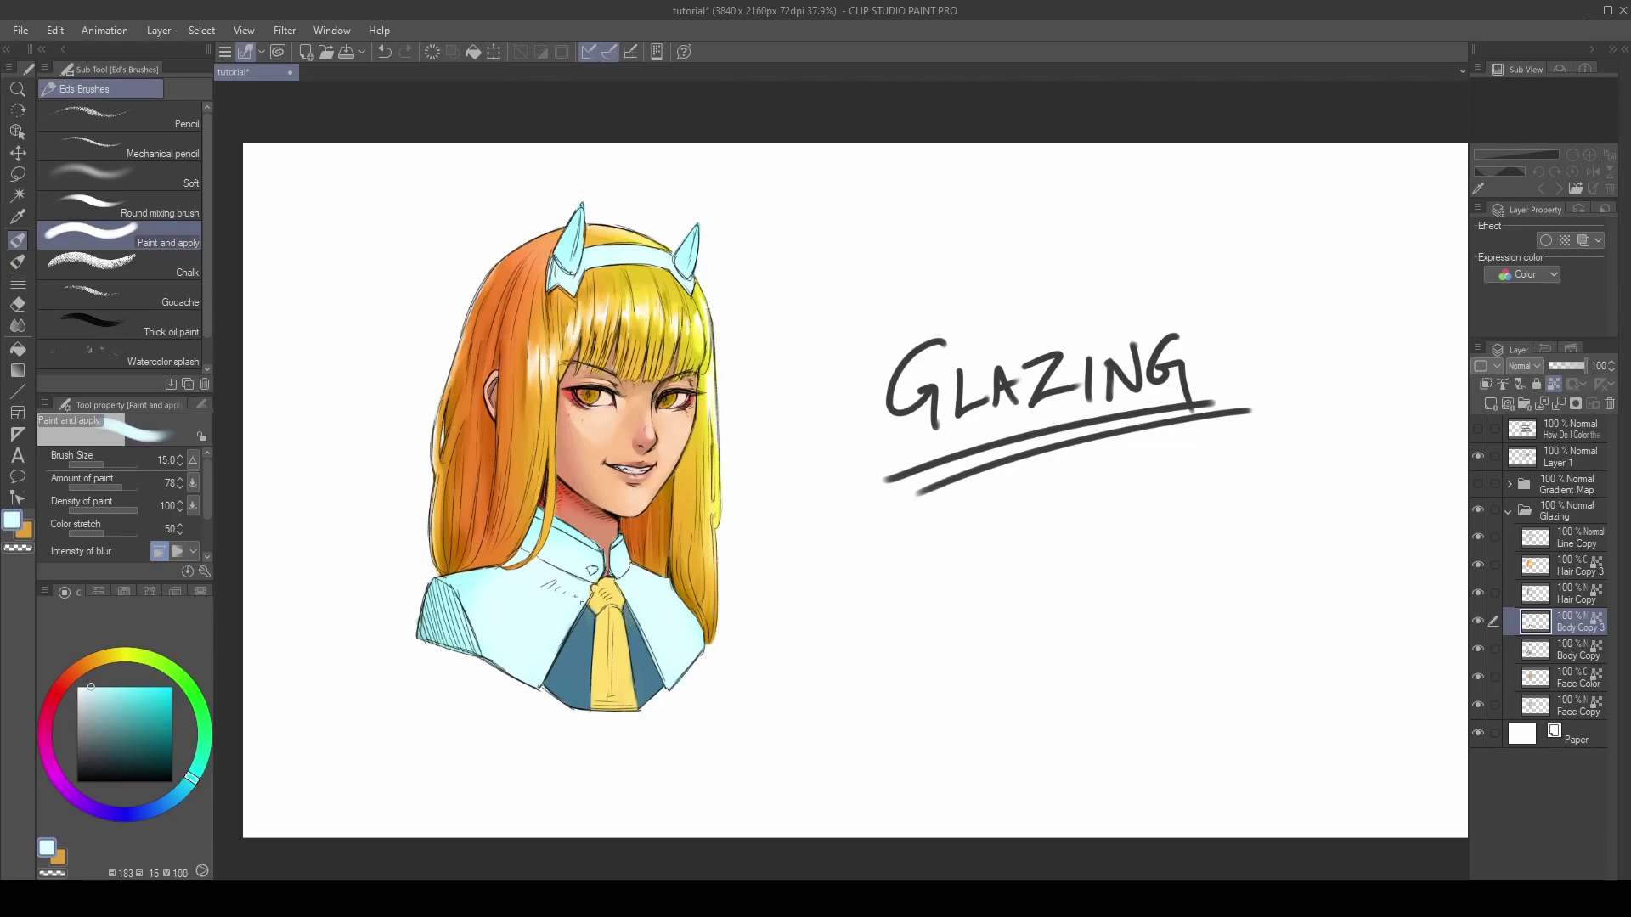
{"action": "left_click", "coordinate": [1526, 369]}
{"action": "left_click", "coordinate": [1524, 783]}
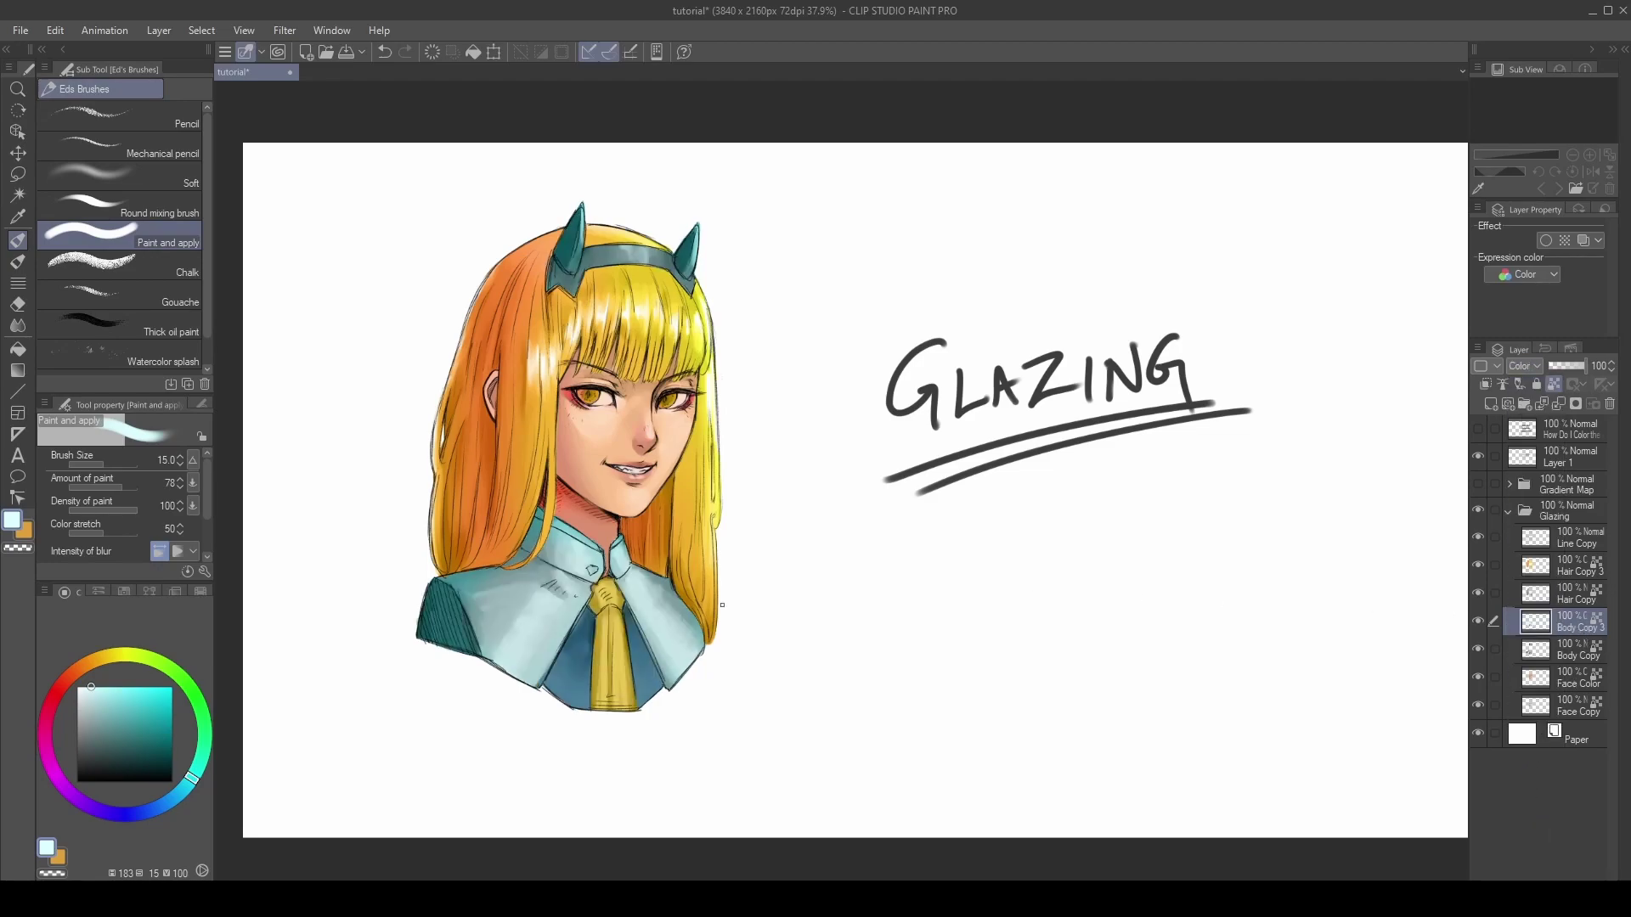
Glaze light purple over the cape and sleeve with the Soft brush.
{"action": "left_click", "coordinate": [119, 691]}
{"action": "left_click", "coordinate": [75, 797]}
{"action": "key", "text": "bracketright"}
{"action": "key", "text": "bracketright"}
{"action": "key", "text": "bracketright"}
{"action": "key", "text": "bracketright"}
{"action": "key", "text": "bracketright"}
{"action": "key", "text": "bracketright"}
{"action": "key", "text": "bracketright"}
{"action": "key", "text": "bracketright"}
{"action": "key", "text": "bracketright"}
{"action": "key", "text": "bracketright"}
{"action": "key", "text": "bracketright"}
{"action": "key", "text": "bracketright"}
{"action": "key", "text": "bracketright"}
{"action": "key", "text": "bracketright"}
{"action": "key", "text": "bracketright"}
{"action": "key", "text": "bracketright"}
{"action": "key", "text": "bracketright"}
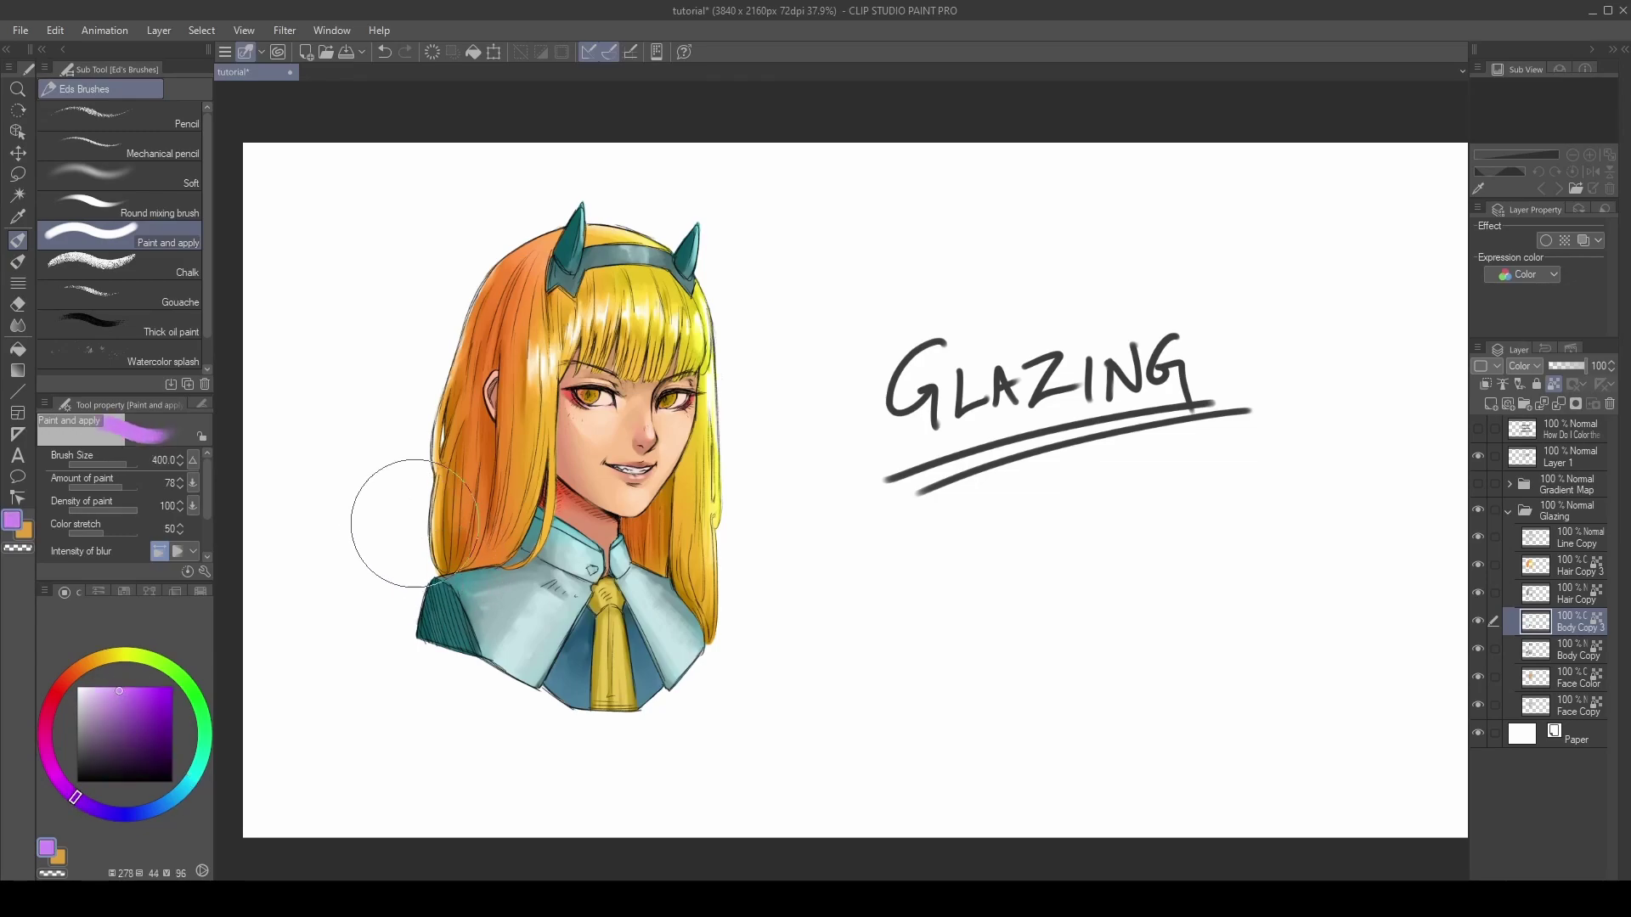
{"action": "left_click", "coordinate": [119, 176]}
{"action": "key", "text": "bracketleft"}
{"action": "key", "text": "bracketleft"}
{"action": "key", "text": "bracketleft"}
{"action": "key", "text": "bracketleft"}
{"action": "key", "text": "bracketleft"}
{"action": "key", "text": "bracketleft"}
{"action": "key", "text": "bracketleft"}
{"action": "key", "text": "bracketleft"}
{"action": "key", "text": "bracketleft"}
{"action": "key", "text": "bracketleft"}
{"action": "key", "text": "bracketleft"}
{"action": "key", "text": "bracketleft"}
{"action": "key", "text": "bracketleft"}
{"action": "key", "text": "bracketleft"}
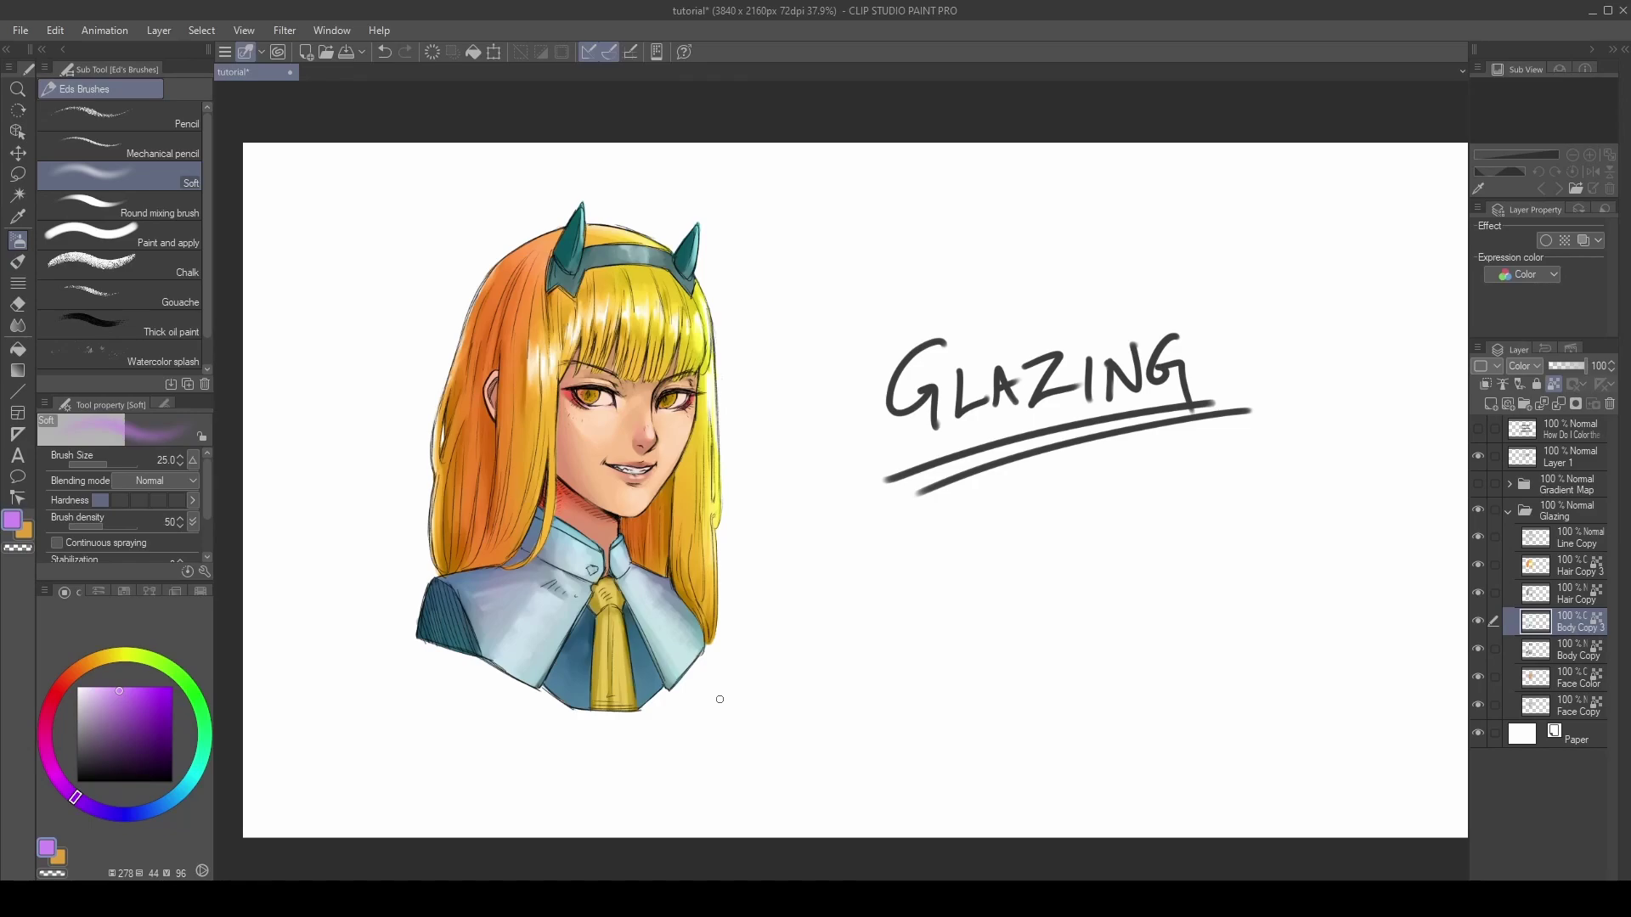
Replace the "GLAZING" lettering on Layer 1 with a handwritten "BONUS!" and move it lower on the canvas.
{"action": "left_click", "coordinate": [1508, 511]}
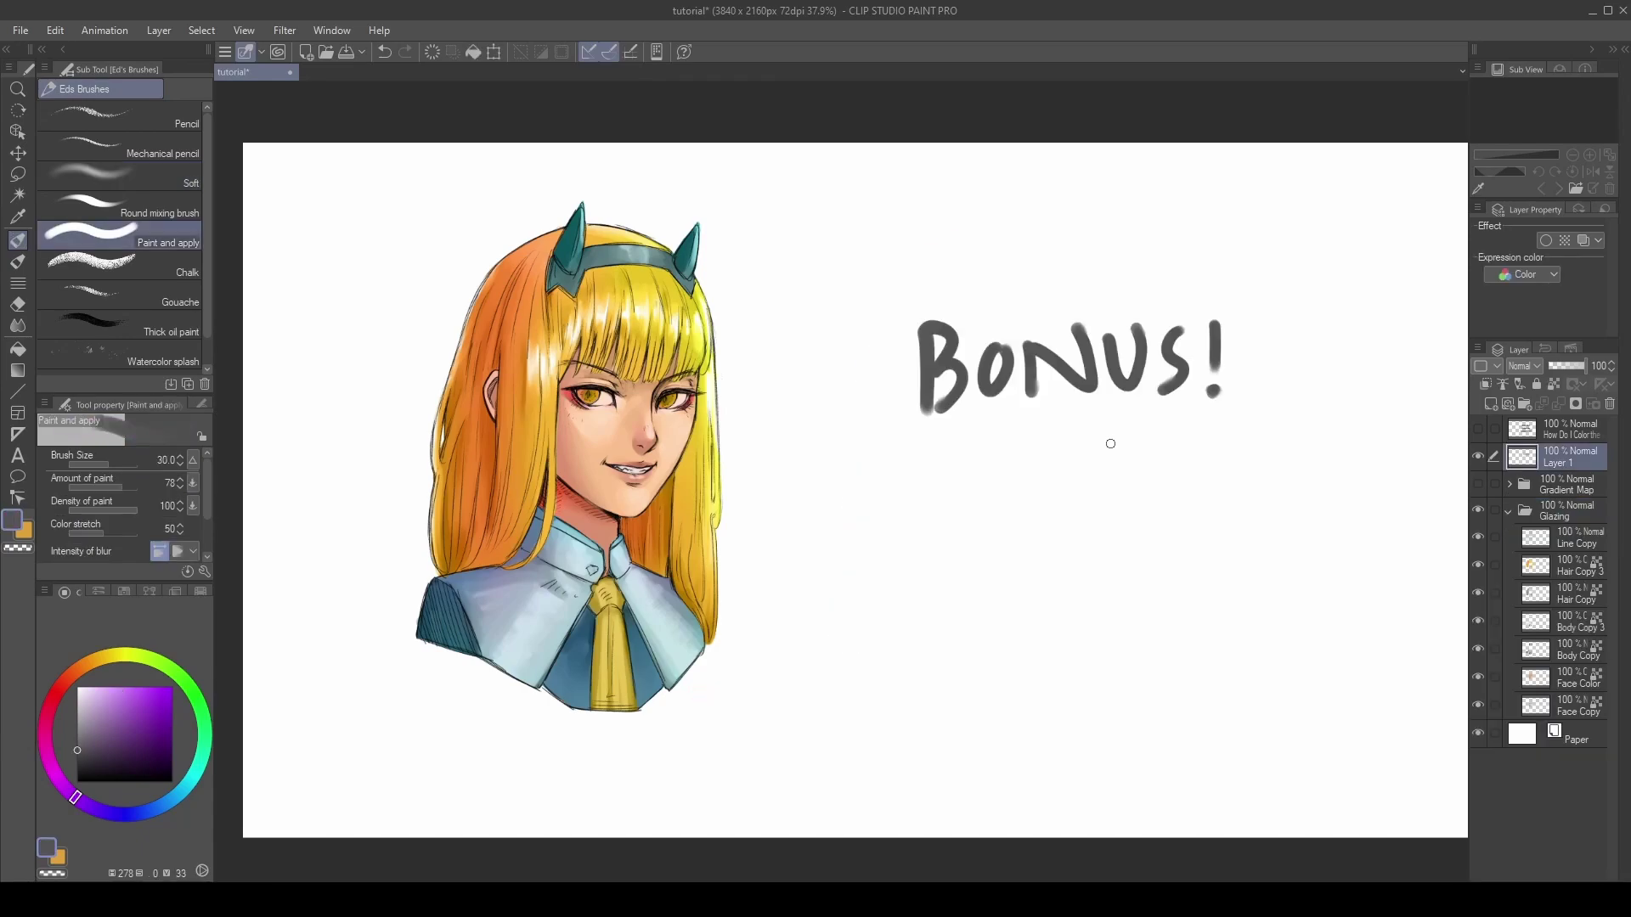
{"action": "key", "text": "k"}
Rename the duplicated body layer as Body Color and the duplicated hair layer as Hair Color.
{"action": "left_click", "coordinate": [1536, 540]}
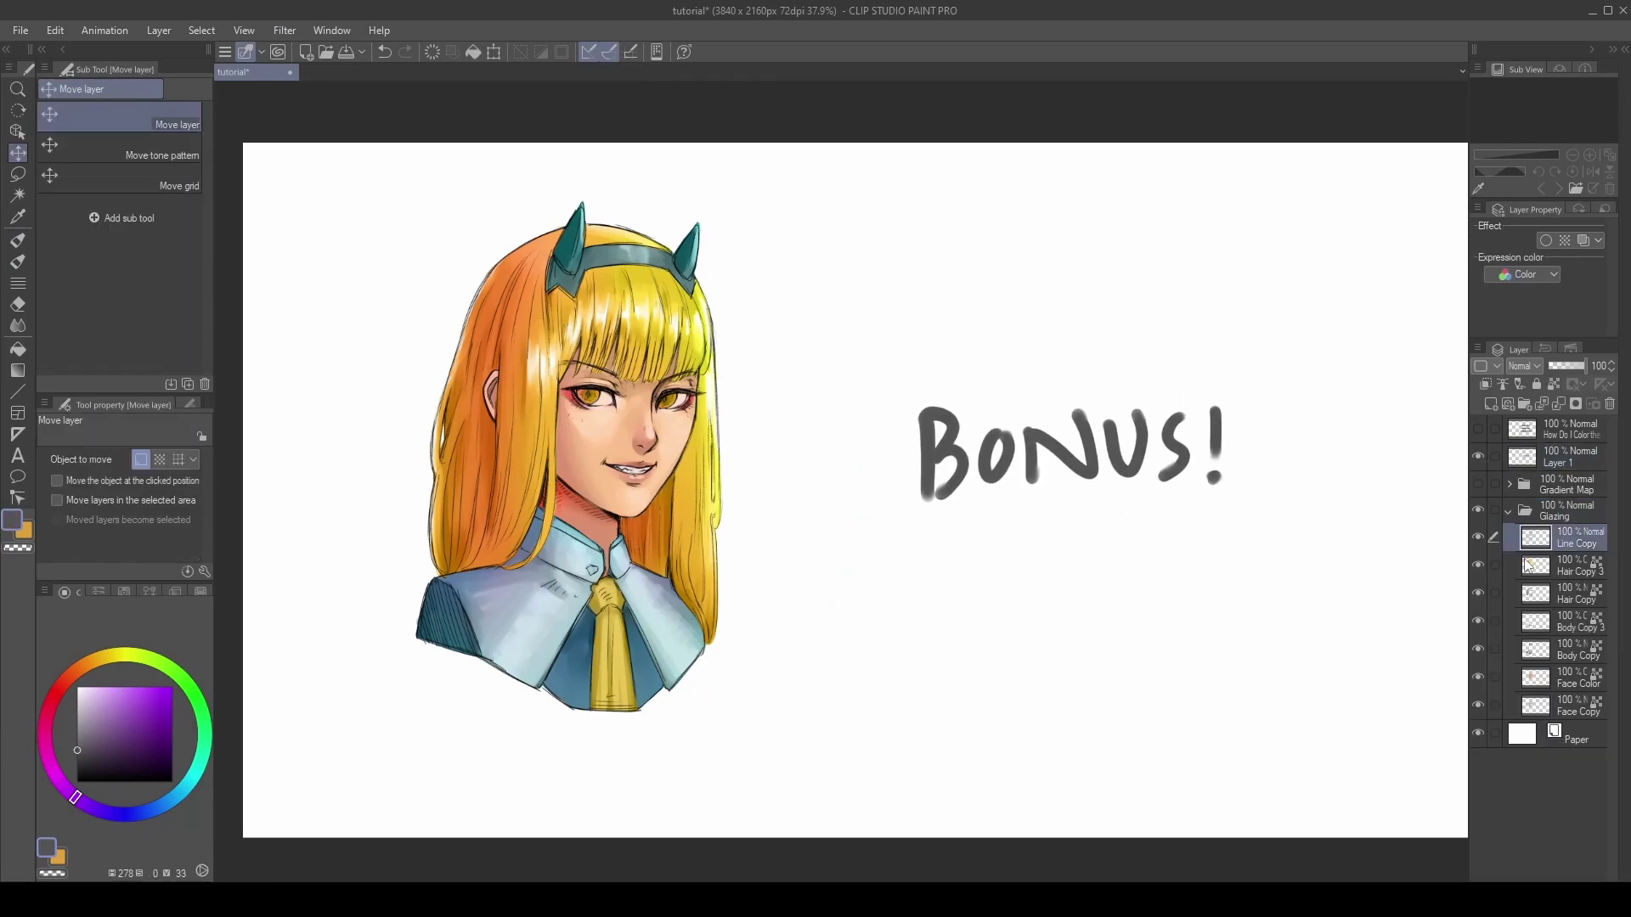
{"action": "left_click", "coordinate": [1587, 624]}
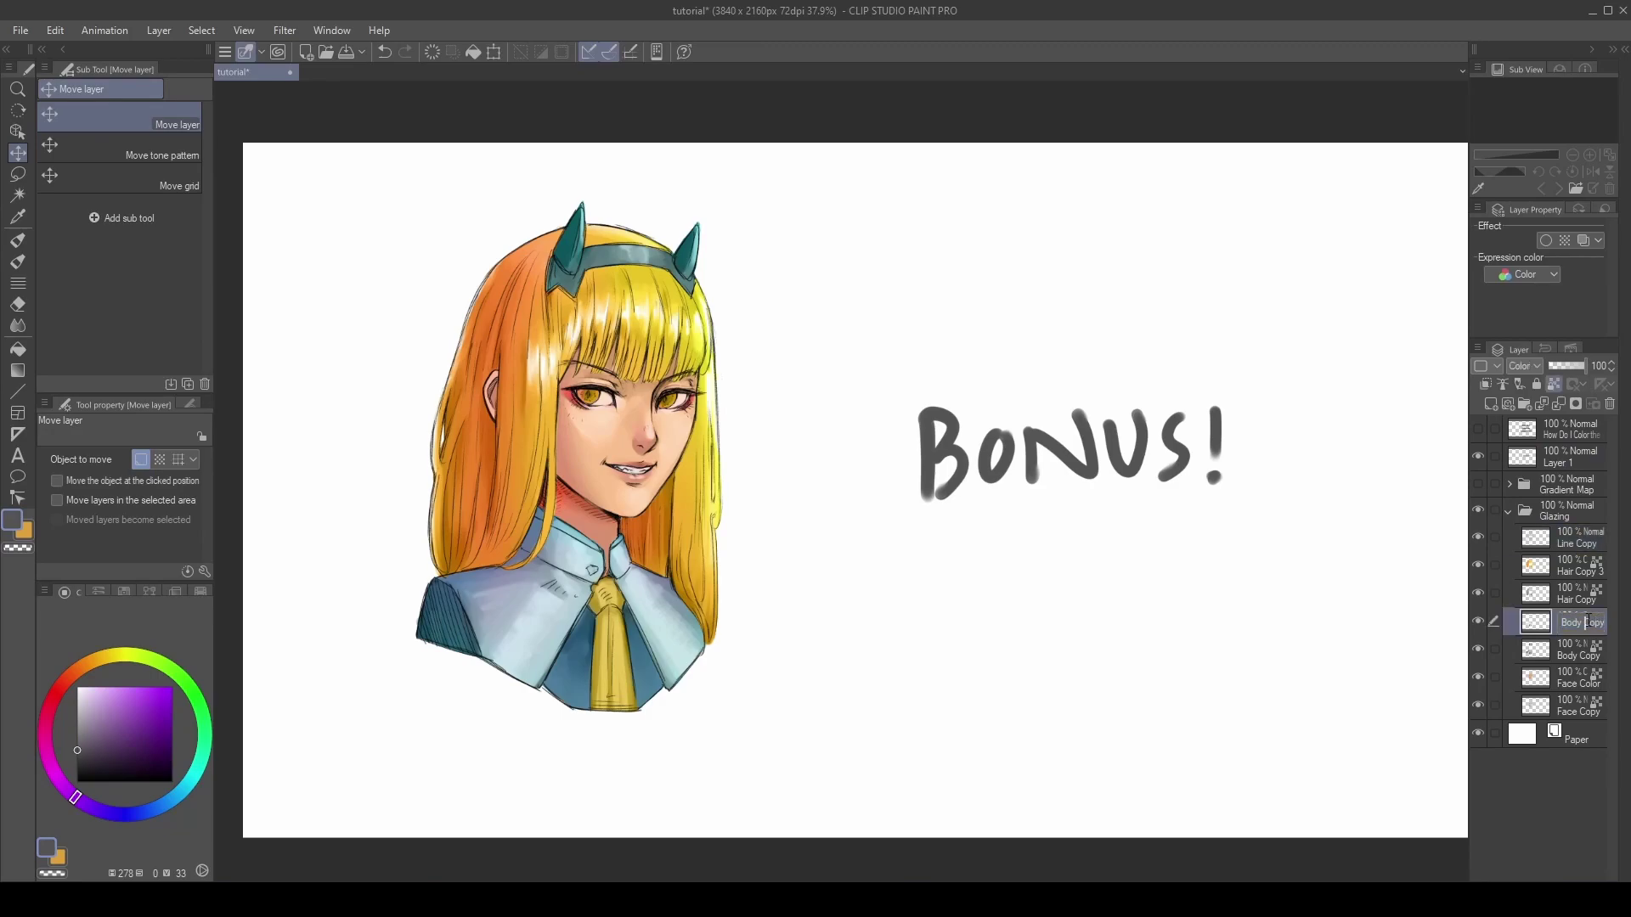
{"action": "left_click", "coordinate": [1579, 564]}
{"action": "double_click", "coordinate": [1587, 569]}
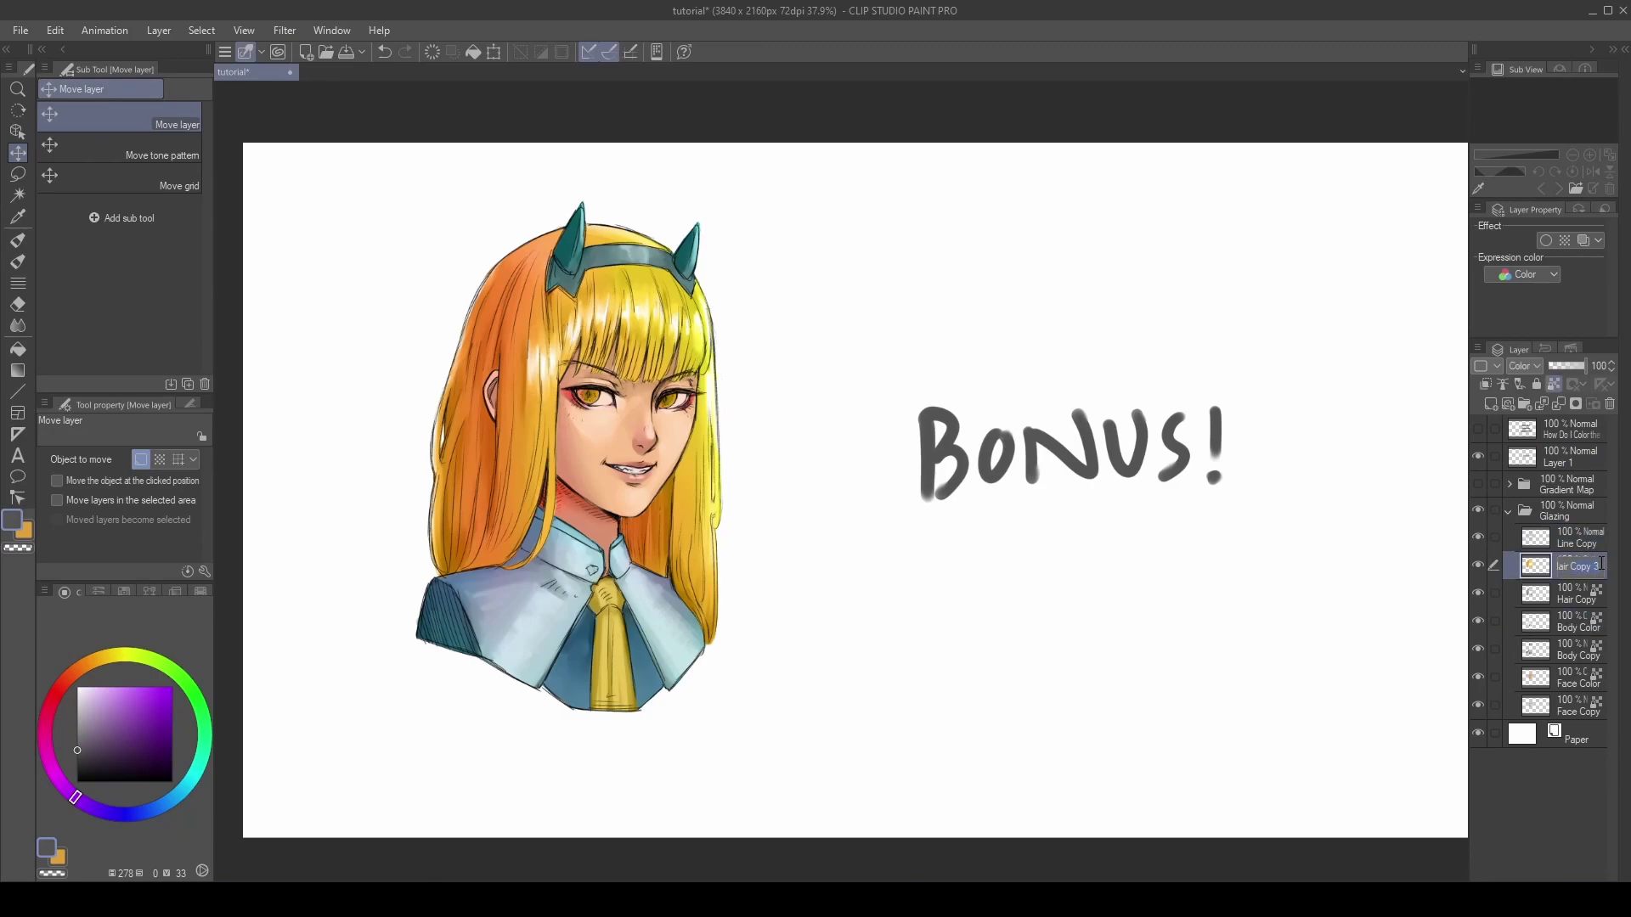
{"action": "type", "text": "Hair Color"}
{"action": "key", "text": "Return"}
Rename the Line Copy layer as Line.
{"action": "left_click", "coordinate": [1597, 541]}
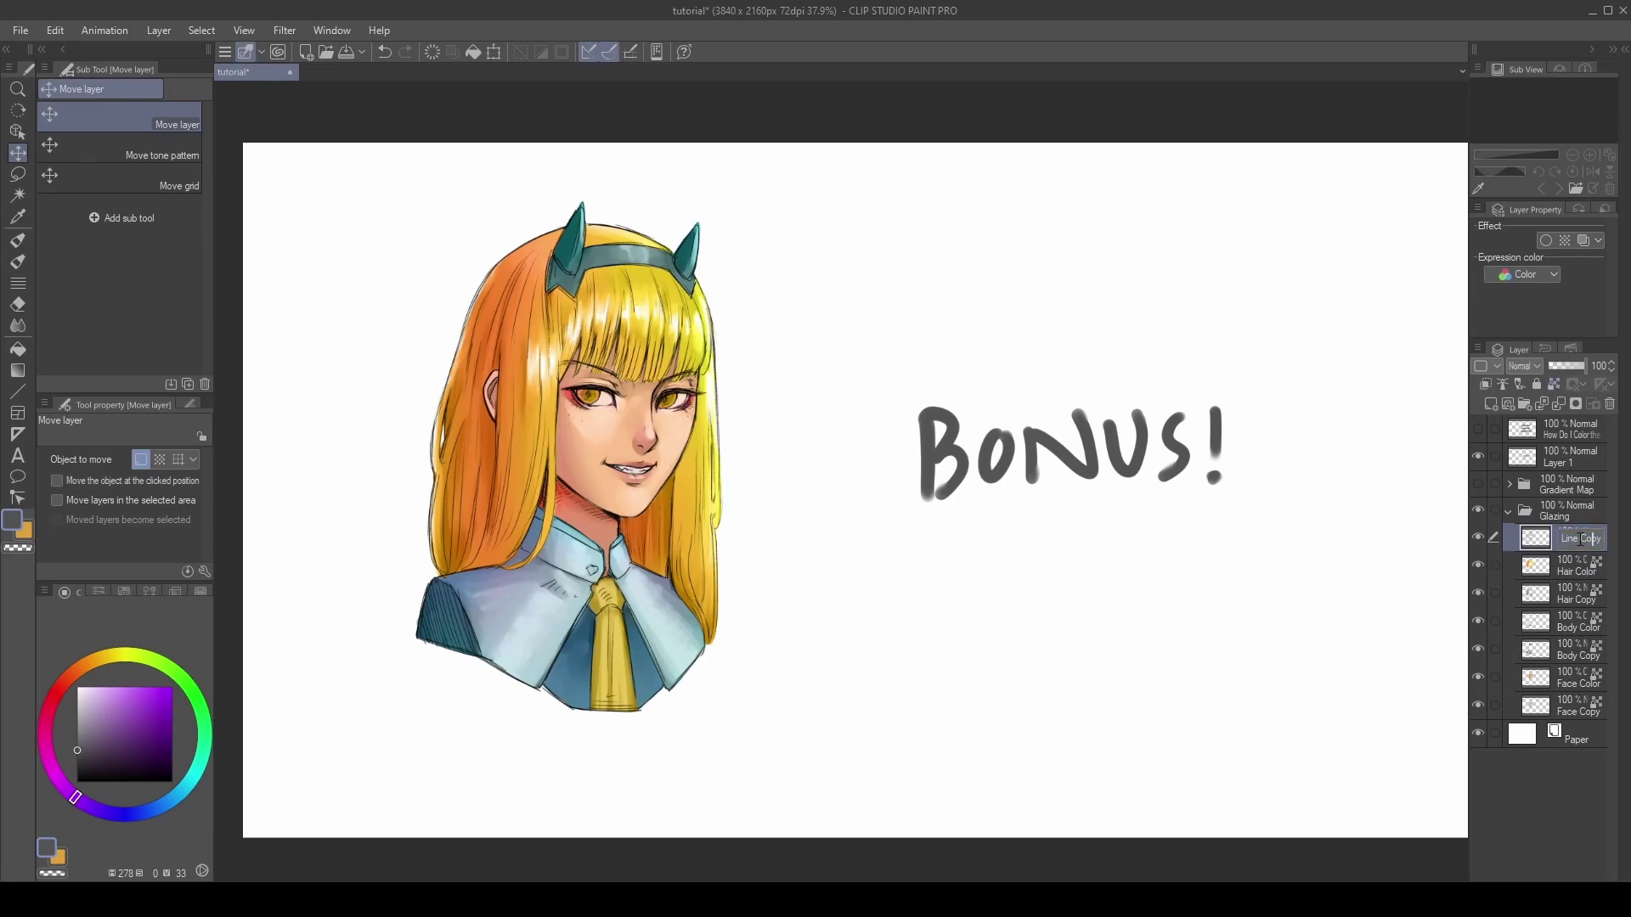
{"action": "type", "text": "Line"}
{"action": "key", "text": "Return"}
Adjust the Hair Color layer with Hue/Saturation/Luminosity, setting hue to -10 and saturation to -21.
{"action": "left_click", "coordinate": [1601, 558]}
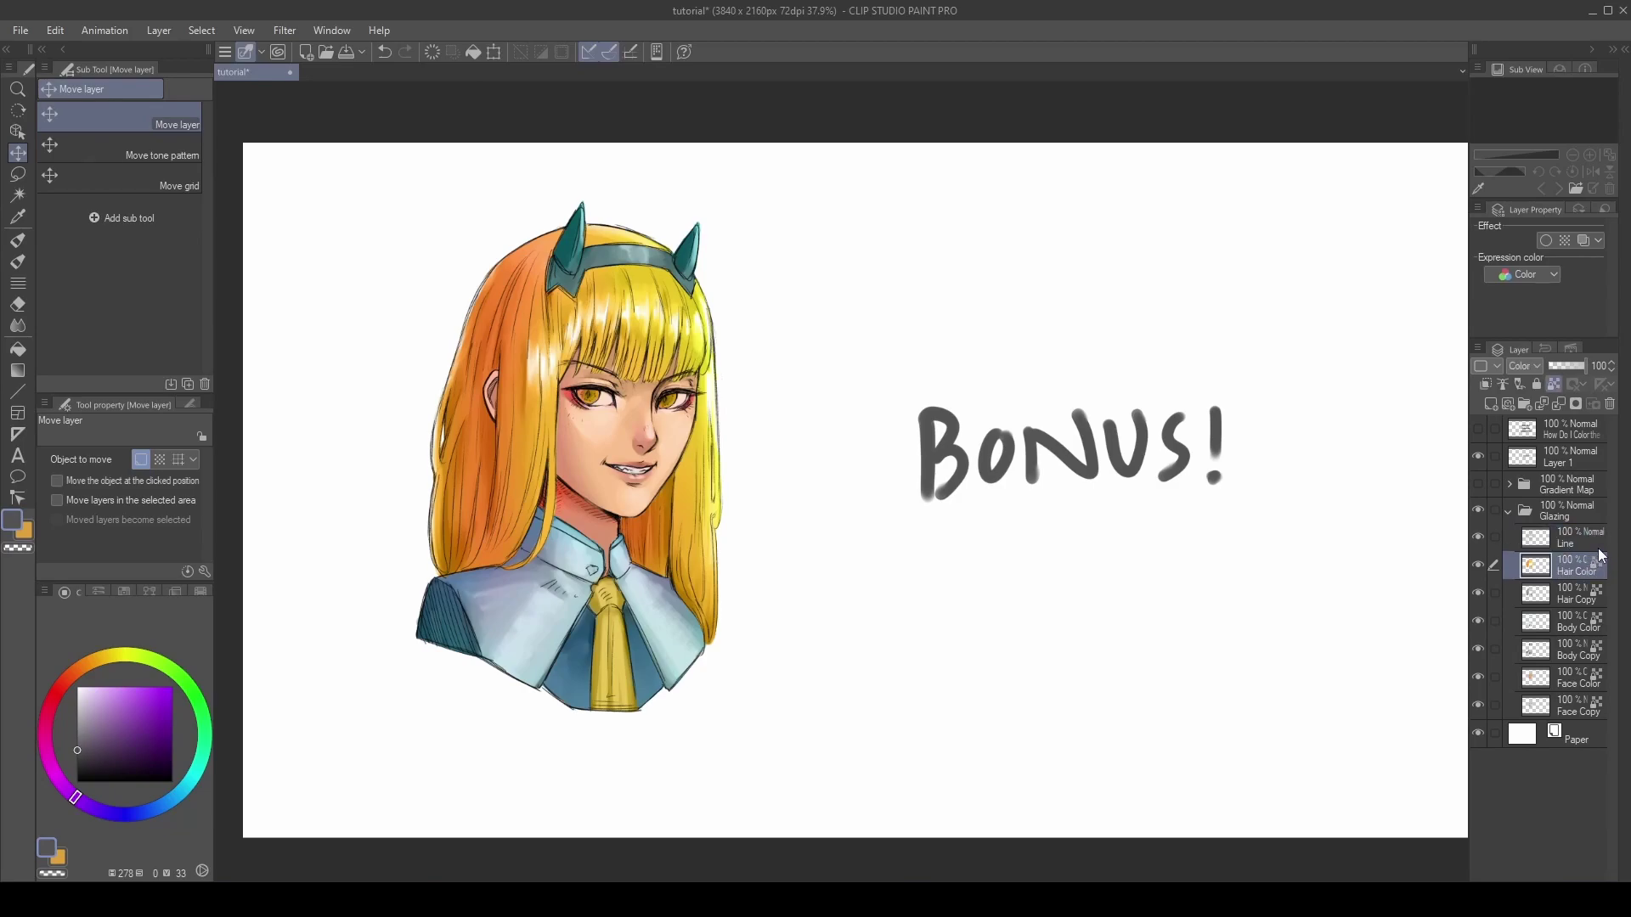
{"action": "left_click", "coordinate": [55, 30]}
{"action": "mouse_move", "coordinate": [236, 420]}
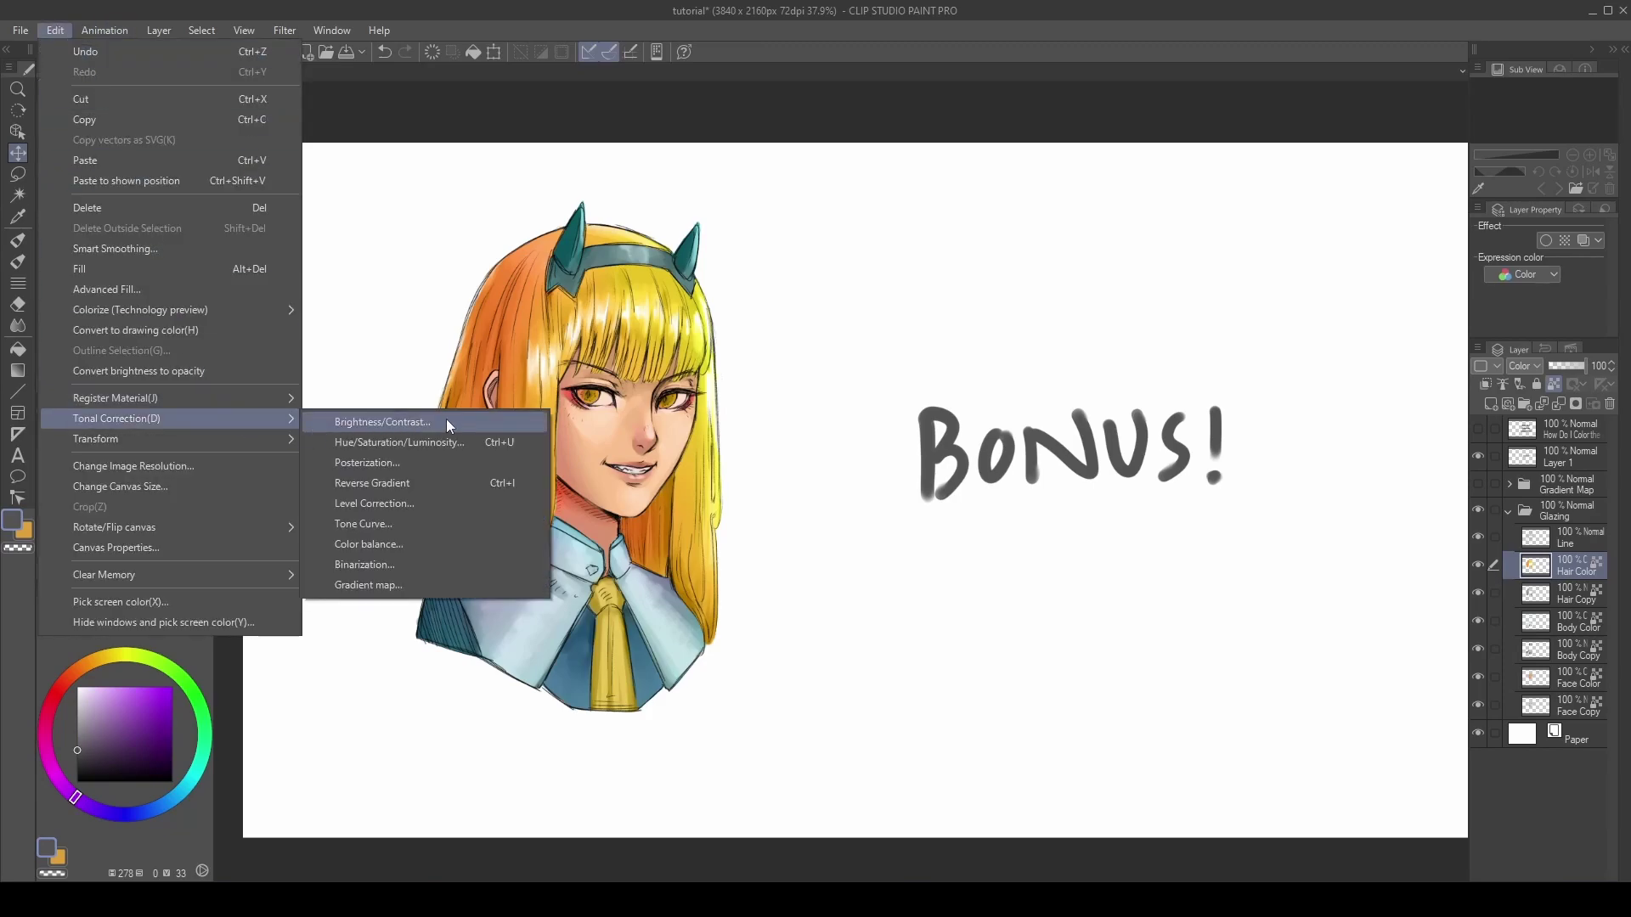
{"action": "left_click", "coordinate": [492, 441]}
{"action": "left_click_drag", "start_coordinate": [853, 697], "coordinate": [1004, 426]}
{"action": "left_click_drag", "start_coordinate": [932, 474], "coordinate": [868, 481]}
{"action": "mouse_move", "coordinate": [981, 486]}
{"action": "left_mouse_down"}
{"action": "mouse_move", "coordinate": [1073, 456]}
{"action": "mouse_move", "coordinate": [819, 485]}
{"action": "mouse_move", "coordinate": [965, 477]}
{"action": "left_mouse_up"}
{"action": "left_click_drag", "start_coordinate": [903, 479], "coordinate": [935, 483]}
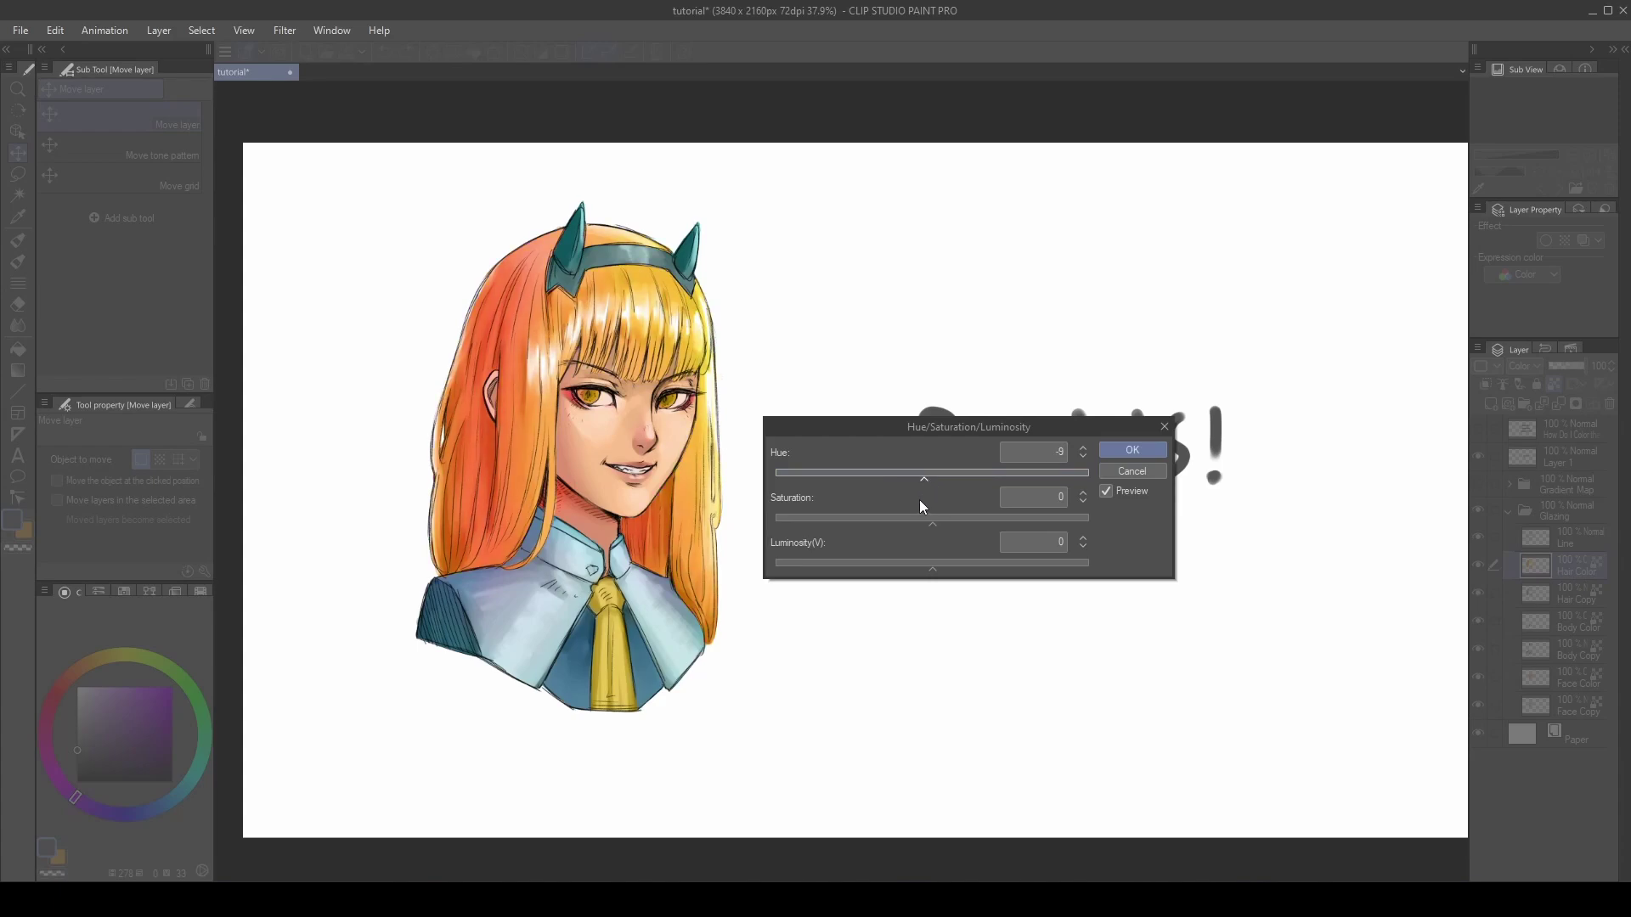
{"action": "left_click_drag", "start_coordinate": [933, 523], "coordinate": [902, 526]}
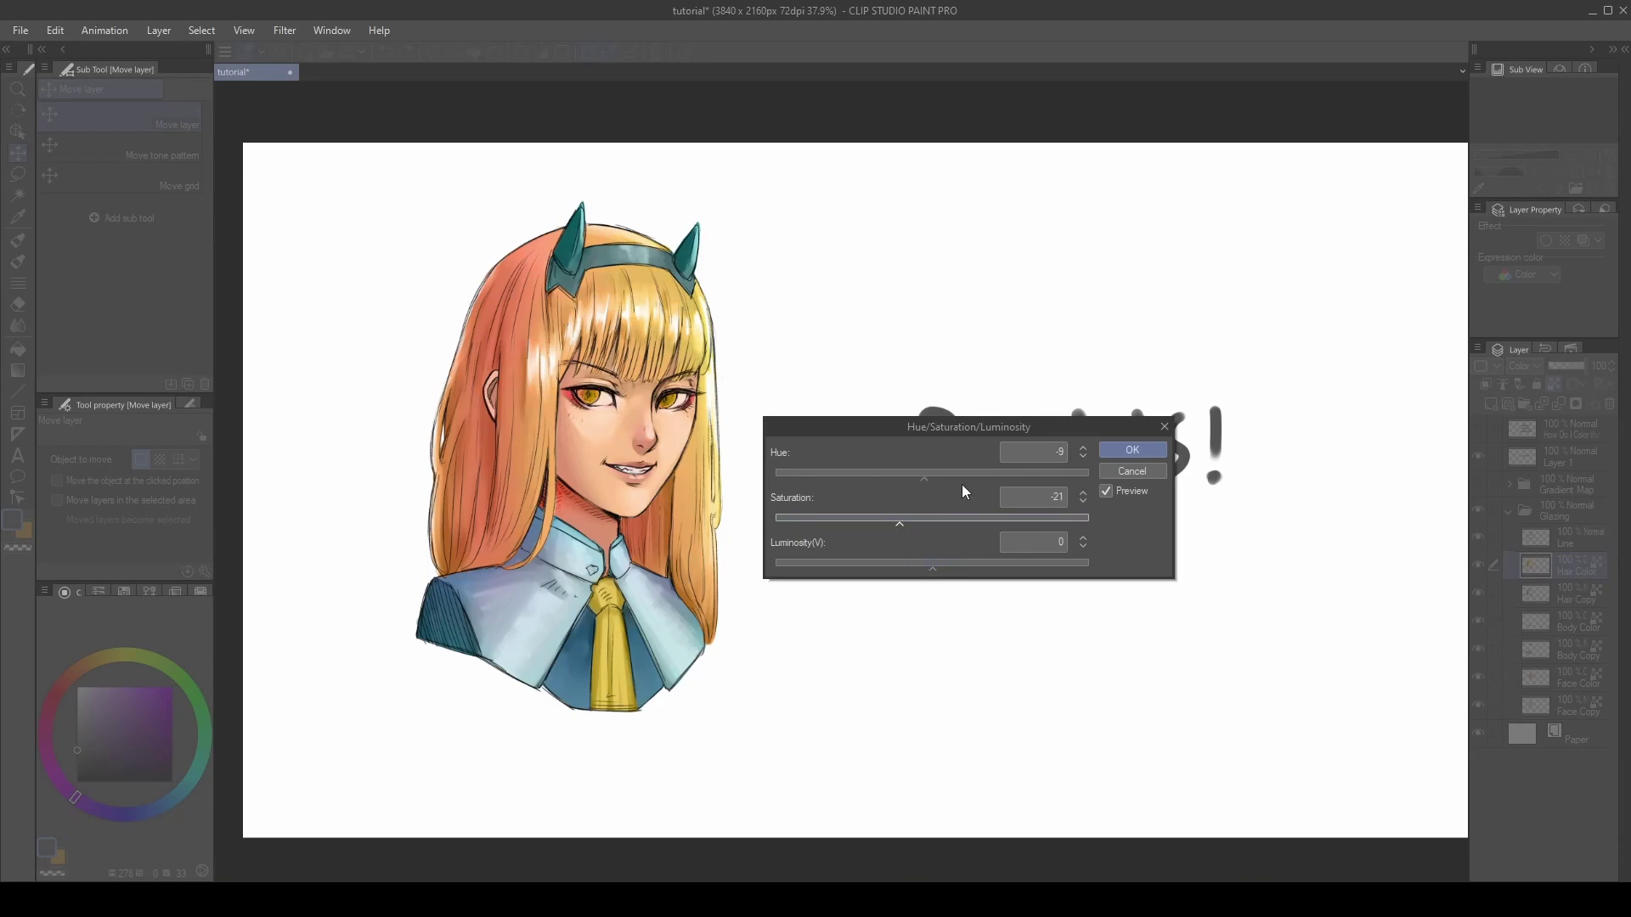
{"action": "left_click_drag", "start_coordinate": [923, 479], "coordinate": [922, 485]}
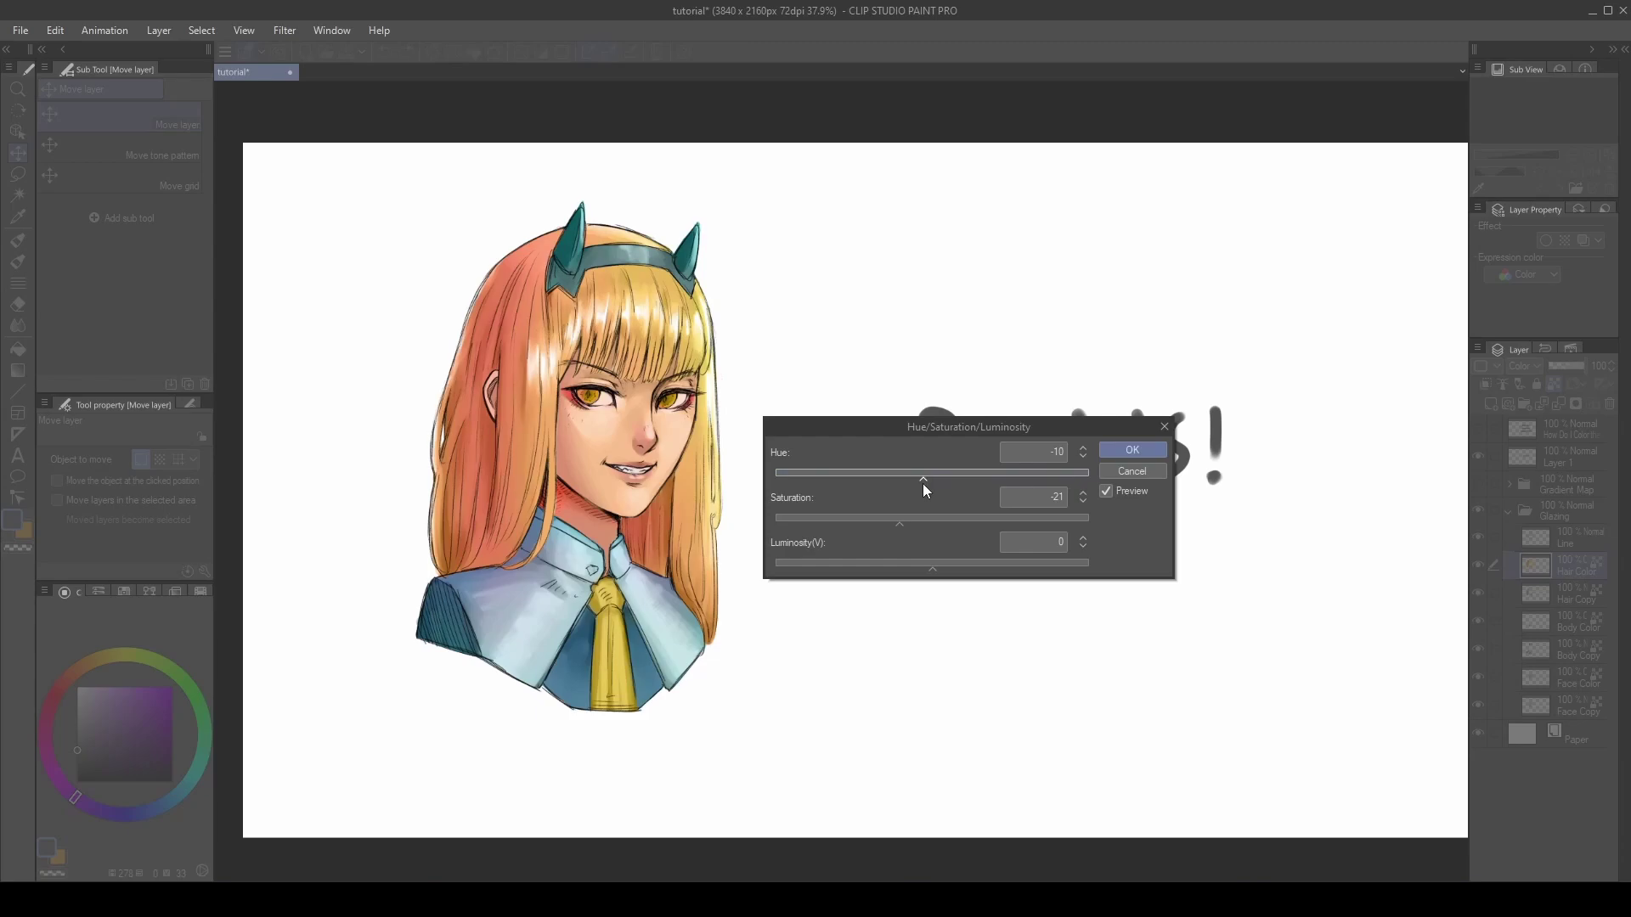
{"action": "left_click", "coordinate": [1141, 450]}
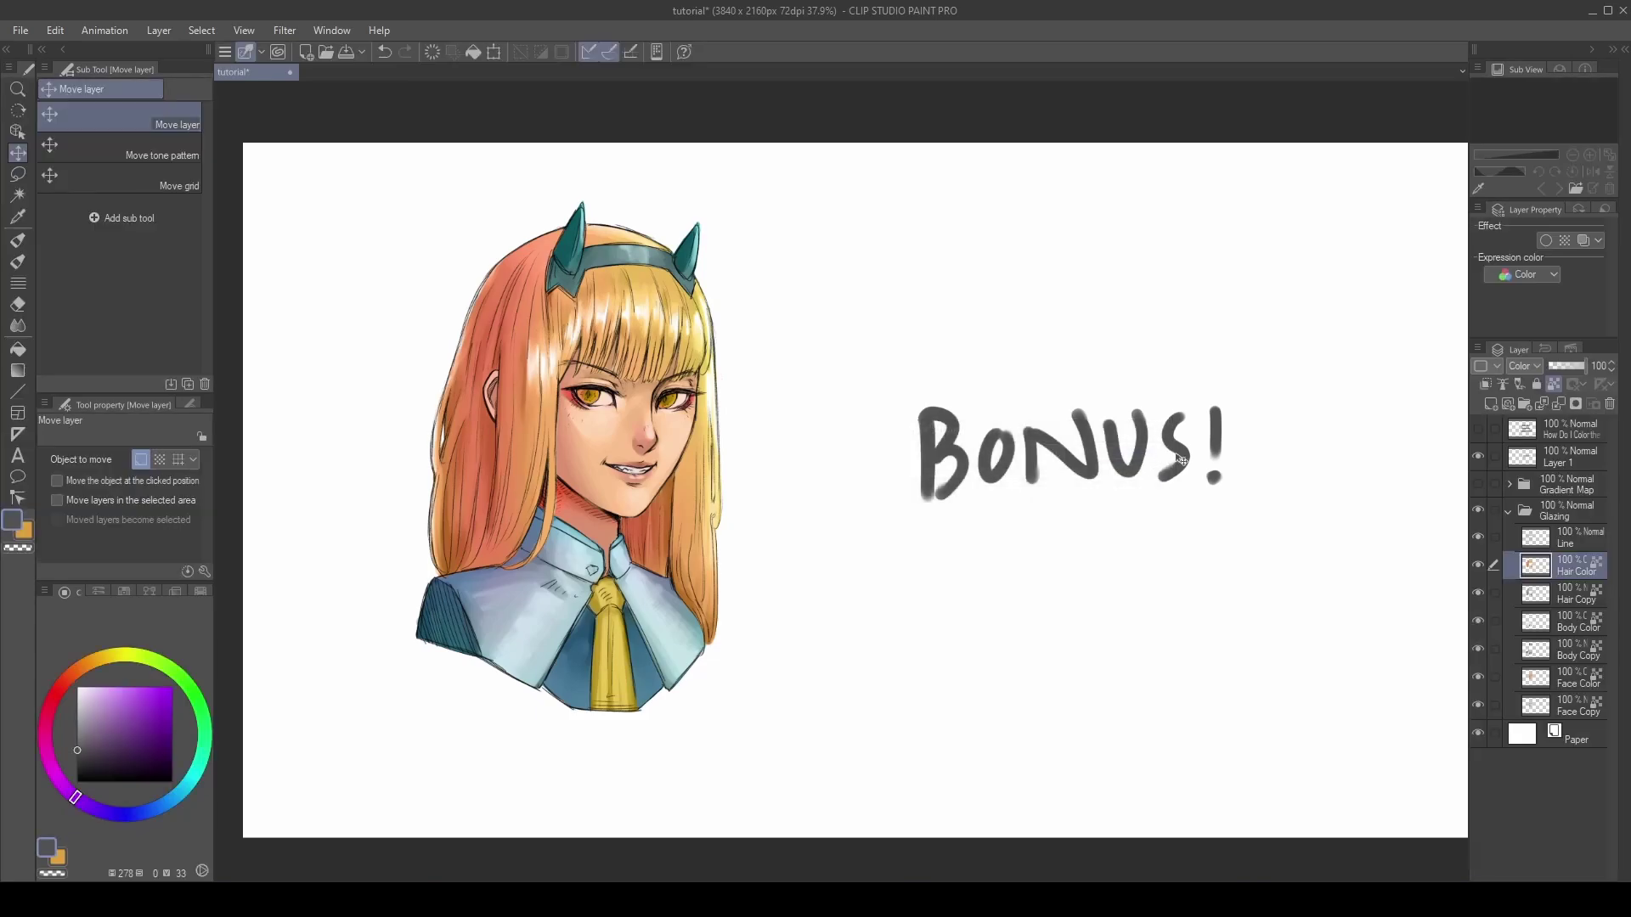
Slightly desaturate the Face Color layer and fine-tune its hue with Hue/Saturation/Luminosity.
{"action": "left_click", "coordinate": [1575, 675]}
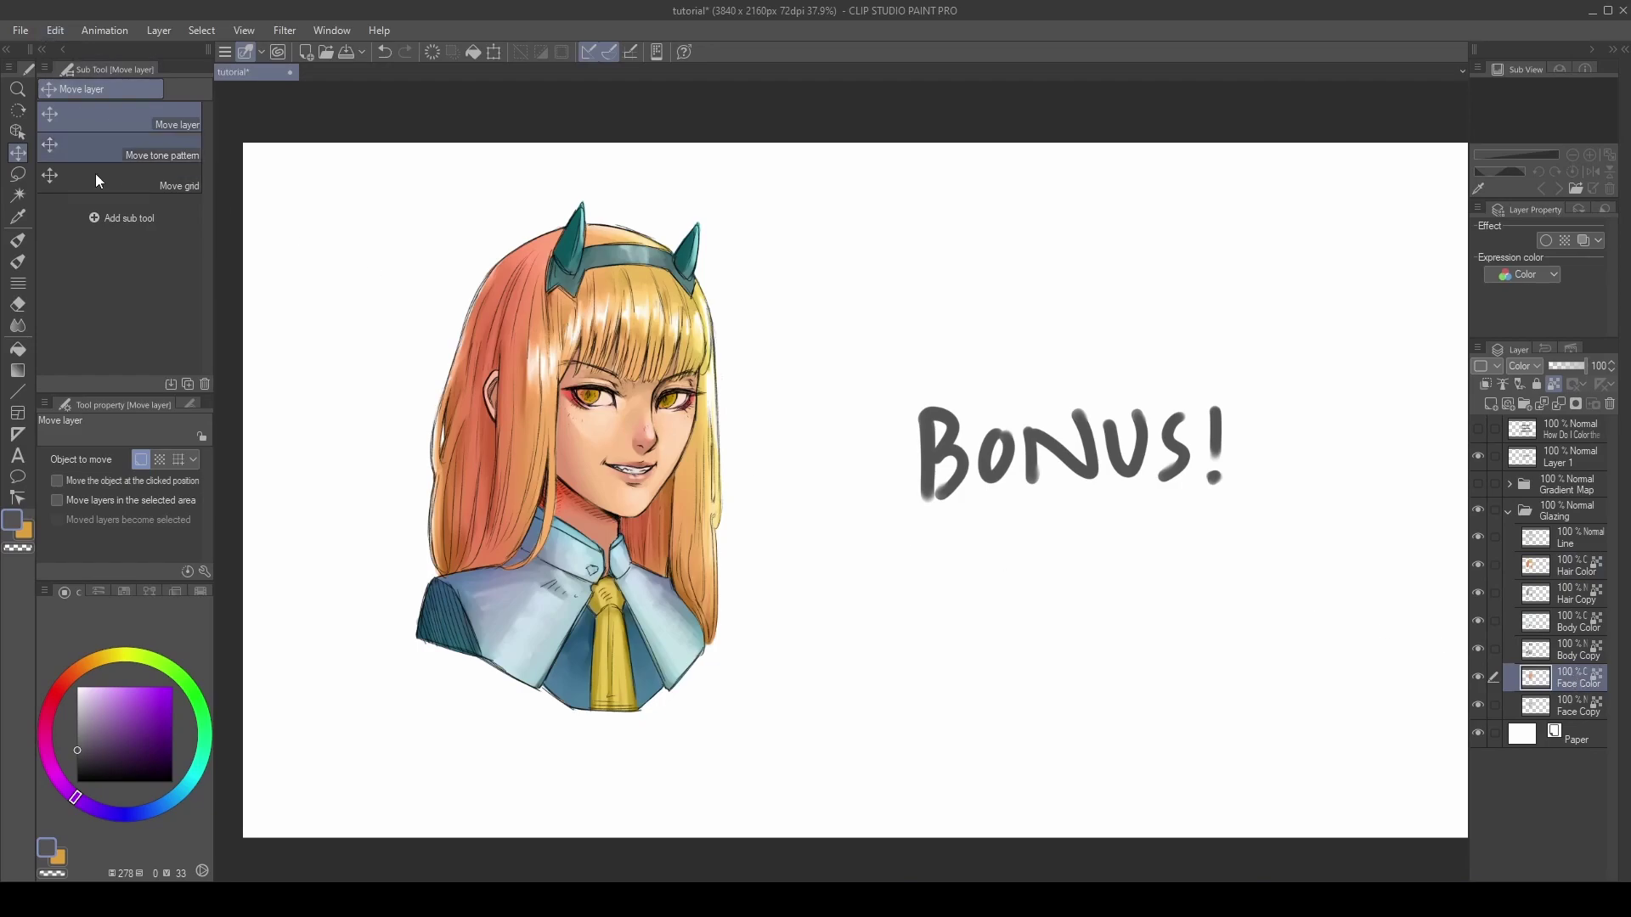
{"action": "left_click", "coordinate": [57, 32]}
{"action": "mouse_move", "coordinate": [219, 420]}
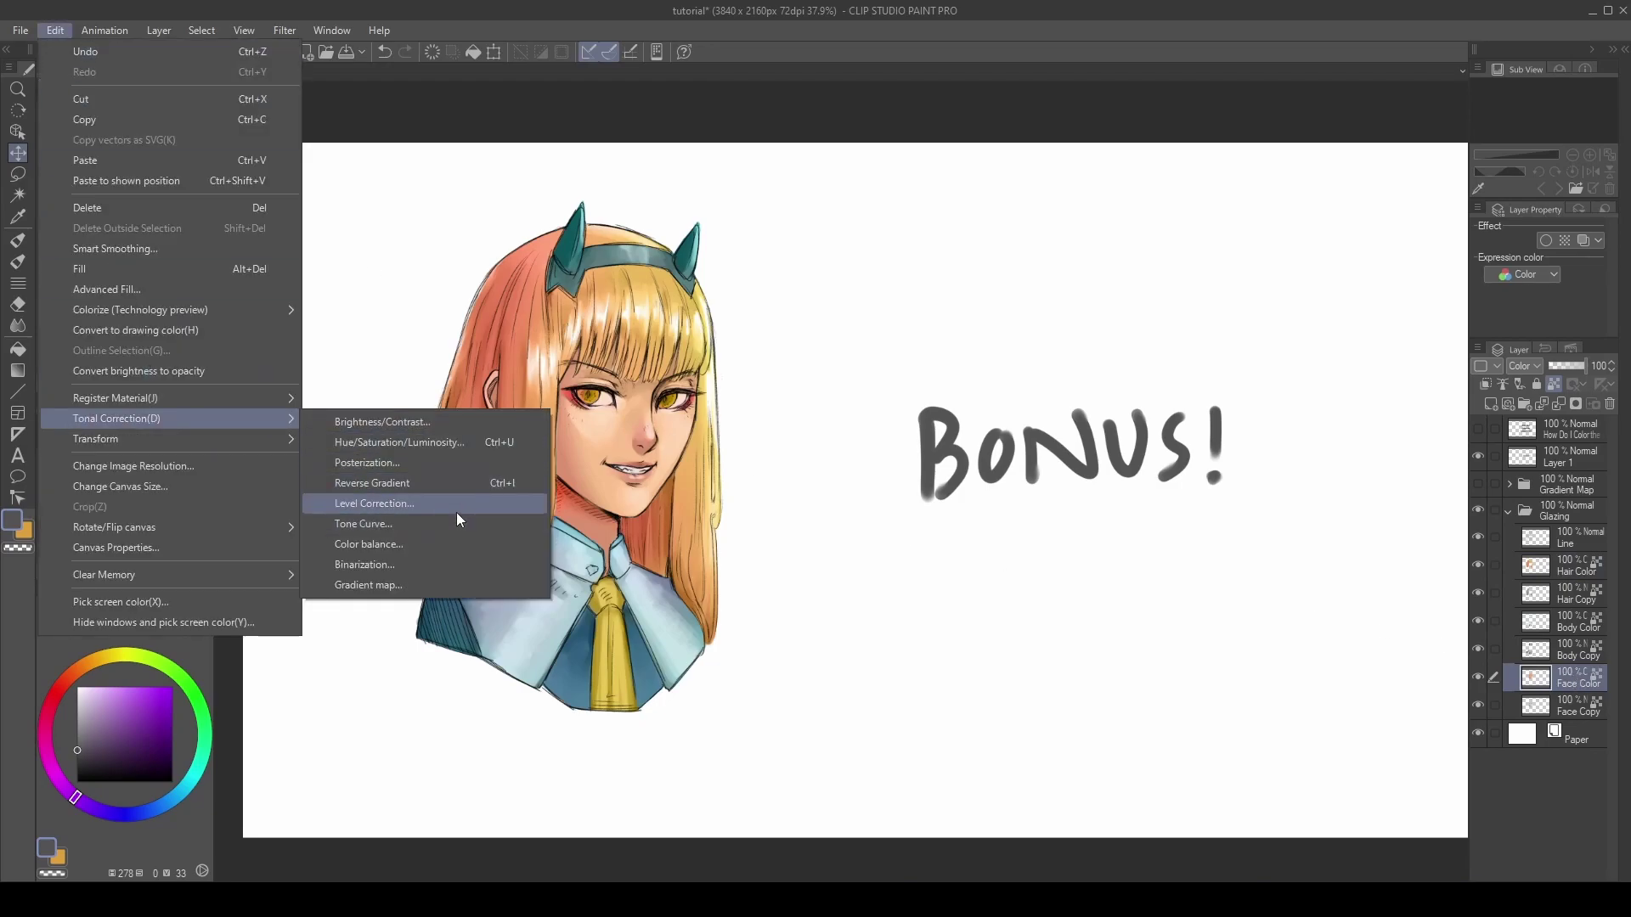
{"action": "left_click", "coordinate": [529, 442]}
{"action": "left_click_drag", "start_coordinate": [915, 522], "coordinate": [943, 484]}
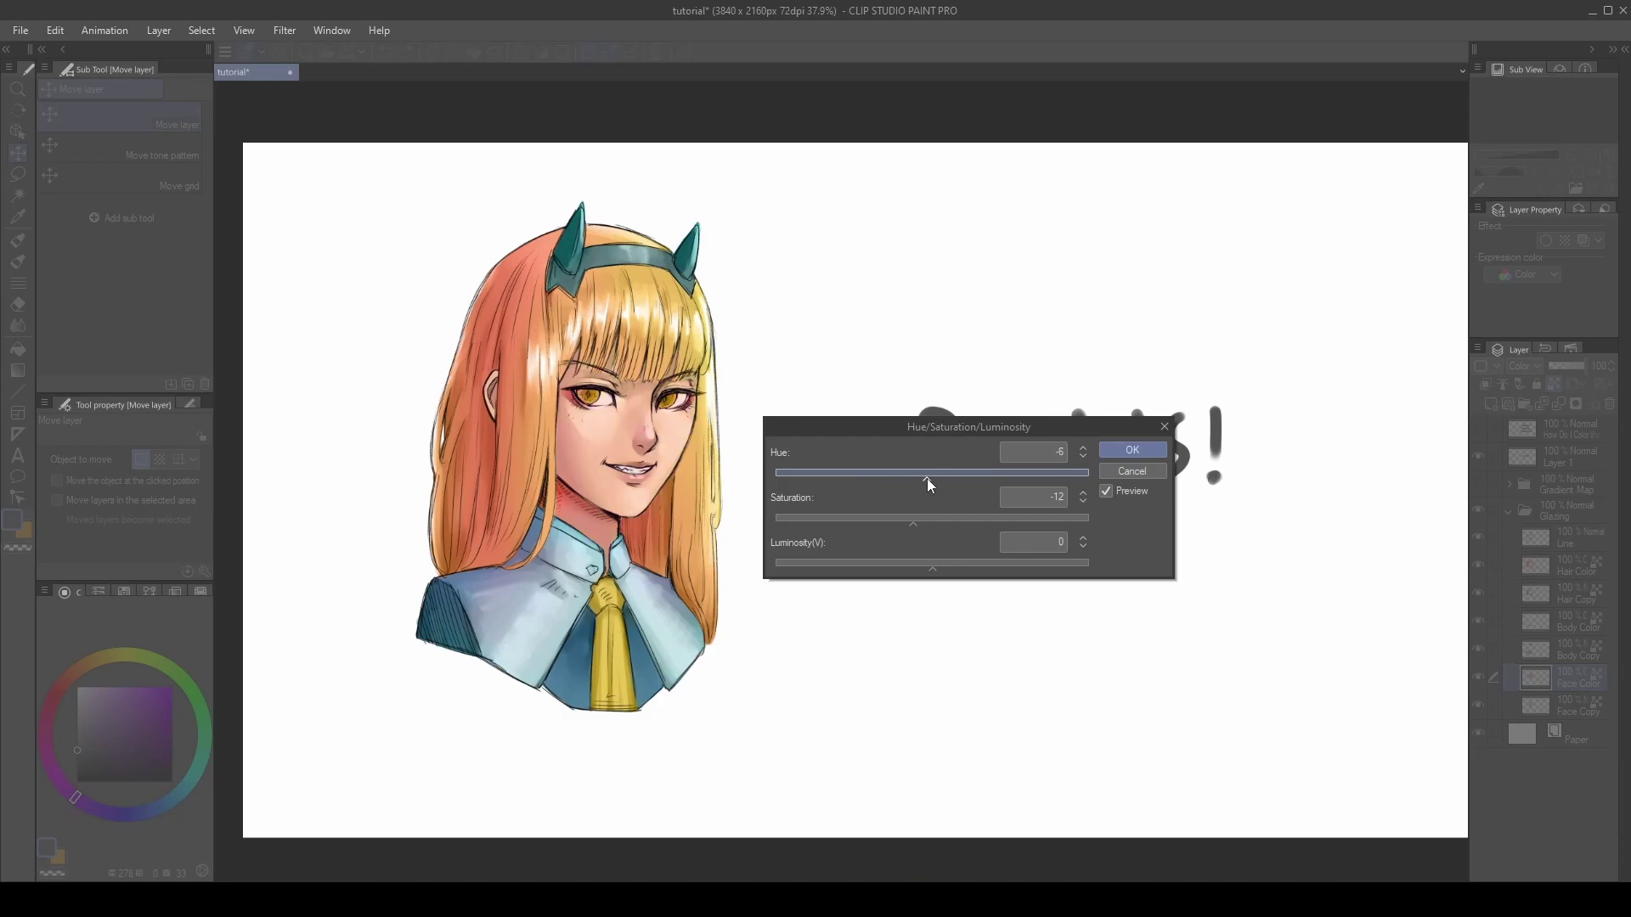
{"action": "mouse_move", "coordinate": [925, 477]}
{"action": "left_mouse_down"}
{"action": "mouse_move", "coordinate": [902, 486]}
{"action": "mouse_move", "coordinate": [931, 487]}
{"action": "left_mouse_up"}
{"action": "left_click", "coordinate": [1133, 450]}
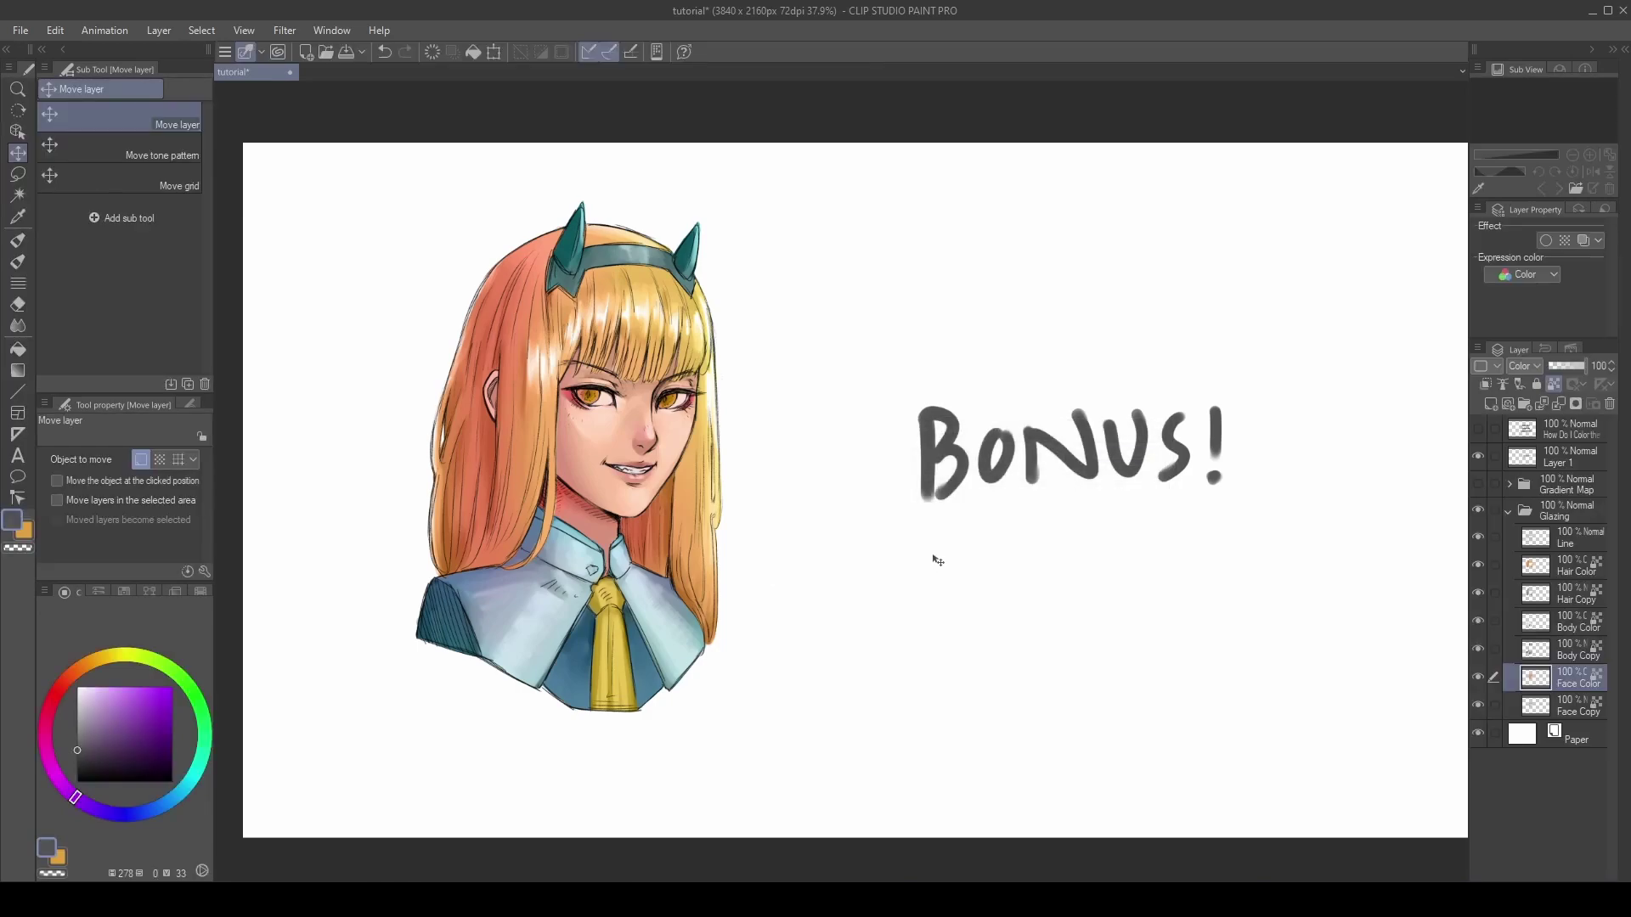
Start a Hue/Saturation/Luminosity correction on the Body Color layer, trying different hues and bringing the hue to -20 with saturation at -23.
{"action": "left_click", "coordinate": [1572, 618]}
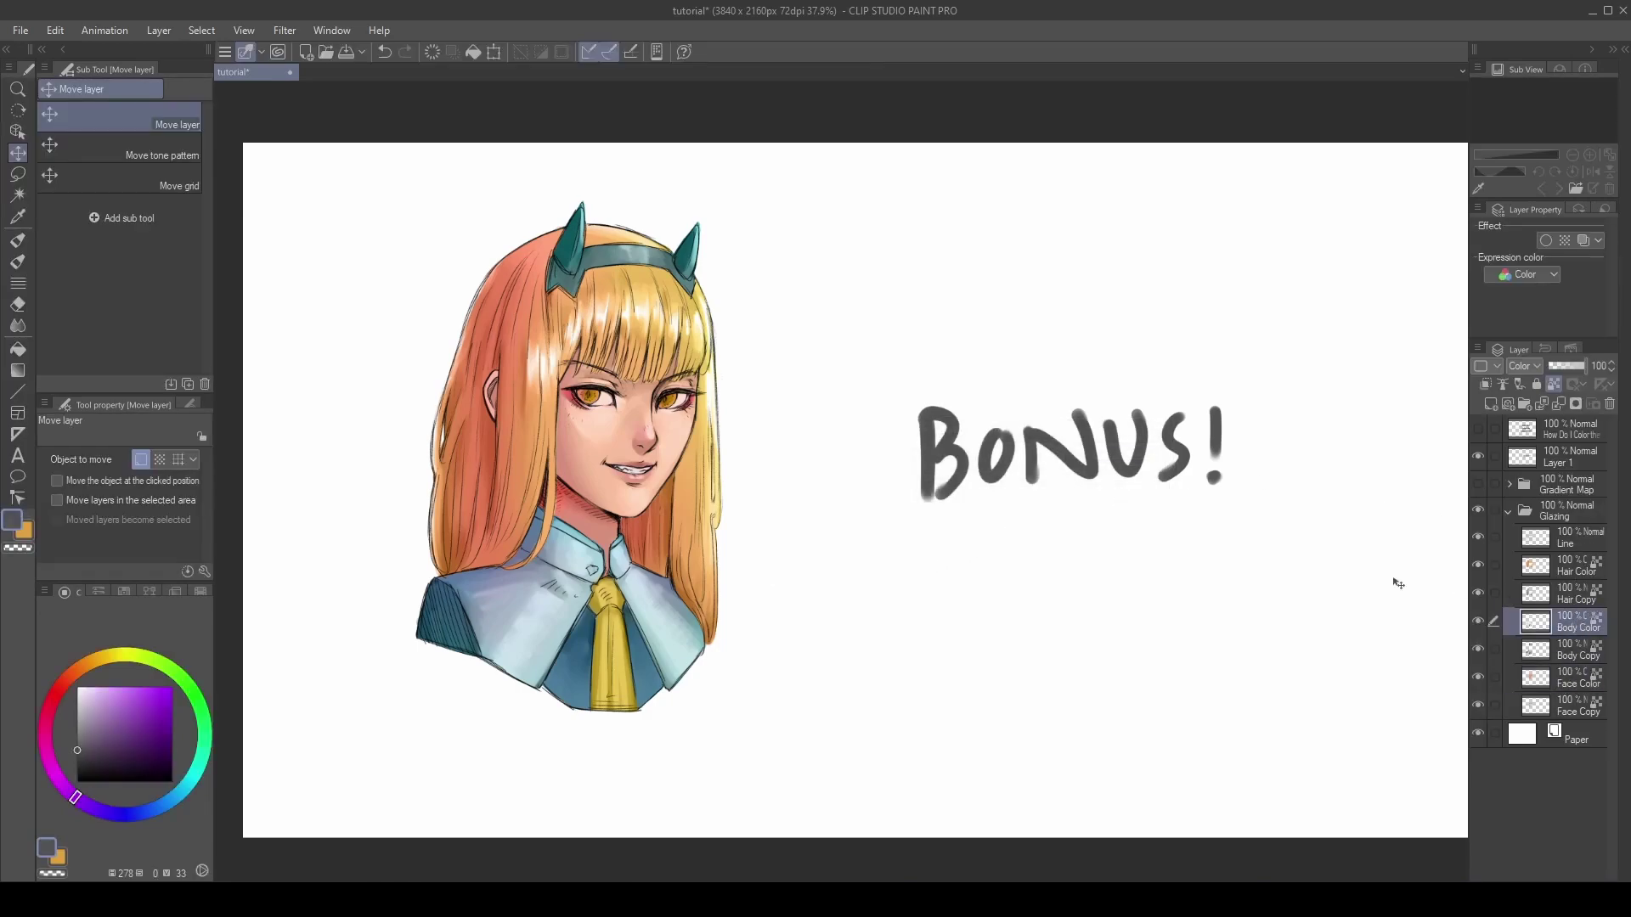
{"action": "left_click", "coordinate": [55, 30]}
{"action": "mouse_move", "coordinate": [136, 418]}
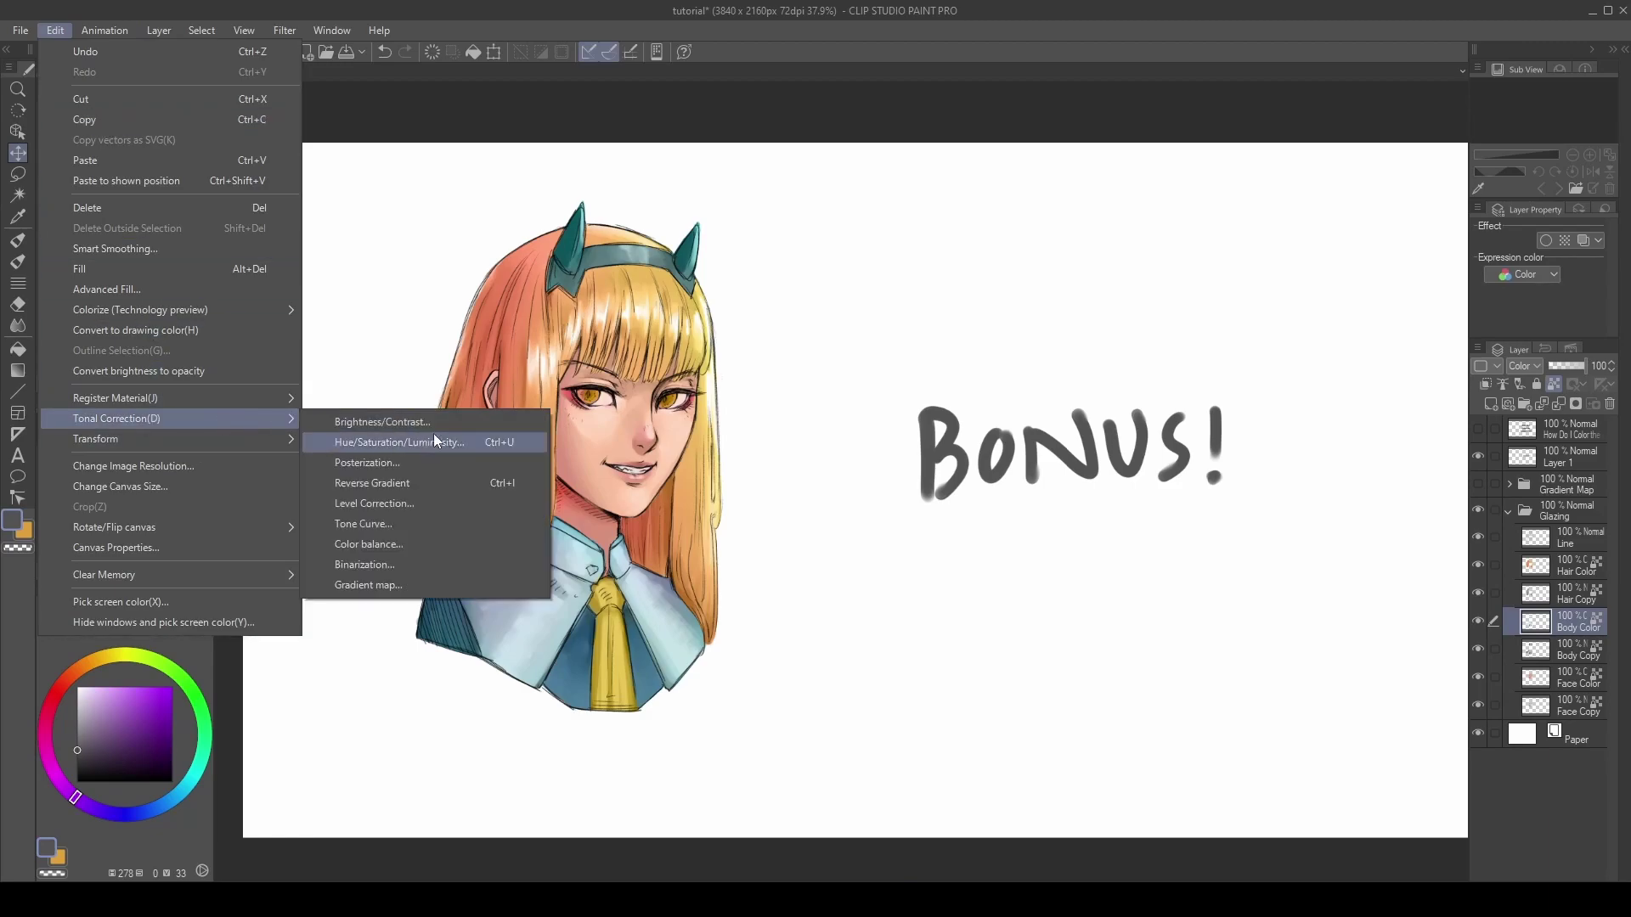
{"action": "left_click", "coordinate": [430, 445]}
{"action": "left_click_drag", "start_coordinate": [932, 521], "coordinate": [854, 478]}
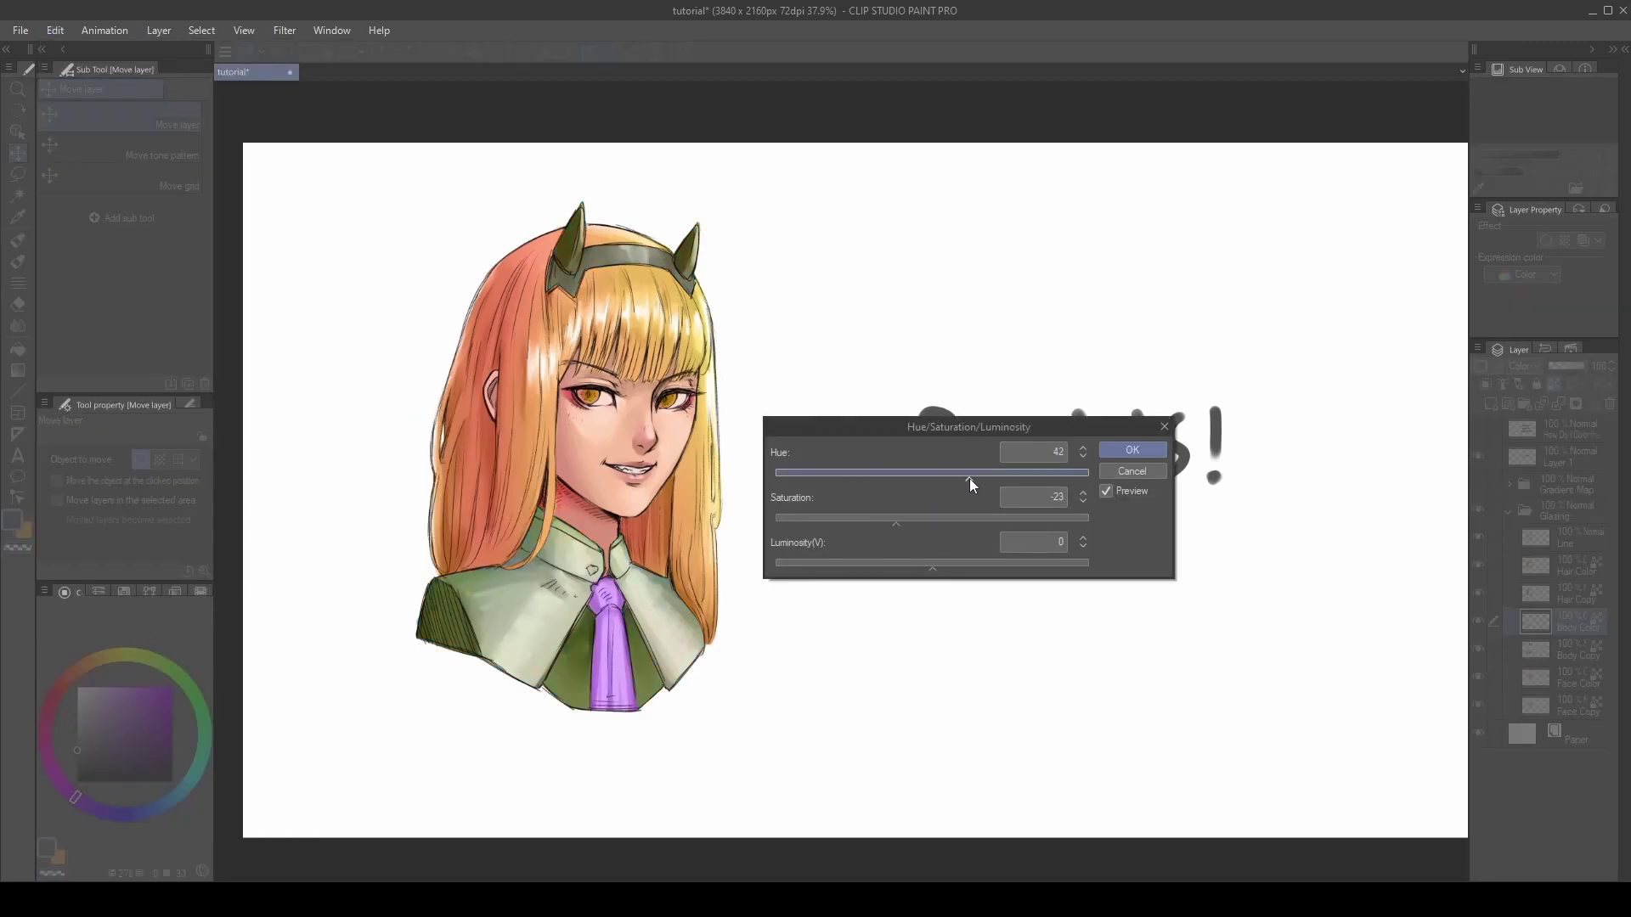
{"action": "left_click", "coordinate": [970, 479]}
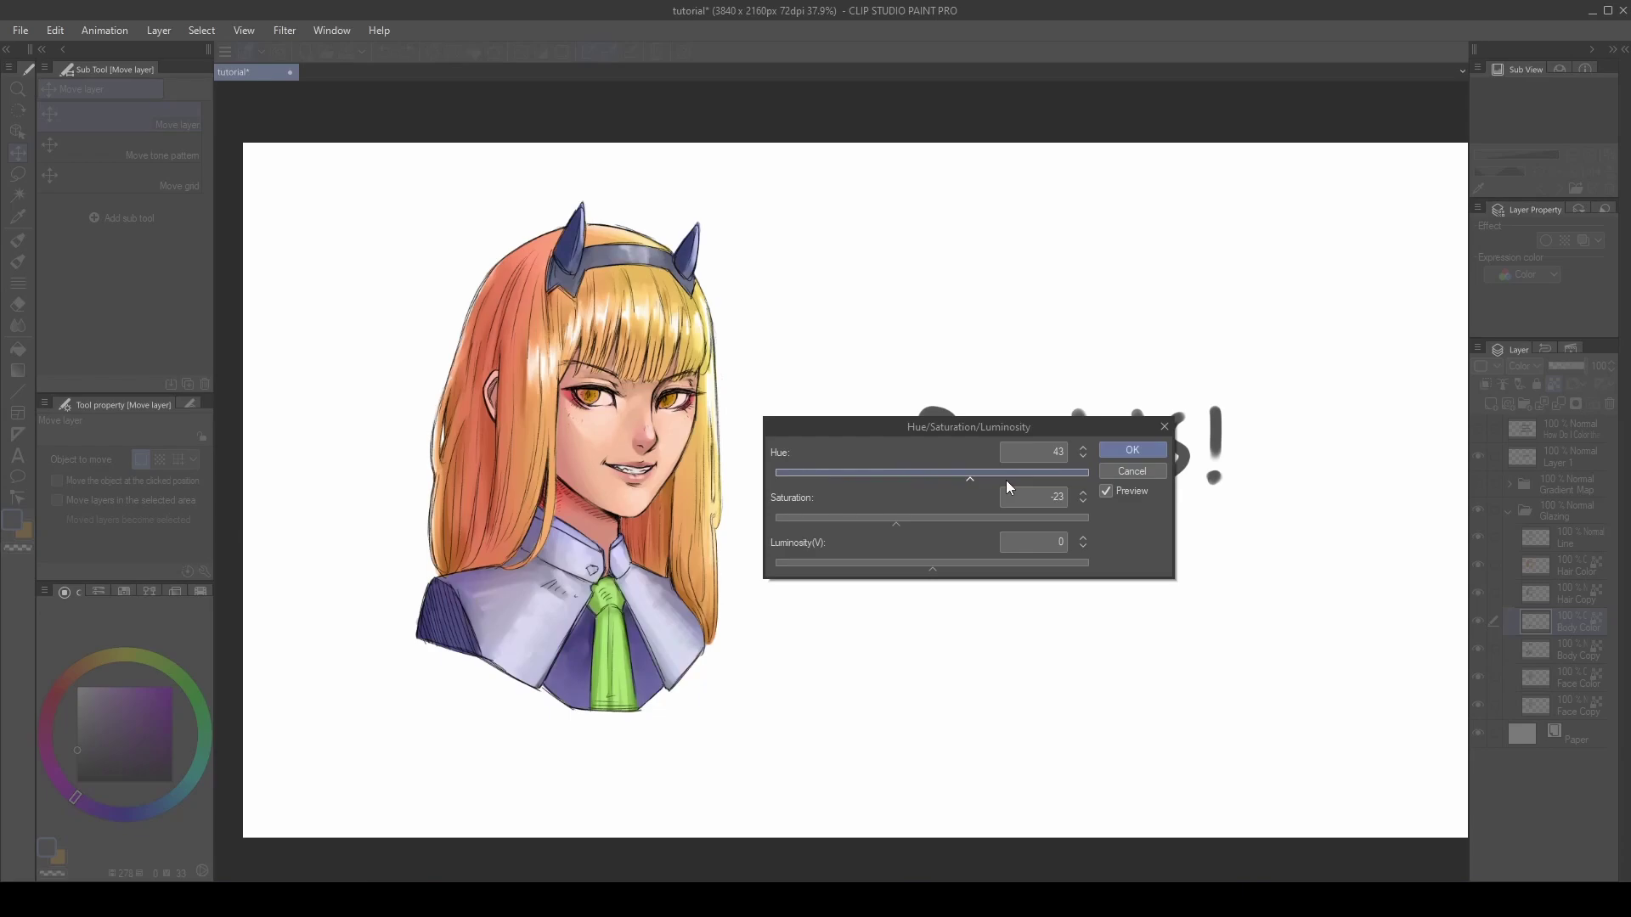
{"action": "left_click", "coordinate": [924, 478]}
{"action": "left_click_drag", "start_coordinate": [920, 478], "coordinate": [915, 478]}
Try a more muted outfit on the Body Color layer with hue around -27 and saturation around -54.
{"action": "left_click", "coordinate": [839, 522]}
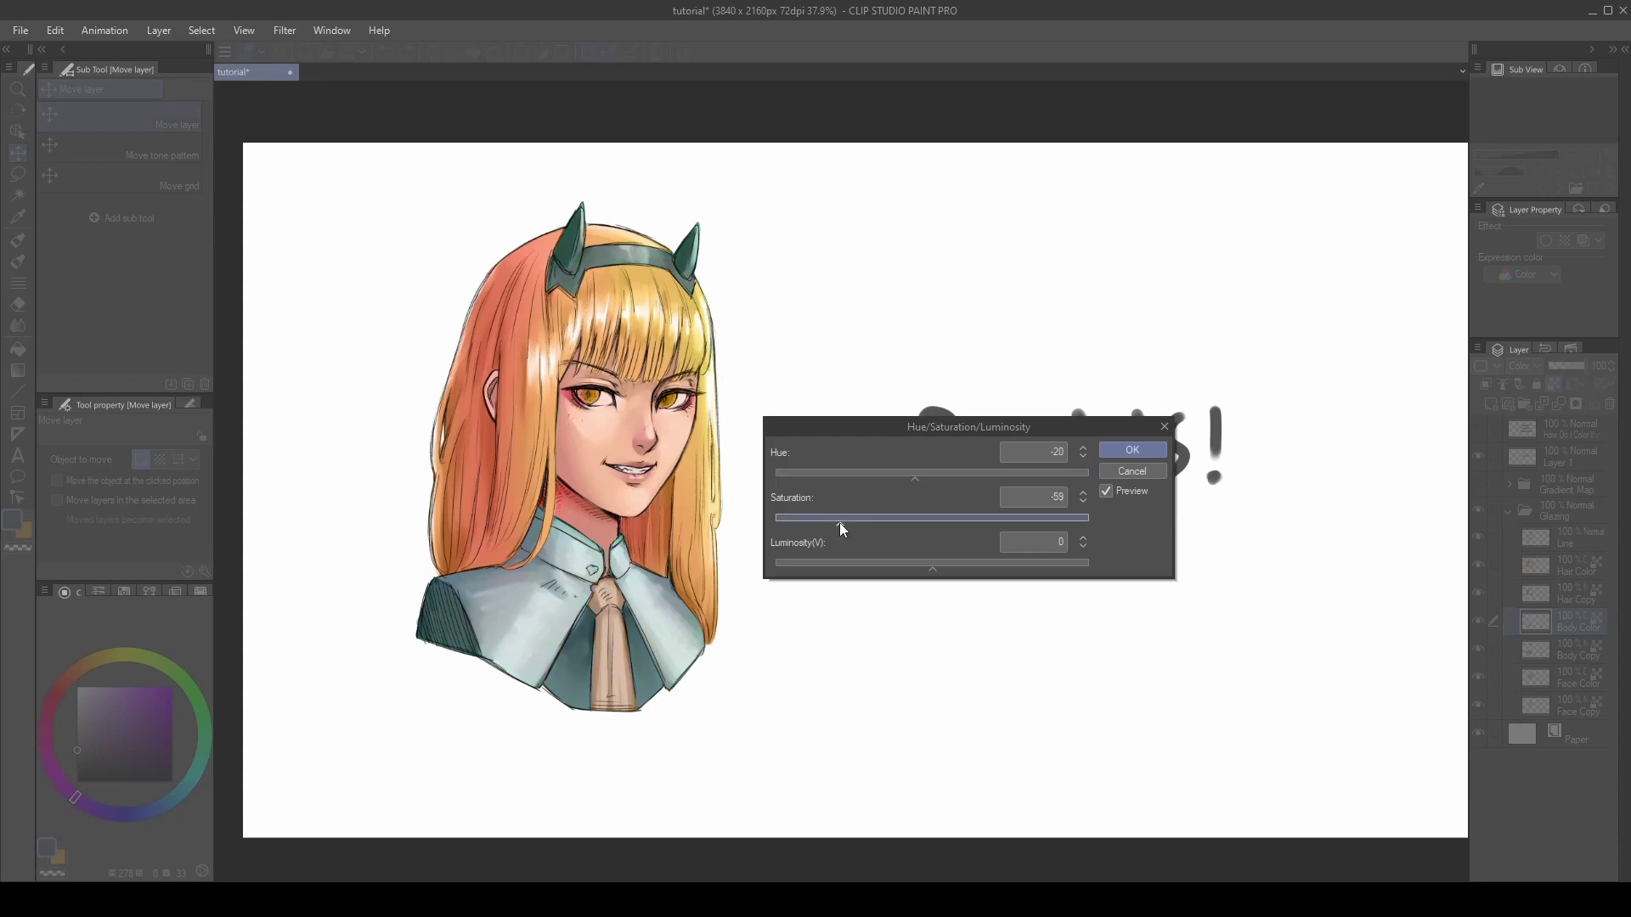
{"action": "left_click_drag", "start_coordinate": [837, 521], "coordinate": [837, 523]}
{"action": "left_click_drag", "start_coordinate": [924, 477], "coordinate": [909, 482]}
{"action": "left_click", "coordinate": [851, 522]}
{"action": "left_click", "coordinate": [910, 479]}
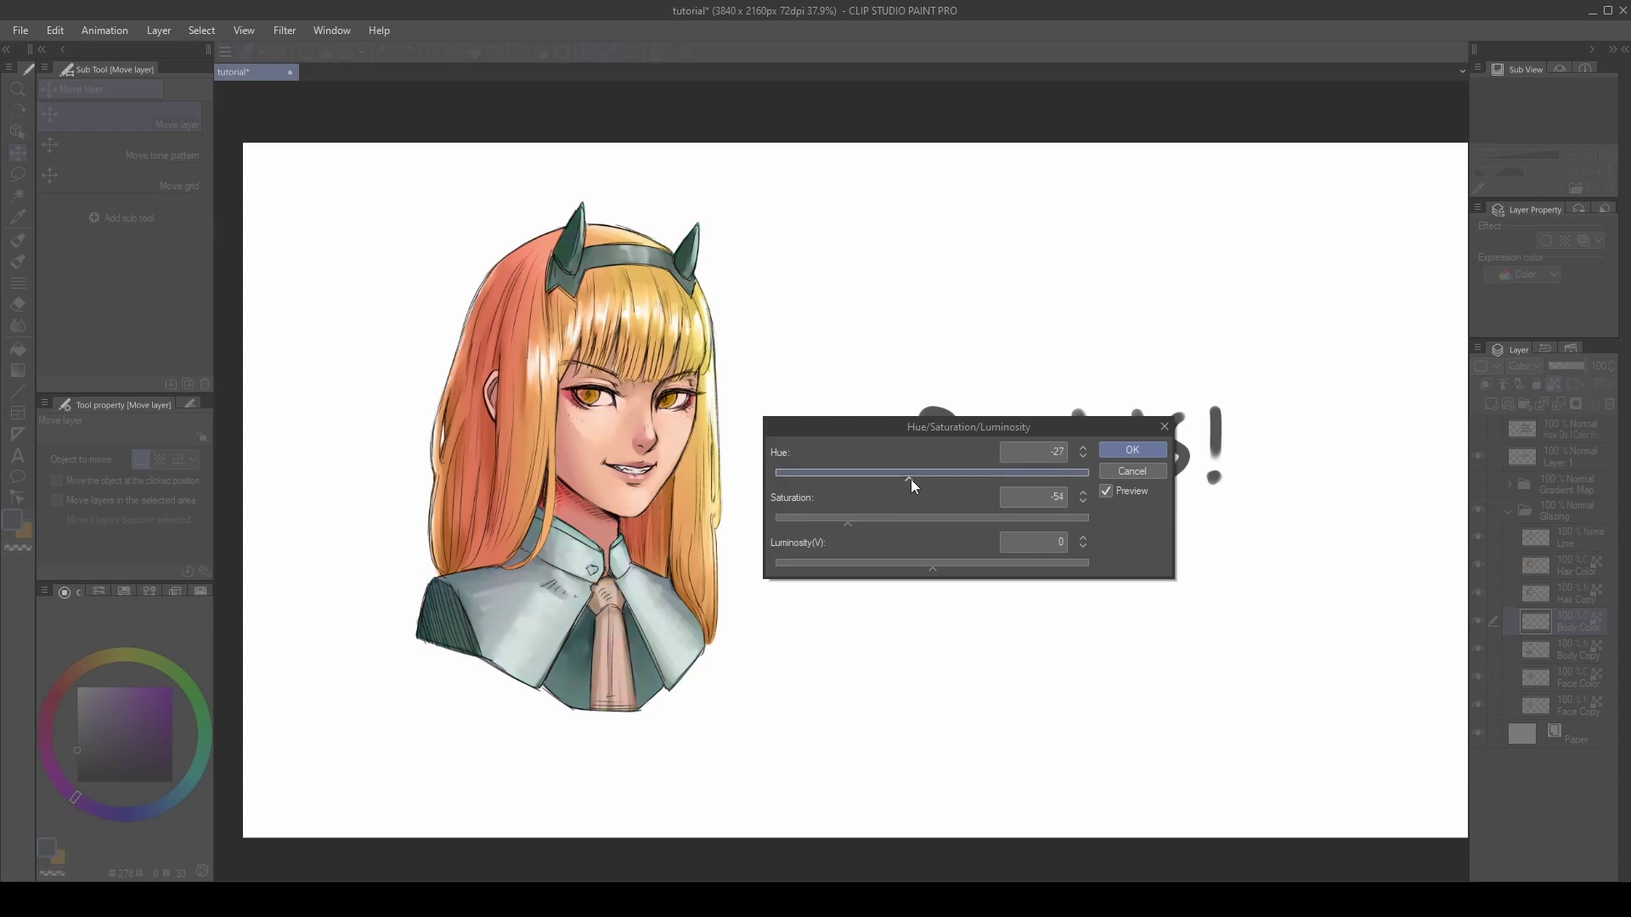
{"action": "left_click_drag", "start_coordinate": [911, 479], "coordinate": [914, 522]}
Rebalance the Body Color layer to teal clothing with an orange-gold tie and apply the correction.
{"action": "left_click", "coordinate": [892, 522]}
{"action": "left_click", "coordinate": [926, 477]}
{"action": "left_click", "coordinate": [955, 477]}
{"action": "left_click", "coordinate": [922, 477]}
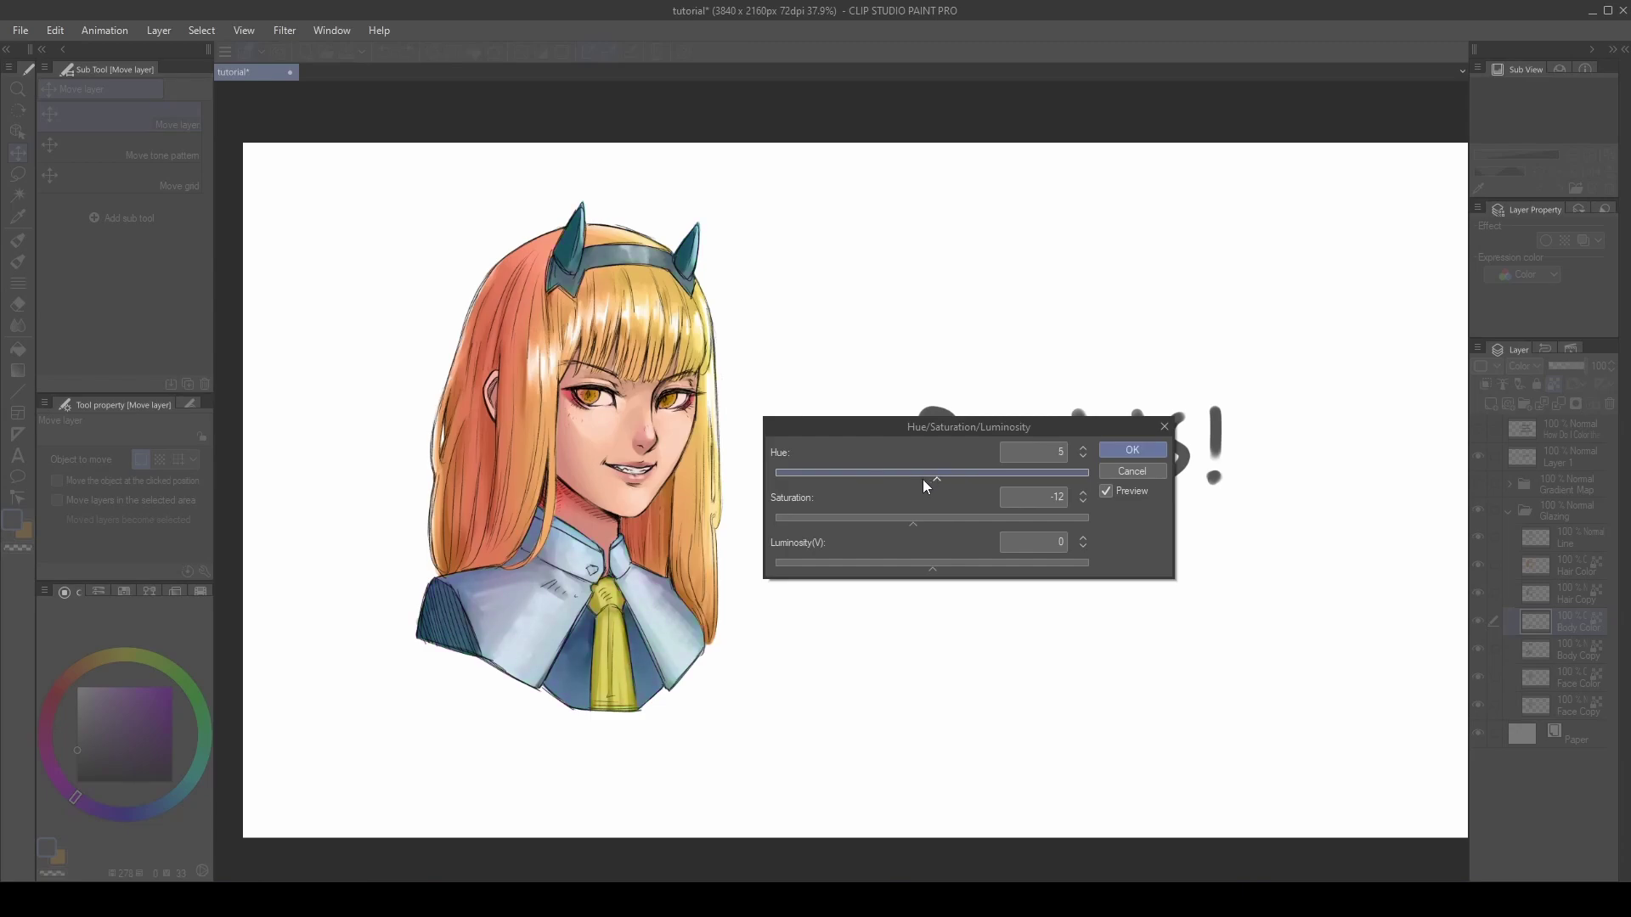
{"action": "left_click", "coordinate": [1125, 450]}
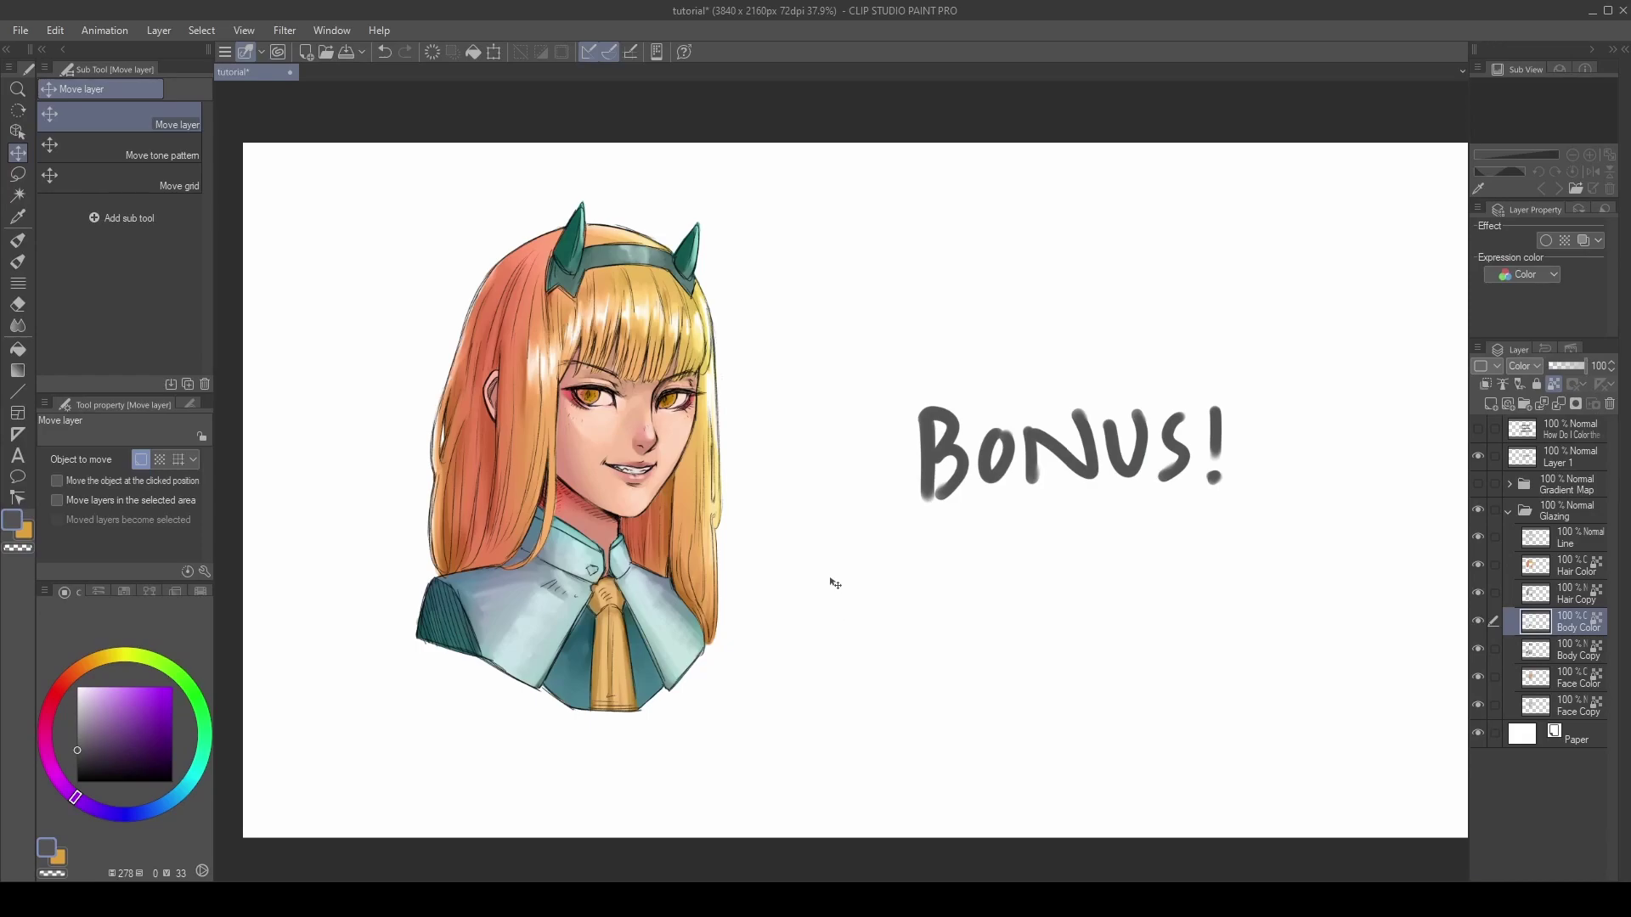
Add a new raster layer above the Line layer and prepare the Paint and apply brush with white.
{"action": "left_click", "coordinate": [1560, 540]}
{"action": "left_click", "coordinate": [1495, 400]}
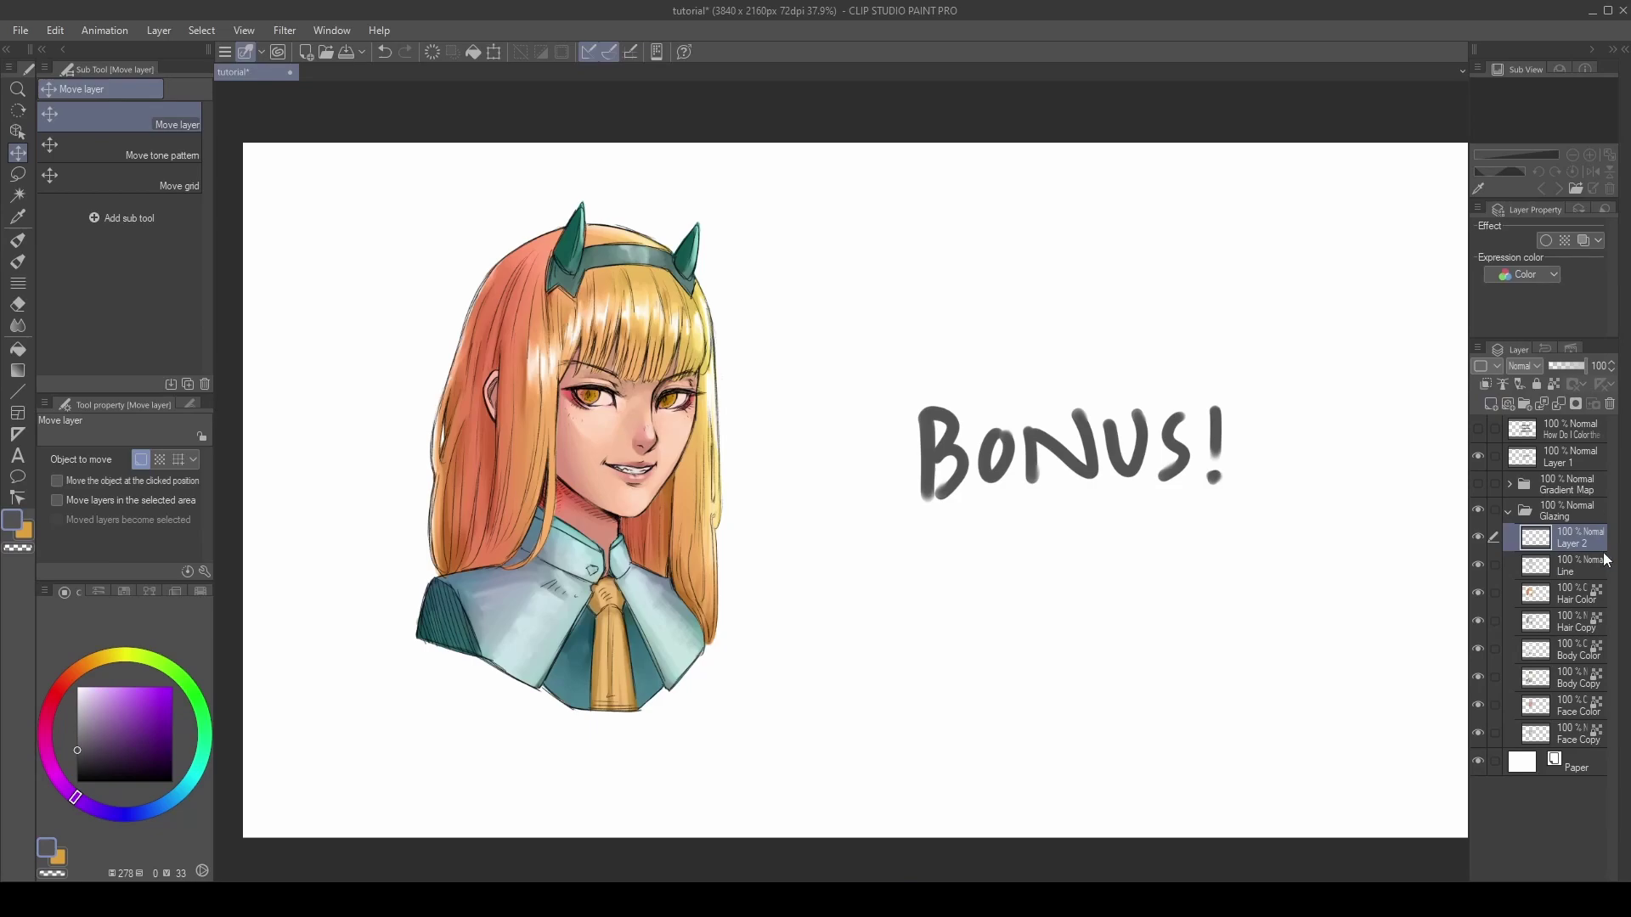
{"action": "left_click", "coordinate": [84, 694]}
{"action": "left_click", "coordinate": [77, 687]}
{"action": "key", "text": "b"}
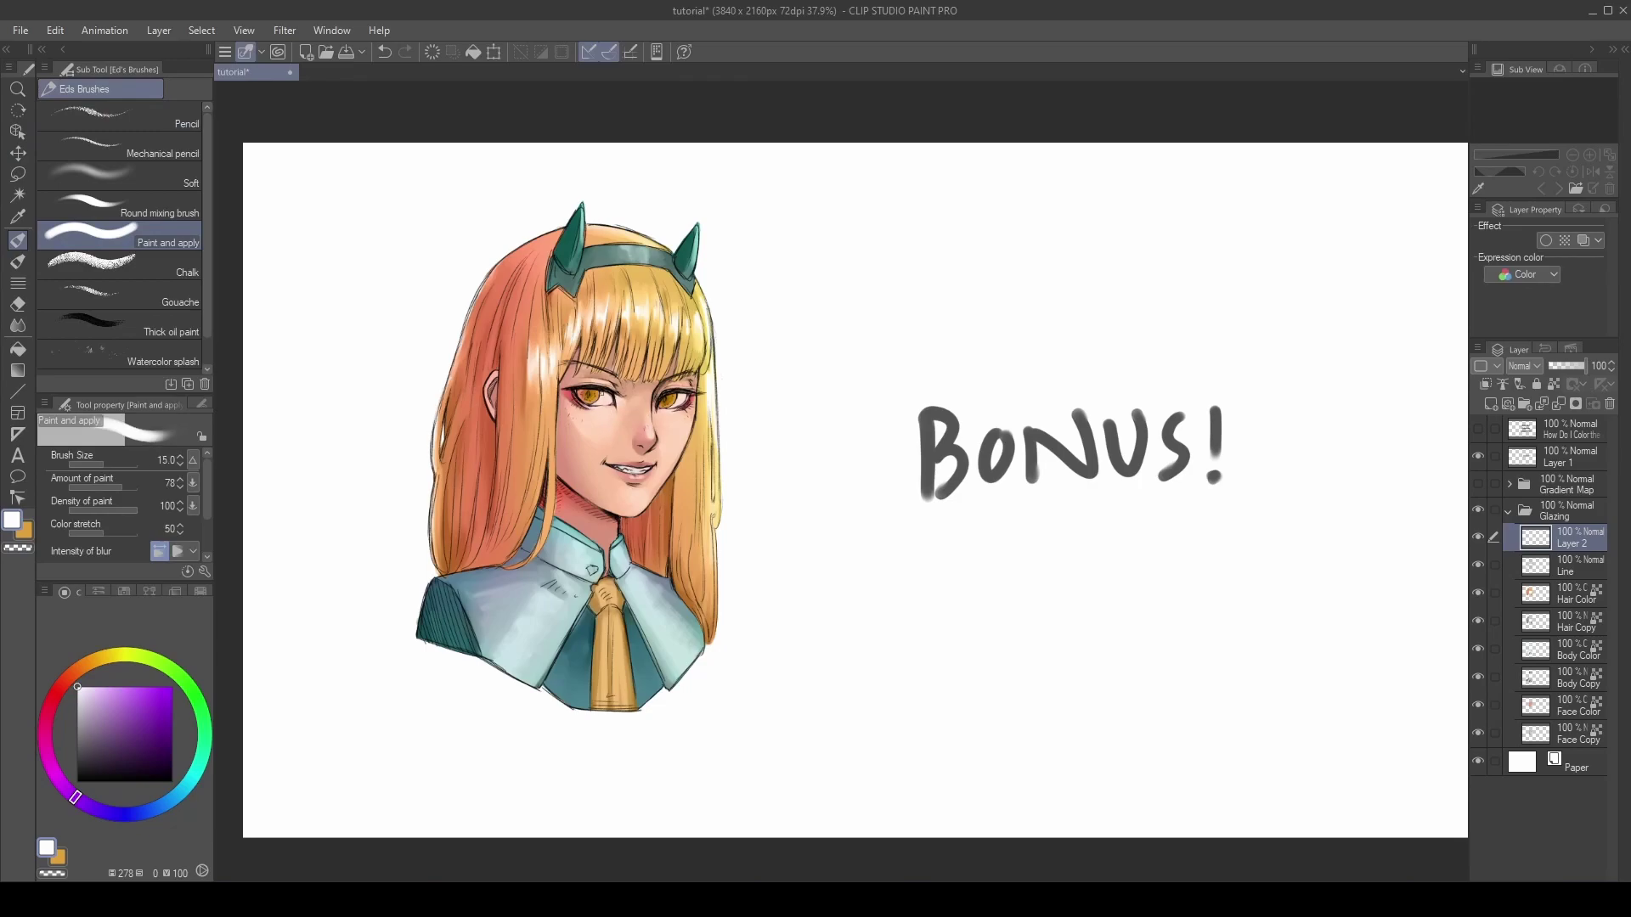
Paint small white highlights on the eyes and face, reducing the brush size to 5.
{"action": "key", "text": "bracketleft"}
{"action": "left_click_drag", "start_coordinate": [598, 396], "coordinate": [676, 399]}
{"action": "key", "text": "bracketleft"}
{"action": "key", "text": "bracketleft"}
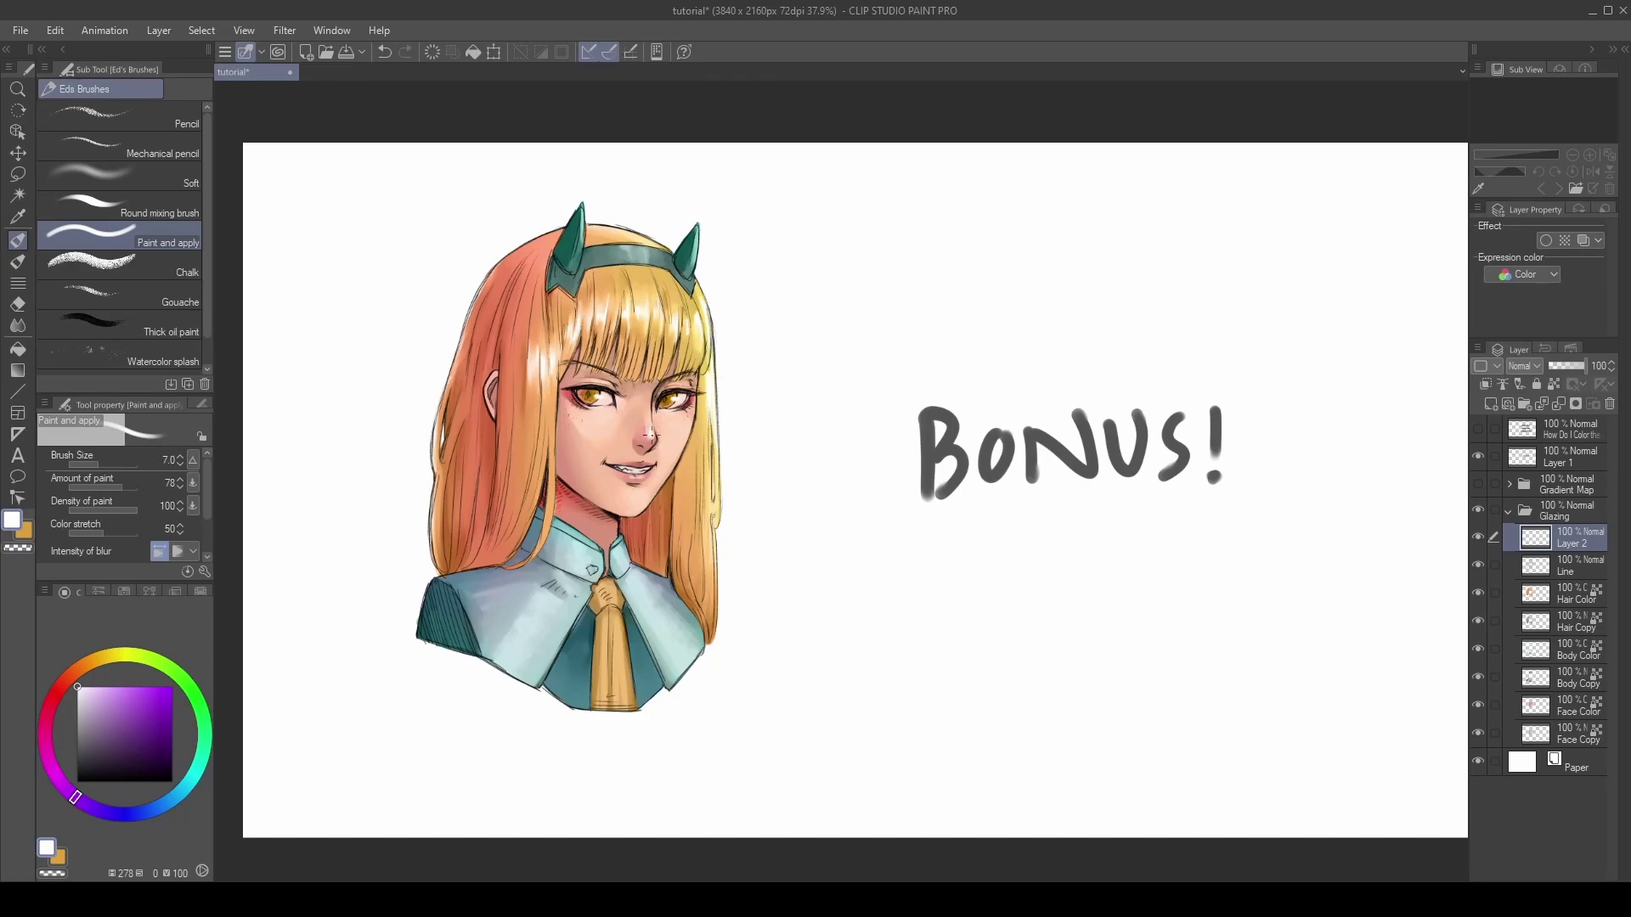
{"action": "key", "text": "bracketleft"}
Toggle the visibility of Layer 2 to compare the portrait with and without the white highlights.
{"action": "left_click", "coordinate": [1479, 537]}
{"action": "left_click", "coordinate": [1479, 537]}
{"action": "left_click", "coordinate": [1478, 538]}
{"action": "left_click", "coordinate": [1479, 537]}
Try merging the layers from Hair Color down to Face Copy into one layer, and undo the merge.
{"action": "left_click", "coordinate": [1572, 568]}
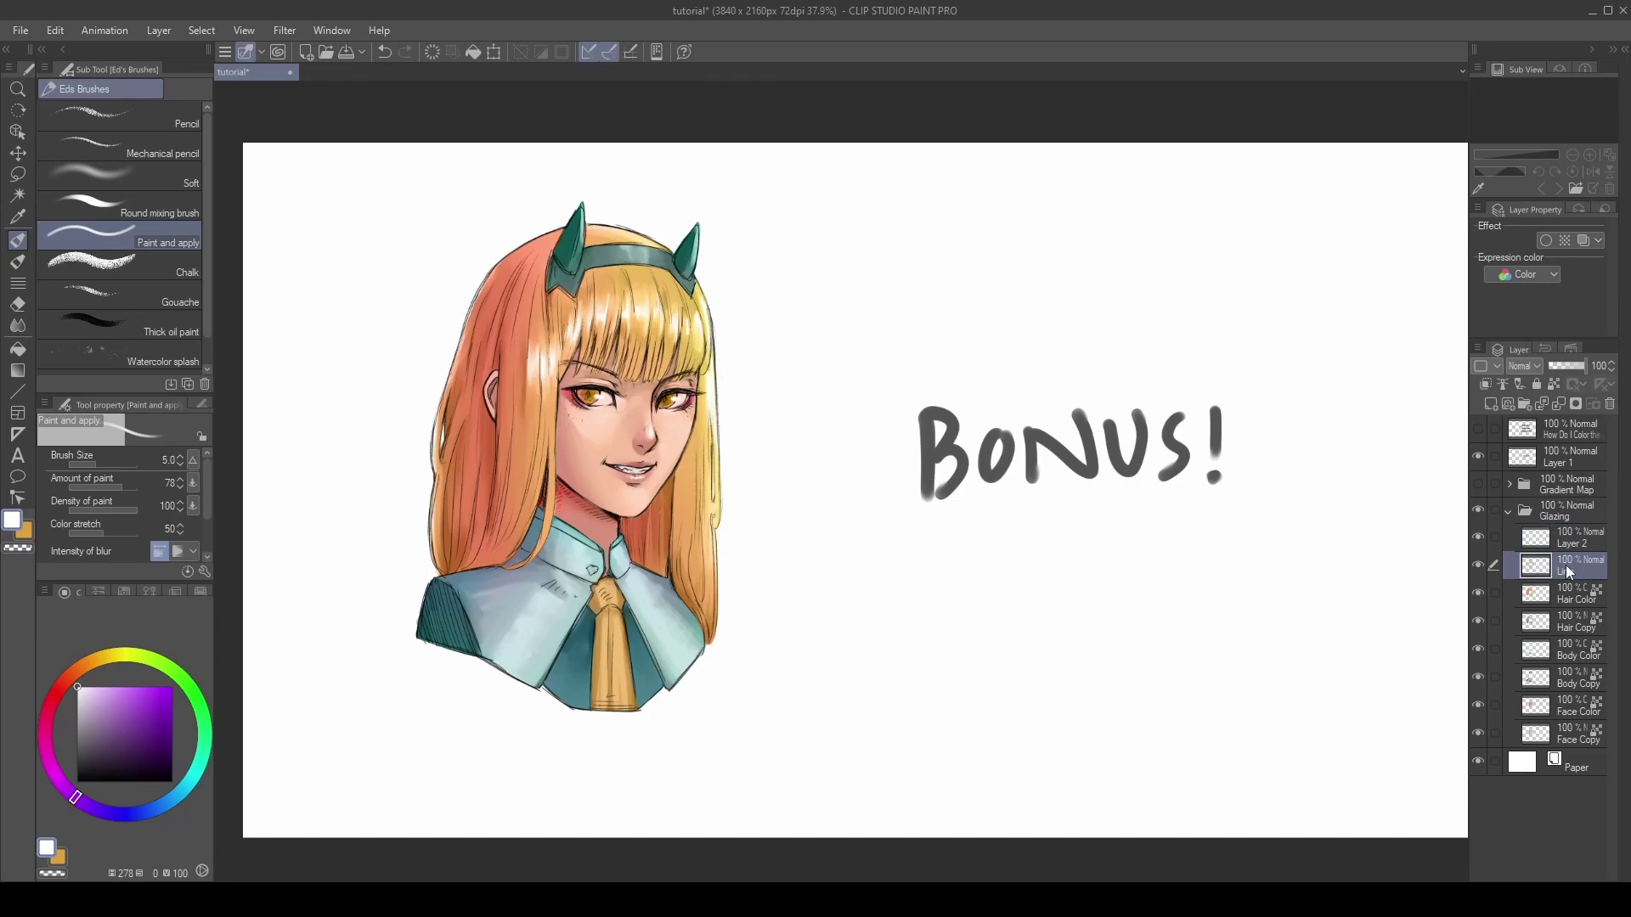
{"action": "left_click", "coordinate": [1568, 594]}
{"action": "left_click", "coordinate": [1570, 732], "text": "shift"}
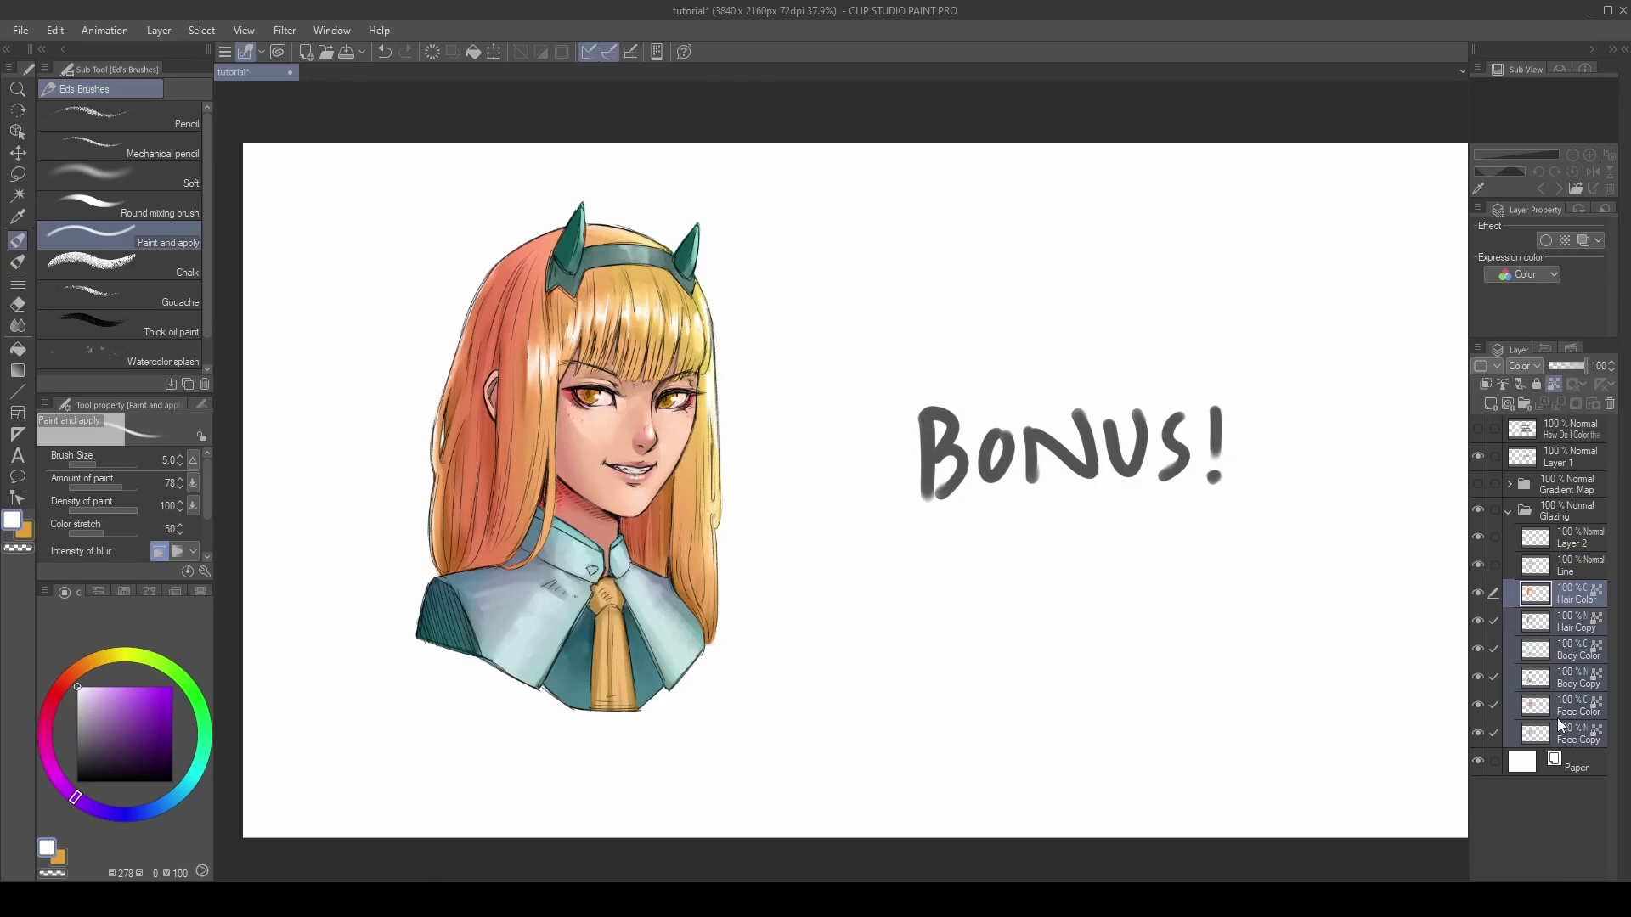
{"action": "right_click", "coordinate": [1587, 596]}
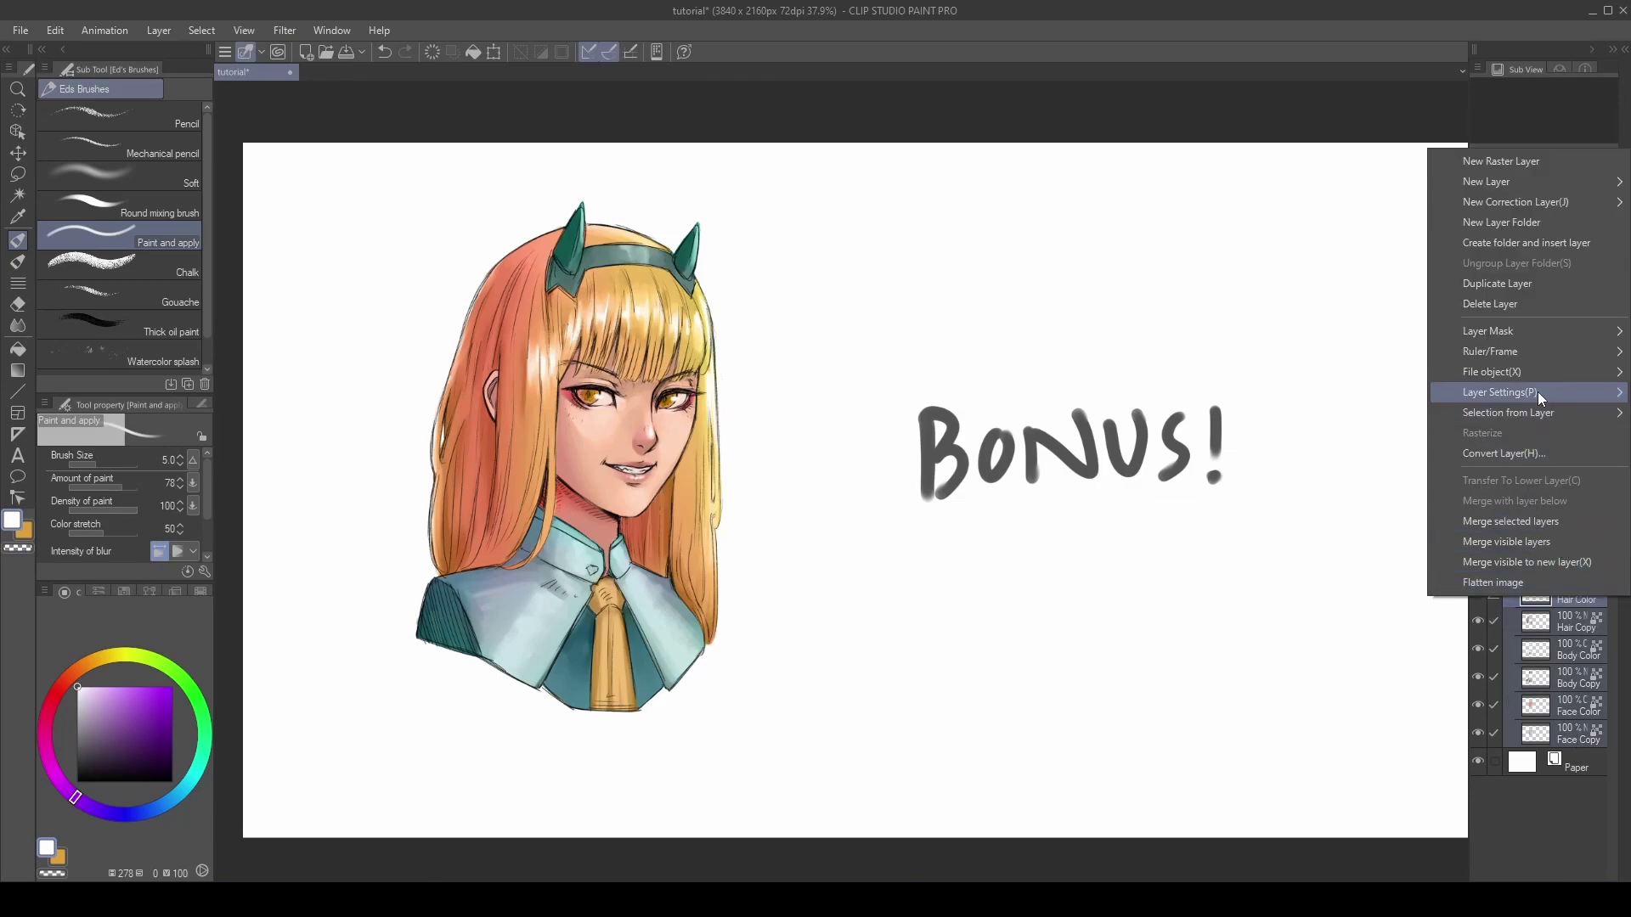
{"action": "mouse_move", "coordinate": [1538, 392]}
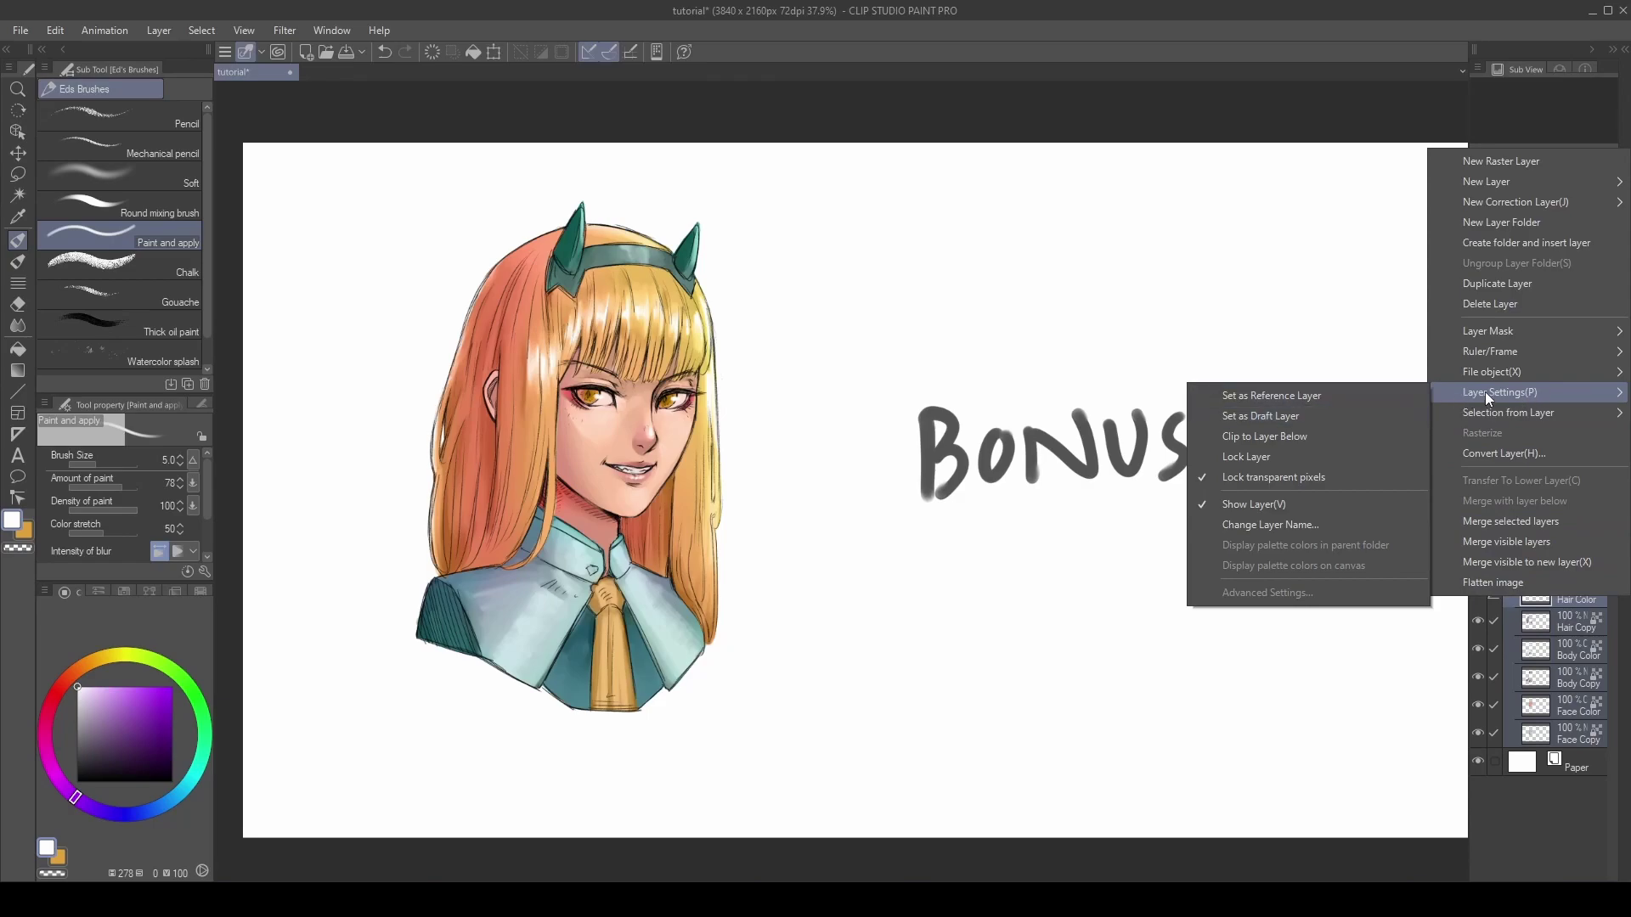
{"action": "left_click", "coordinate": [1497, 523]}
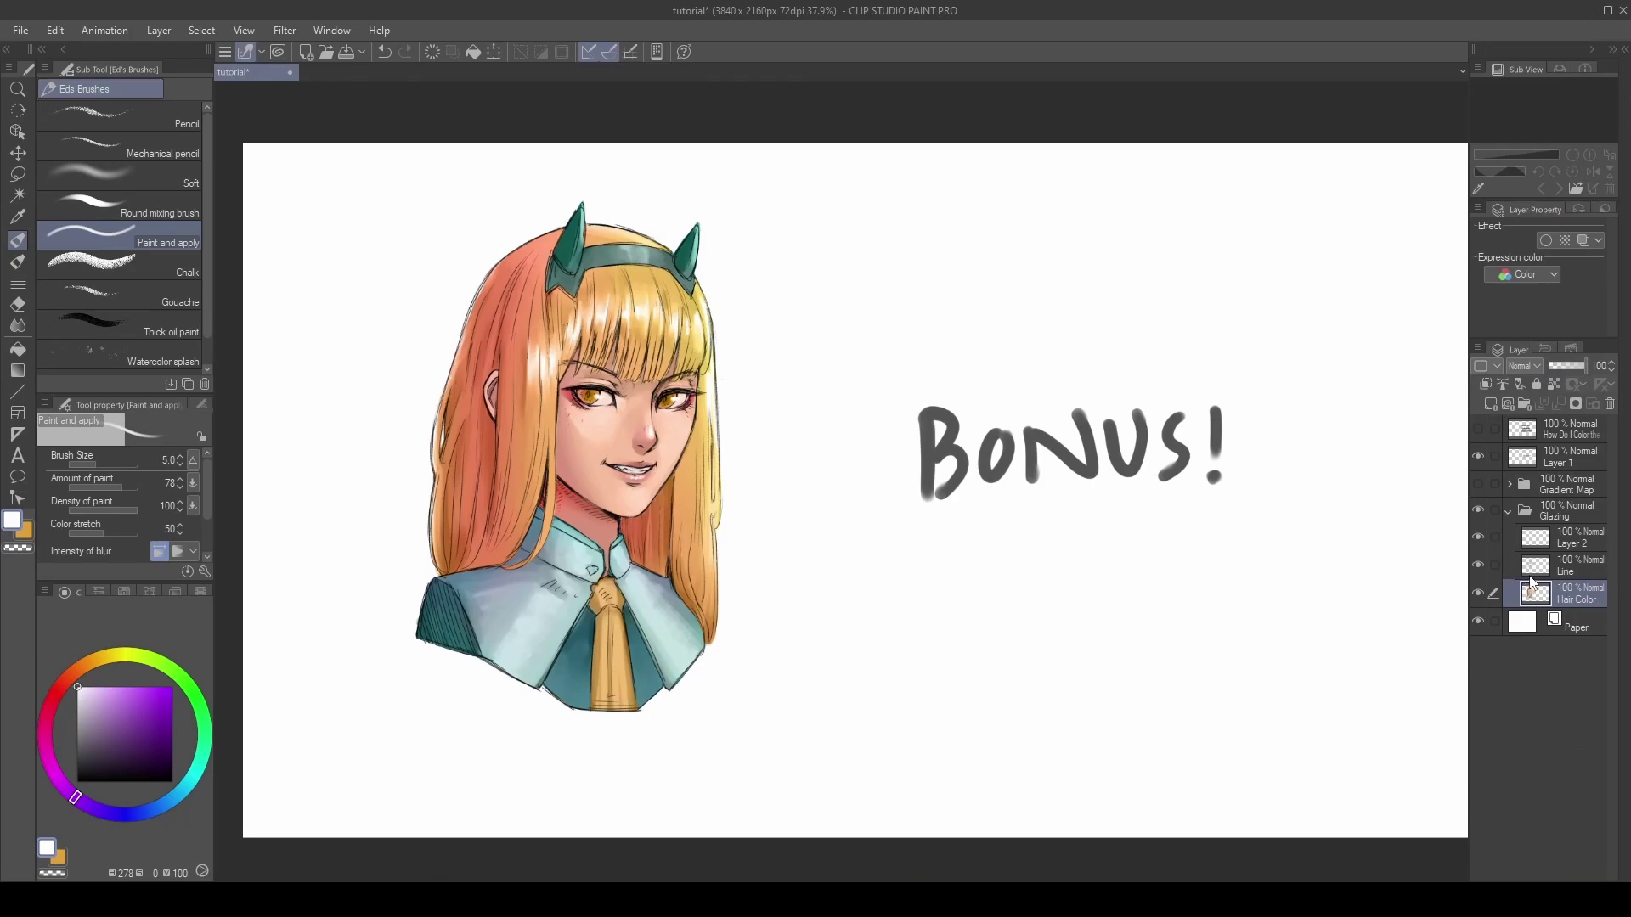
{"action": "key", "text": "ctrl+z"}
Keep a hidden duplicate of the Glazing folder beneath the original, and merge the original's hair, body and face layers into one.
{"action": "left_click", "coordinate": [1510, 511]}
{"action": "key", "text": "ctrl+c"}
{"action": "key", "text": "ctrl+v"}
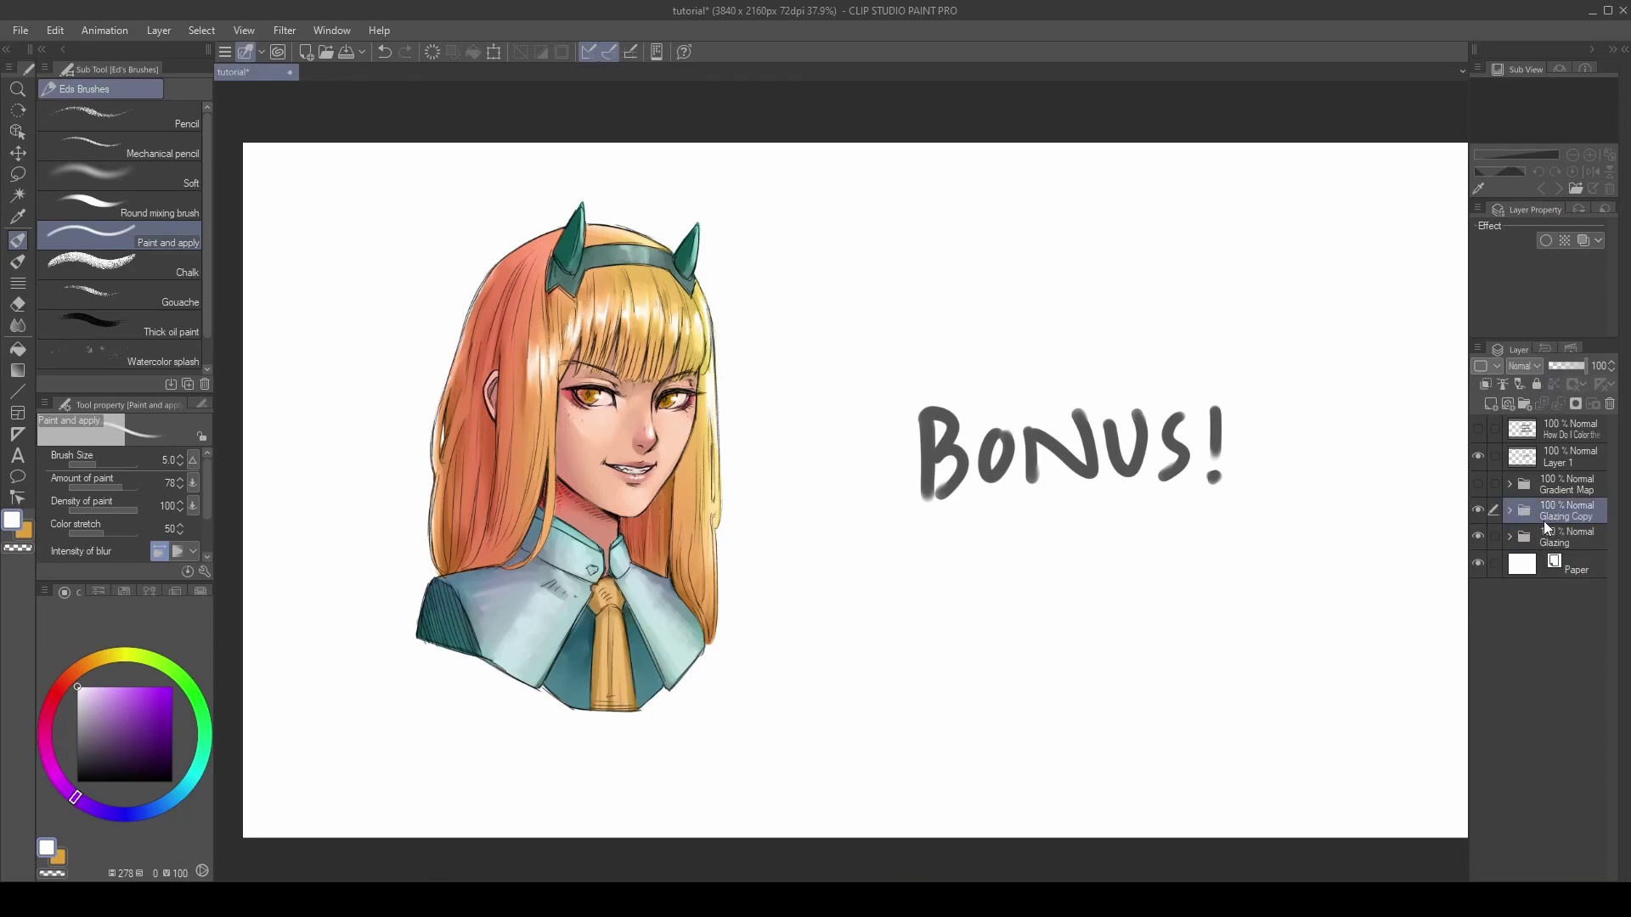
{"action": "left_click_drag", "start_coordinate": [1561, 510], "coordinate": [1554, 550]}
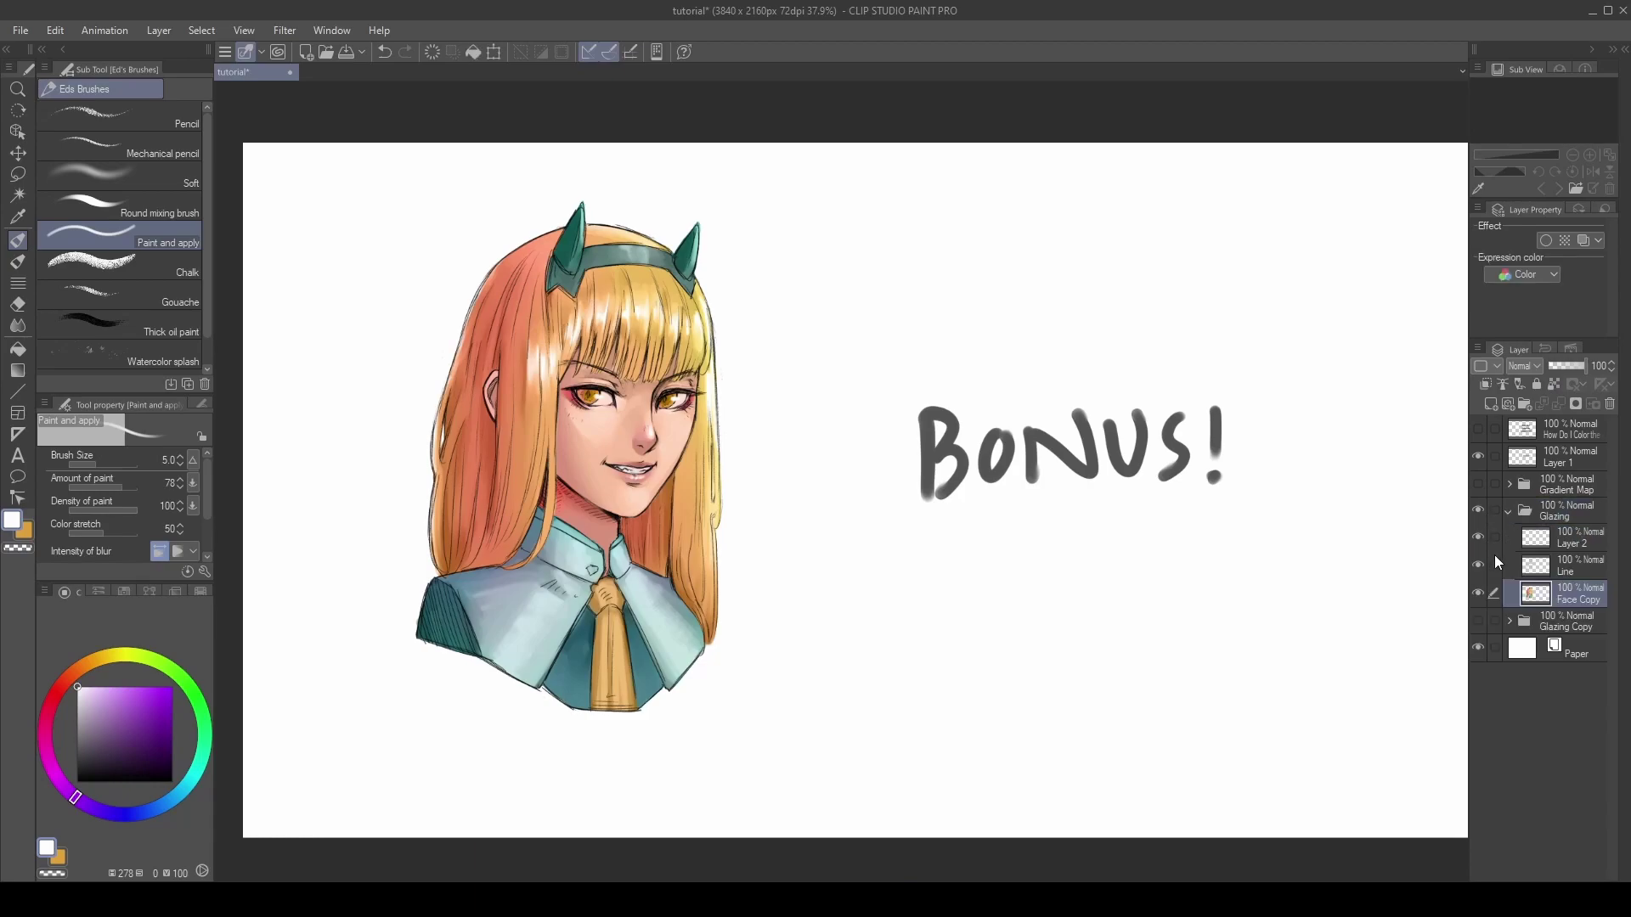
{"action": "left_click_drag", "start_coordinate": [1478, 564], "coordinate": [1478, 538]}
Start a Color balance correction on the merged Face Copy layer, testing a strong yellow shift and returning the Yellow–Blue level to about 2.
{"action": "left_click", "coordinate": [55, 30]}
{"action": "mouse_move", "coordinate": [204, 418]}
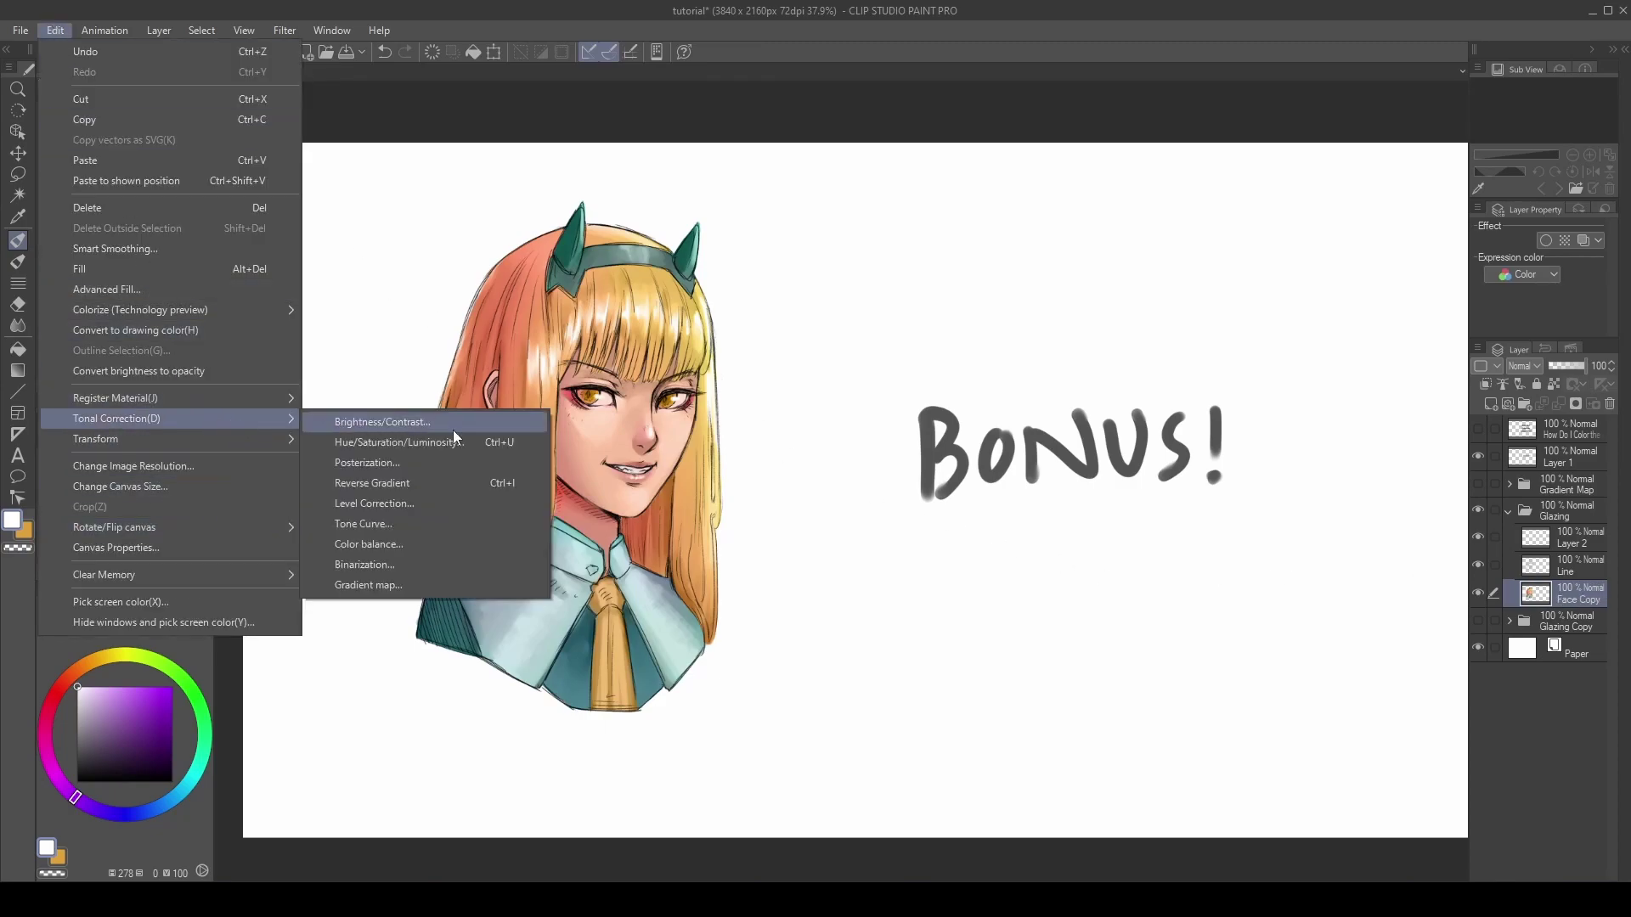
{"action": "left_click", "coordinate": [447, 544]}
{"action": "left_click_drag", "start_coordinate": [1219, 444], "coordinate": [1011, 370]}
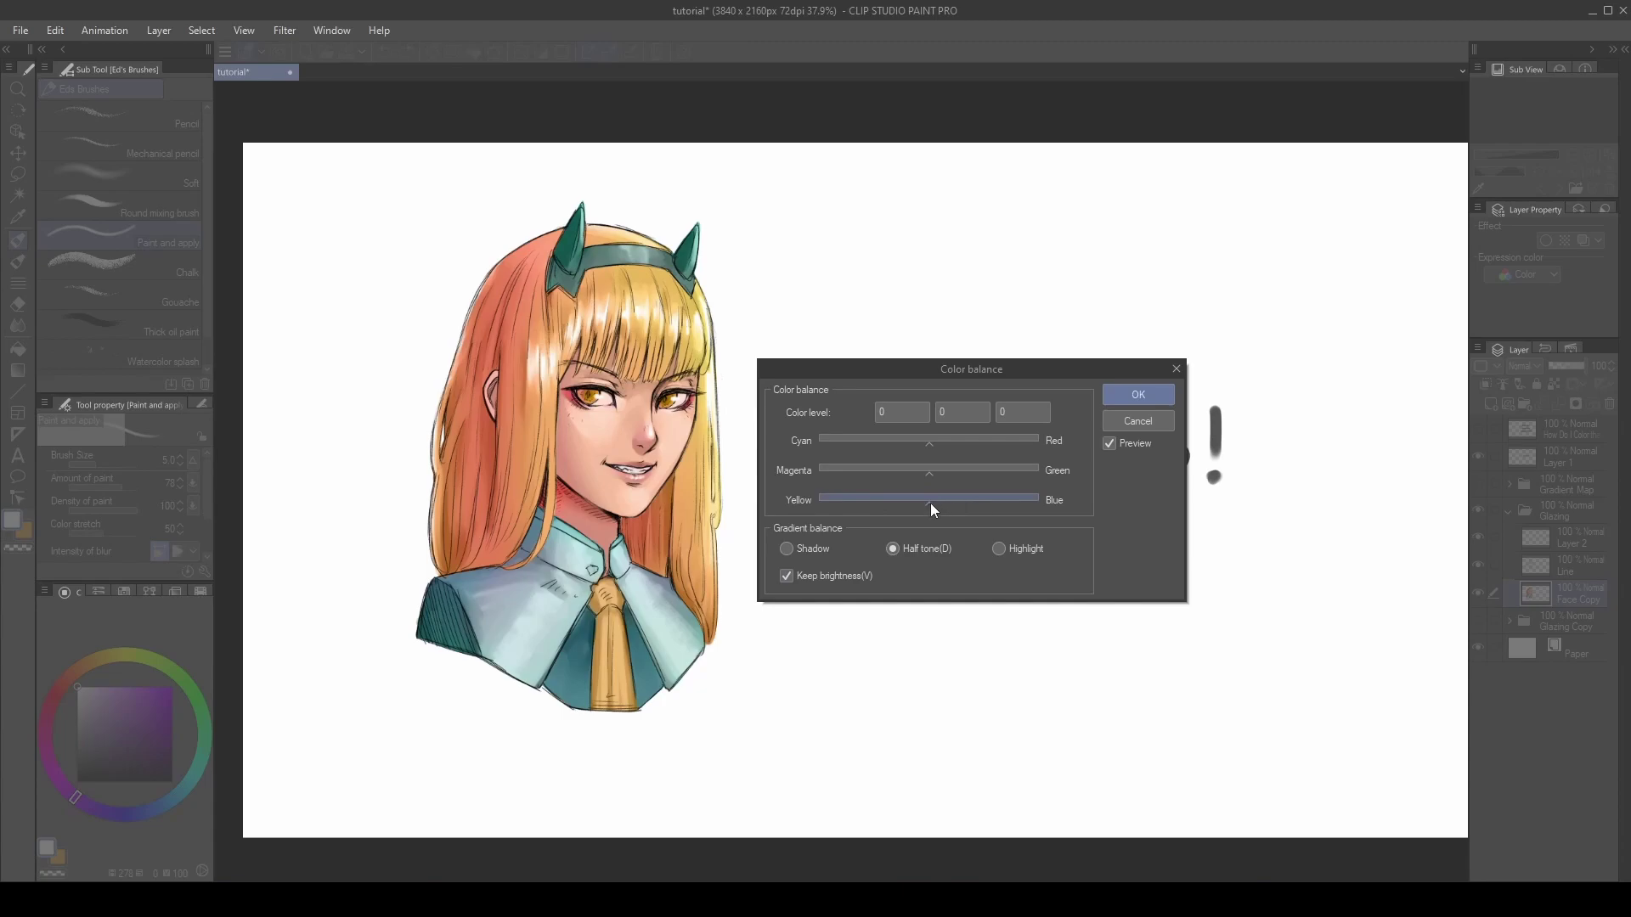
{"action": "left_click_drag", "start_coordinate": [930, 503], "coordinate": [813, 507]}
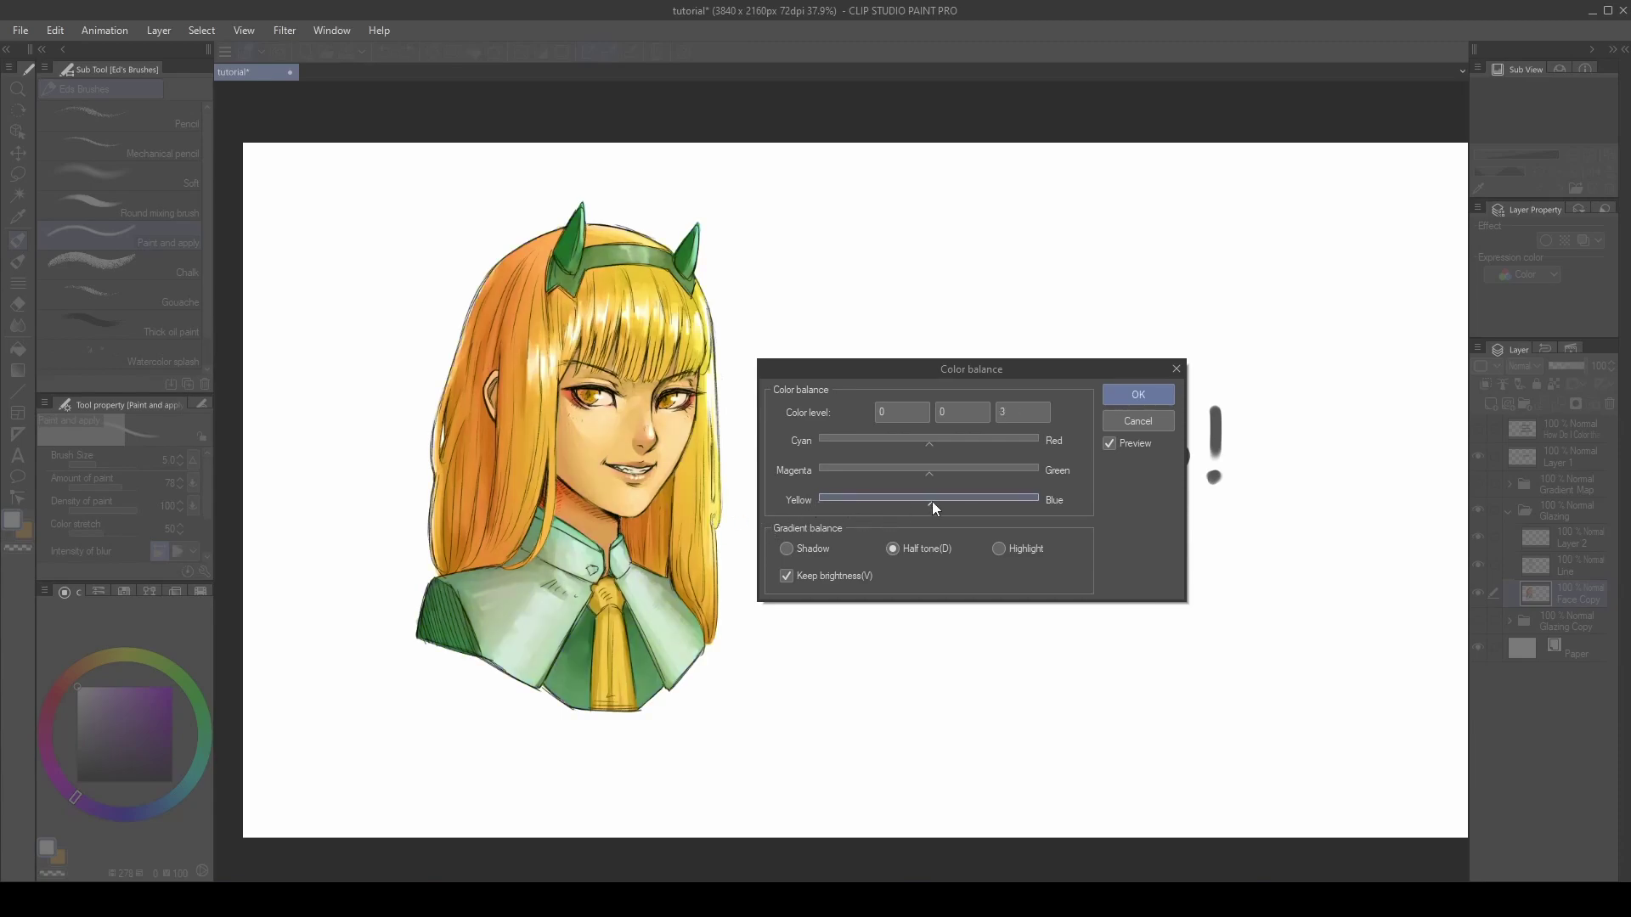
{"action": "left_click", "coordinate": [933, 503]}
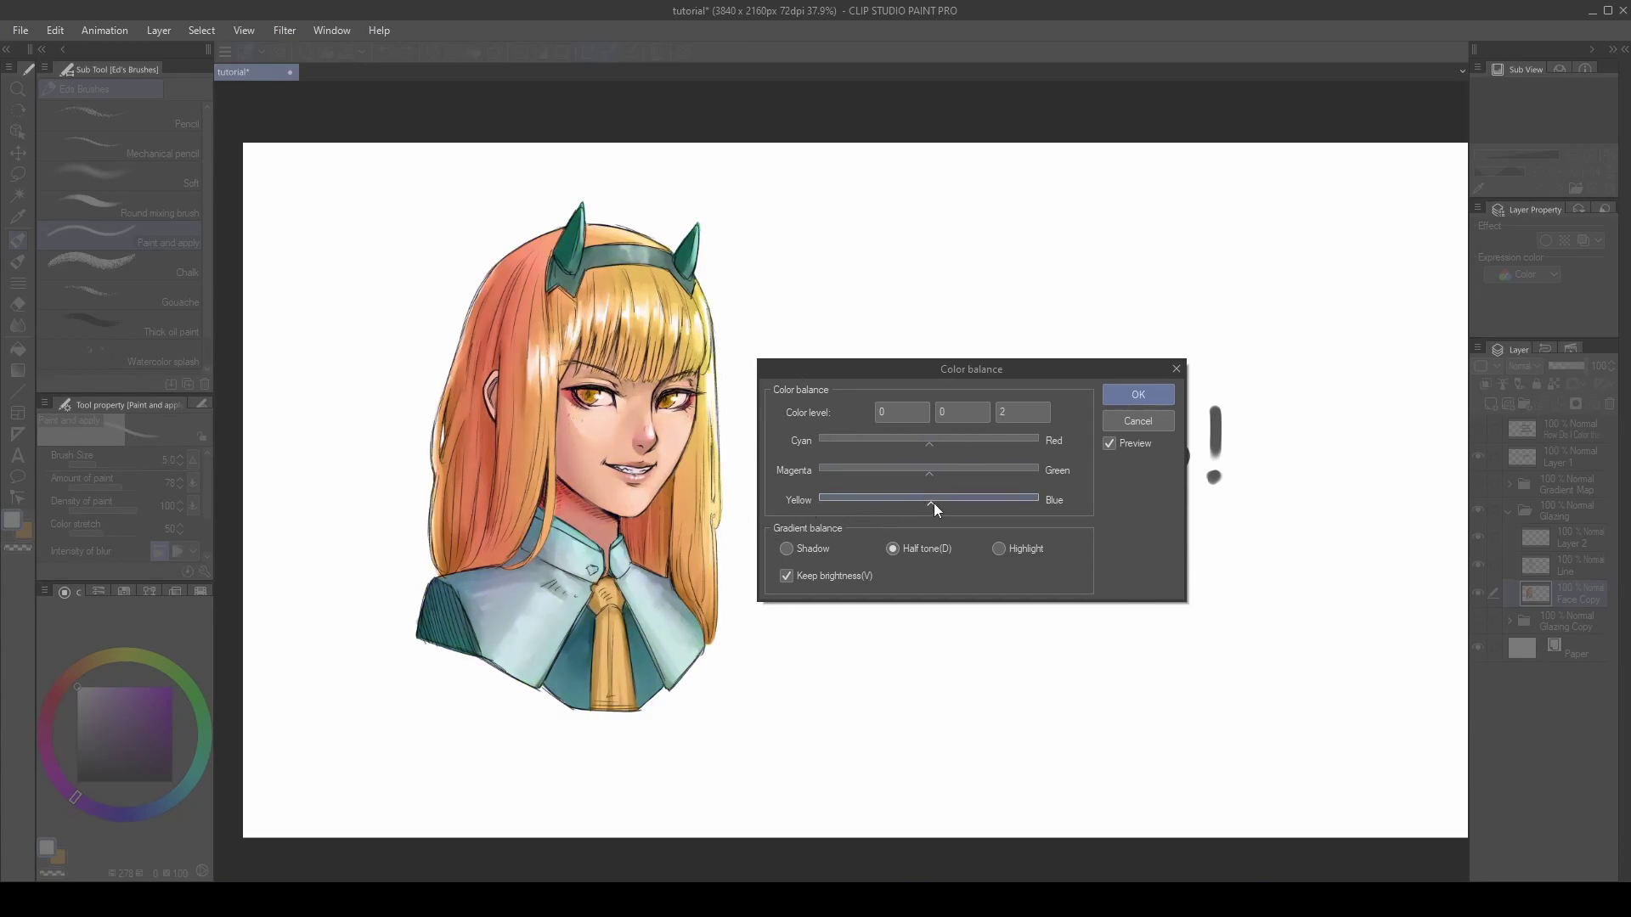
Adjust the half-tone color balance to Cyan–Red 14, Magenta–Green -11 and Yellow–Blue 7.
{"action": "left_click", "coordinate": [942, 476]}
{"action": "left_click", "coordinate": [936, 442]}
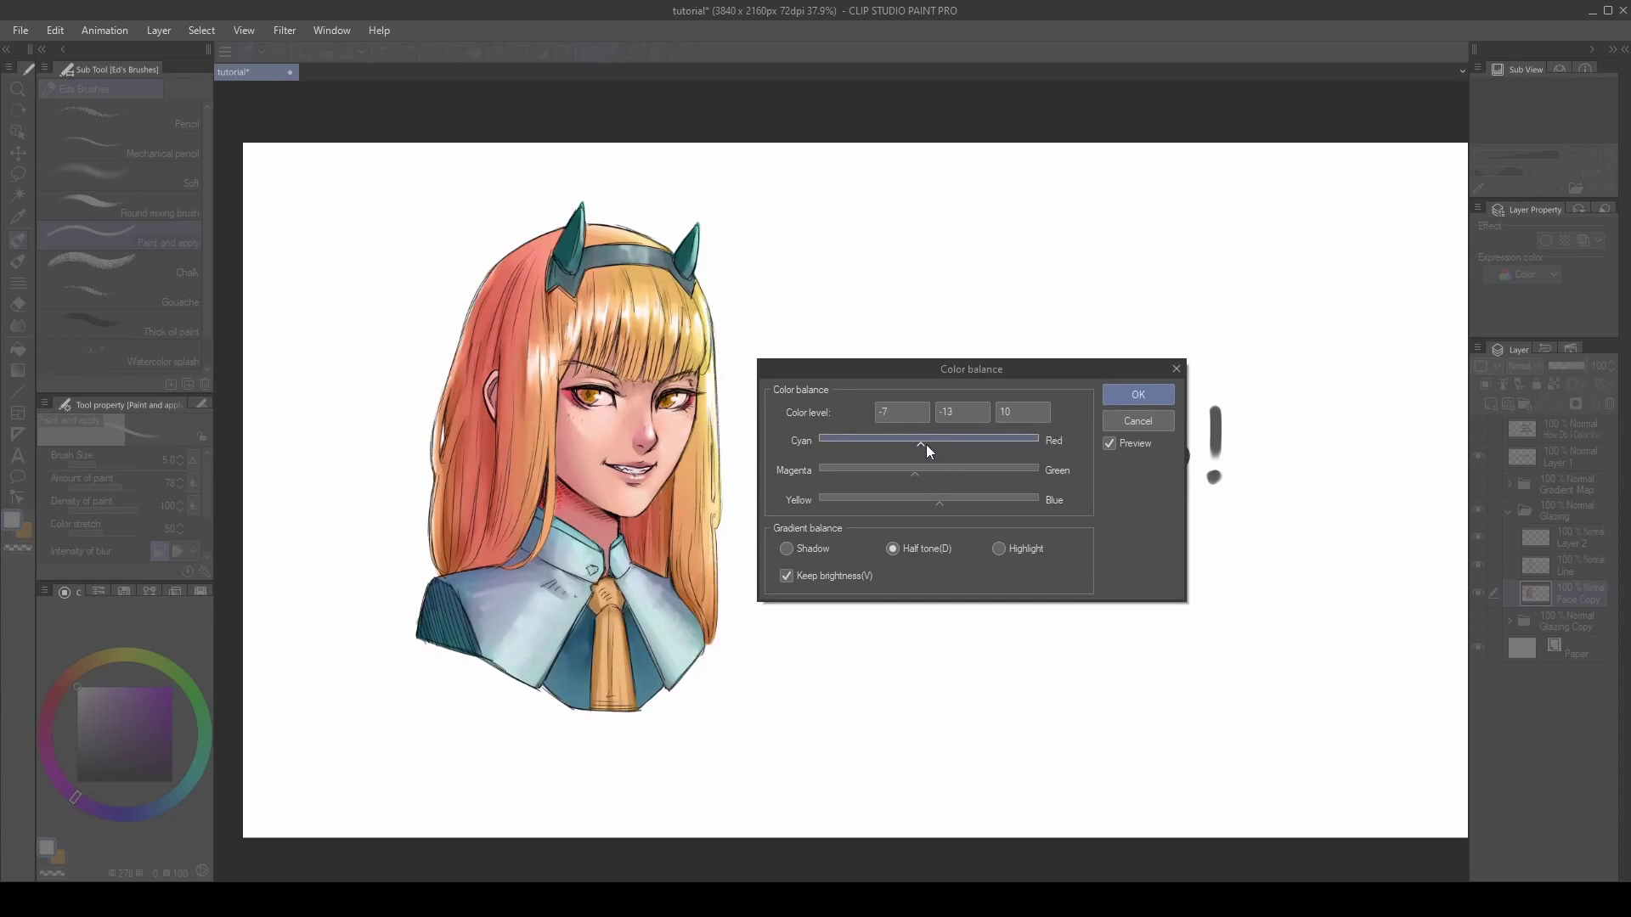
{"action": "left_click_drag", "start_coordinate": [950, 442], "coordinate": [920, 473]}
{"action": "left_click", "coordinate": [938, 459]}
{"action": "left_click", "coordinate": [939, 503]}
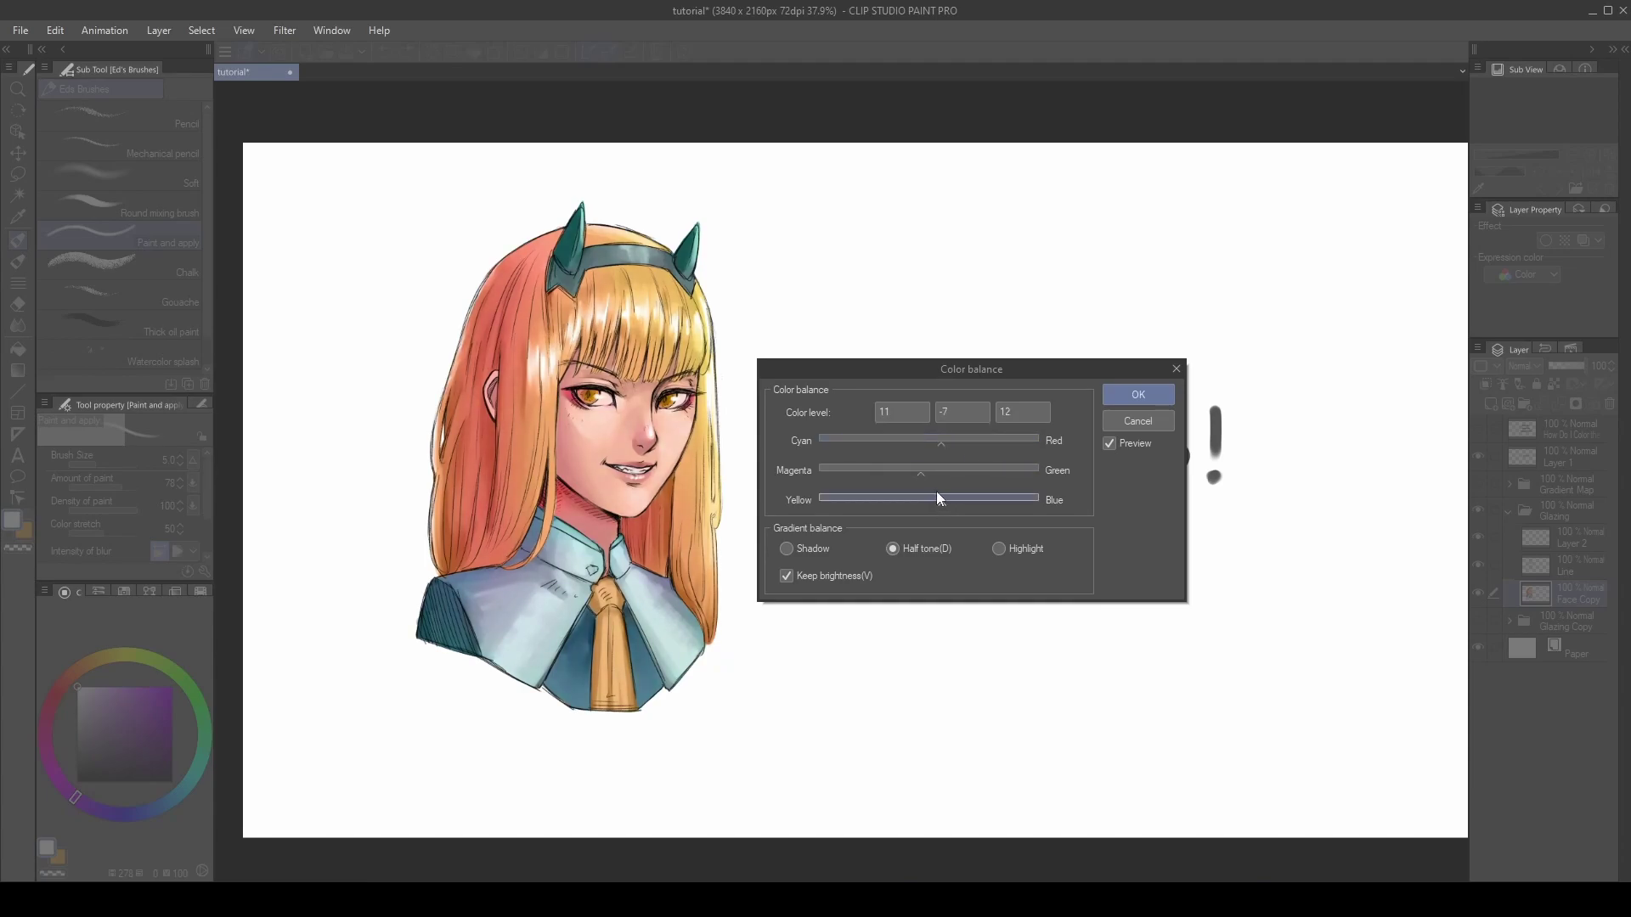
{"action": "left_click", "coordinate": [941, 445]}
{"action": "left_click", "coordinate": [938, 503]}
{"action": "left_click", "coordinate": [919, 473]}
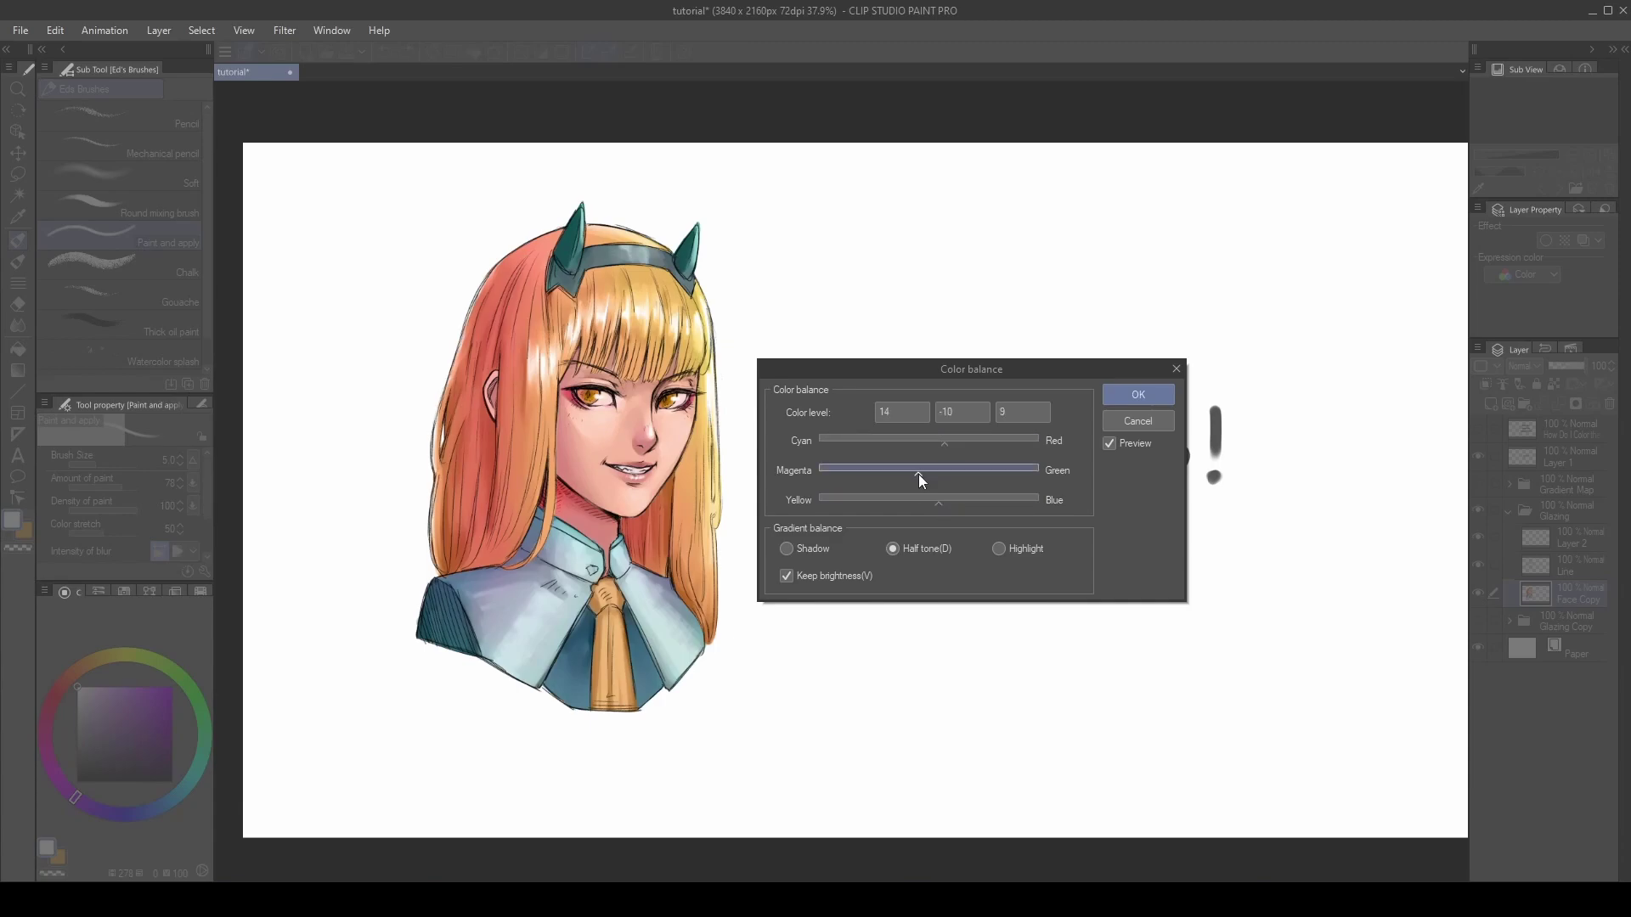
{"action": "left_click", "coordinate": [938, 502]}
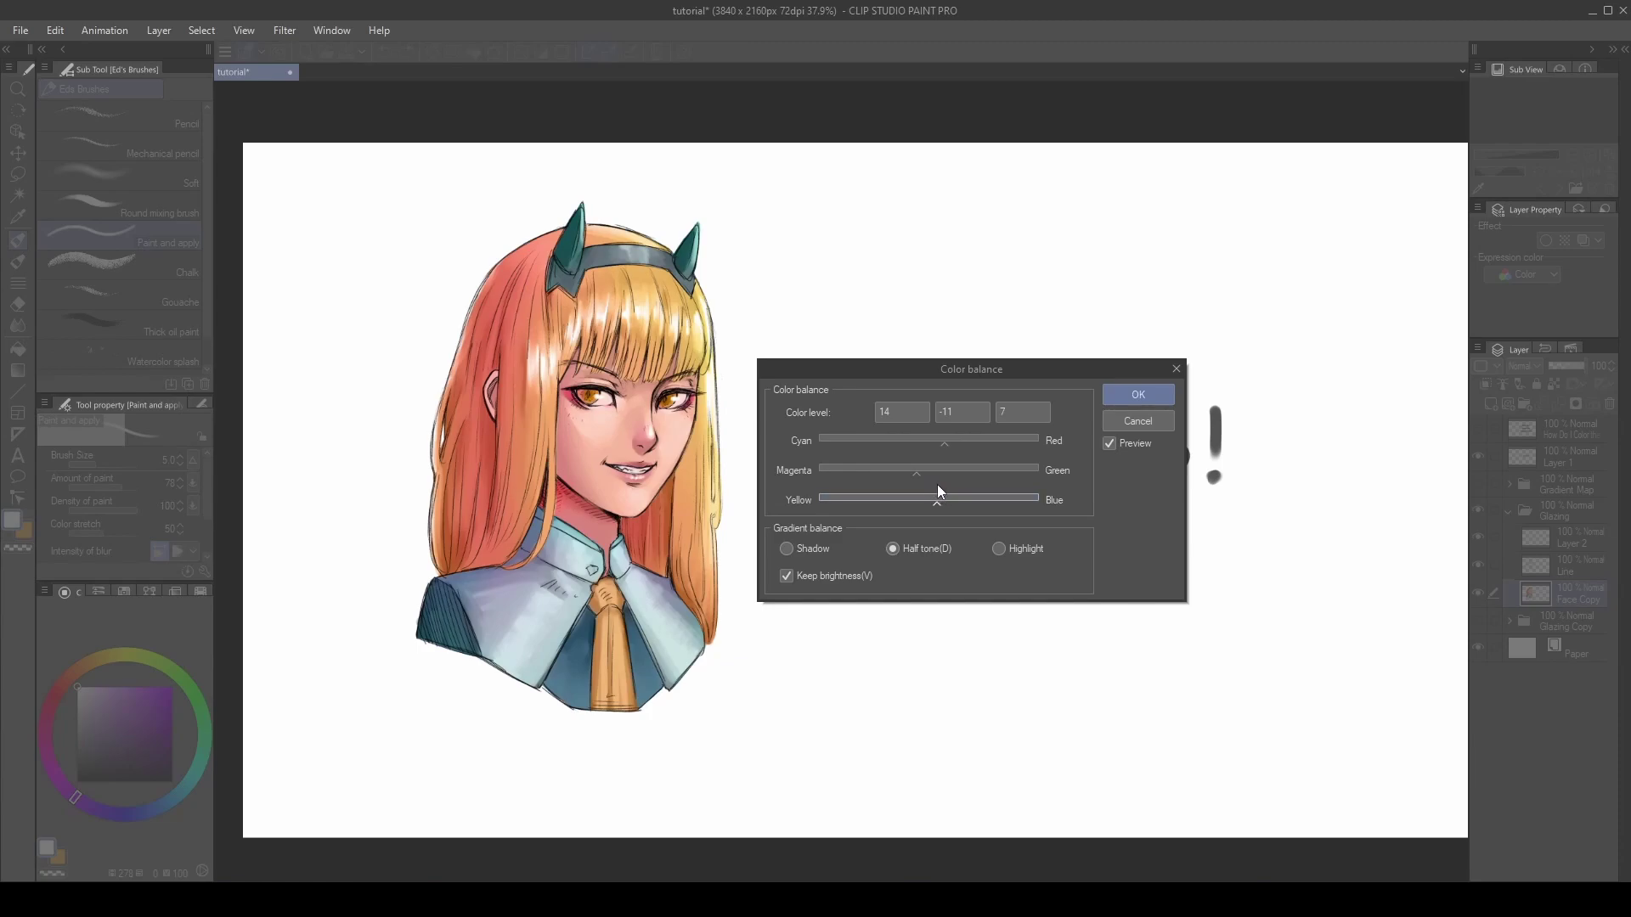
Shift the shadow color balance to Cyan–Red about 3 and Magenta–Green -10, keeping Yellow–Blue at 0.
{"action": "left_click", "coordinate": [786, 549]}
{"action": "left_click_drag", "start_coordinate": [928, 475], "coordinate": [916, 473]}
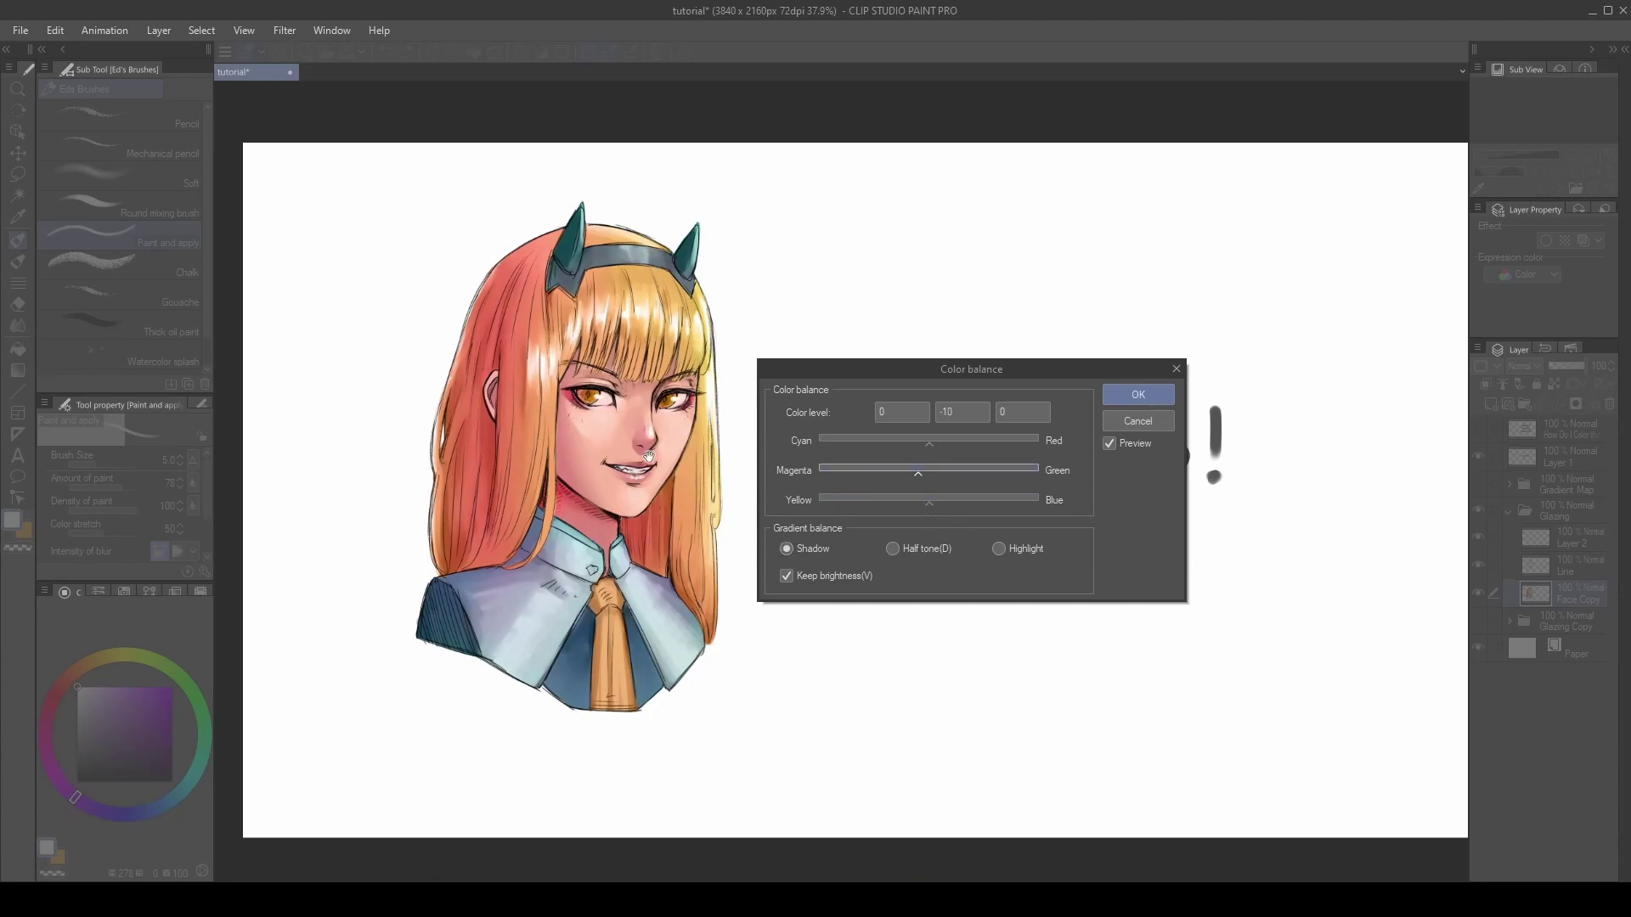
{"action": "left_click", "coordinate": [938, 501]}
{"action": "left_click_drag", "start_coordinate": [938, 501], "coordinate": [928, 505]}
{"action": "left_click_drag", "start_coordinate": [931, 442], "coordinate": [942, 443]}
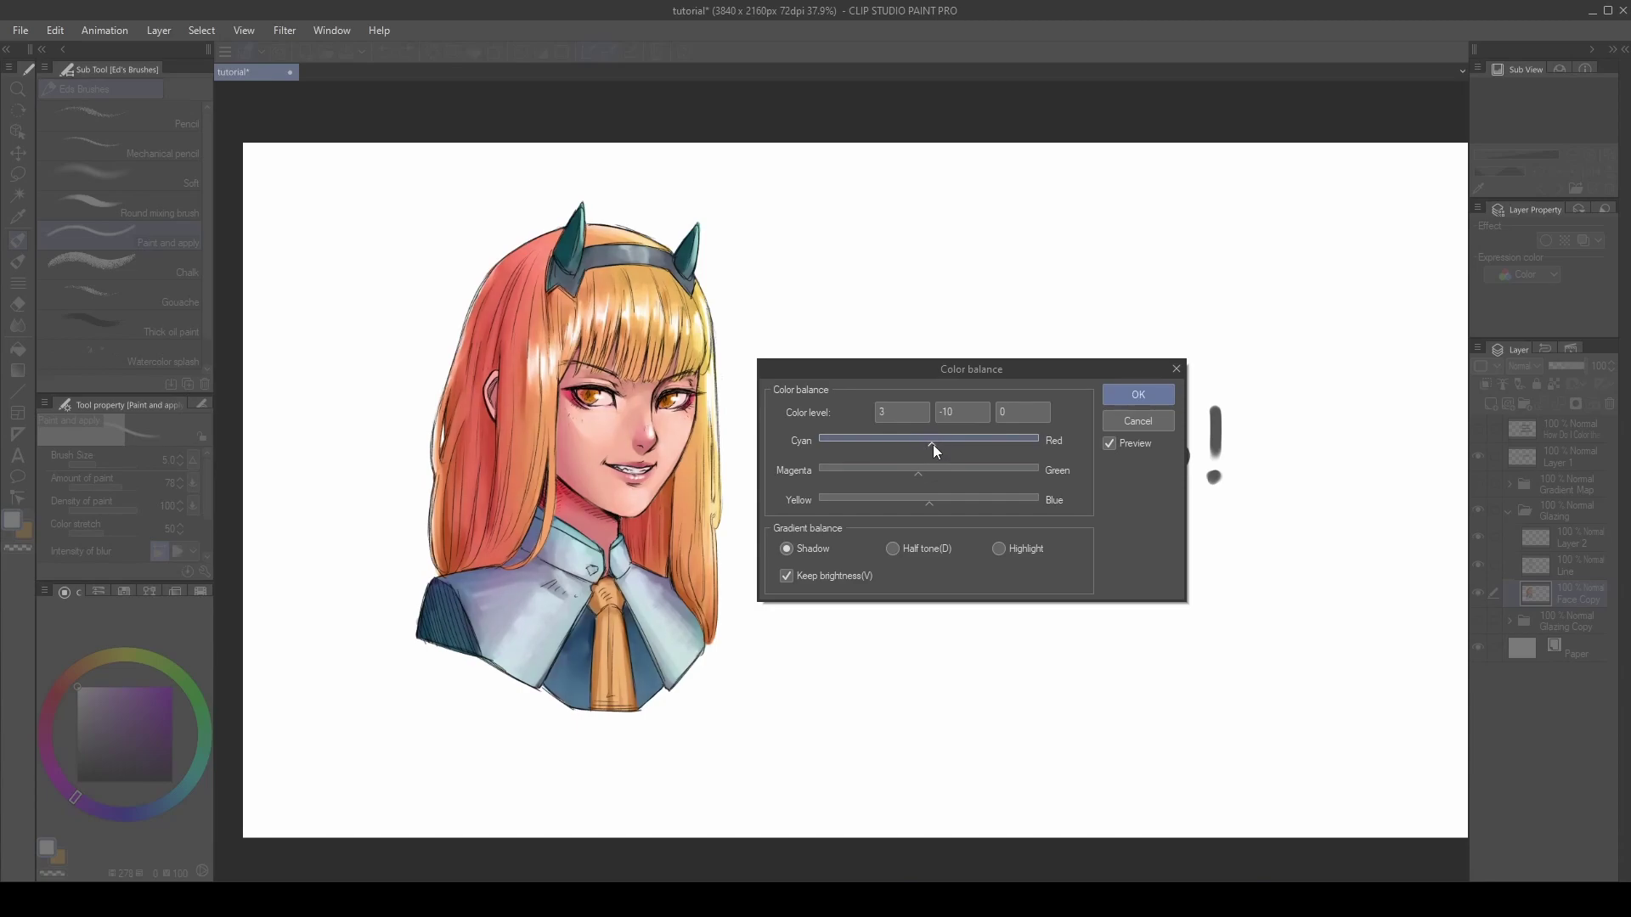
Set the highlight color balance to Cyan–Red -1, Magenta–Green 8 and Yellow–Blue 8, and apply the correction.
{"action": "left_click", "coordinate": [999, 548]}
{"action": "left_click", "coordinate": [940, 442]}
{"action": "left_click", "coordinate": [941, 469]}
{"action": "left_click", "coordinate": [940, 499]}
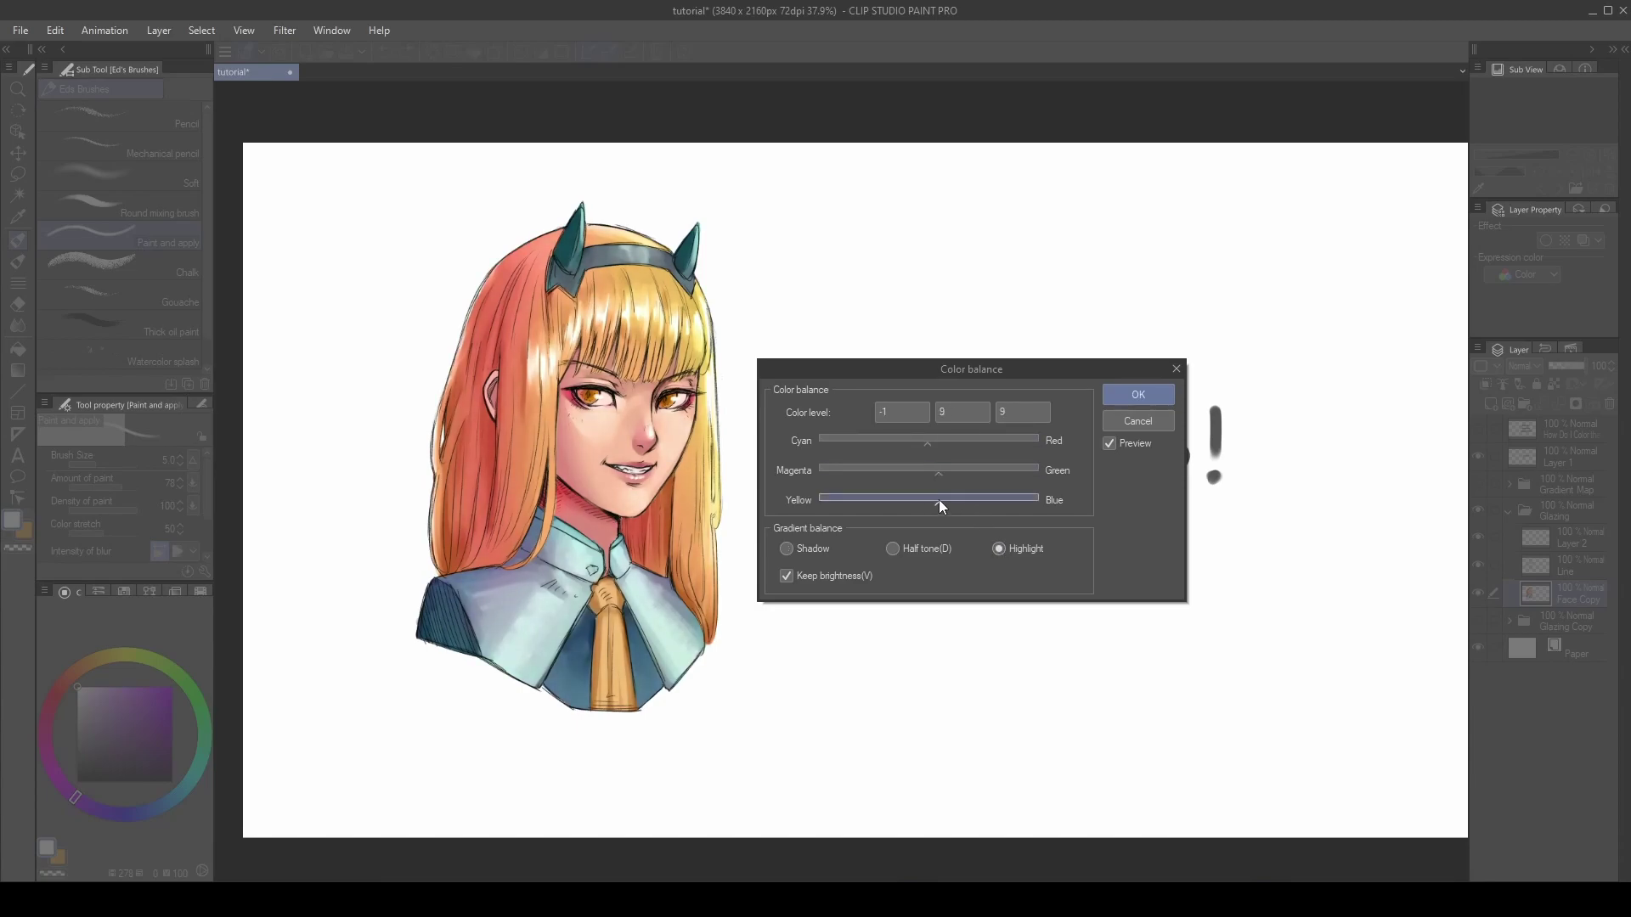
{"action": "left_click_drag", "start_coordinate": [920, 474], "coordinate": [937, 474]}
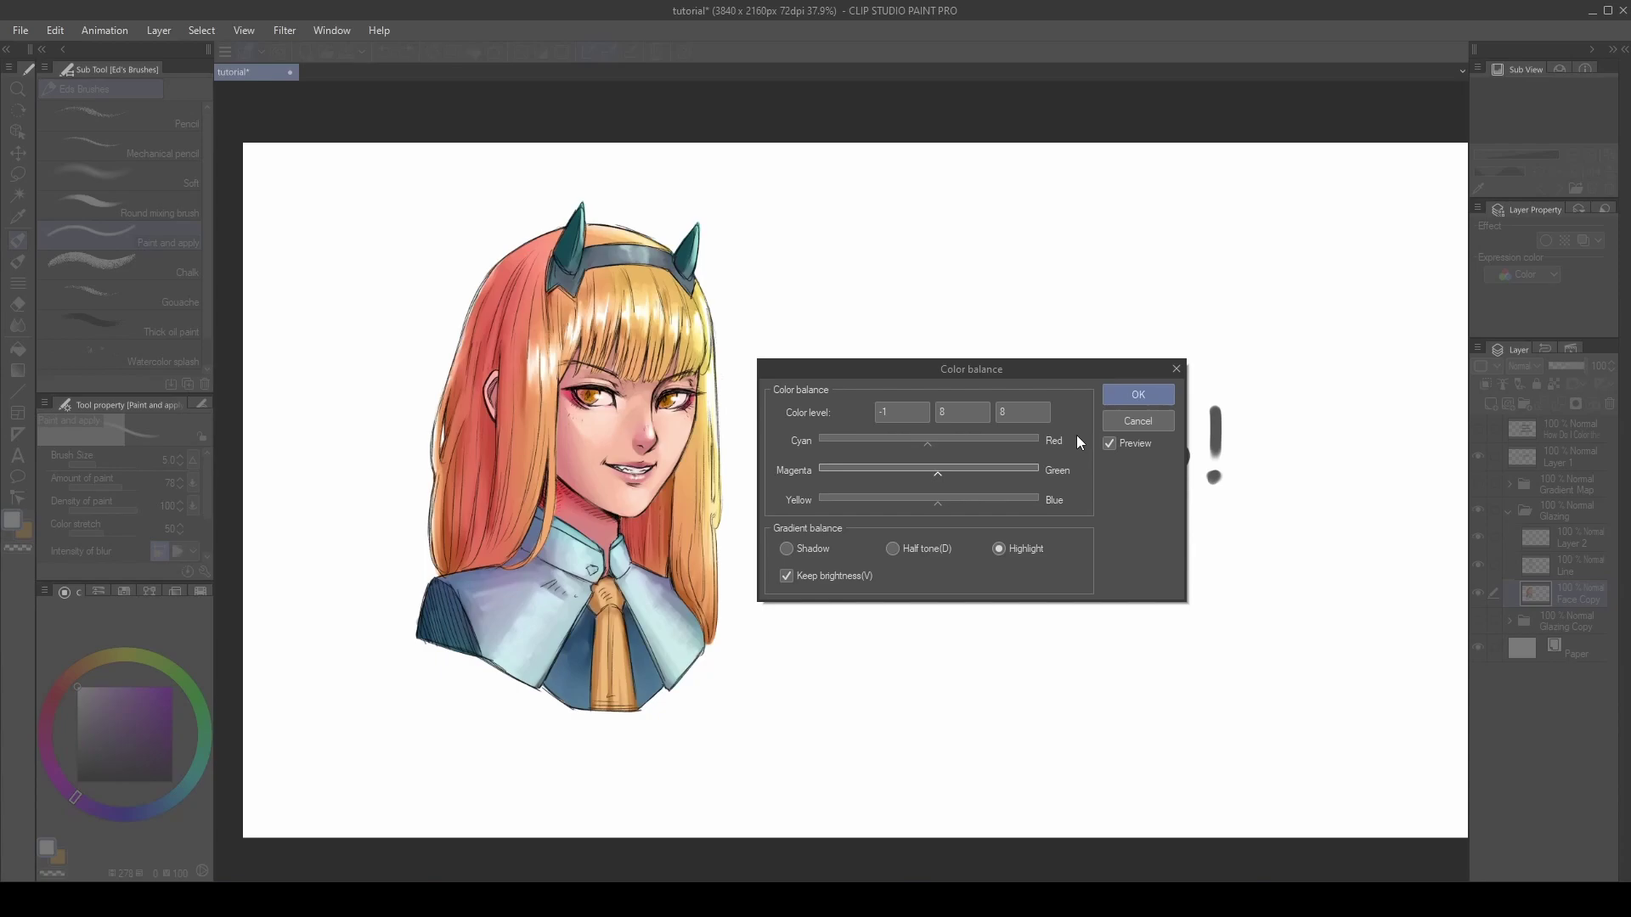
{"action": "left_click", "coordinate": [1143, 394]}
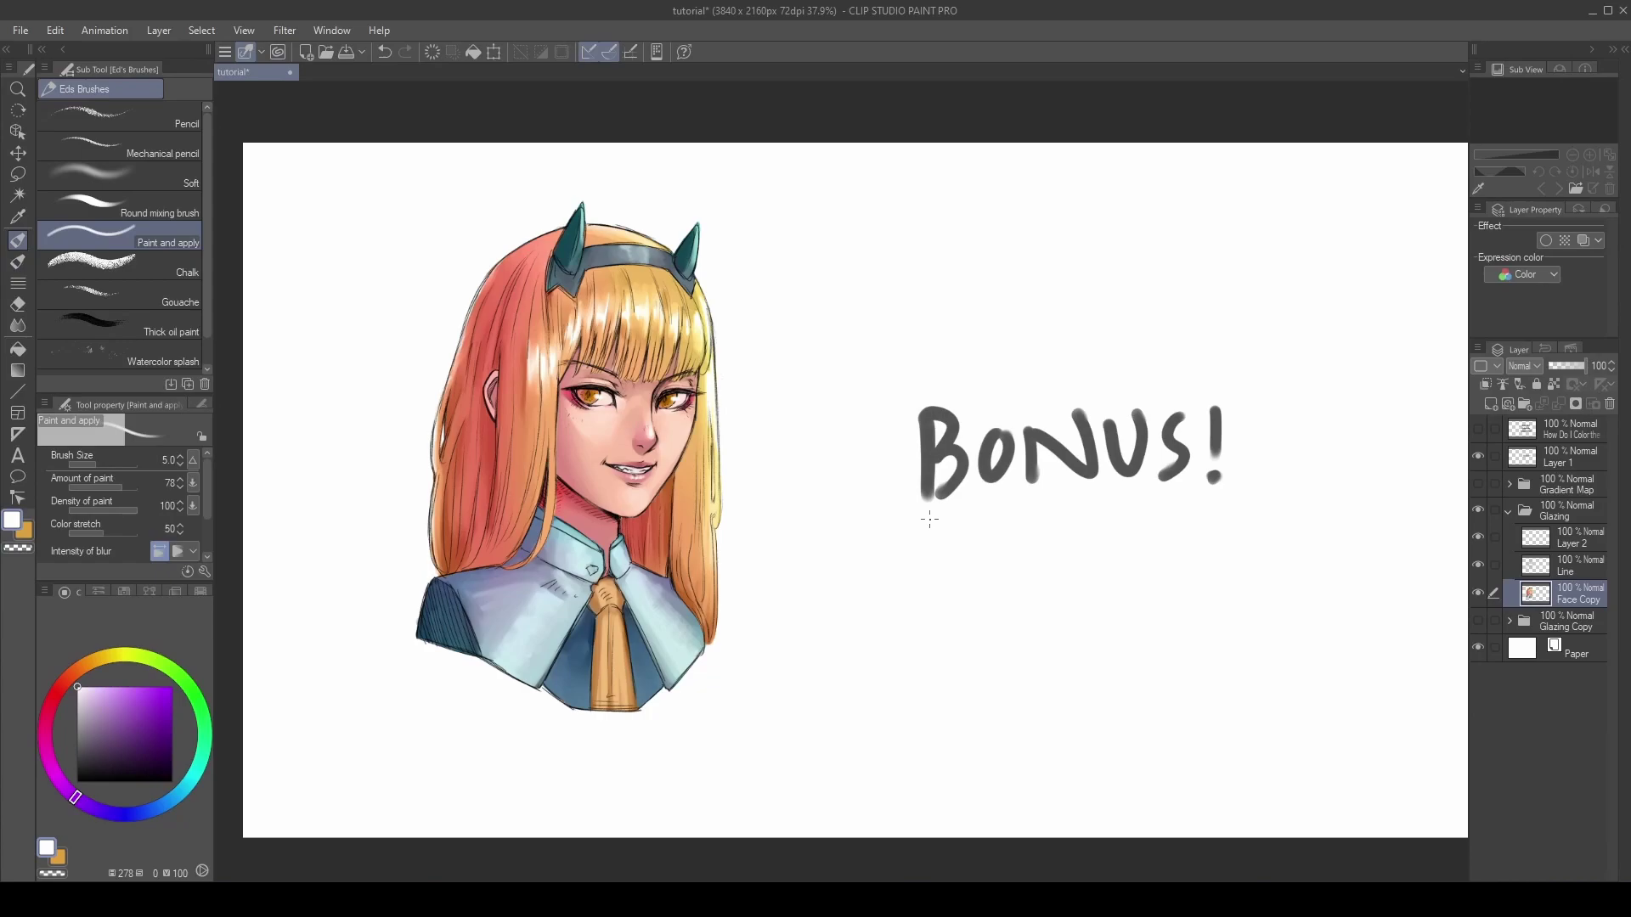
Try an extreme zigzag RGB tone curve on the Face Copy layer and discard it.
{"action": "left_click", "coordinate": [55, 29]}
{"action": "mouse_move", "coordinate": [255, 419]}
{"action": "left_click", "coordinate": [401, 482]}
{"action": "mouse_move", "coordinate": [843, 537]}
{"action": "left_mouse_down"}
{"action": "mouse_move", "coordinate": [865, 559]}
{"action": "mouse_move", "coordinate": [882, 457]}
{"action": "mouse_move", "coordinate": [944, 515]}
{"action": "mouse_move", "coordinate": [954, 381]}
{"action": "left_mouse_up"}
{"action": "mouse_move", "coordinate": [977, 369]}
{"action": "left_mouse_down"}
{"action": "mouse_move", "coordinate": [991, 486]}
{"action": "mouse_move", "coordinate": [924, 392]}
{"action": "left_mouse_up"}
{"action": "mouse_move", "coordinate": [882, 457]}
{"action": "left_mouse_down"}
{"action": "mouse_move", "coordinate": [900, 565]}
{"action": "mouse_move", "coordinate": [834, 457]}
{"action": "left_mouse_up"}
{"action": "left_click_drag", "start_coordinate": [923, 395], "coordinate": [954, 382]}
{"action": "left_click_drag", "start_coordinate": [901, 564], "coordinate": [882, 550]}
{"action": "left_click_drag", "start_coordinate": [954, 382], "coordinate": [955, 384]}
{"action": "left_click", "coordinate": [880, 487]}
{"action": "left_click_drag", "start_coordinate": [835, 457], "coordinate": [854, 412]}
{"action": "left_click_drag", "start_coordinate": [882, 551], "coordinate": [921, 540]}
{"action": "left_click_drag", "start_coordinate": [879, 488], "coordinate": [854, 511]}
{"action": "left_click_drag", "start_coordinate": [955, 384], "coordinate": [922, 386]}
{"action": "left_click_drag", "start_coordinate": [991, 486], "coordinate": [953, 556]}
{"action": "mouse_move", "coordinate": [1014, 347]}
{"action": "left_mouse_down"}
{"action": "mouse_move", "coordinate": [1013, 399]}
{"action": "mouse_move", "coordinate": [1014, 365]}
{"action": "left_mouse_up"}
{"action": "mouse_move", "coordinate": [953, 555]}
{"action": "left_mouse_down"}
{"action": "mouse_move", "coordinate": [966, 449]}
{"action": "mouse_move", "coordinate": [905, 506]}
{"action": "mouse_move", "coordinate": [906, 474]}
{"action": "mouse_move", "coordinate": [856, 527]}
{"action": "mouse_move", "coordinate": [906, 576]}
{"action": "left_mouse_up"}
{"action": "left_click_drag", "start_coordinate": [854, 412], "coordinate": [844, 381]}
{"action": "mouse_move", "coordinate": [871, 466]}
{"action": "left_mouse_down"}
{"action": "mouse_move", "coordinate": [852, 533]}
{"action": "mouse_move", "coordinate": [876, 437]}
{"action": "left_mouse_up"}
{"action": "left_click_drag", "start_coordinate": [922, 384], "coordinate": [942, 557]}
{"action": "left_click", "coordinate": [919, 433]}
{"action": "mouse_move", "coordinate": [988, 454]}
{"action": "left_mouse_down"}
{"action": "mouse_move", "coordinate": [986, 520]}
{"action": "mouse_move", "coordinate": [961, 374]}
{"action": "left_mouse_up"}
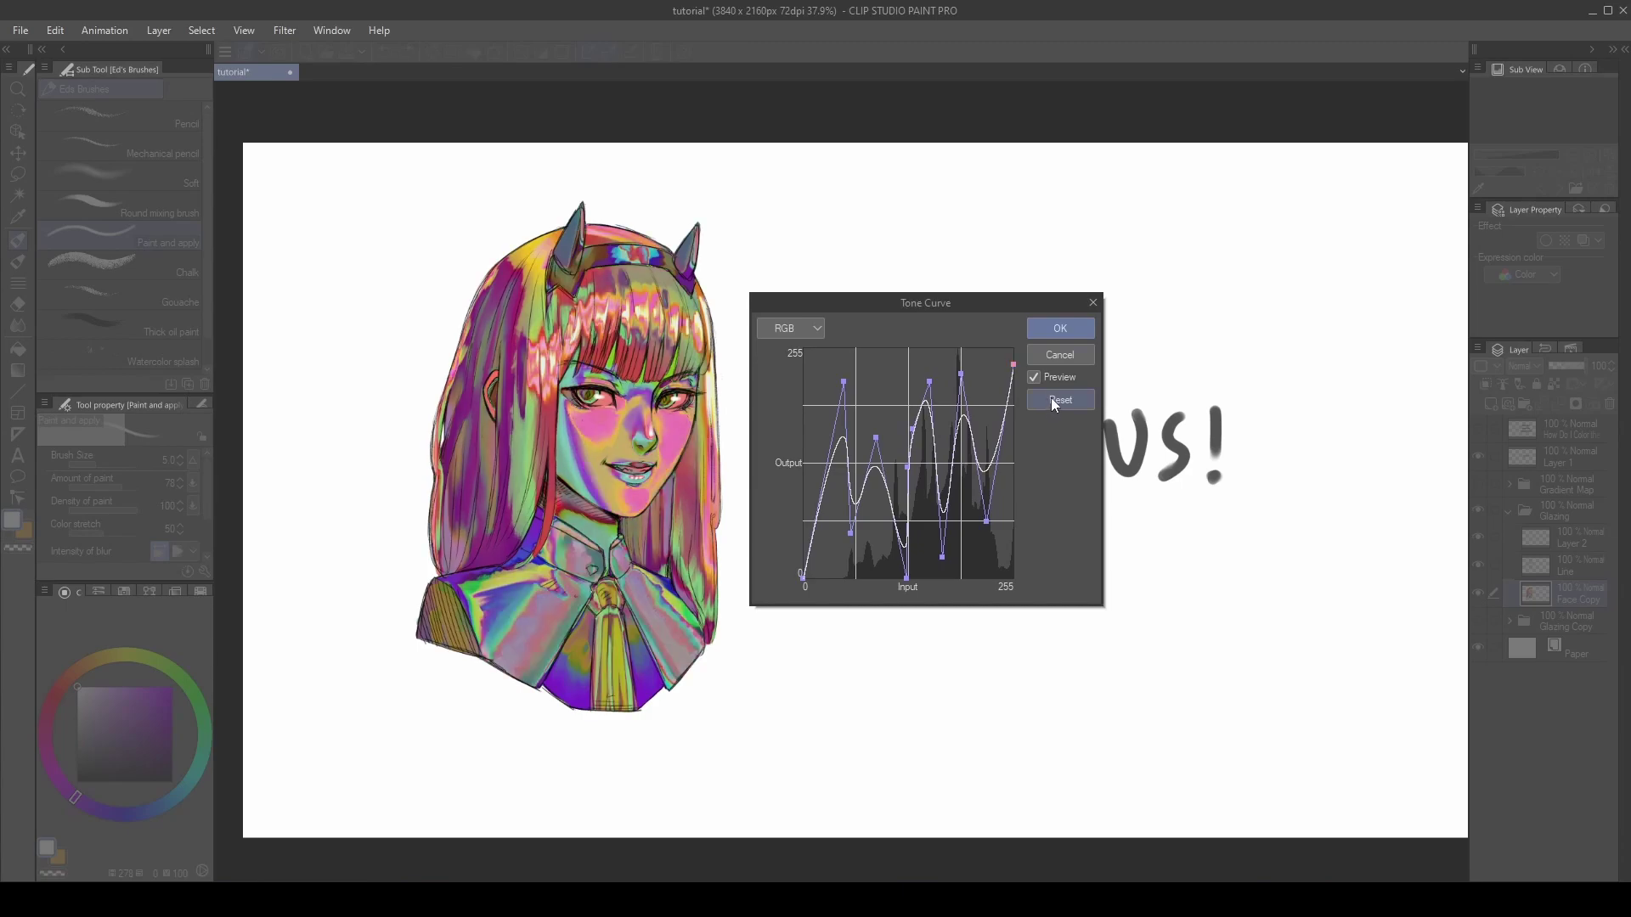
{"action": "left_click", "coordinate": [1059, 355]}
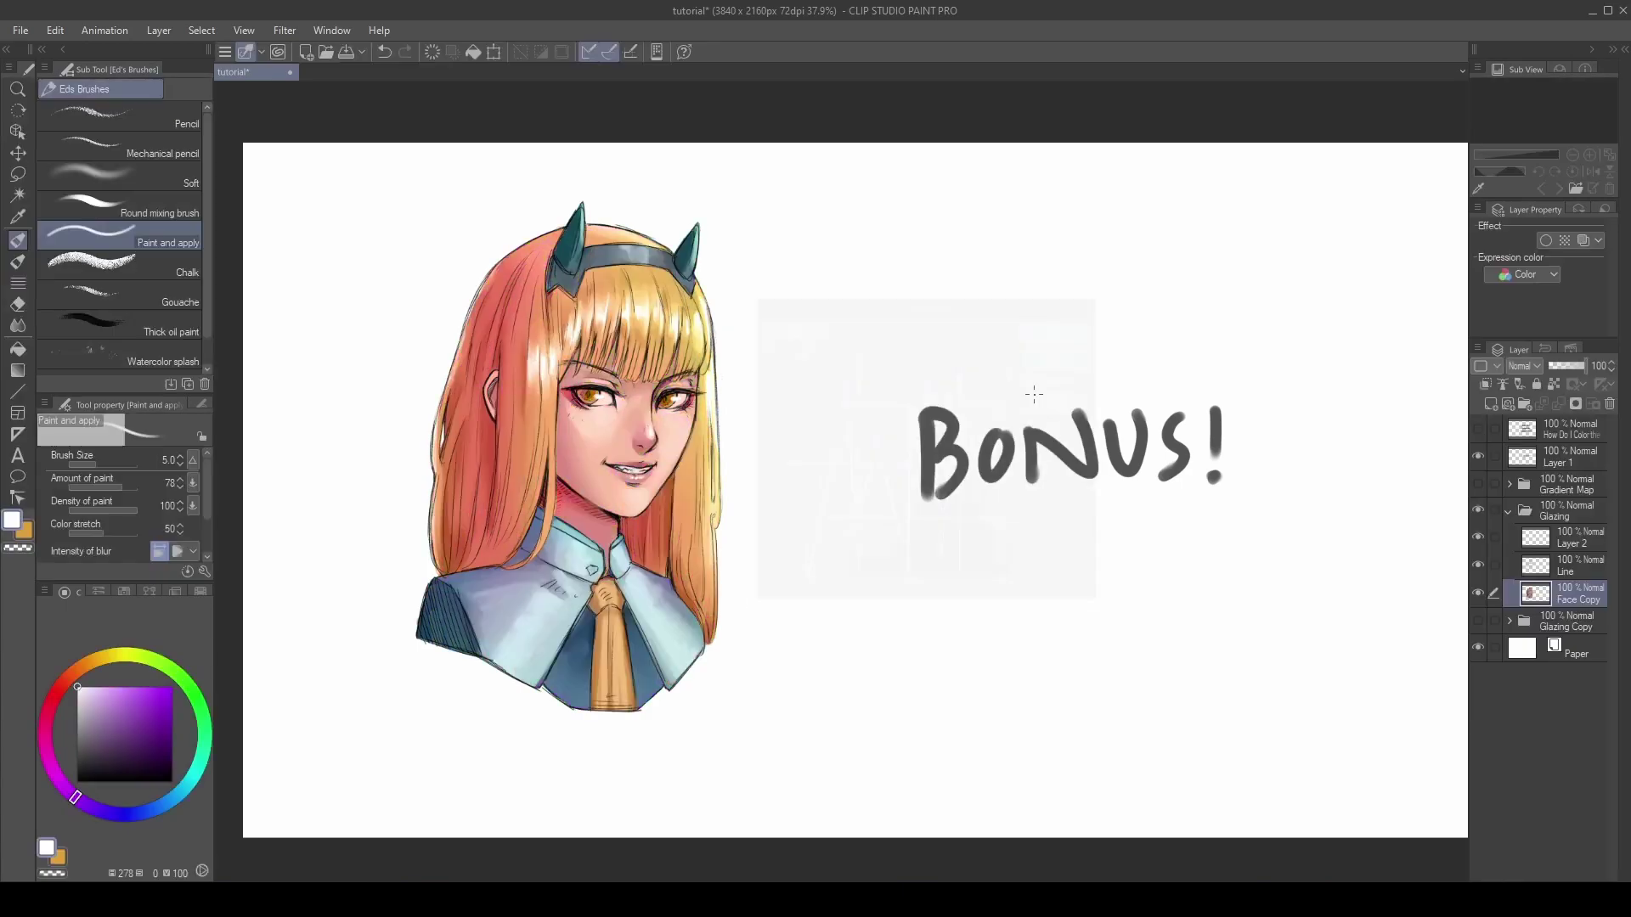
Apply a gentle S-shaped RGB tone curve to the Face Copy layer, slightly deepening the shadows and lifting the midtones.
{"action": "left_click", "coordinate": [56, 29]}
{"action": "mouse_move", "coordinate": [220, 406]}
{"action": "left_click", "coordinate": [450, 503]}
{"action": "left_click_drag", "start_coordinate": [848, 532], "coordinate": [850, 545]}
{"action": "left_click", "coordinate": [868, 510]}
{"action": "left_click", "coordinate": [924, 438]}
{"action": "left_click", "coordinate": [975, 385]}
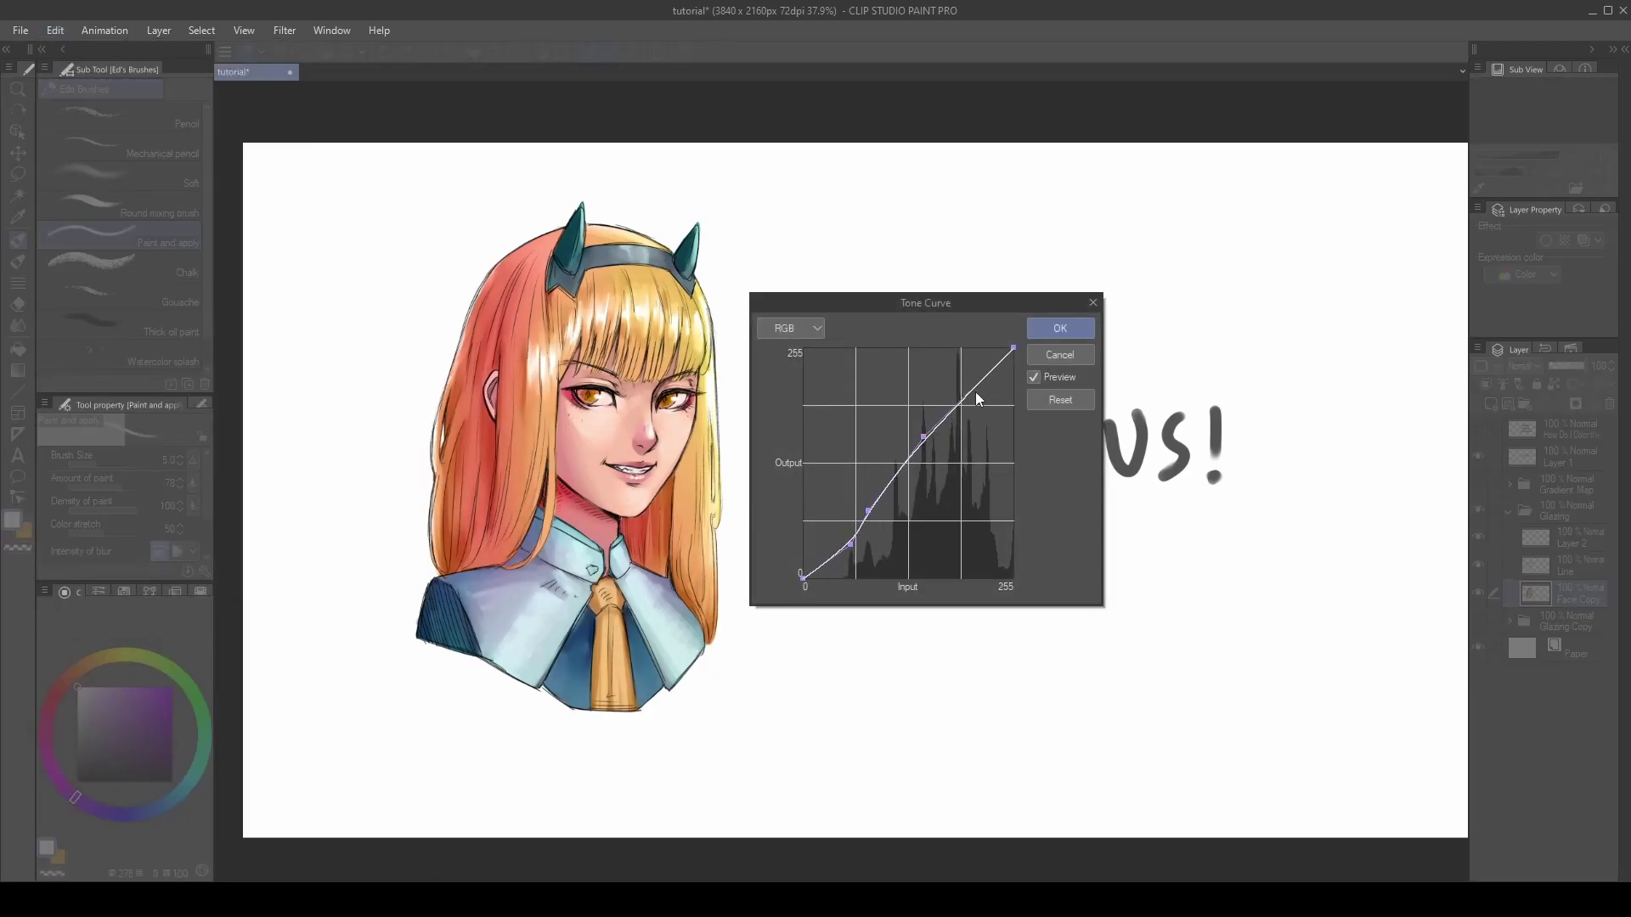
{"action": "left_click_drag", "start_coordinate": [924, 439], "coordinate": [932, 430]}
{"action": "left_click_drag", "start_coordinate": [869, 510], "coordinate": [845, 547]}
{"action": "left_click_drag", "start_coordinate": [932, 433], "coordinate": [930, 432]}
{"action": "left_click_drag", "start_coordinate": [876, 503], "coordinate": [883, 505]}
{"action": "left_click", "coordinate": [977, 384]}
{"action": "left_click", "coordinate": [1060, 328]}
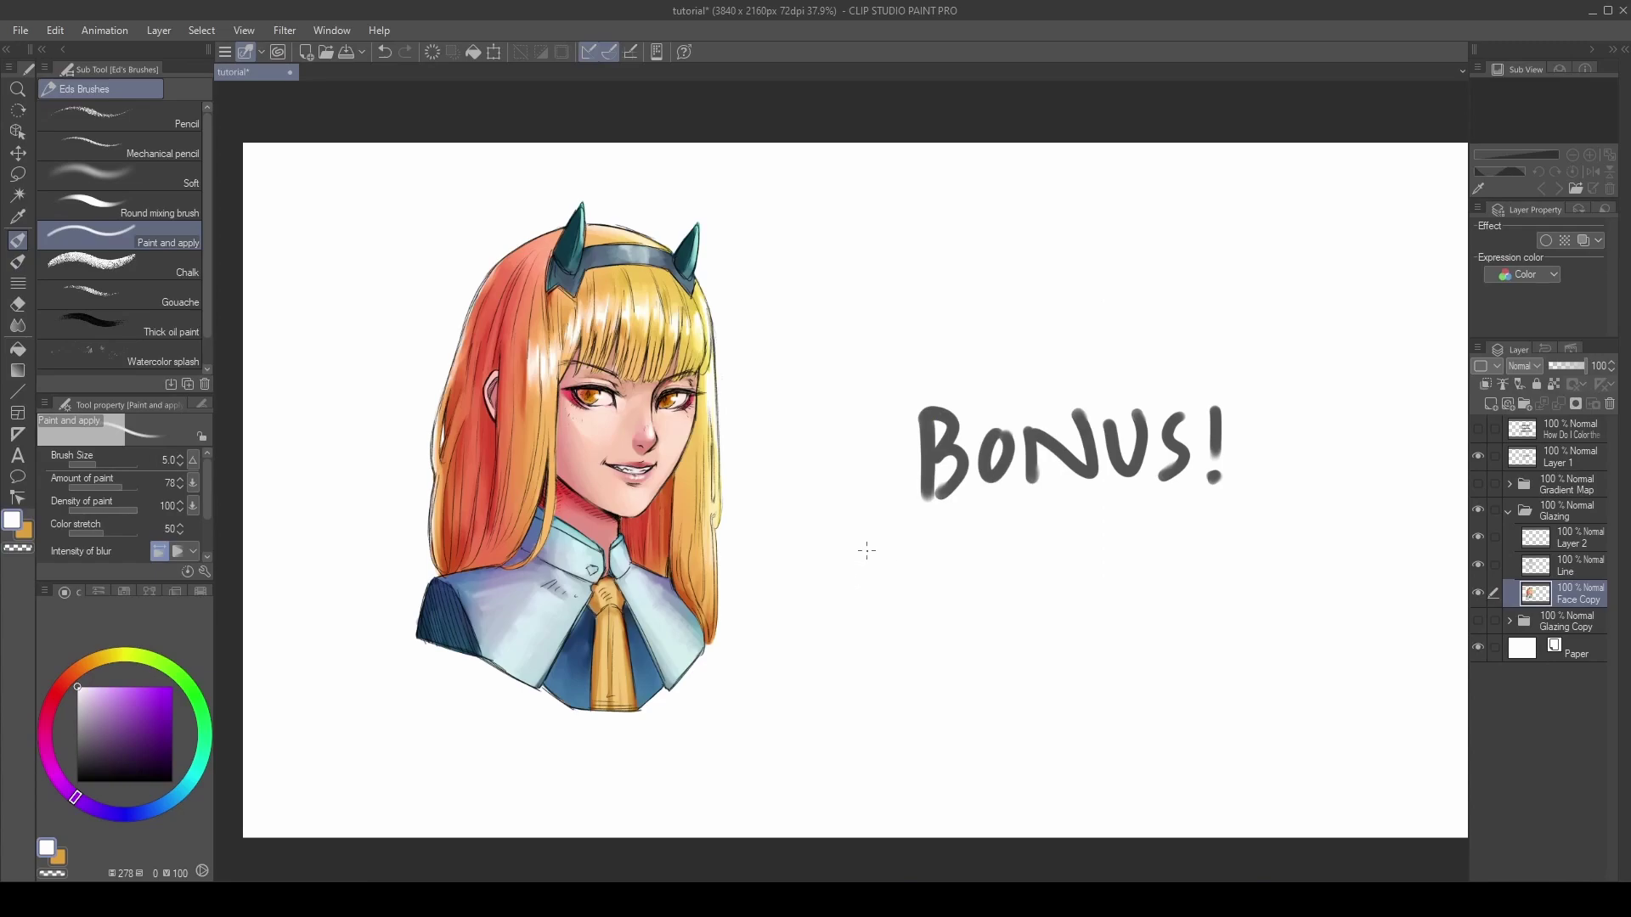
Collapse the Glazing folder, show Glazing Copy and move the copy beside the corrected portrait for comparison.
{"action": "left_click", "coordinate": [1509, 512]}
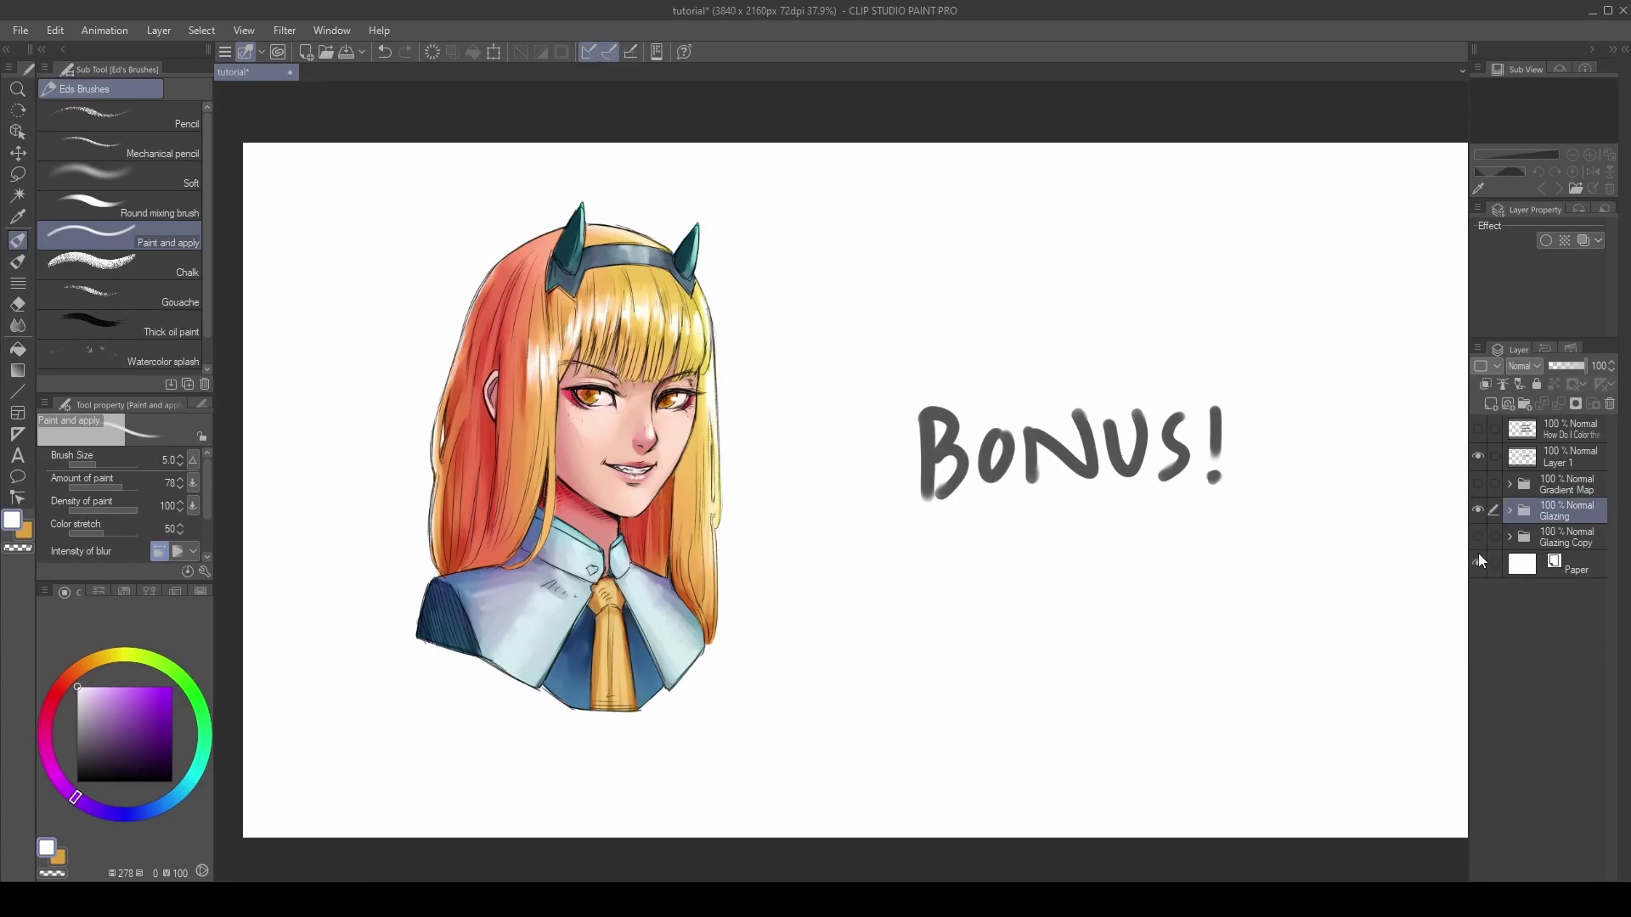
{"action": "left_click", "coordinate": [1479, 536]}
{"action": "left_click", "coordinate": [1520, 537]}
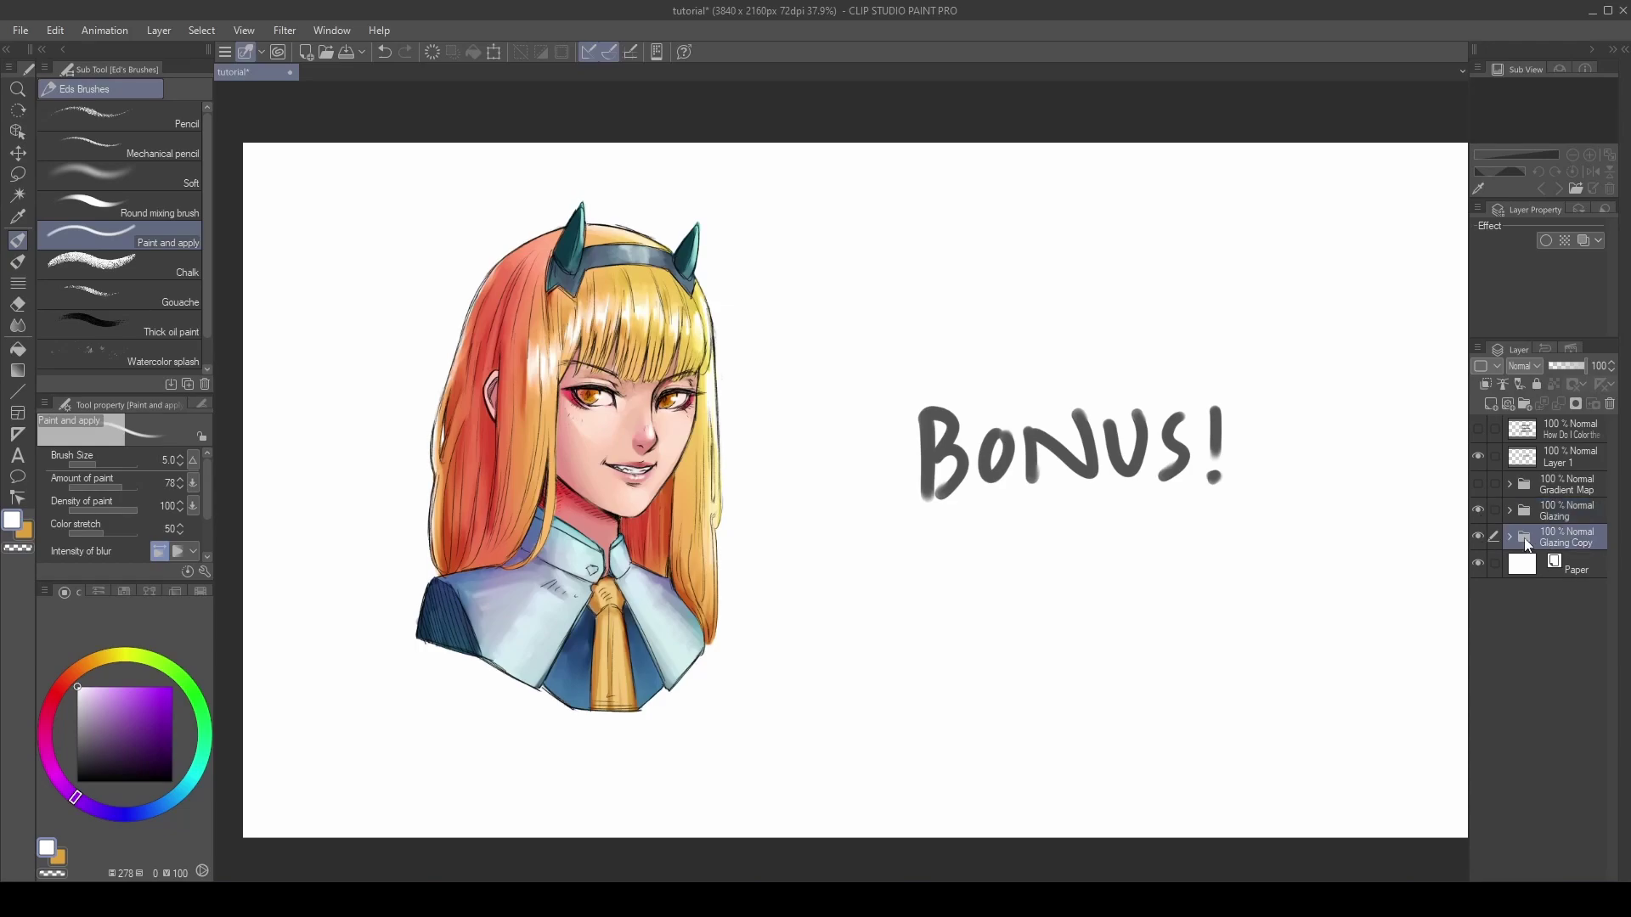
{"action": "key", "text": "k"}
{"action": "left_click_drag", "start_coordinate": [676, 648], "coordinate": [1002, 648]}
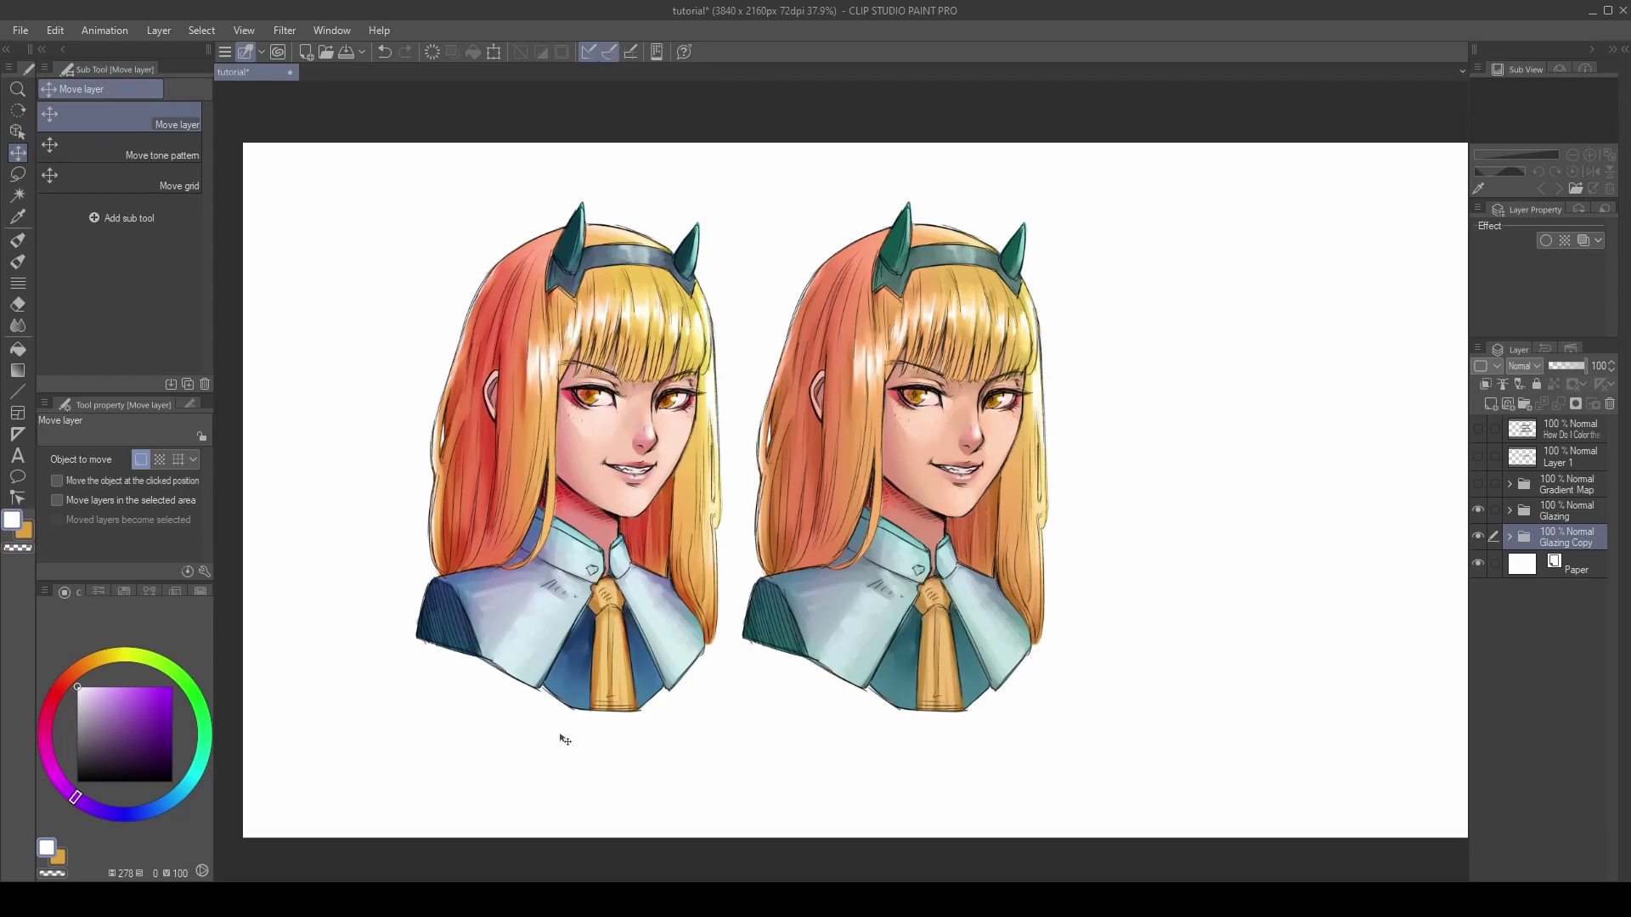
Undo and redo the recent changes to compare portrait versions, finishing with the duplicate's move undone.
{"action": "key", "text": "ctrl+z"}
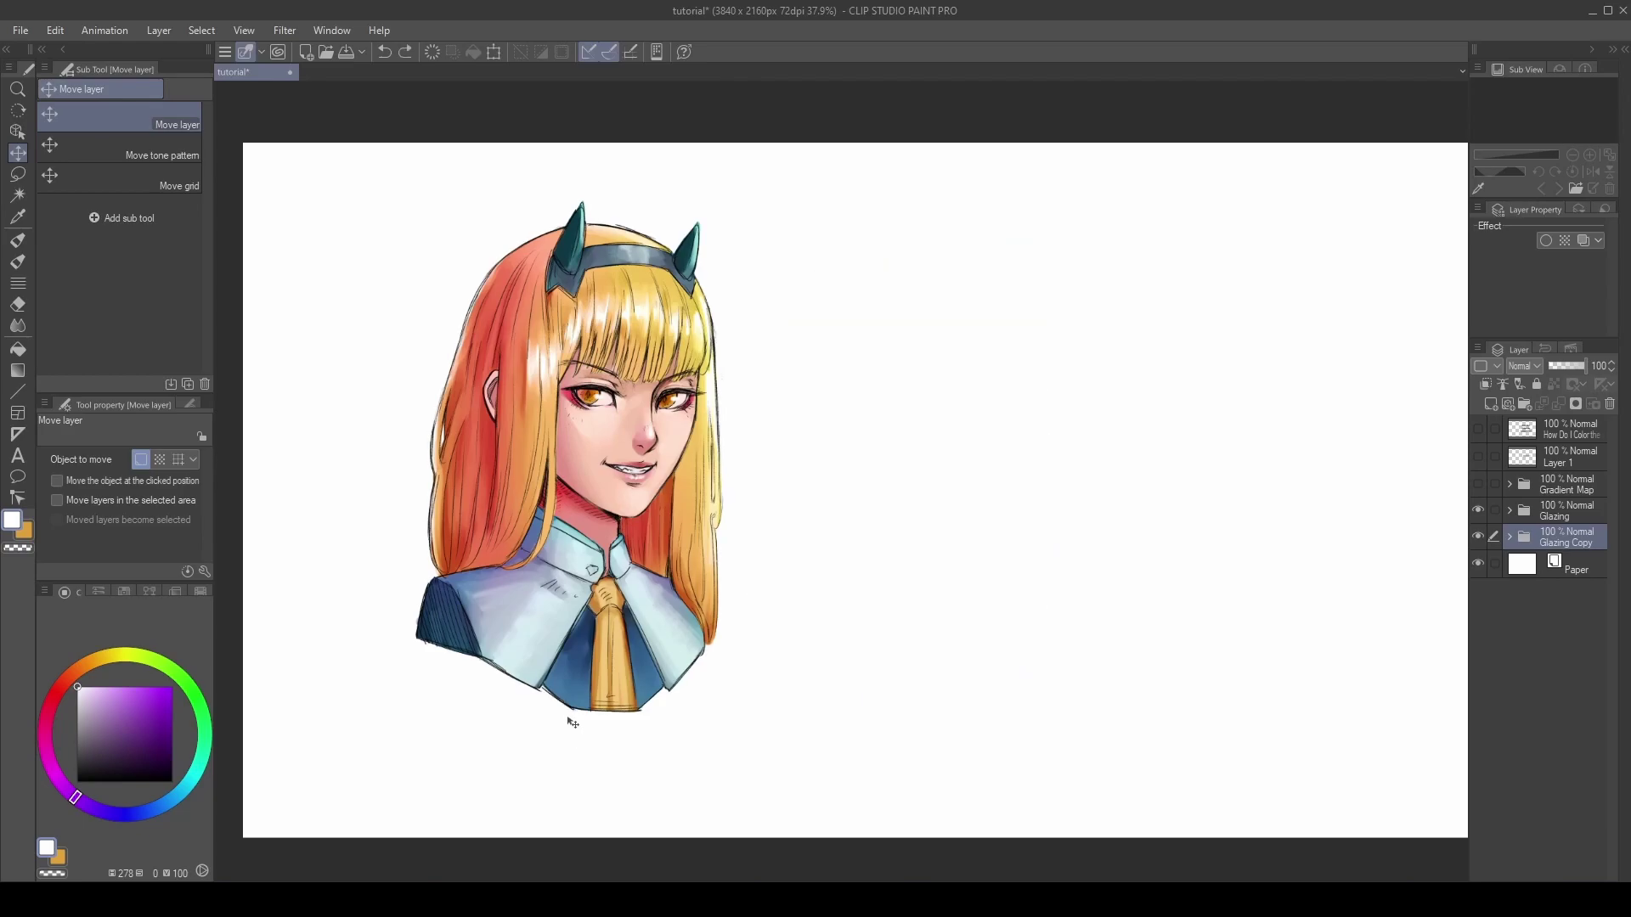
{"action": "key", "text": "ctrl+z"}
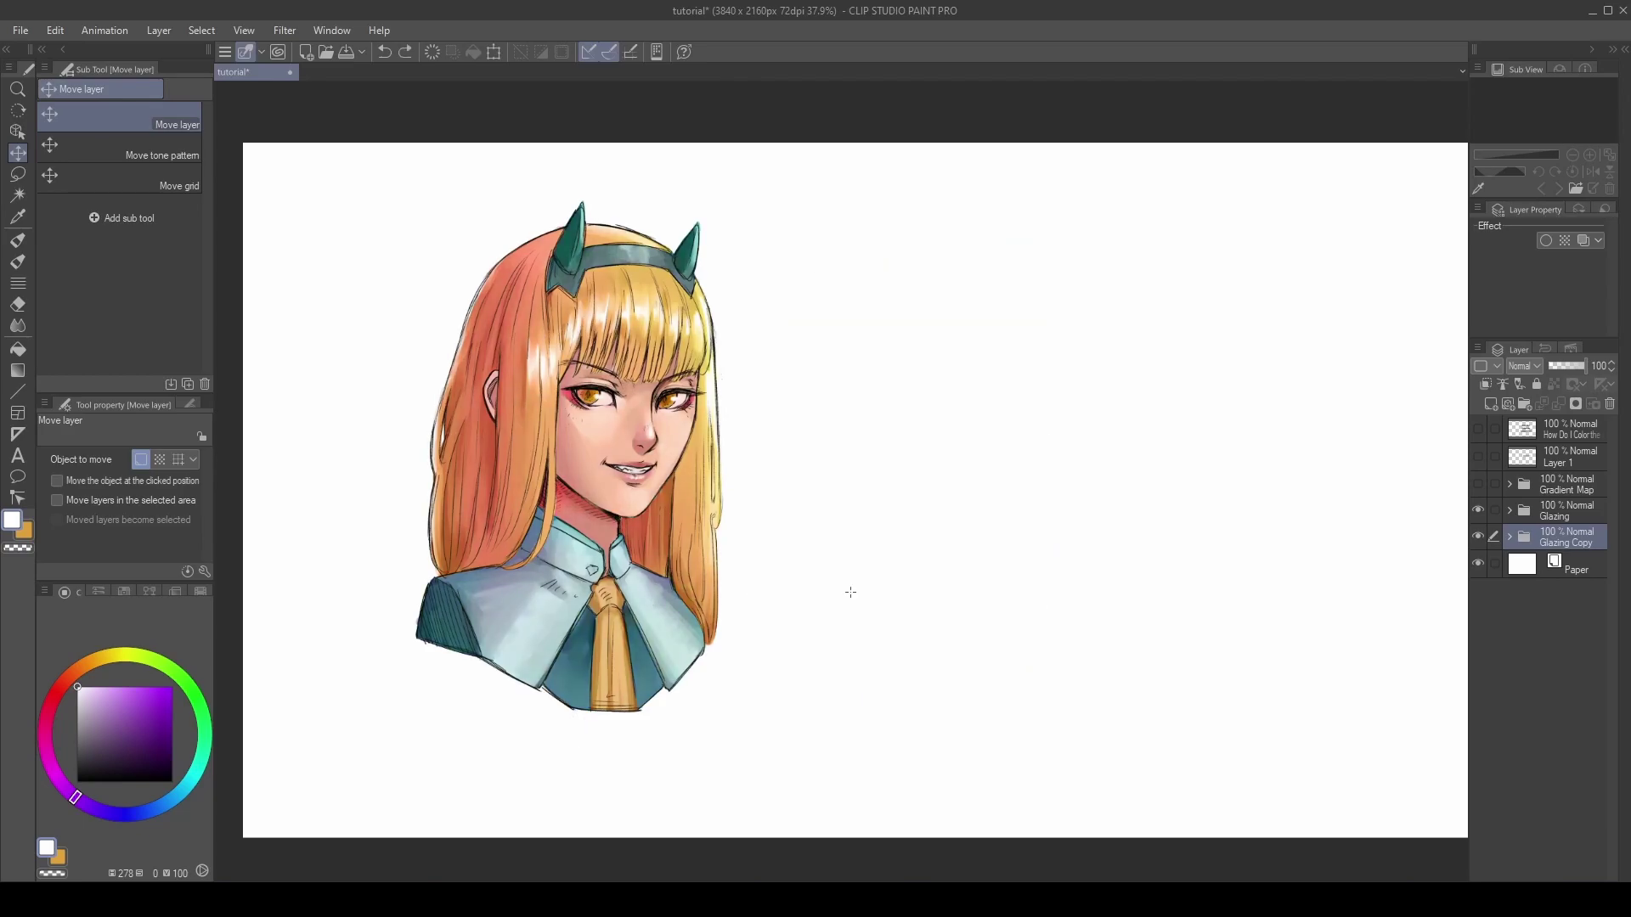
{"action": "left_click", "coordinate": [53, 30]}
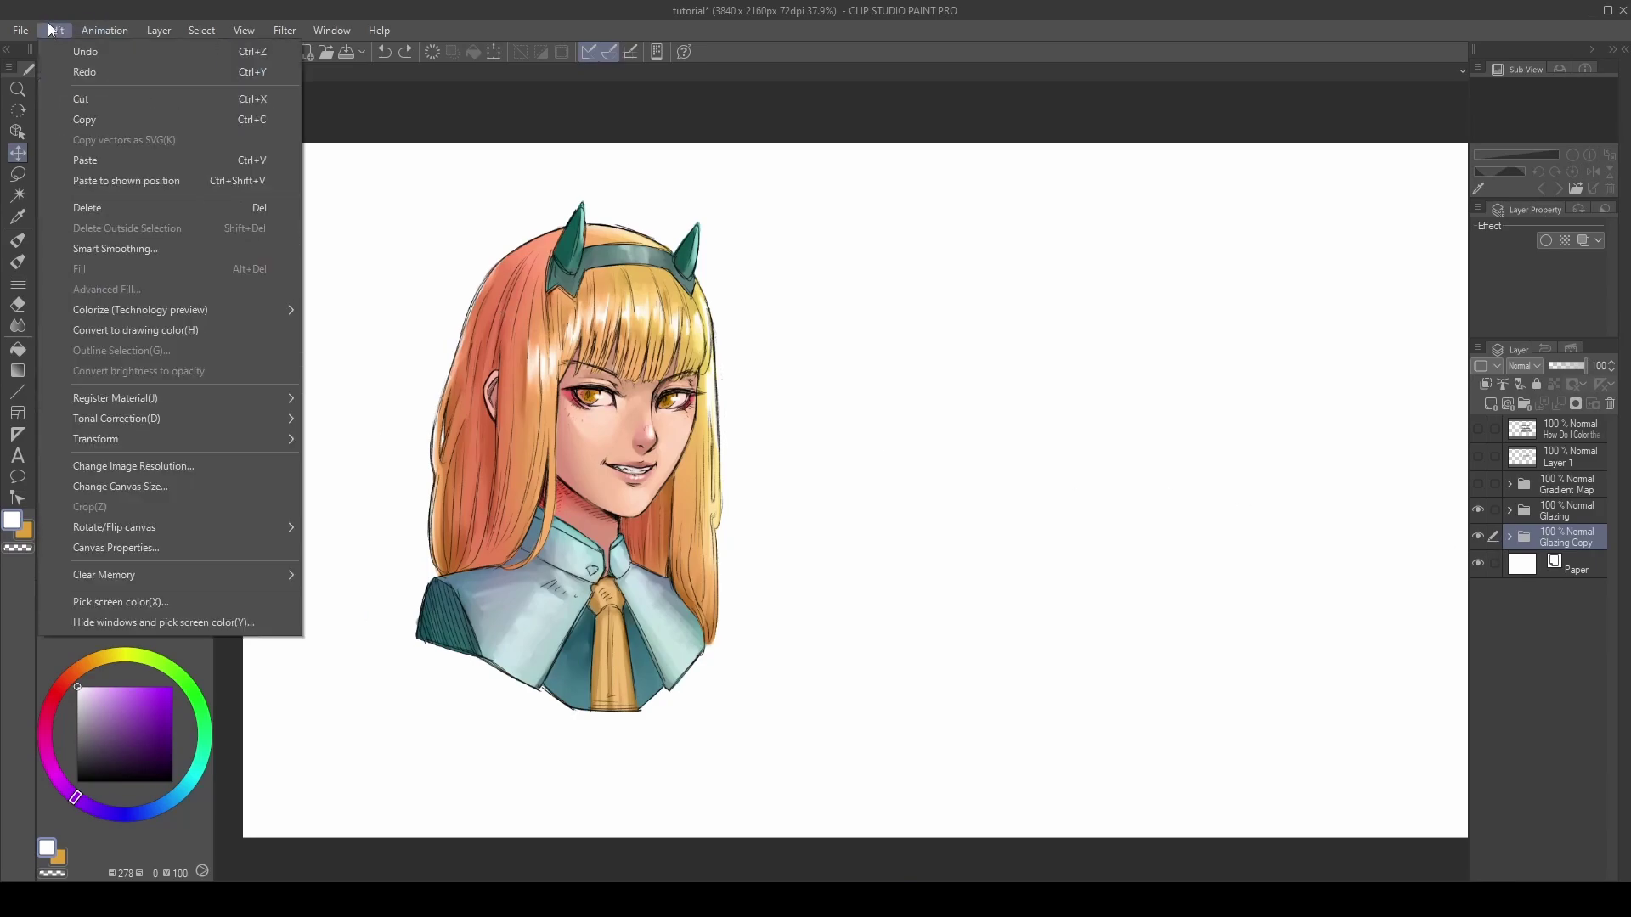
{"action": "left_click", "coordinate": [861, 287]}
{"action": "key", "text": "ctrl+y"}
{"action": "key", "text": "ctrl+y"}
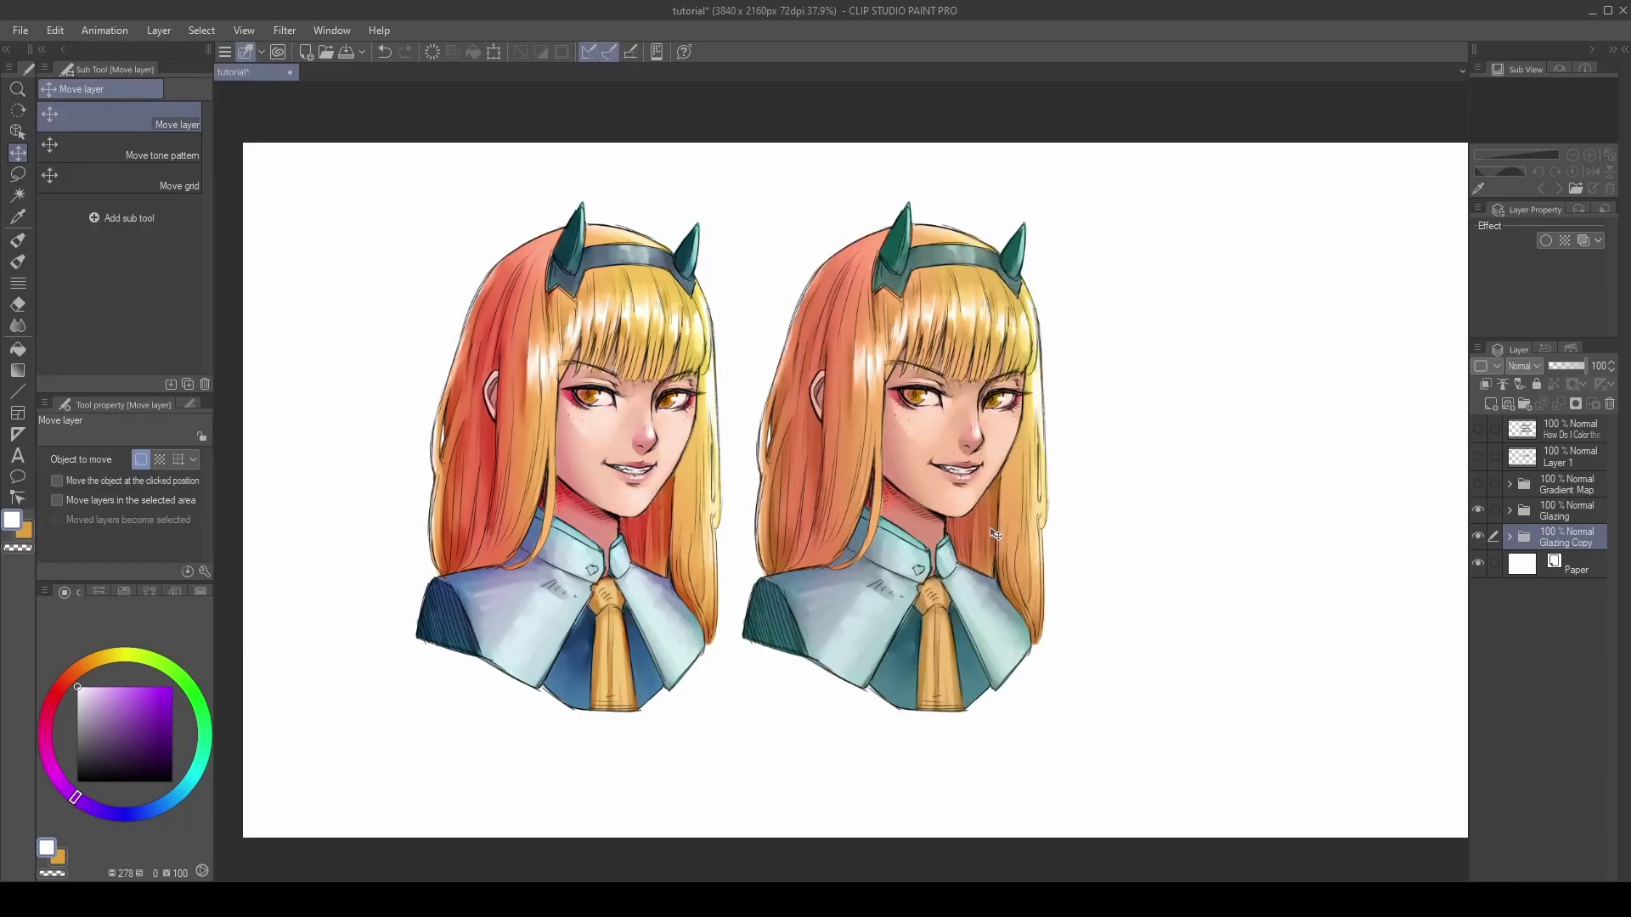
{"action": "key", "text": "ctrl+z"}
Show the BONUS! lettering on Layer 1 again and hide the Glazing Copy folder, leaving the Glazing folder visible.
{"action": "left_click", "coordinate": [1478, 456]}
{"action": "left_click", "coordinate": [1543, 510]}
{"action": "left_click", "coordinate": [1478, 510]}
{"action": "left_click", "coordinate": [1478, 536]}
Expand the Glazing folder, select the Line layer and toggle its visibility to examine the line art.
{"action": "left_click", "coordinate": [1509, 510]}
{"action": "left_click", "coordinate": [1568, 569]}
{"action": "left_click", "coordinate": [1478, 563]}
{"action": "left_click", "coordinate": [1478, 563]}
{"action": "left_click", "coordinate": [1478, 562]}
{"action": "left_click", "coordinate": [1478, 563]}
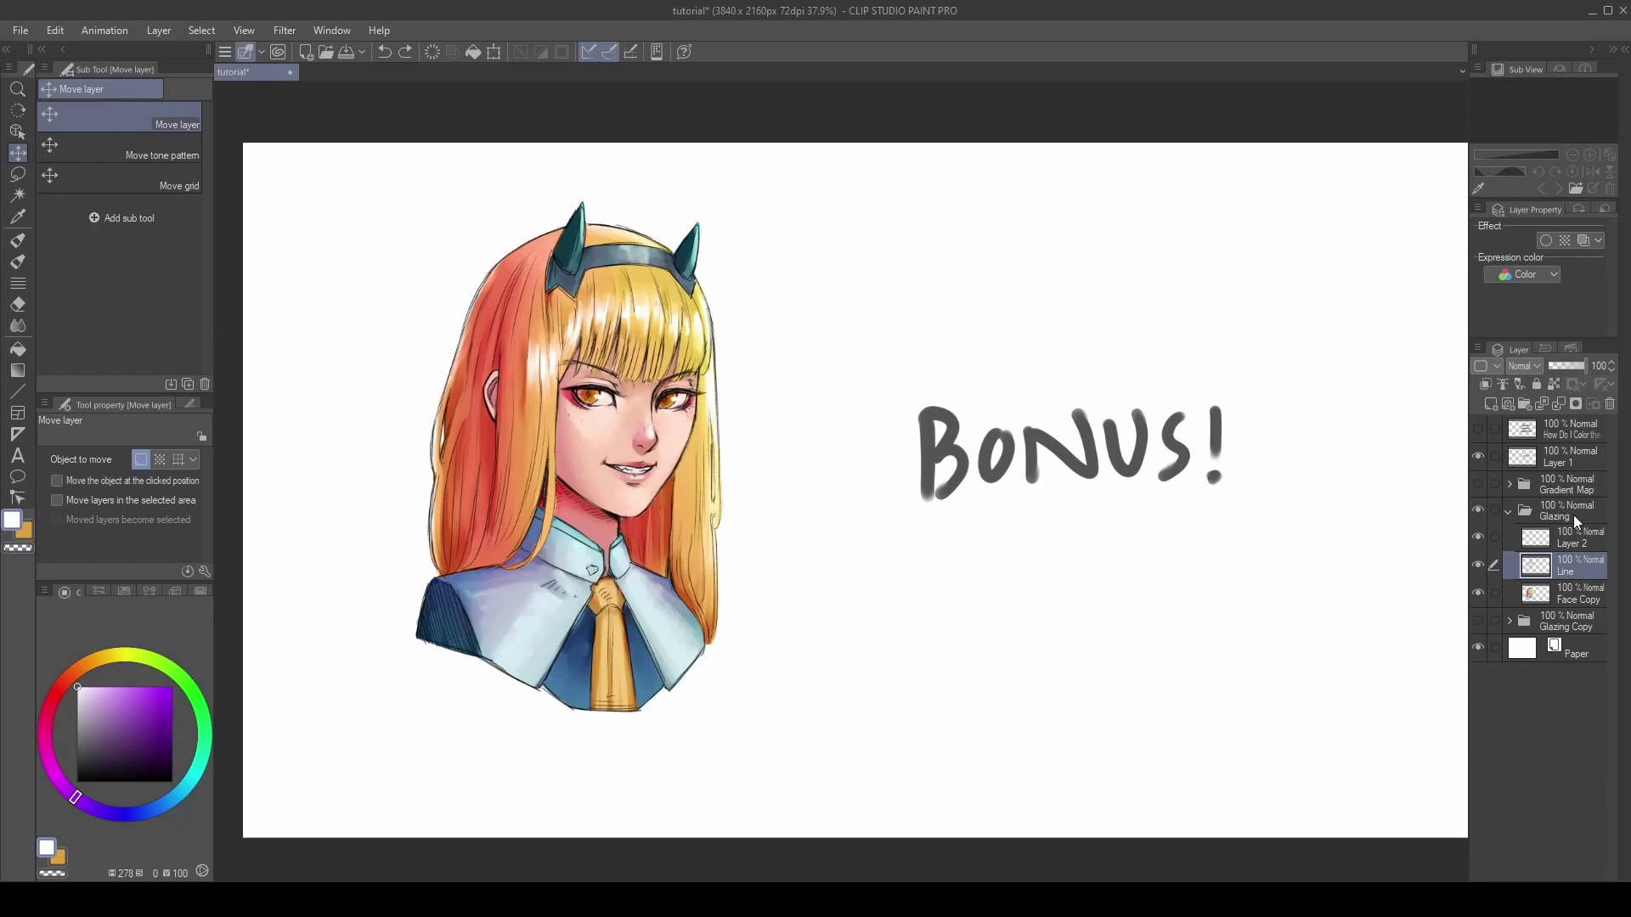
Raise the Line layer's luminosity to about 6 with a Hue/Saturation/Luminosity correction.
{"action": "left_click", "coordinate": [55, 29]}
{"action": "mouse_move", "coordinate": [170, 418]}
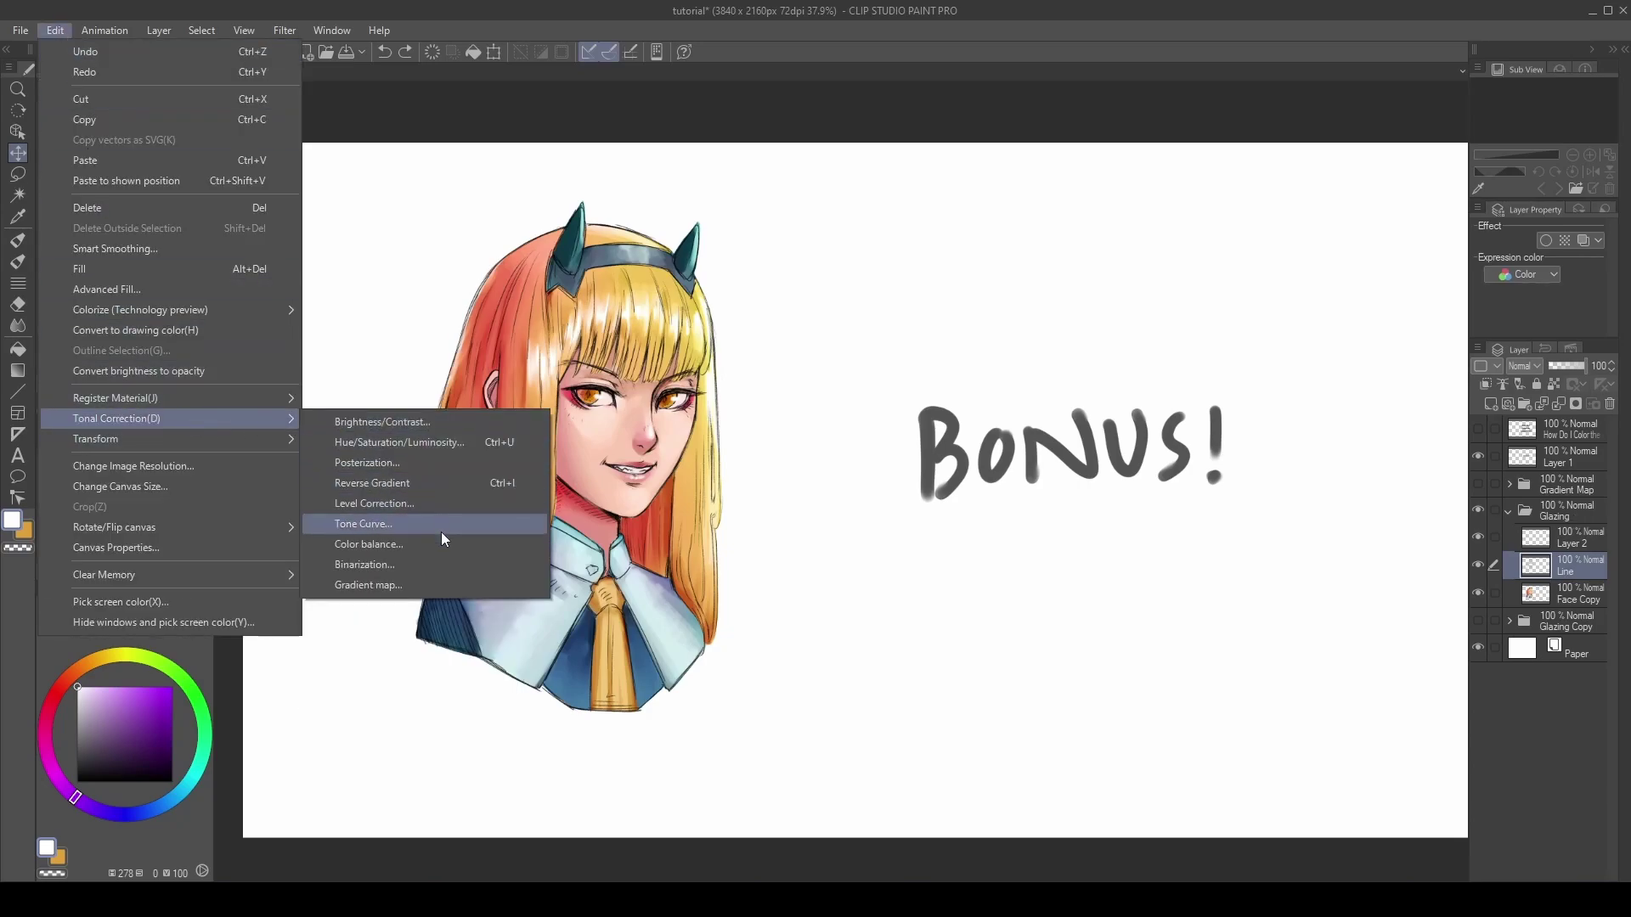
{"action": "left_click", "coordinate": [452, 443]}
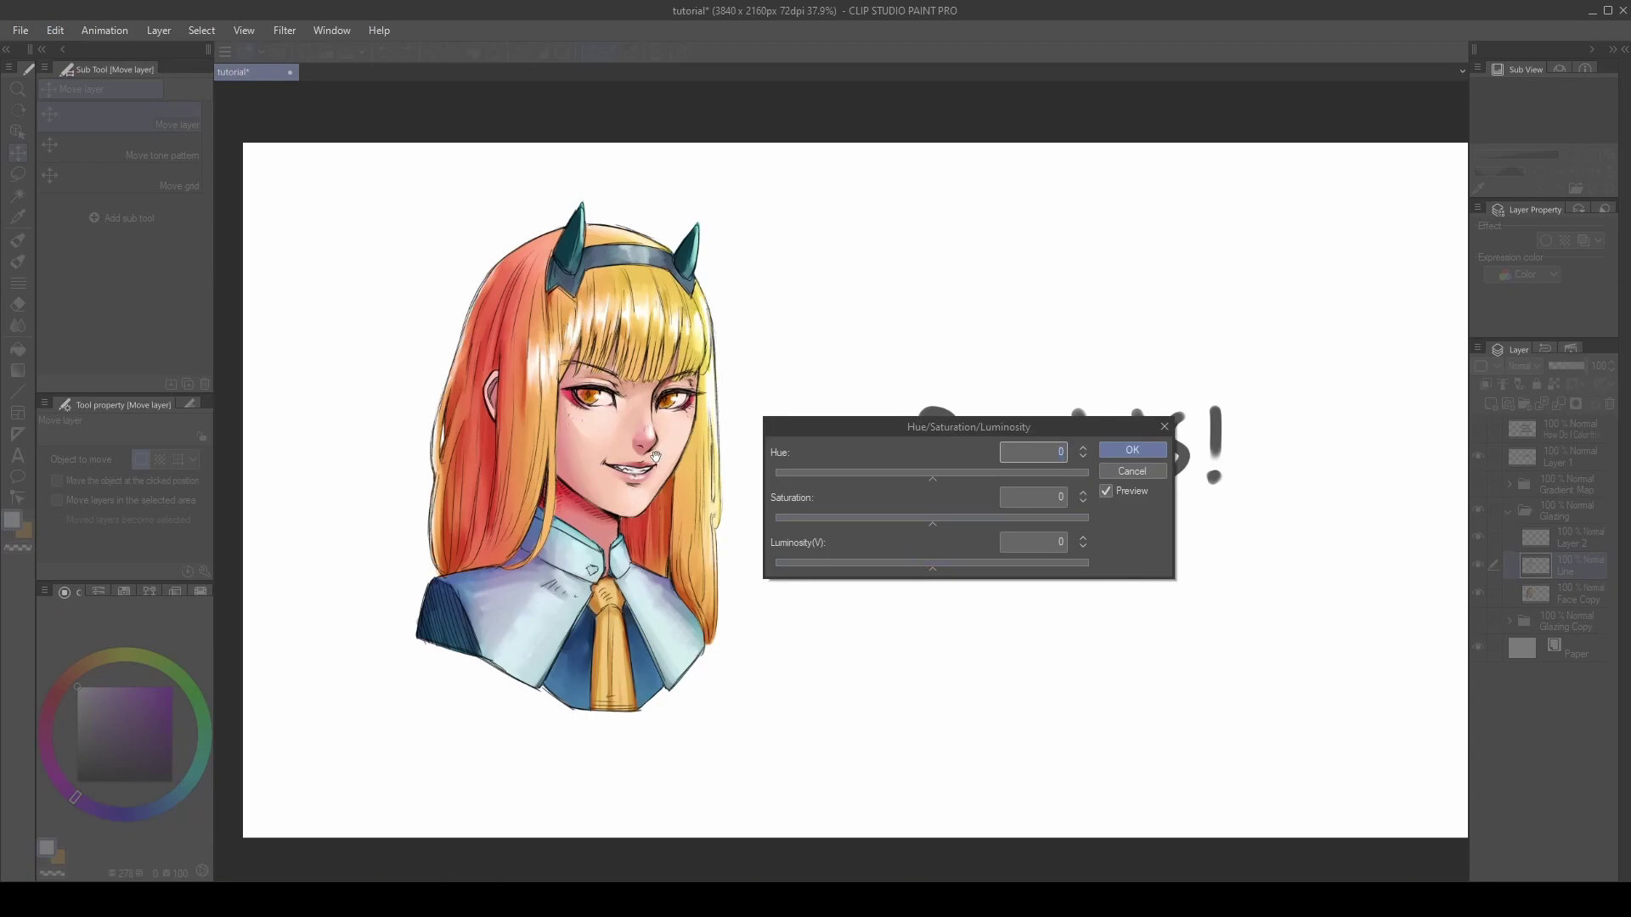
{"action": "left_click_drag", "start_coordinate": [933, 569], "coordinate": [946, 573]}
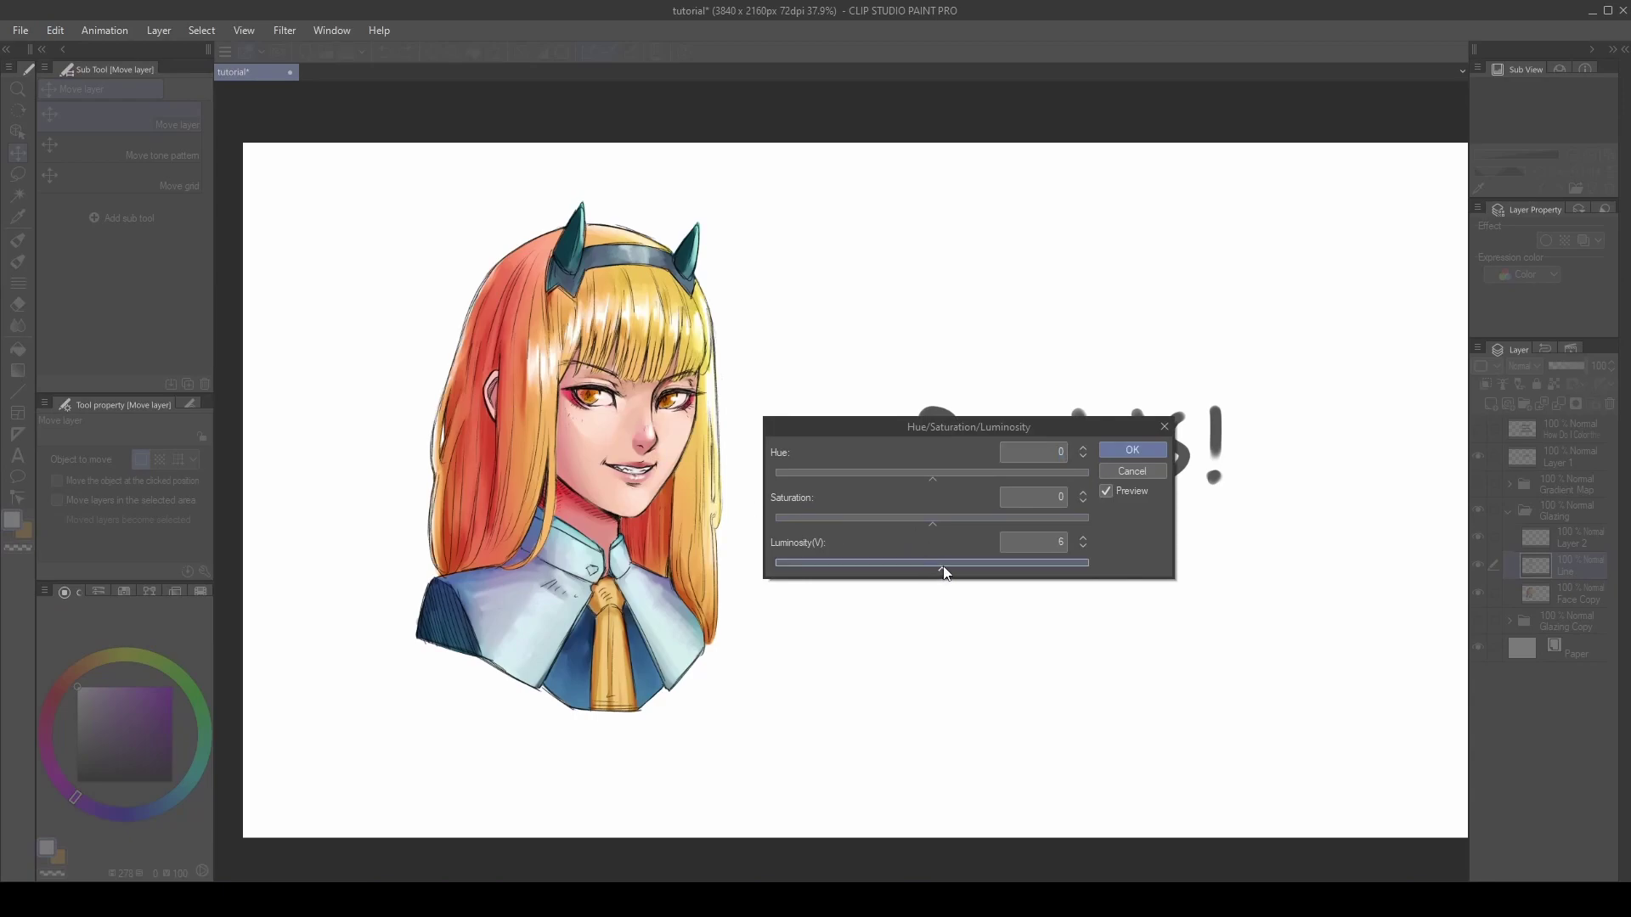
{"action": "key", "text": "Return"}
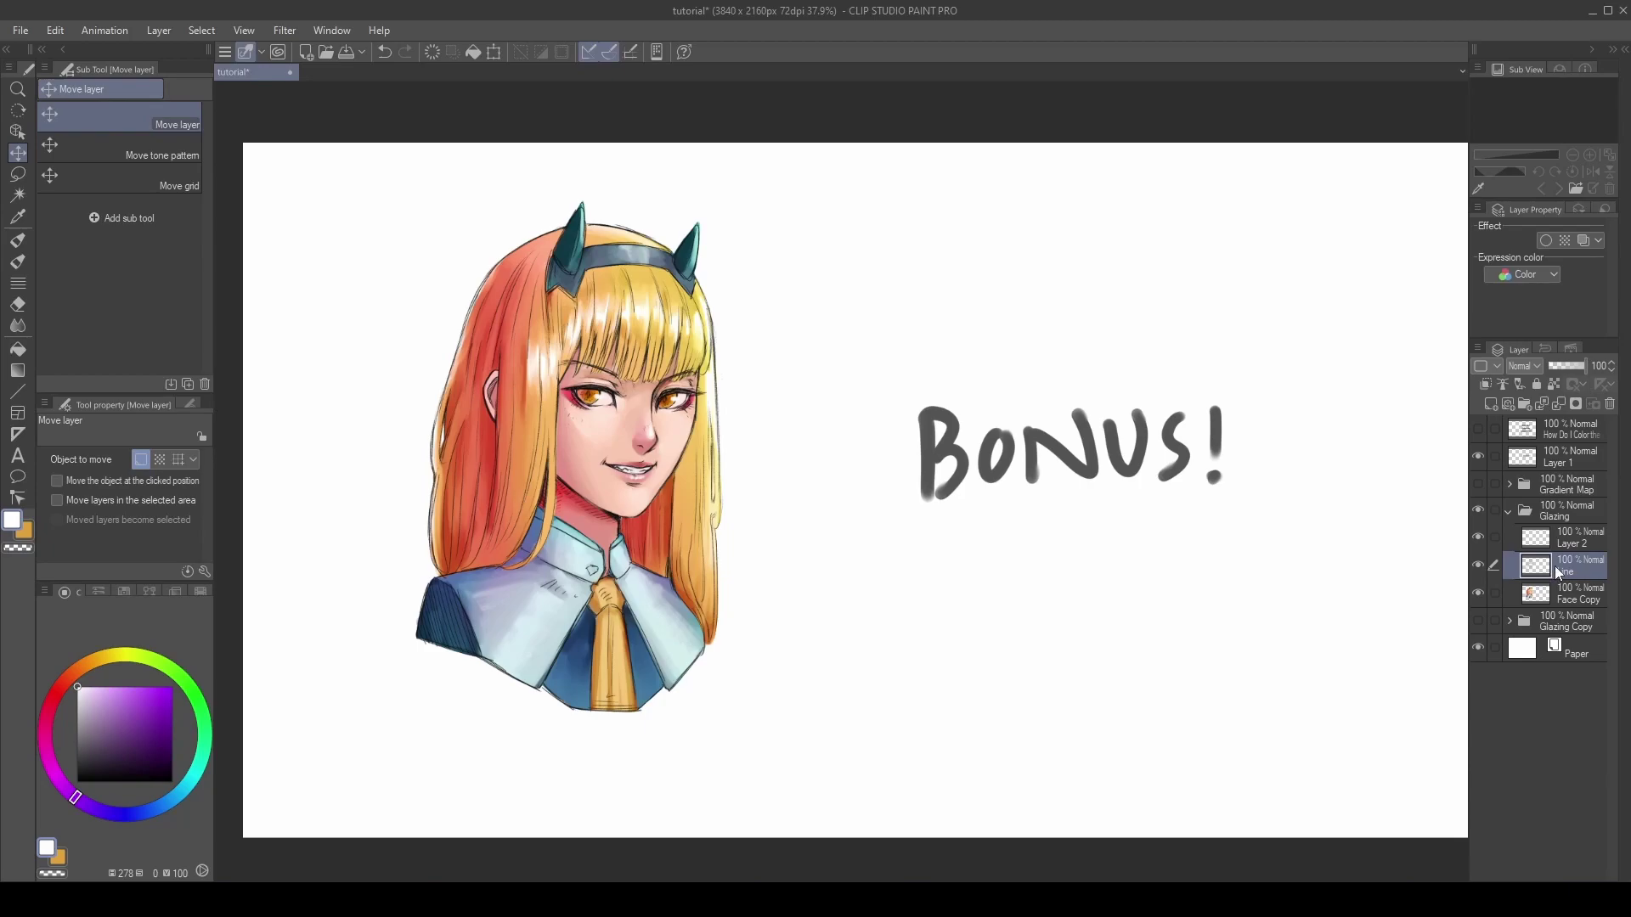
Duplicate the Line layer directly above itself and toggle the copy's visibility to compare the line strength.
{"action": "key", "text": "ctrl+c"}
{"action": "key", "text": "ctrl+v"}
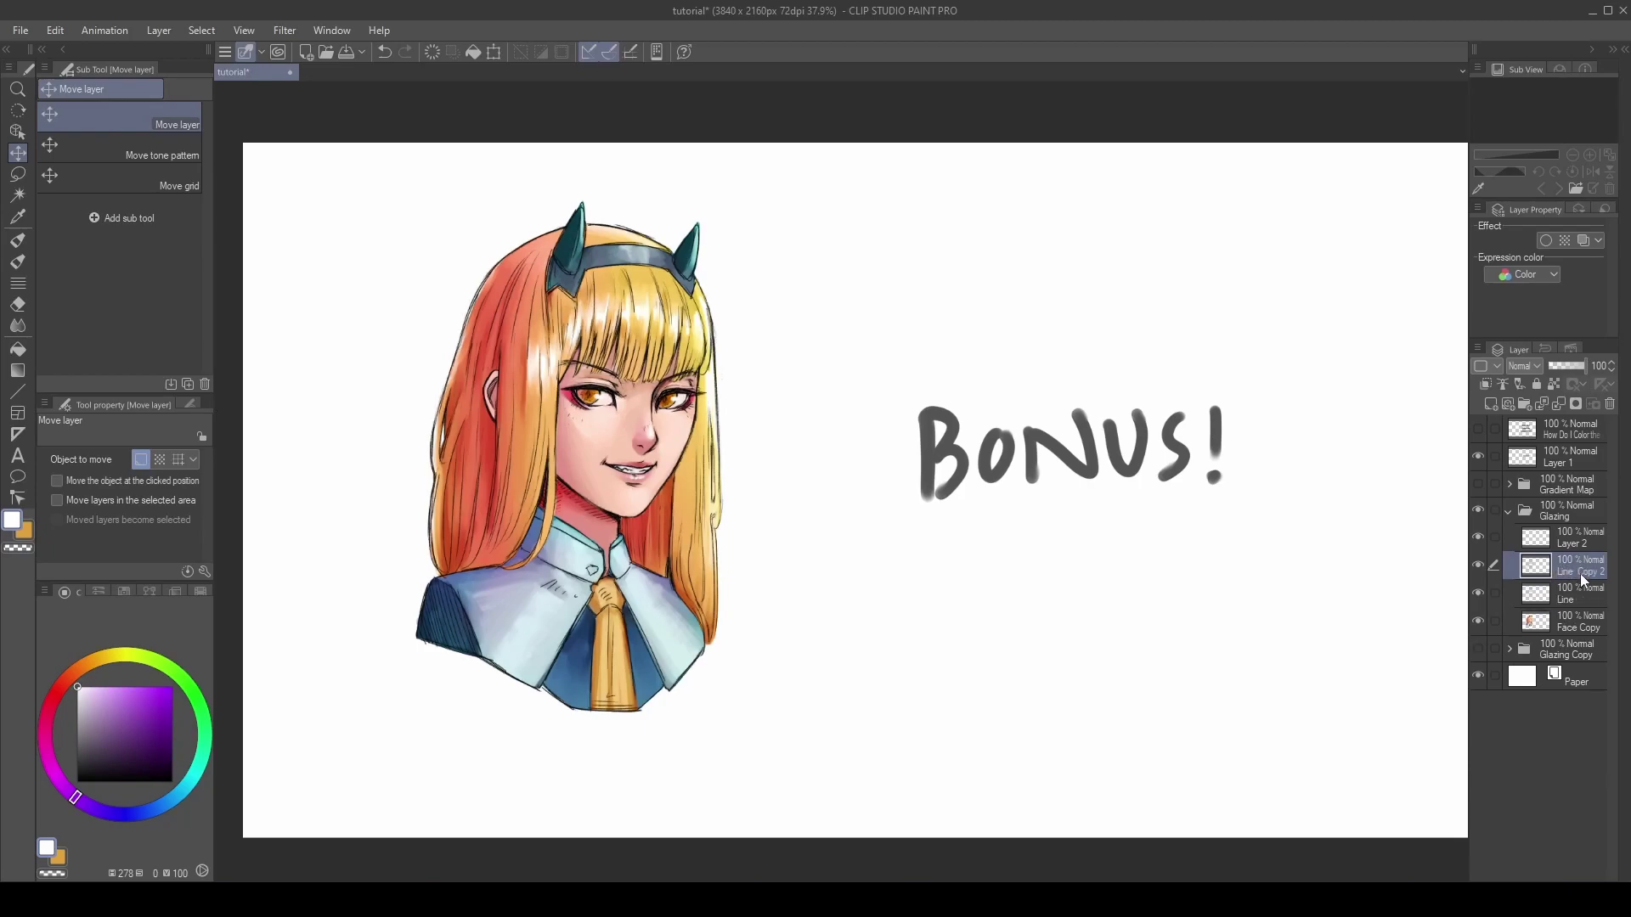
{"action": "left_click", "coordinate": [1478, 565]}
{"action": "left_click", "coordinate": [1478, 565]}
{"action": "left_click", "coordinate": [1478, 564]}
Apply a Gaussian blur with strength 9.30 to the duplicated line layer.
{"action": "left_click", "coordinate": [285, 31]}
{"action": "mouse_move", "coordinate": [323, 52]}
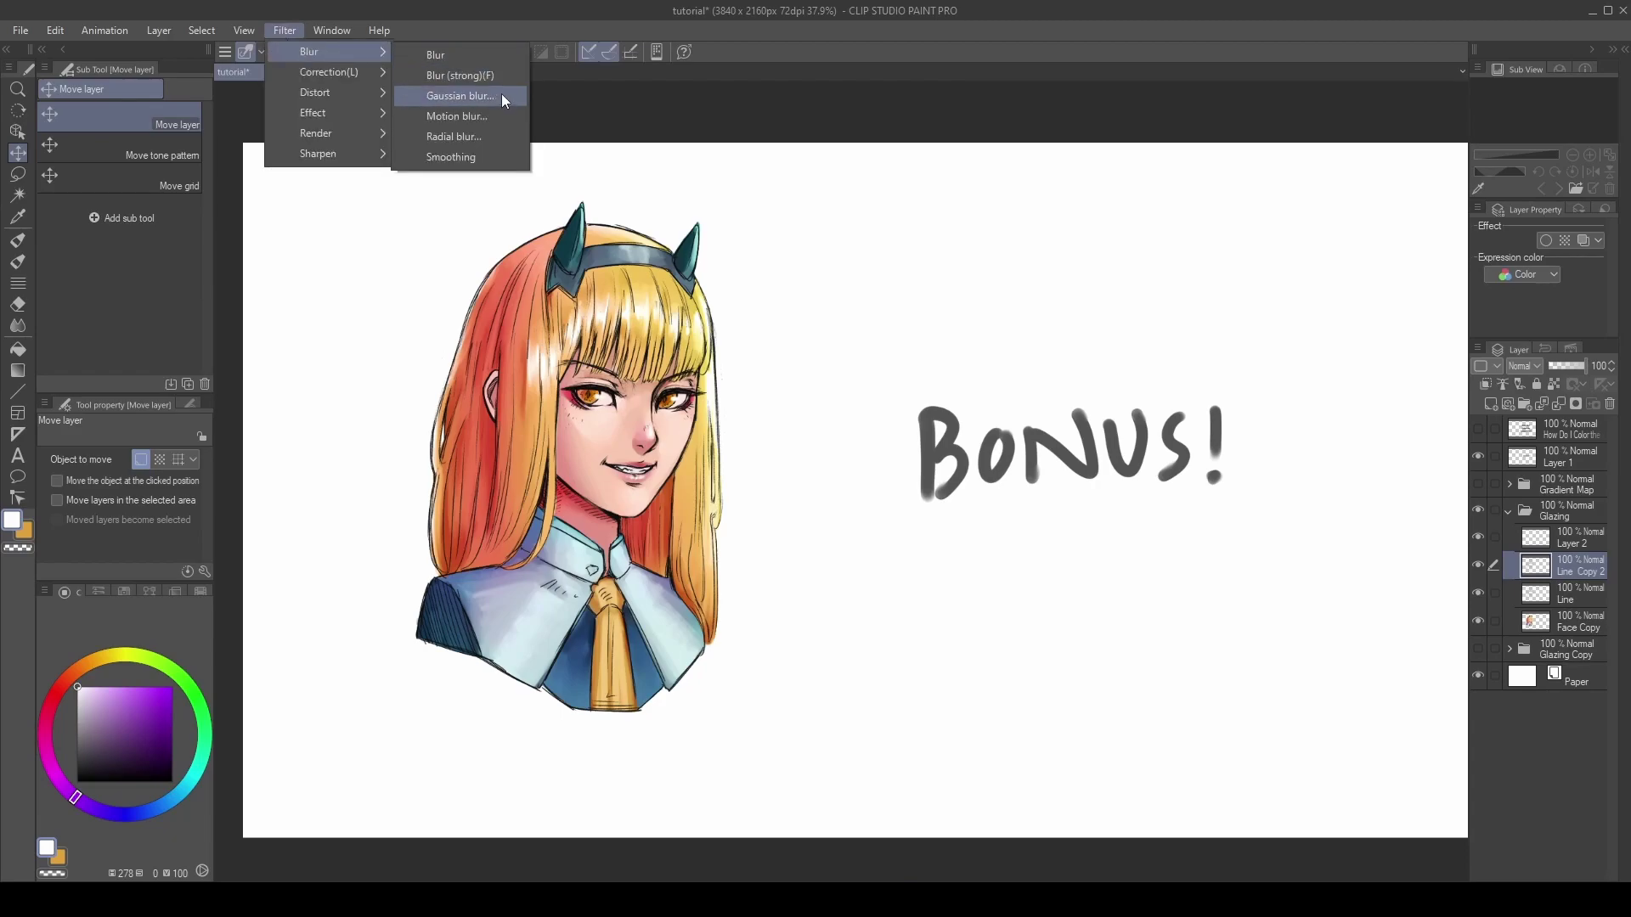
{"action": "left_click", "coordinate": [474, 97]}
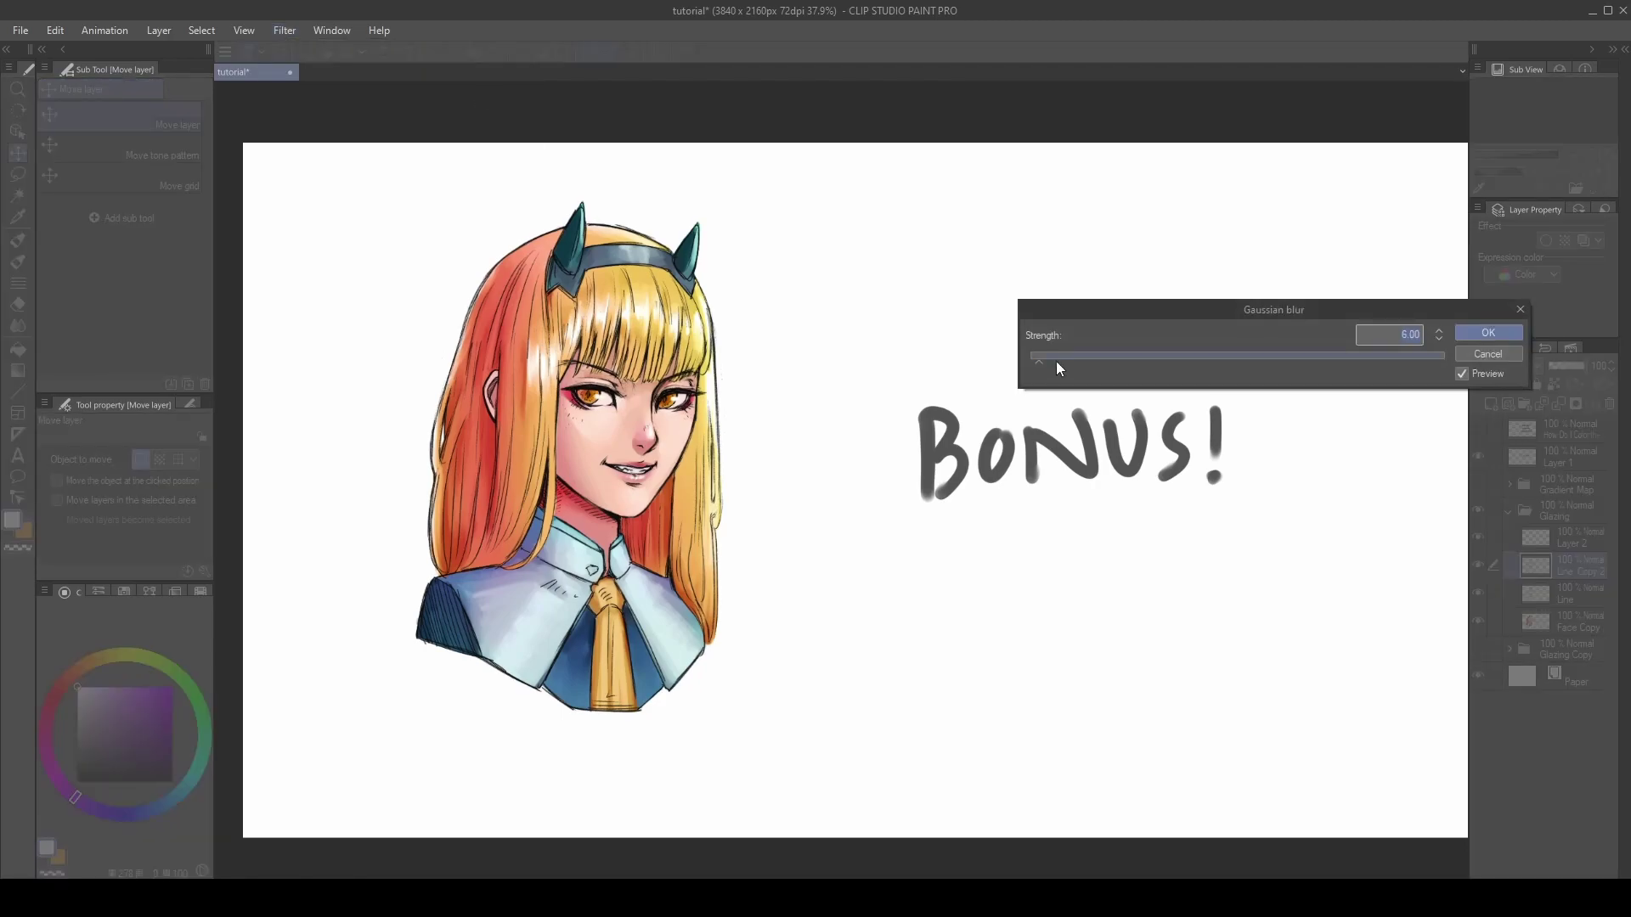
{"action": "left_click", "coordinate": [1047, 360]}
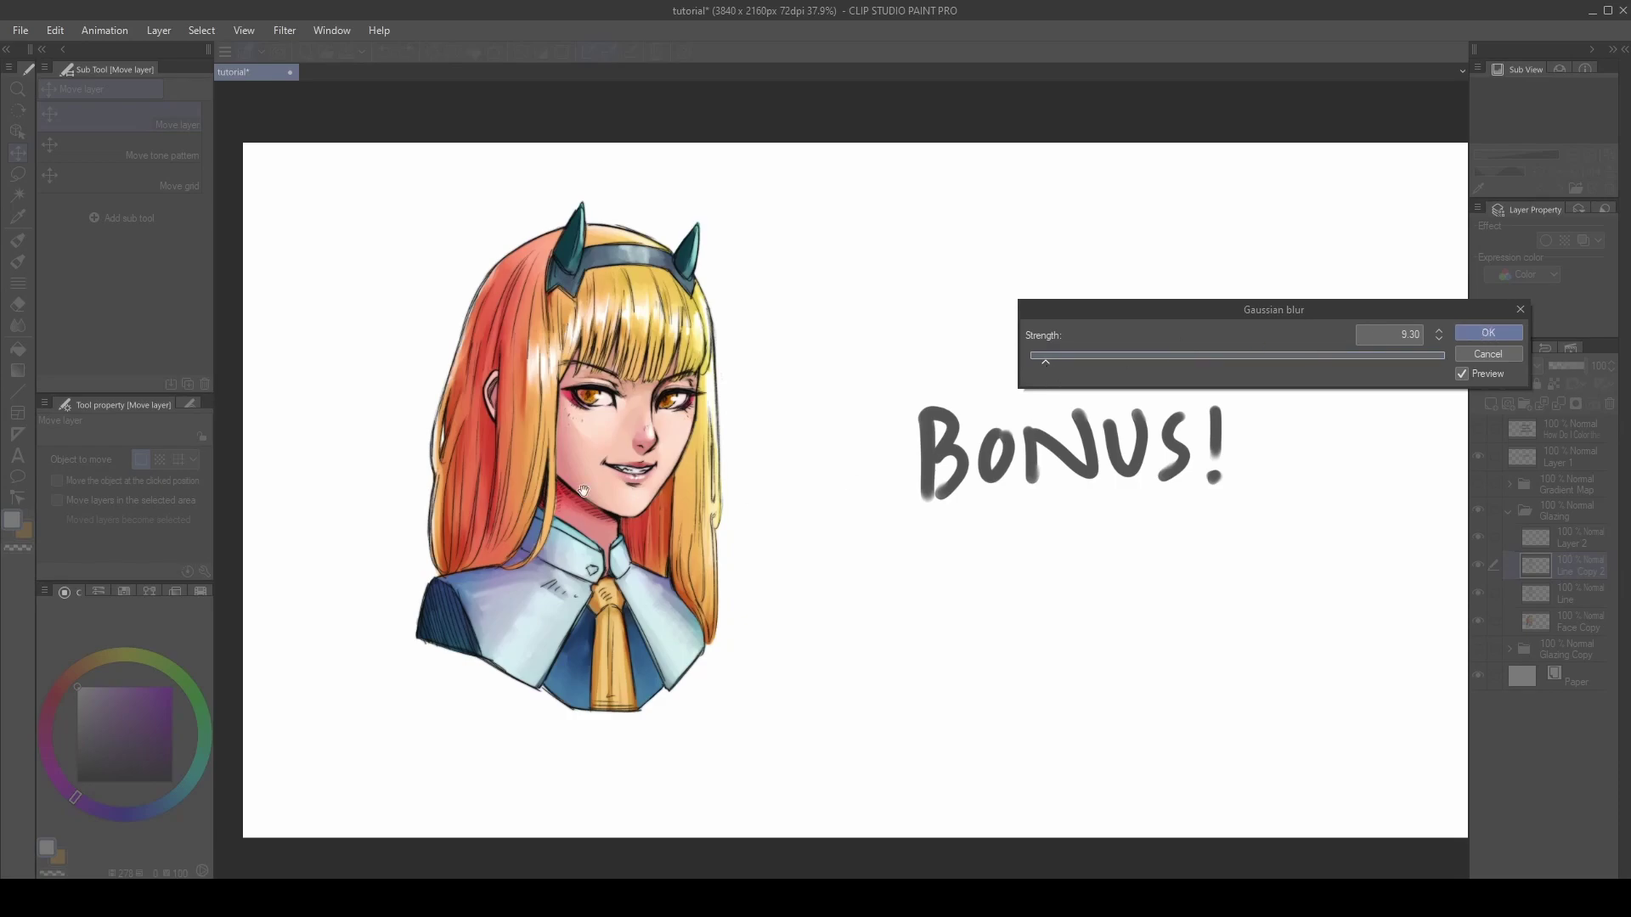
{"action": "left_click", "coordinate": [1490, 333]}
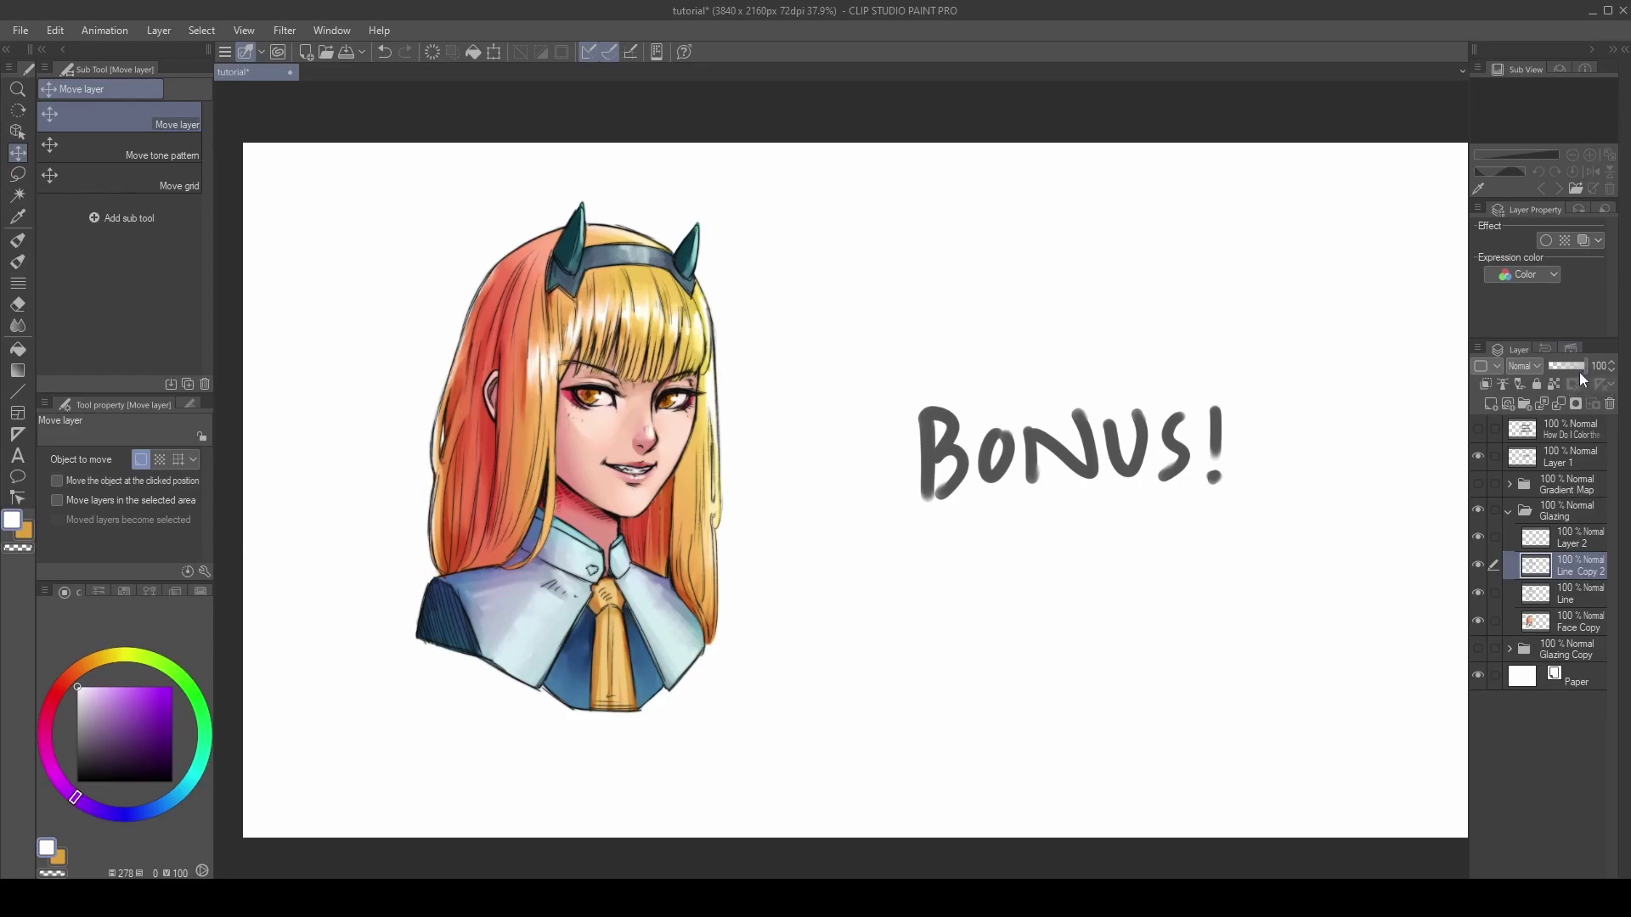
Compare the portrait with and without the sharp Line layer, and set the blurred line copy's opacity to 50%.
{"action": "left_click", "coordinate": [1478, 593]}
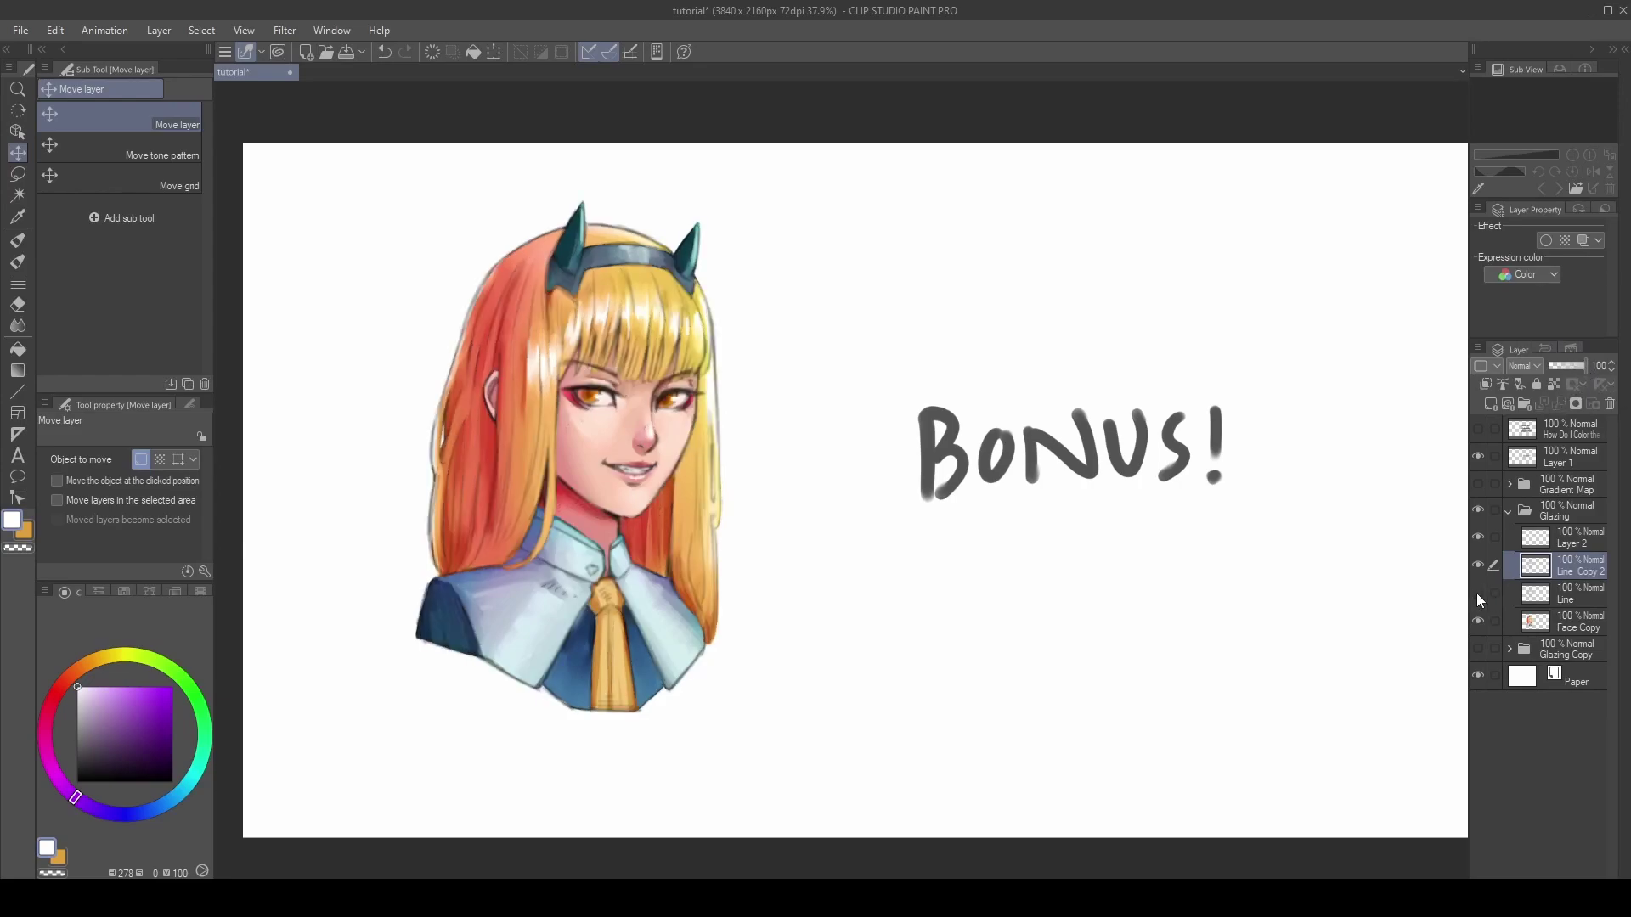
{"action": "left_click", "coordinate": [1479, 594]}
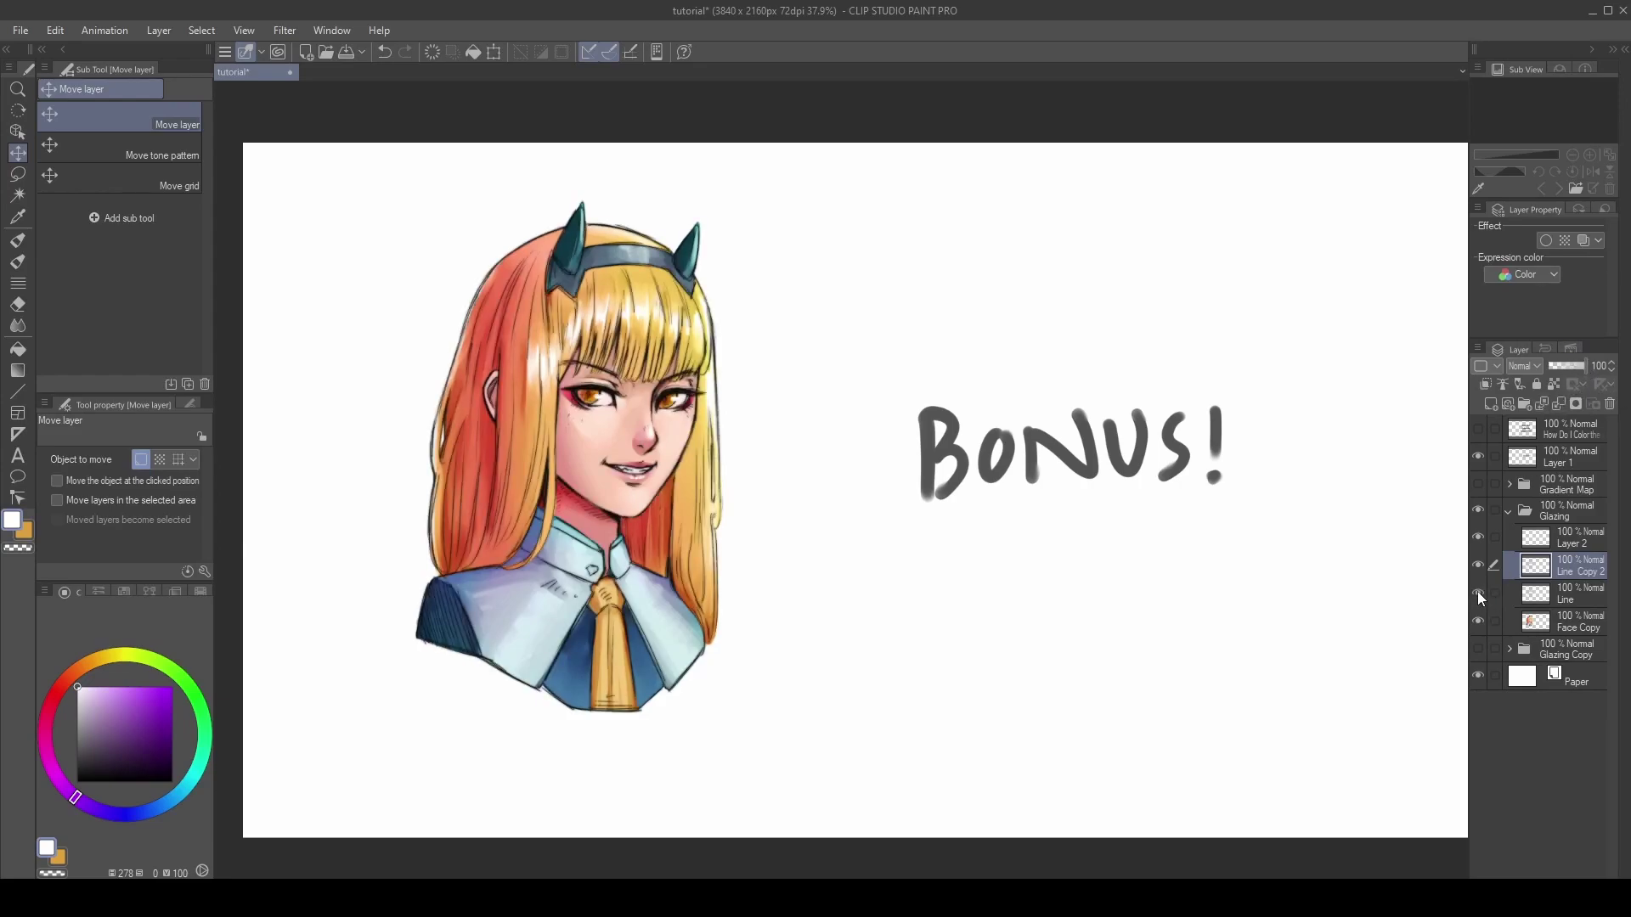
{"action": "left_click", "coordinate": [1568, 365]}
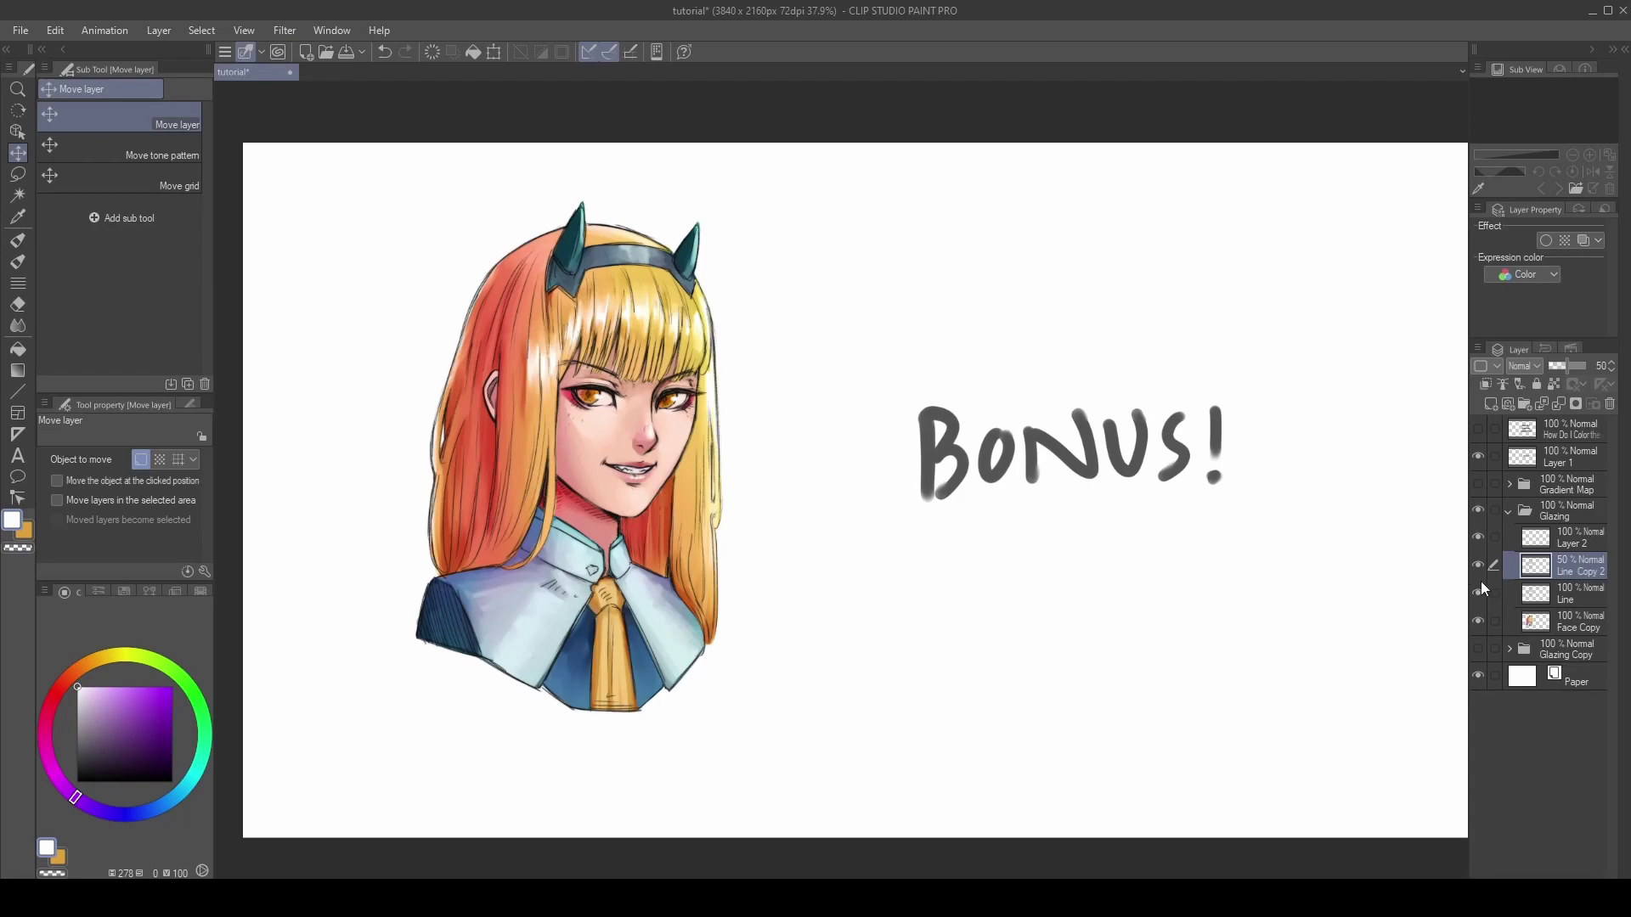
Hide Layer 1, collapse the Glazing folder and add a new layer directly beneath it.
{"action": "left_click", "coordinate": [1478, 456]}
{"action": "left_click", "coordinate": [1509, 510]}
{"action": "key", "text": "ctrl+shift+n"}
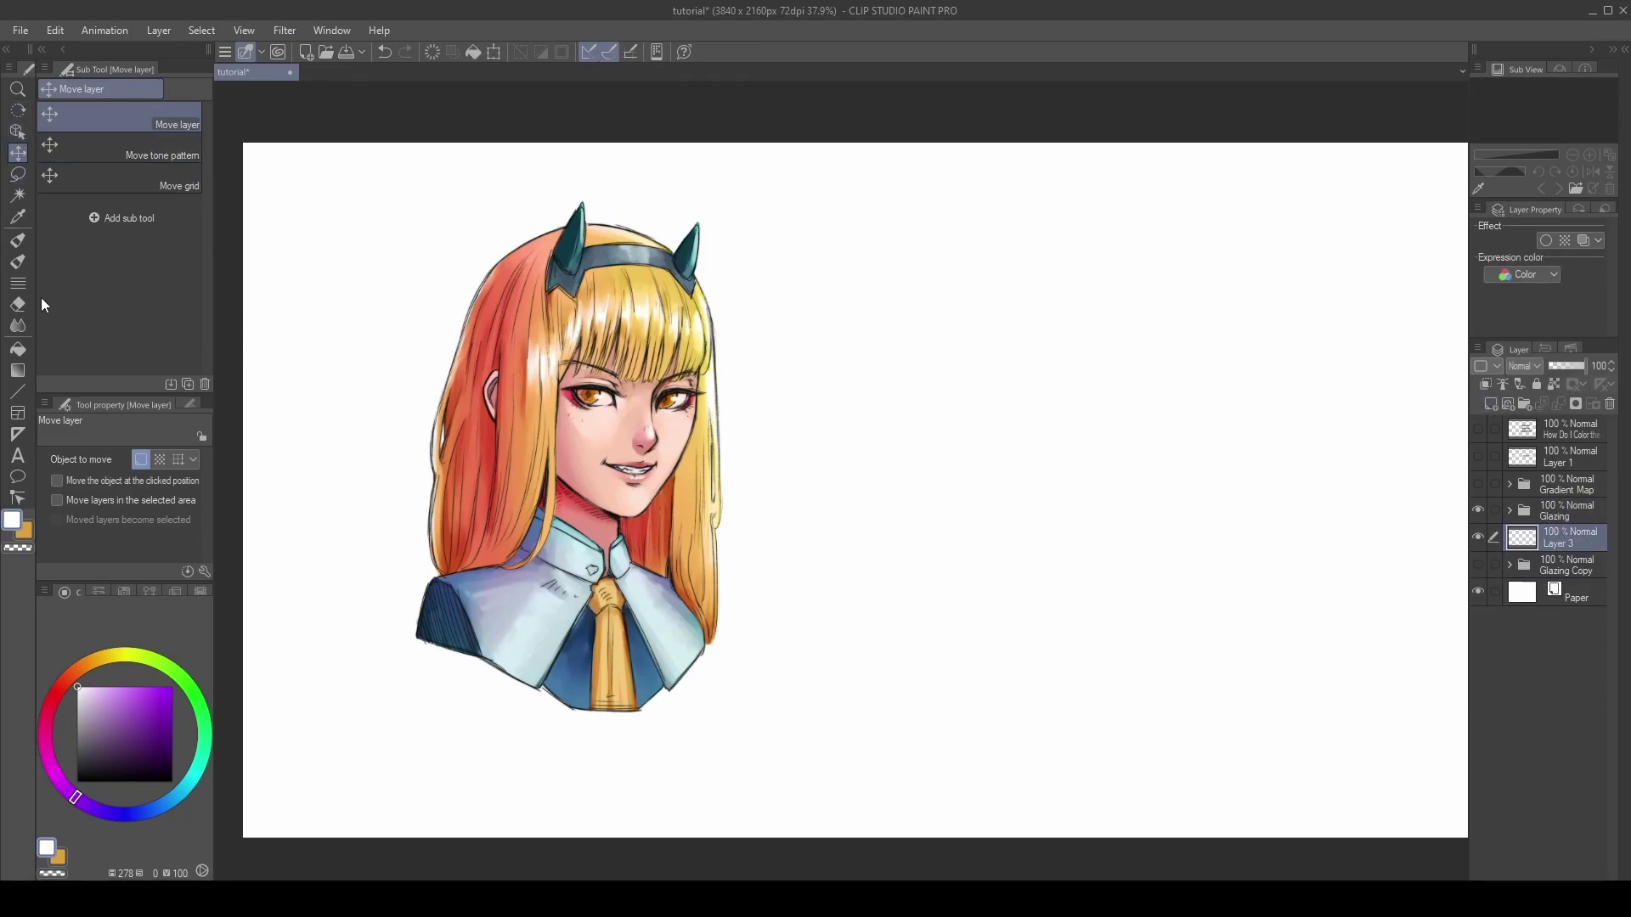
Fill a tall rectangular selection behind the portrait with light yellow on the new layer, deselect it and nudge the rectangle into place.
{"action": "left_click", "coordinate": [17, 175]}
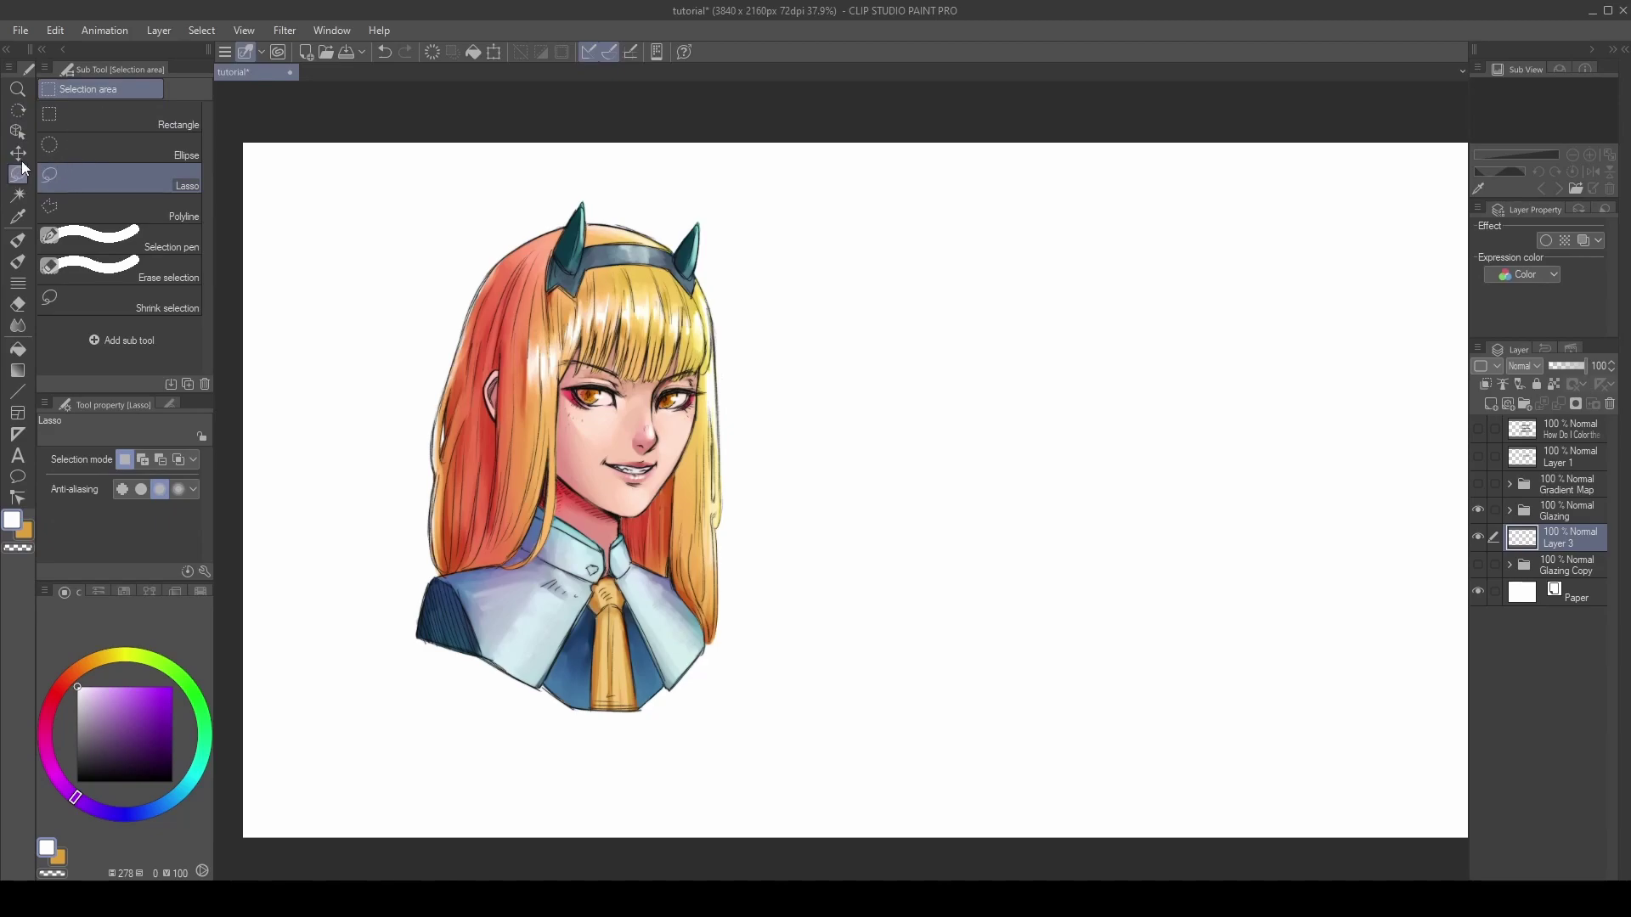
{"action": "left_click", "coordinate": [119, 117]}
{"action": "left_click_drag", "start_coordinate": [429, 227], "coordinate": [685, 722]}
{"action": "left_click_drag", "start_coordinate": [638, 334], "coordinate": [646, 306]}
{"action": "left_click", "coordinate": [129, 655]}
{"action": "left_click", "coordinate": [136, 684]}
{"action": "left_click", "coordinate": [118, 655]}
{"action": "key", "text": "g"}
{"action": "left_click", "coordinate": [650, 578]}
{"action": "key", "text": "ctrl+d"}
{"action": "key", "text": "k"}
{"action": "left_click_drag", "start_coordinate": [698, 677], "coordinate": [711, 687]}
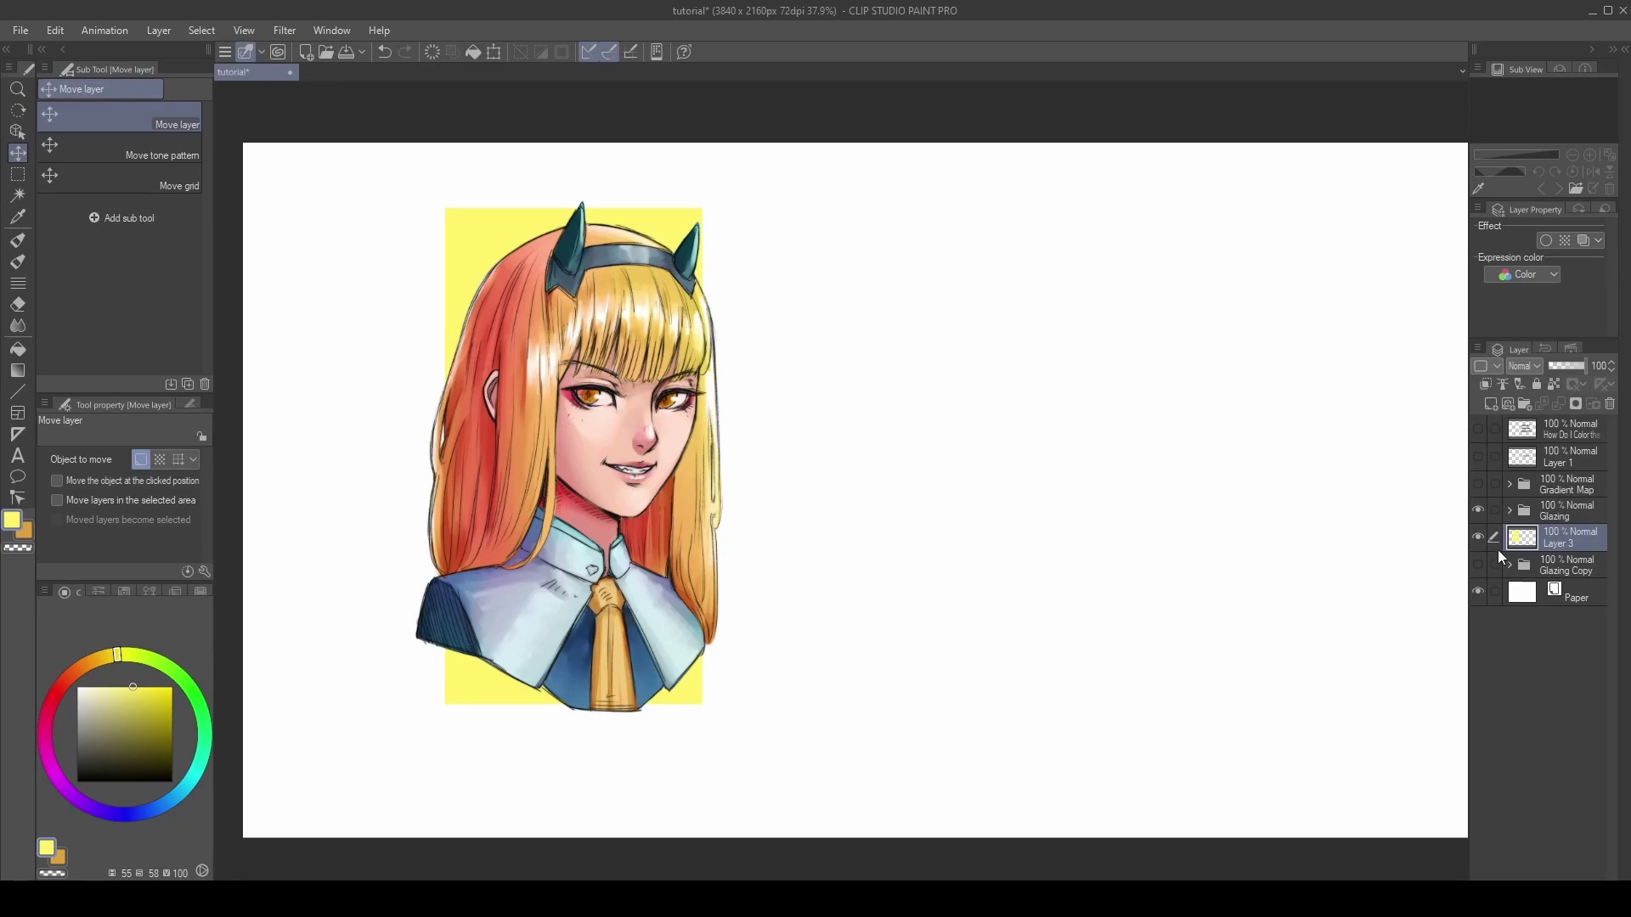
Show the Gradient Map folder and arrange the yellow-backed Glazing portrait, Glazing Copy and Gradient Map portraits side by side.
{"action": "left_click", "coordinate": [1546, 510]}
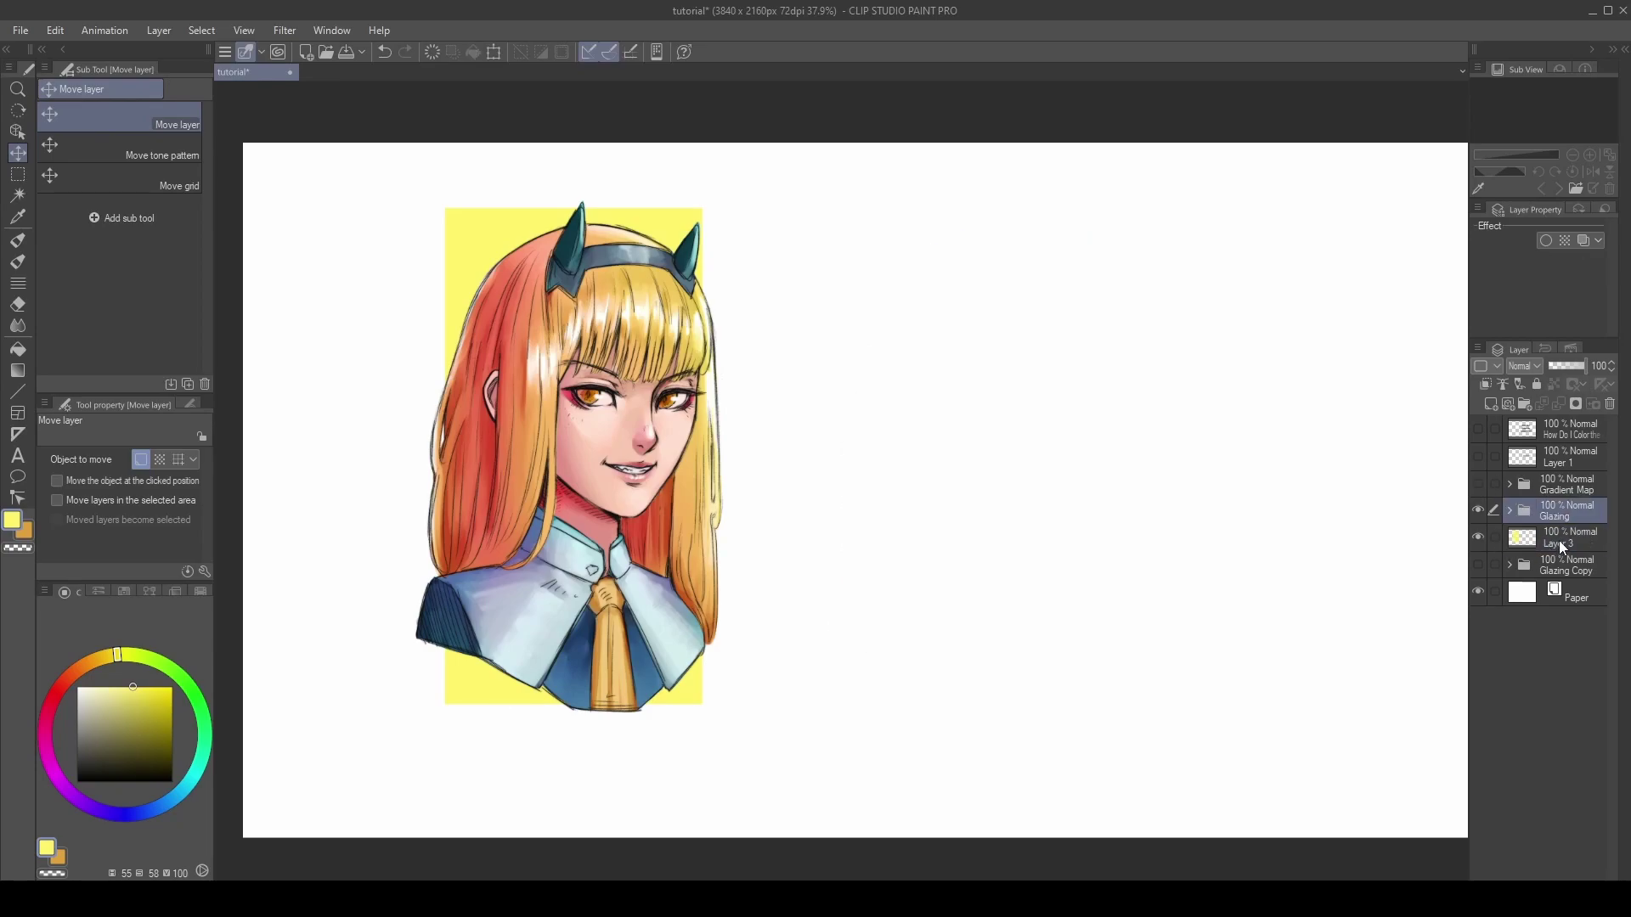
{"action": "left_click_drag", "start_coordinate": [726, 633], "coordinate": [959, 612]}
{"action": "left_click", "coordinate": [1563, 564]}
{"action": "left_click", "coordinate": [1555, 485]}
{"action": "left_click", "coordinate": [1479, 484]}
{"action": "left_click_drag", "start_coordinate": [1020, 509], "coordinate": [1325, 510]}
{"action": "left_click", "coordinate": [1553, 574]}
{"action": "left_click_drag", "start_coordinate": [1024, 667], "coordinate": [1009, 666]}
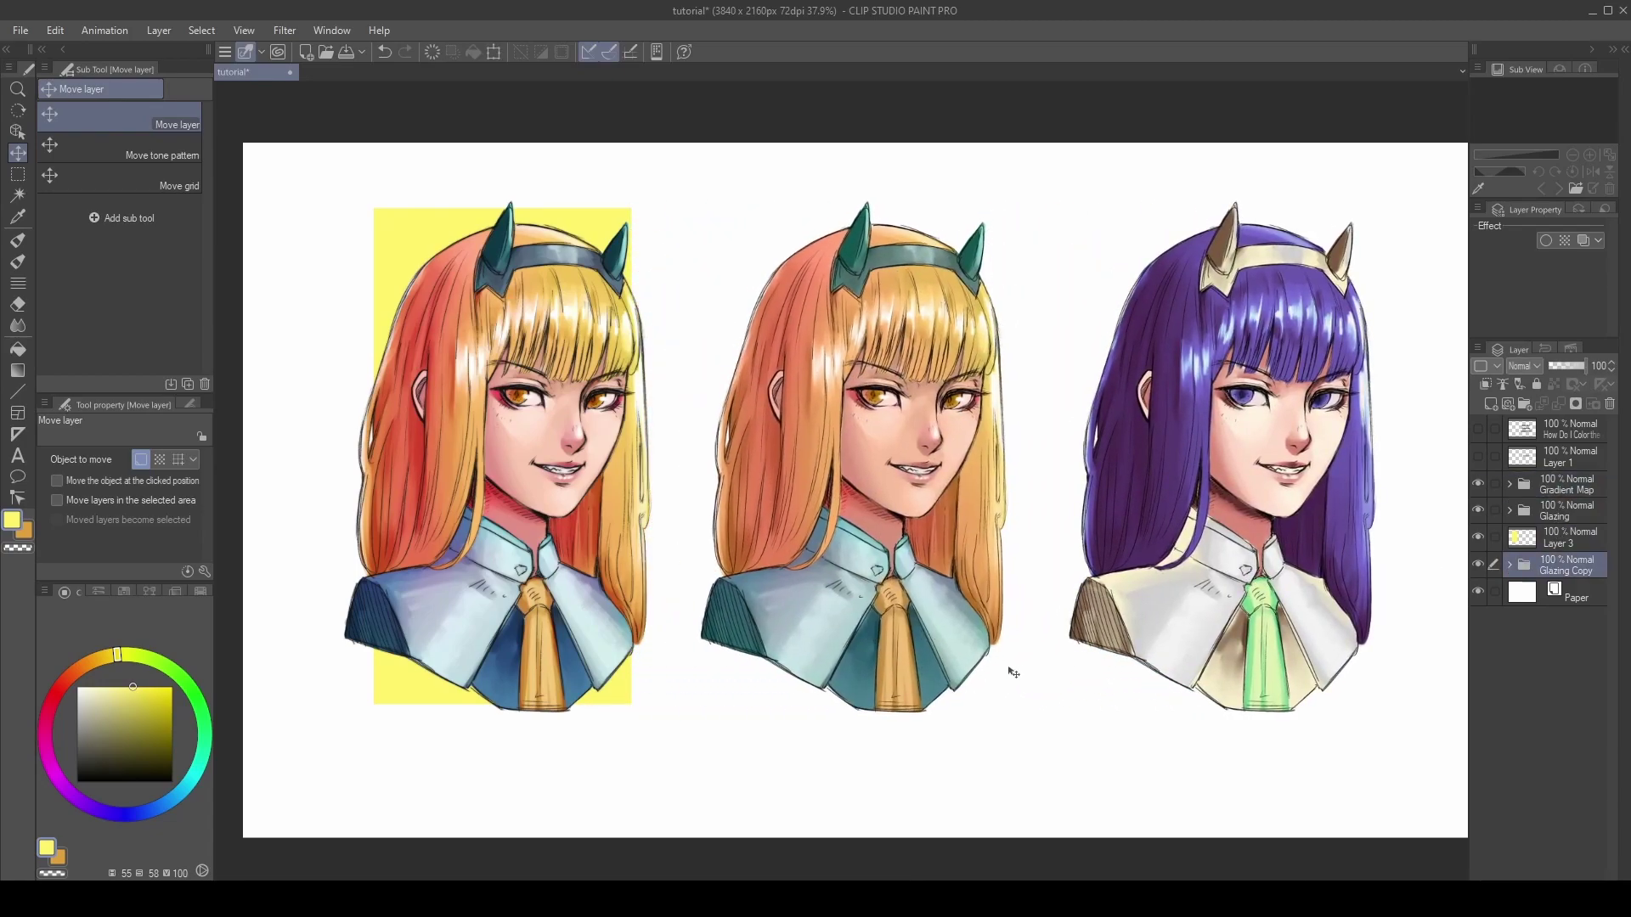
Add a new layer above Layer 1 and activate the Paint and apply brush.
{"action": "left_click", "coordinate": [1555, 459]}
{"action": "left_click", "coordinate": [1491, 404]}
{"action": "key", "text": "b"}
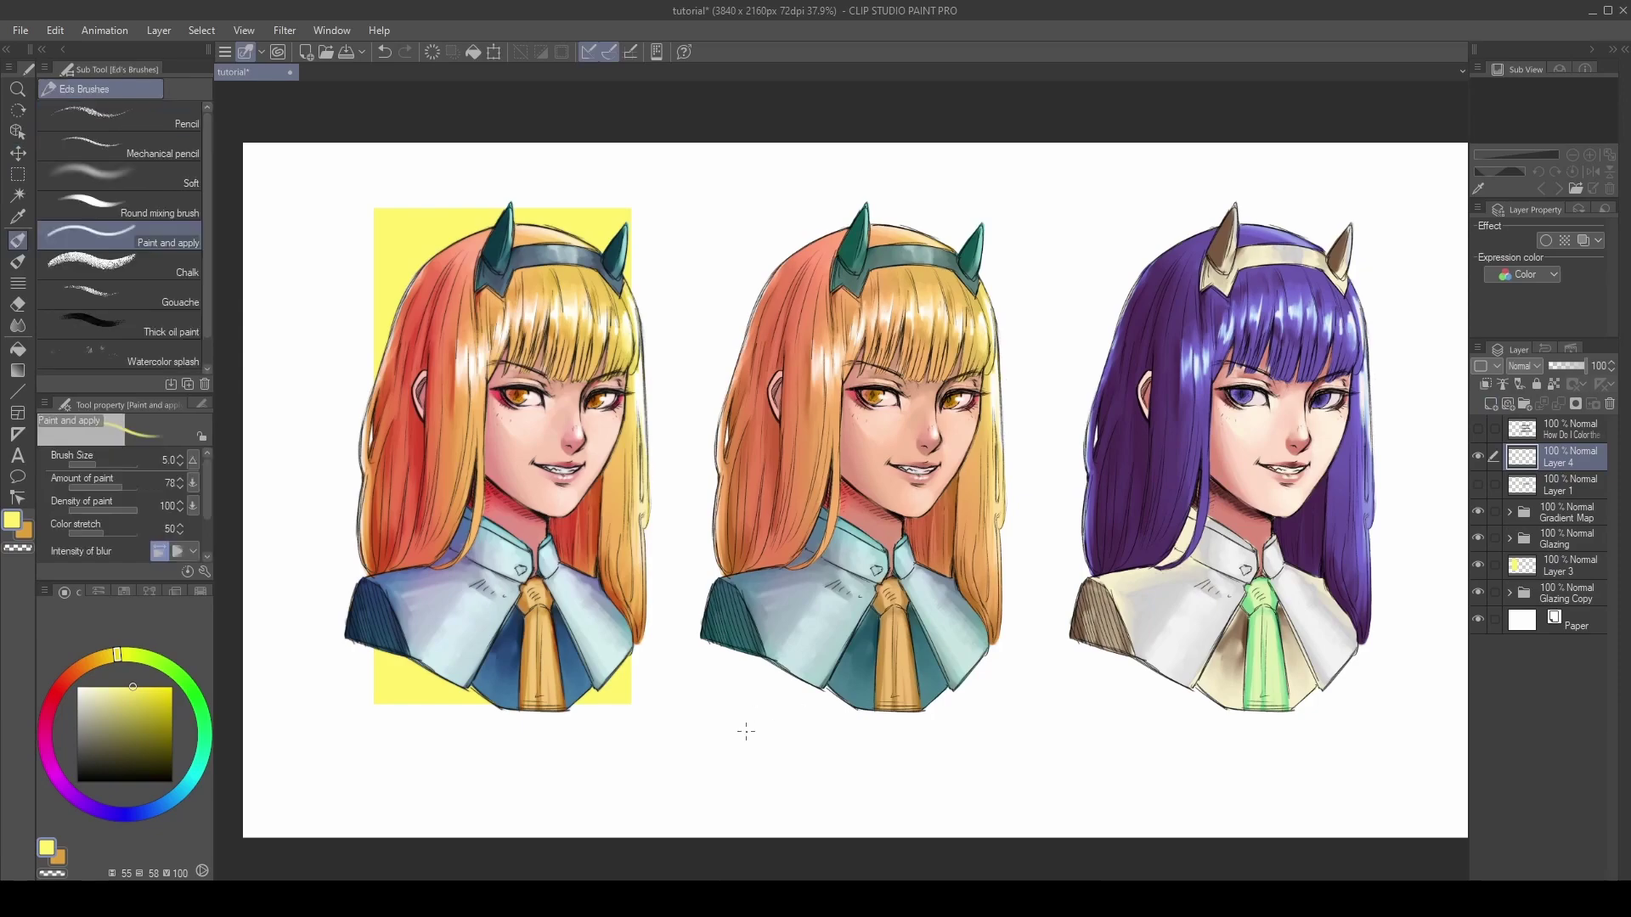